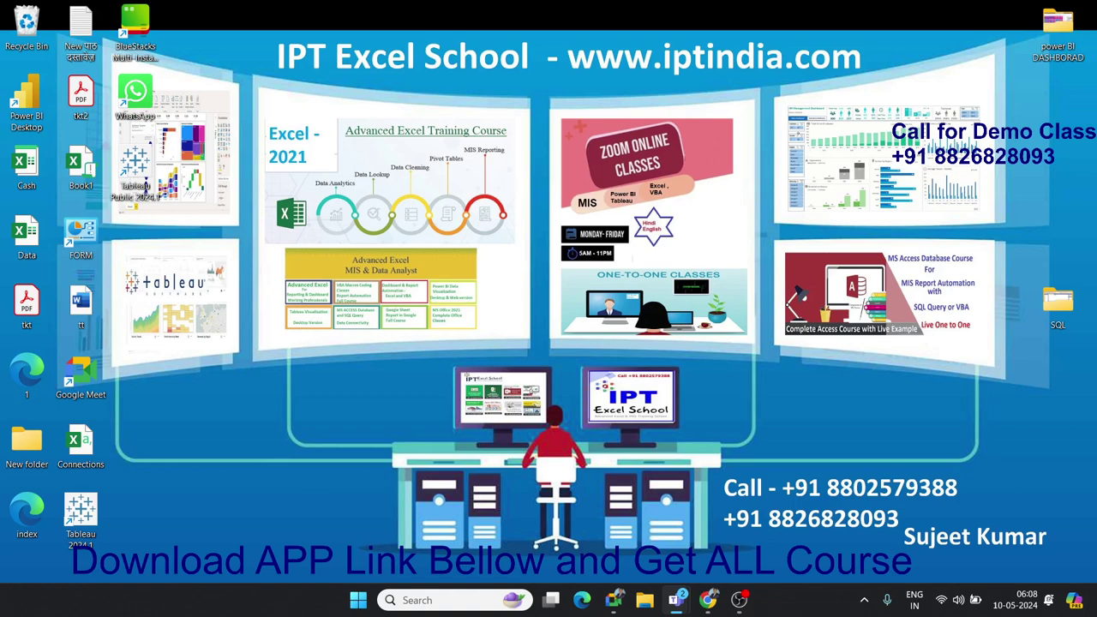
Step: Search the Start menu for 'powe' and launch Power BI Desktop
key("super")
type("ex")
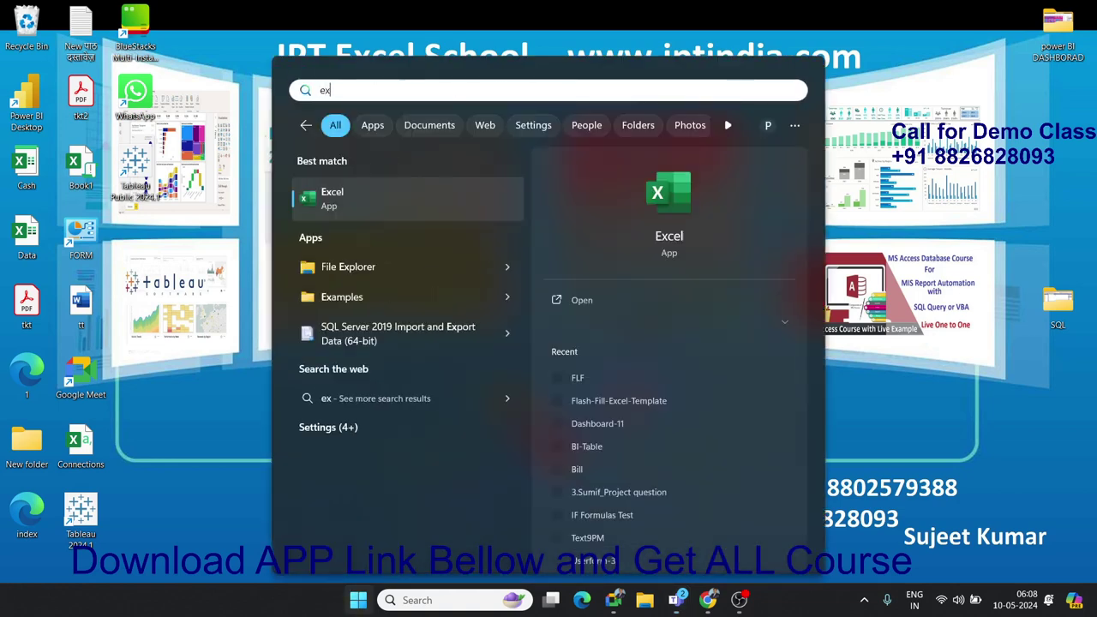
key("BackSpace")
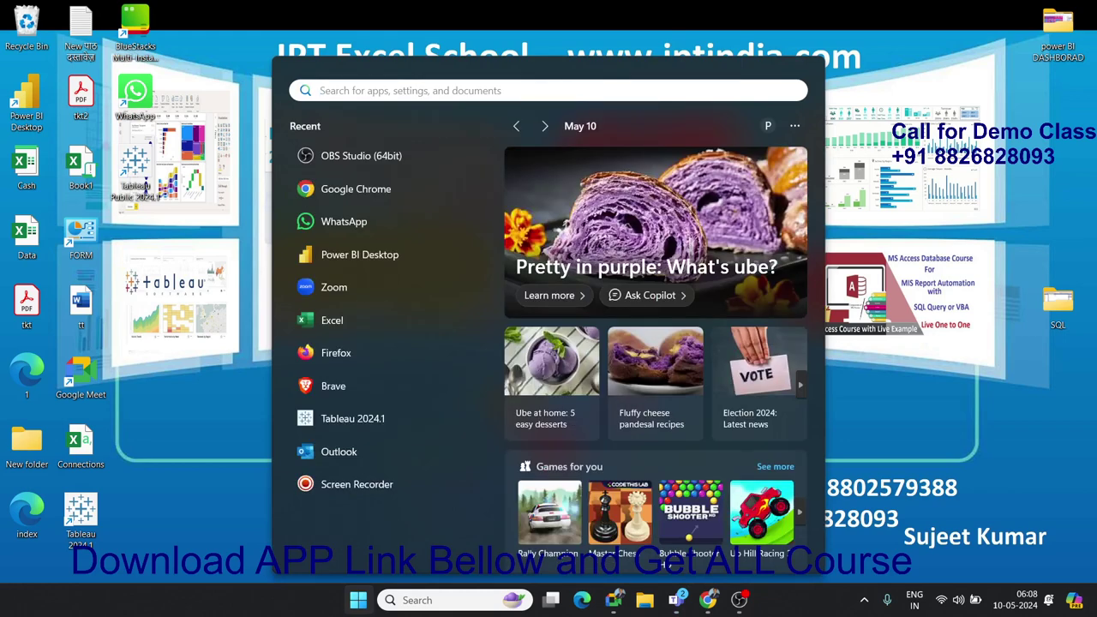
type("powe")
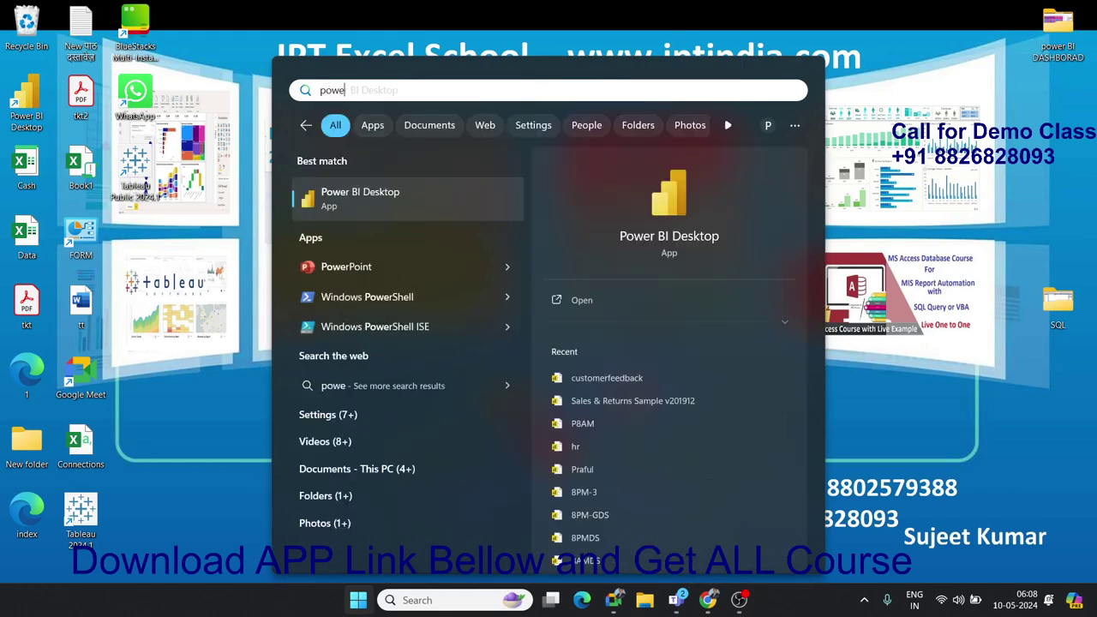
key("Escape")
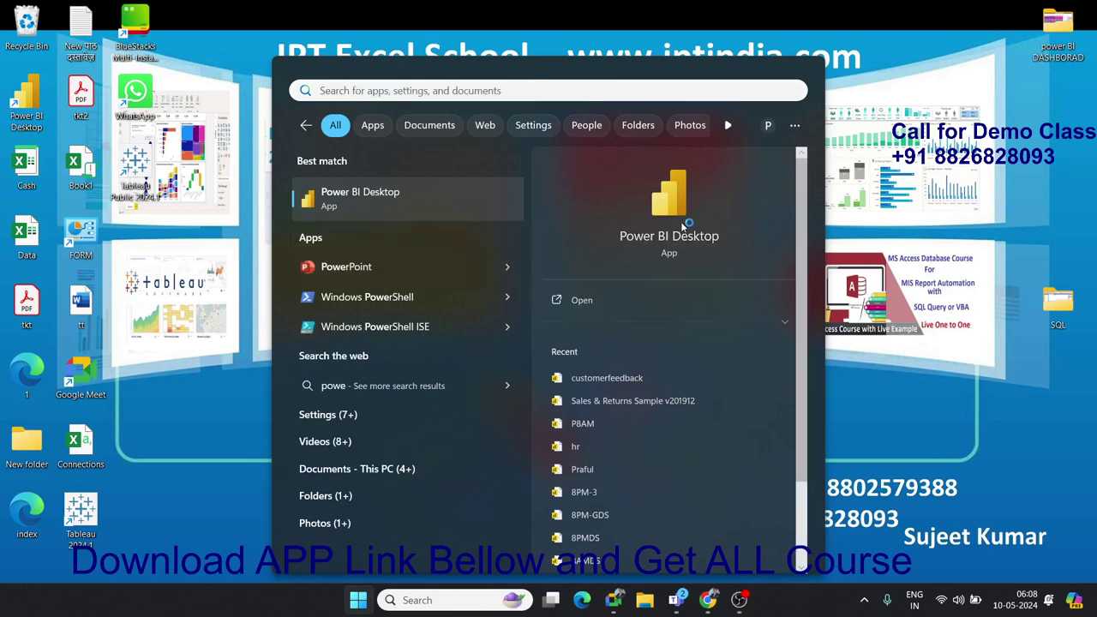
key("Escape")
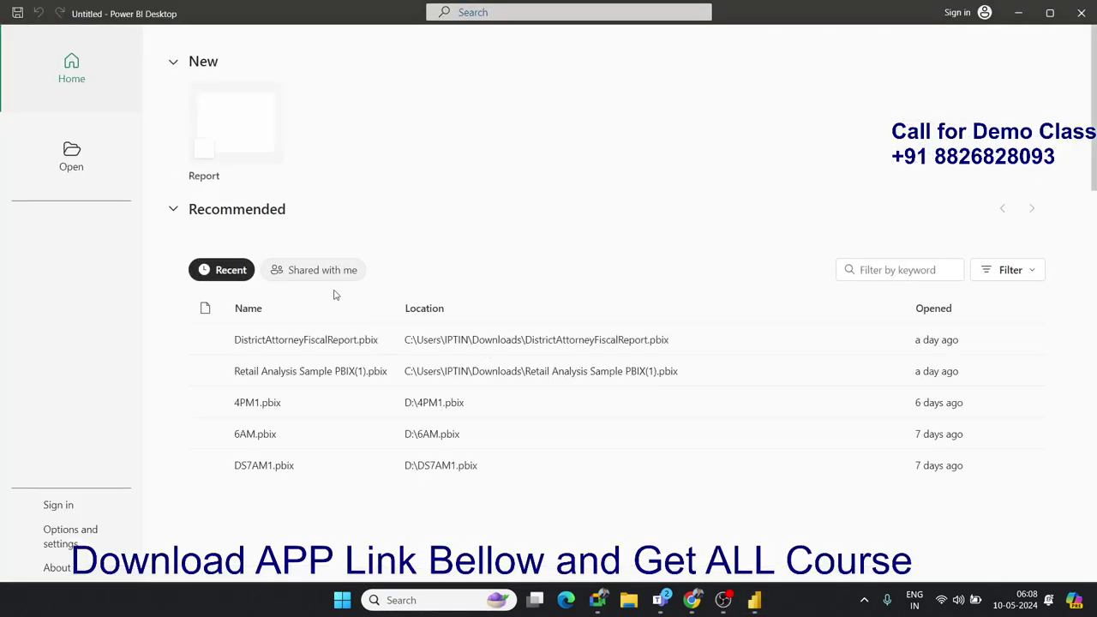
Step: Start a blank report and open Dashboard-11.xlsx from APP_Rec (D:) as an Excel workbook source
left_click(254, 154)
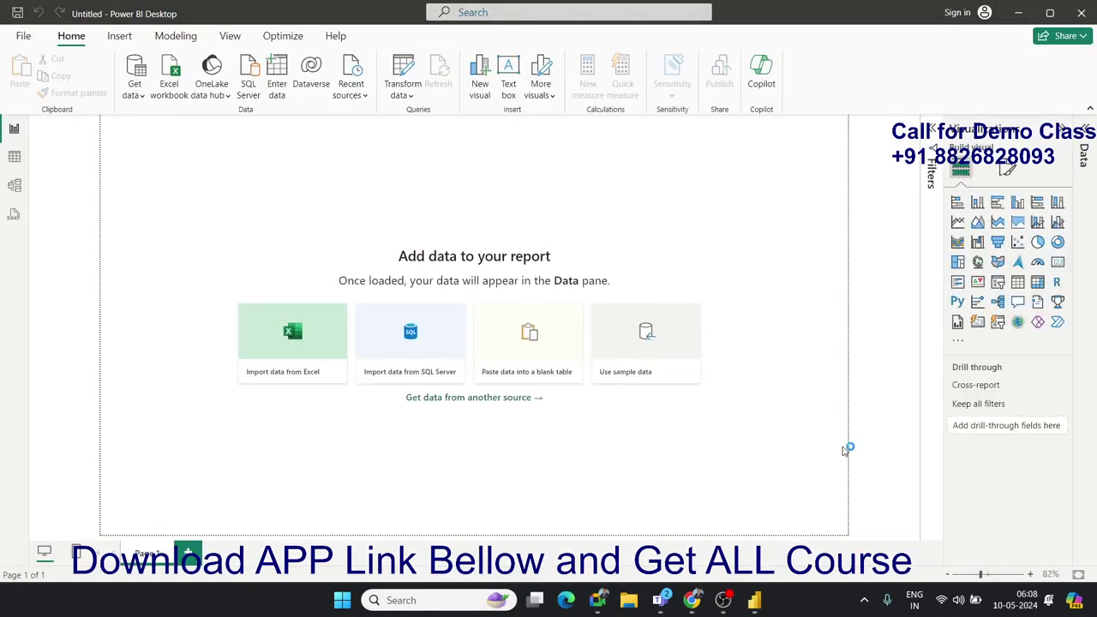
left_click(175, 86)
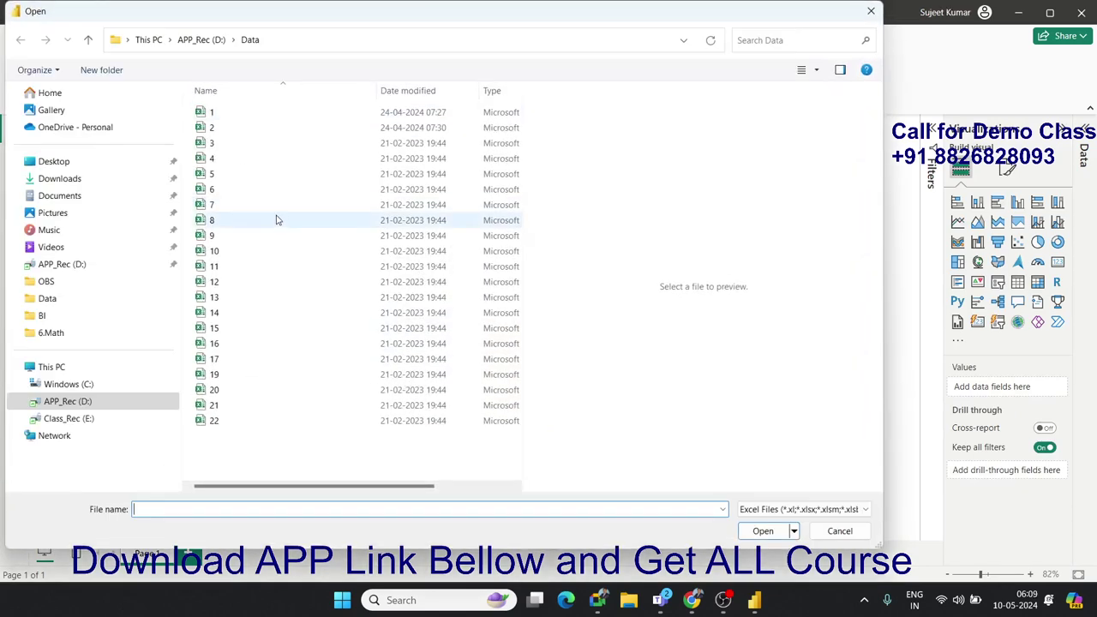
left_click(86, 402)
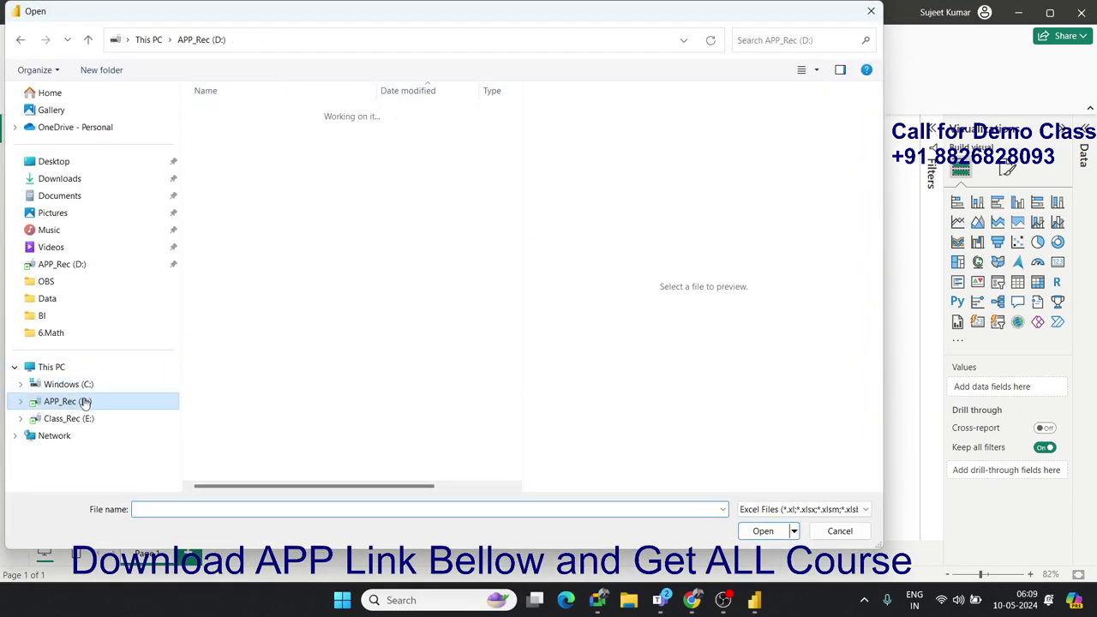
left_click(757, 39)
type("dash")
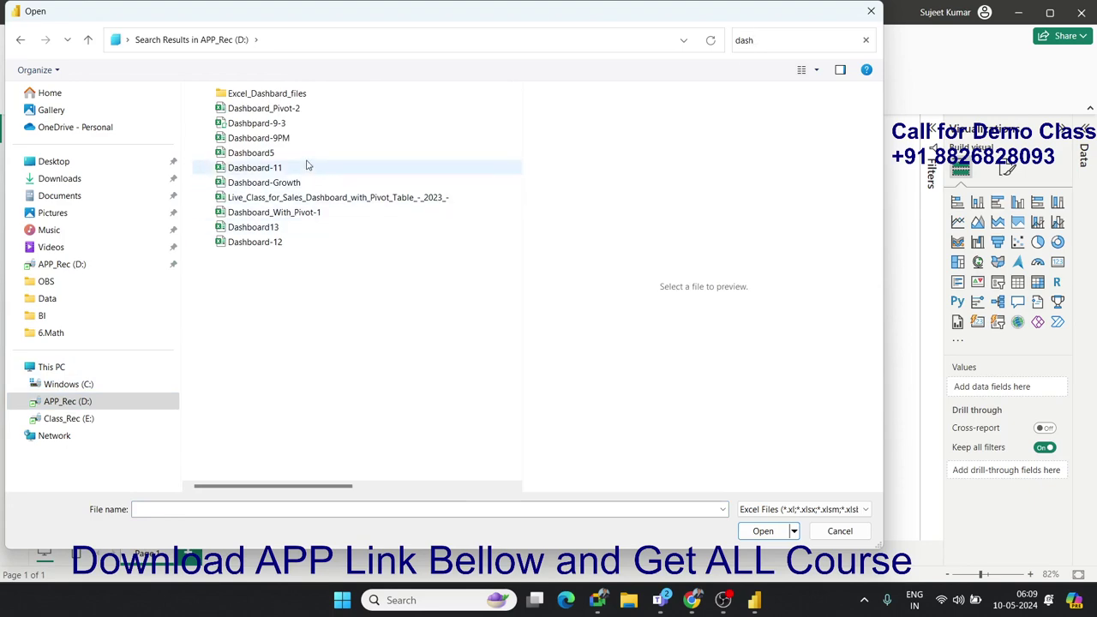
left_click(307, 168)
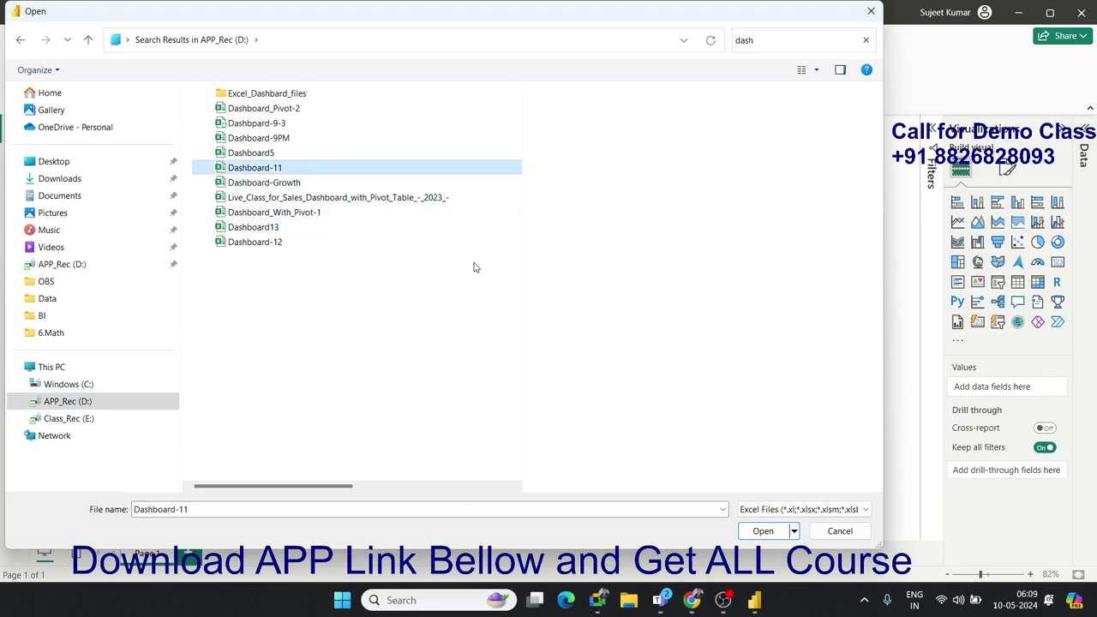
left_click(784, 533)
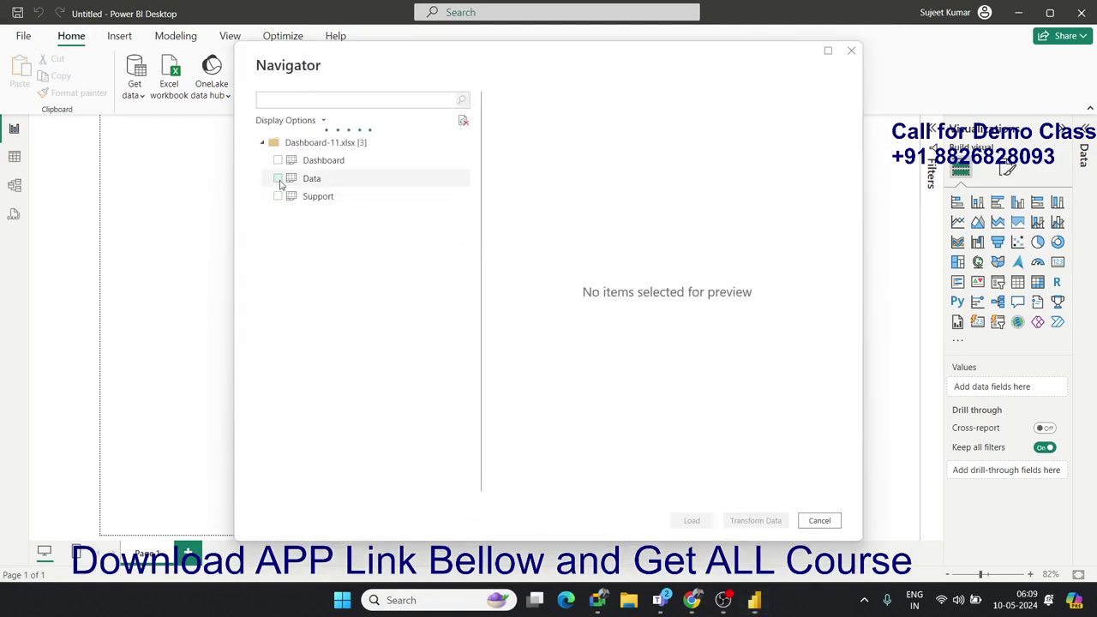
Step: Tick the Data sheet in Navigator and load it, 9,995 rows
left_click(278, 180)
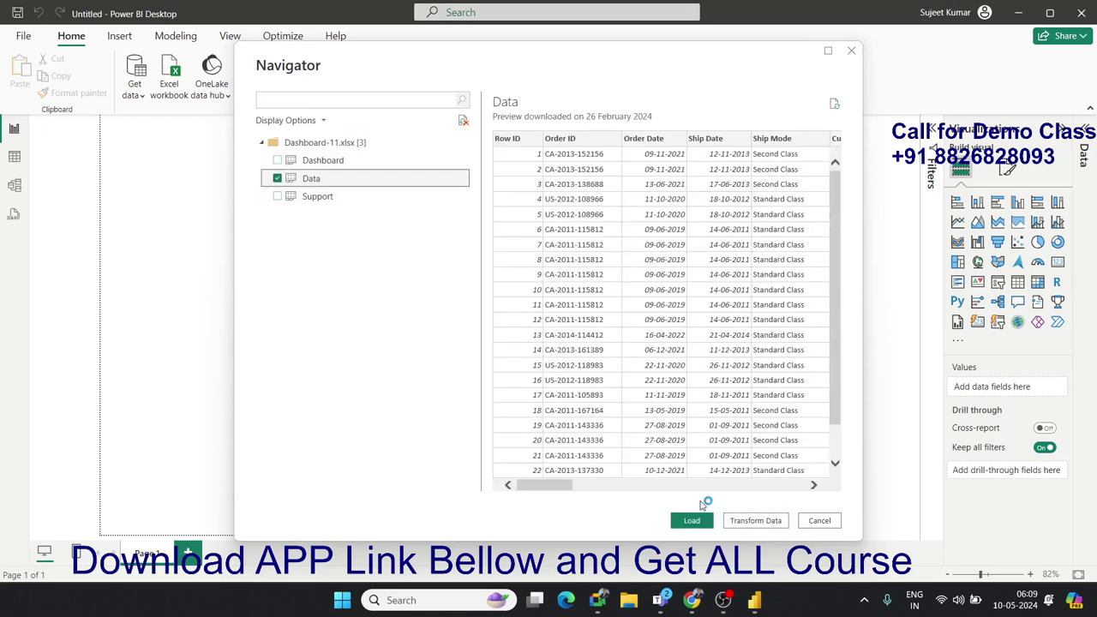
left_click(692, 521)
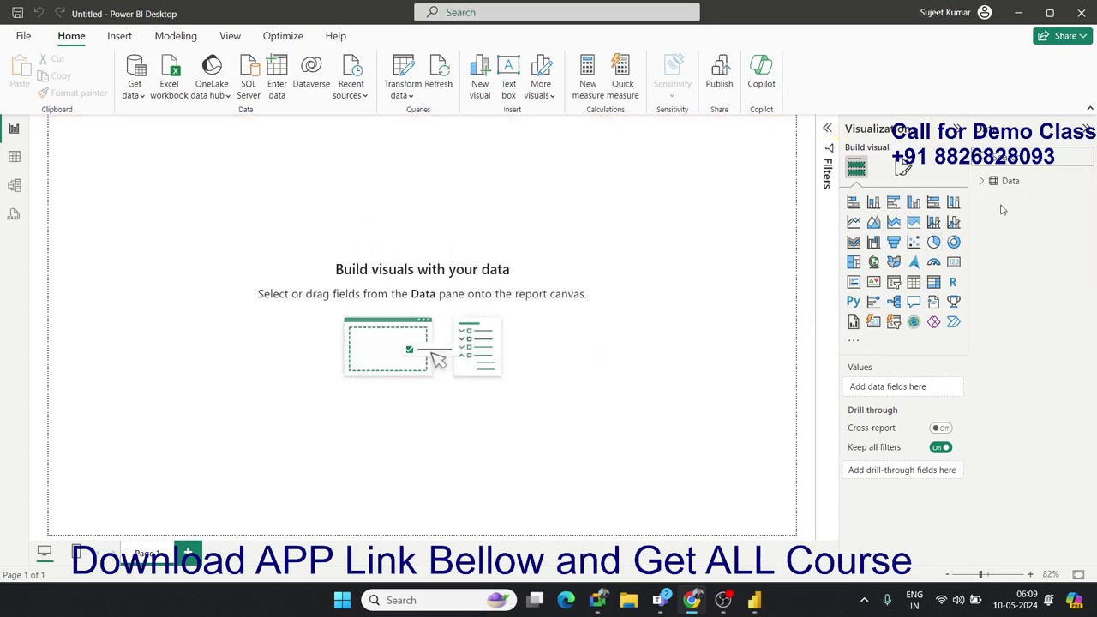
Step: Expand the Data table's fields, inspect Order ID and Order Date in Table view, then return to Report view
left_click(981, 181)
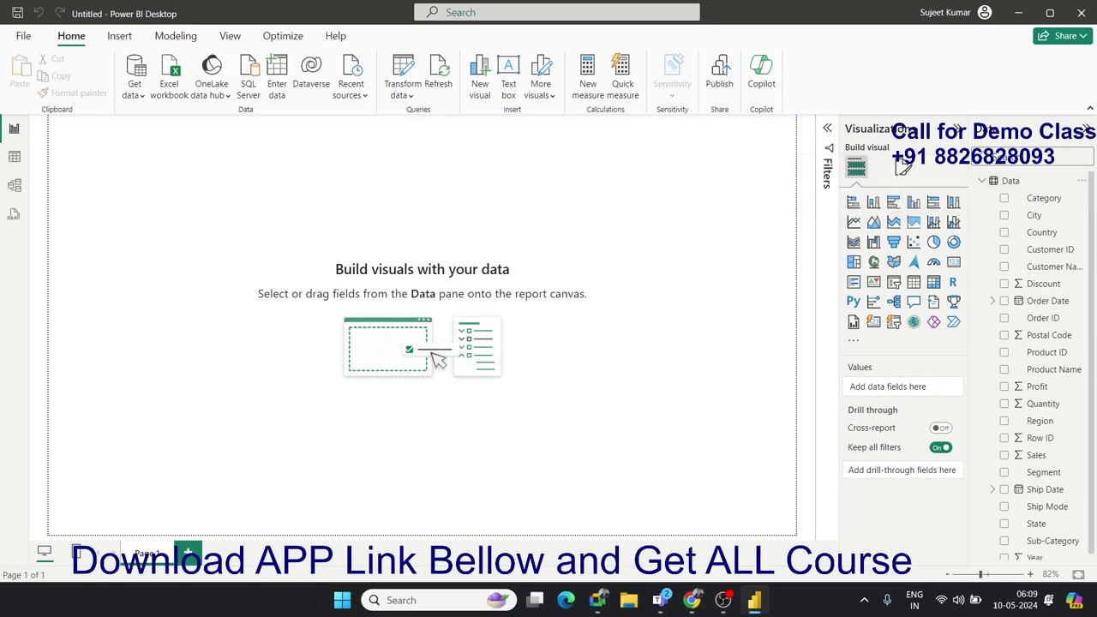
left_click(14, 156)
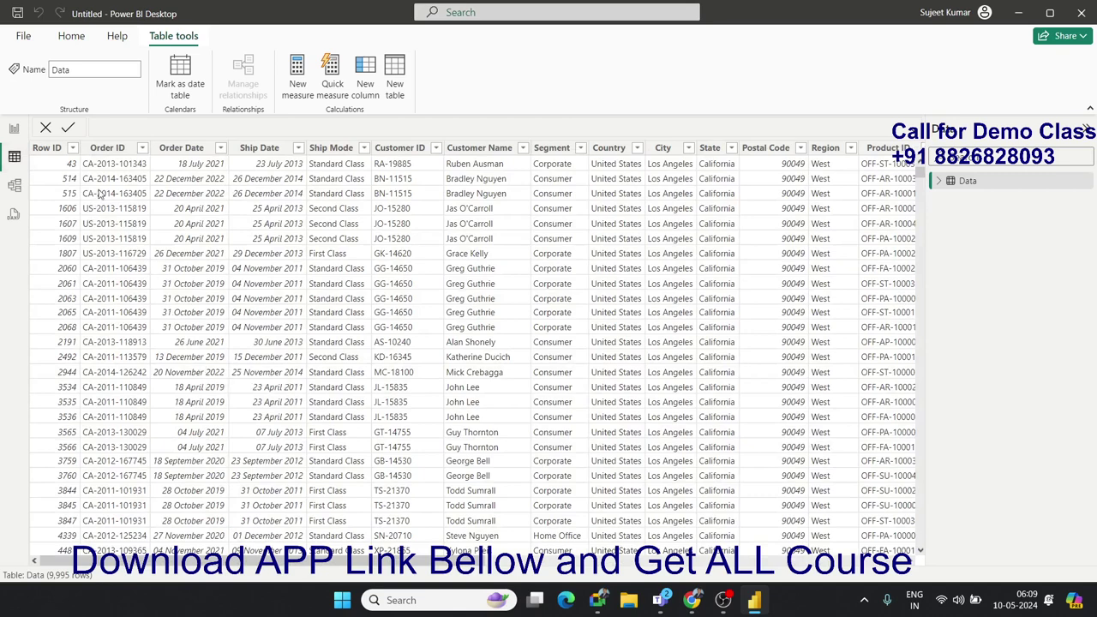
left_click(107, 147)
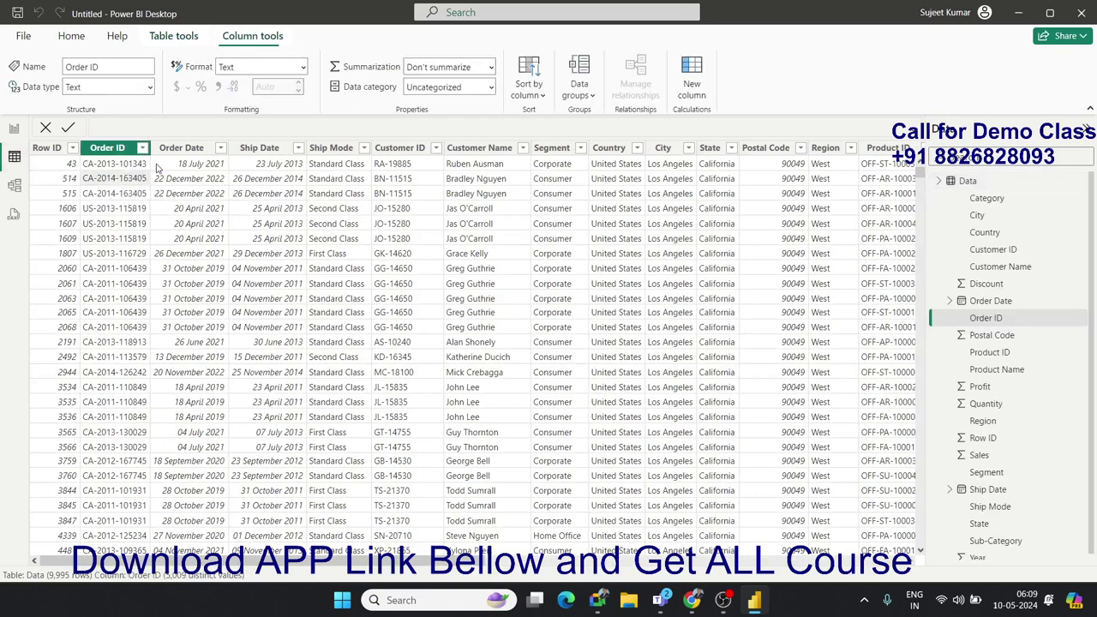
left_click(180, 151)
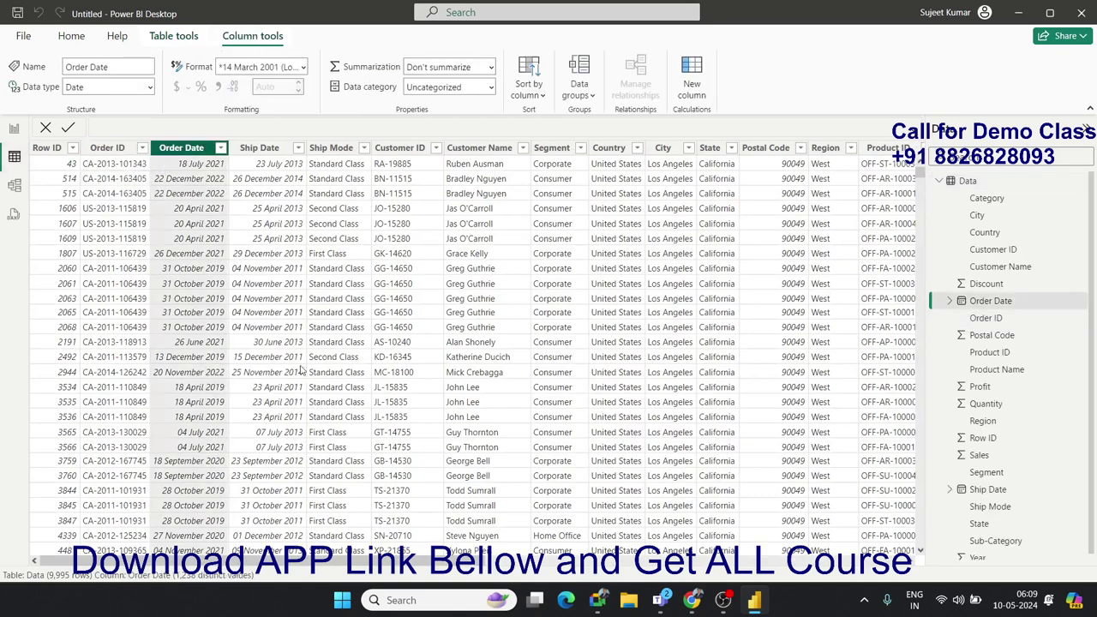
mouse_move(334, 563)
left_mouse_down()
mouse_move(797, 600)
mouse_move(244, 525)
left_mouse_up()
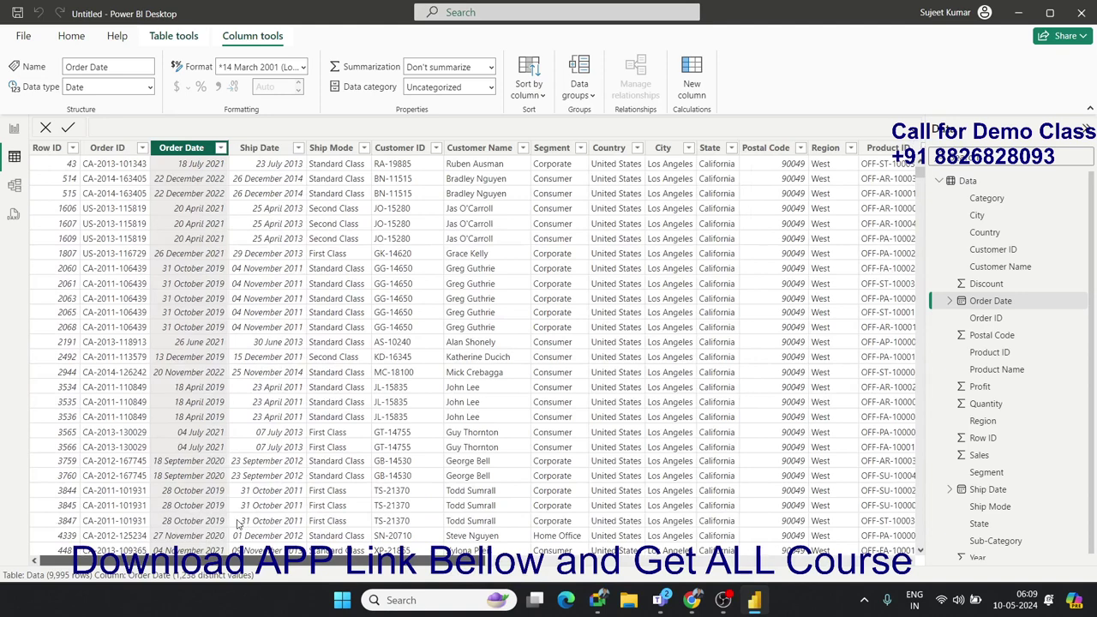
left_click(15, 129)
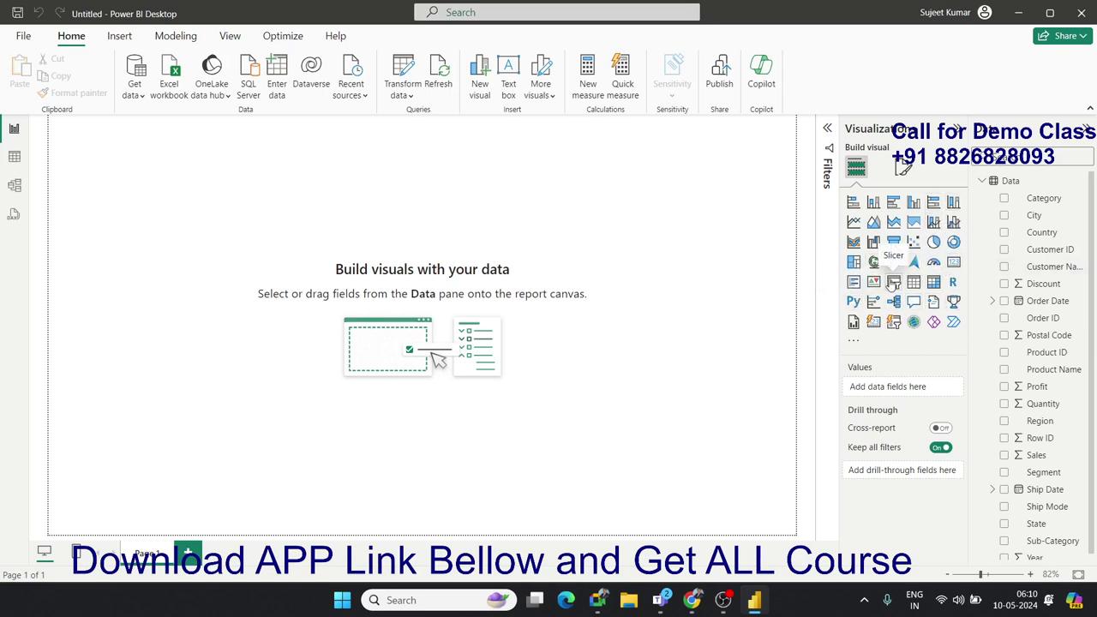
Step: Try an Order Date slicer as a Date Hierarchy, then delete it and view the table rows
left_click(893, 282)
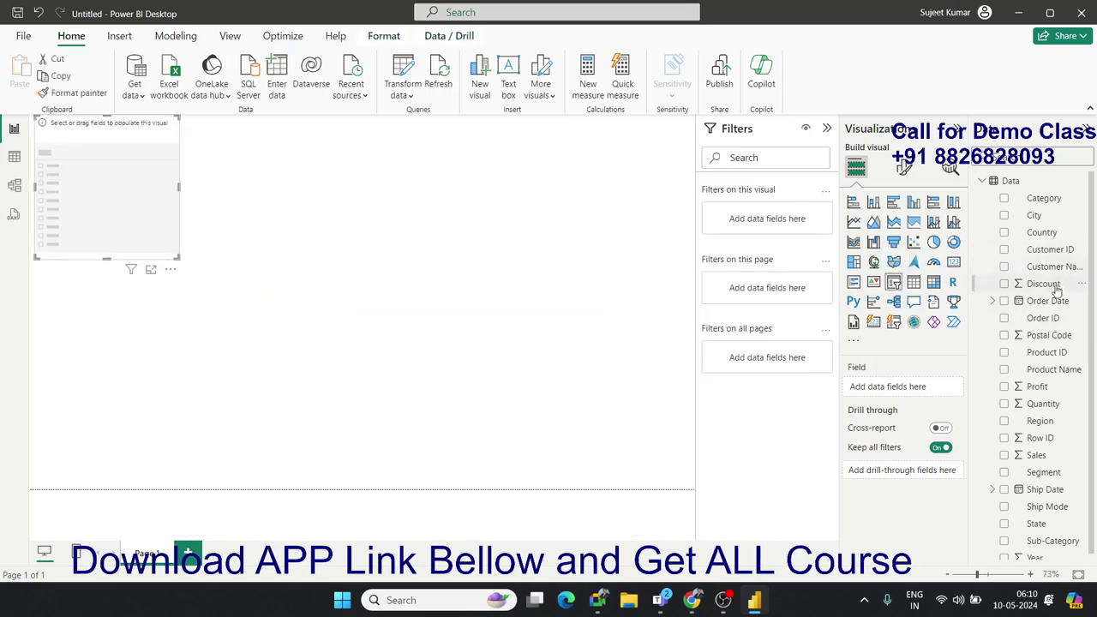
left_click_drag(1054, 302, 164, 242)
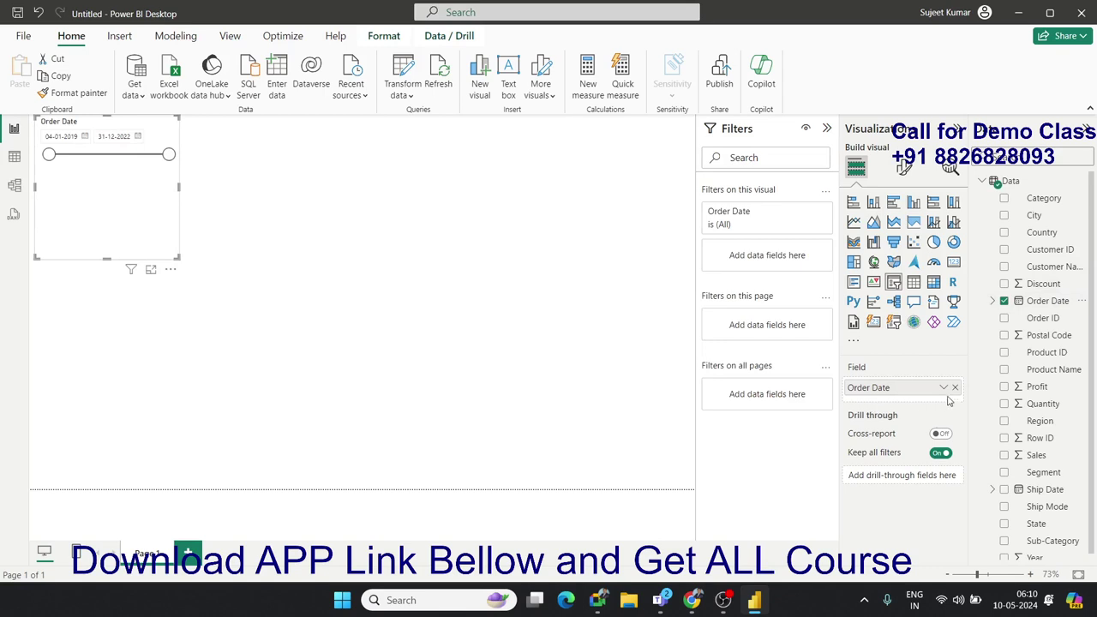
left_click(944, 388)
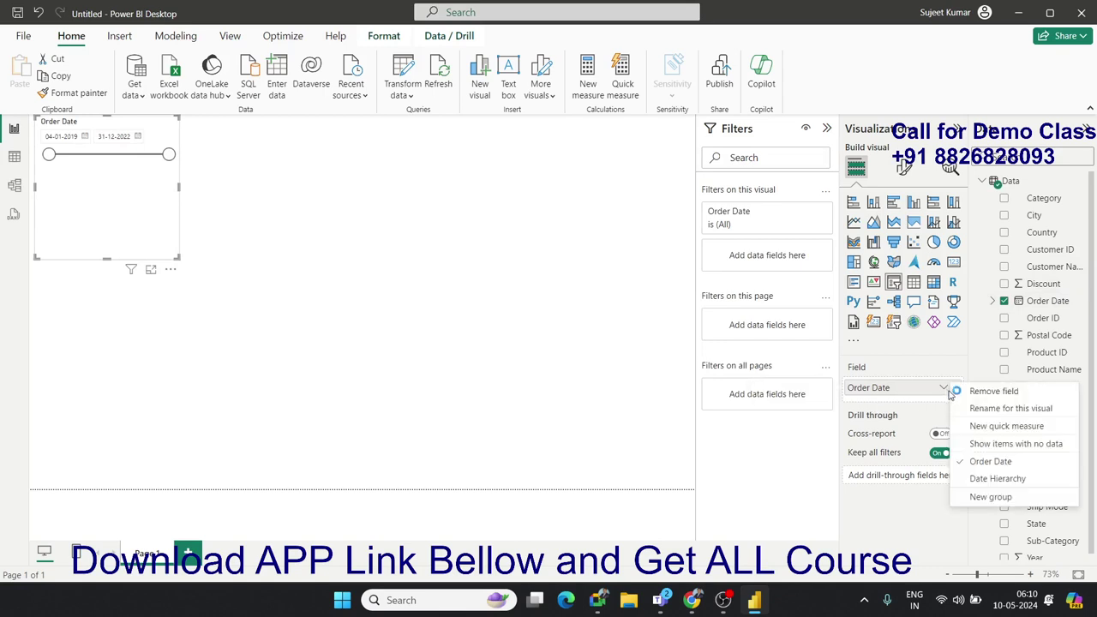
left_click(997, 479)
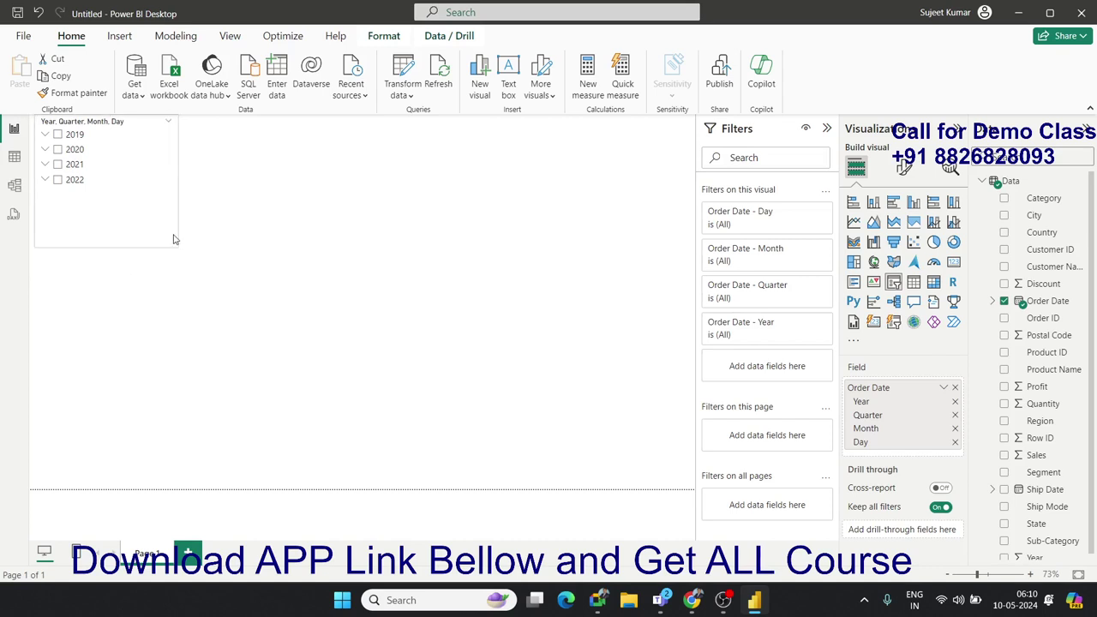
left_click_drag(175, 254, 119, 201)
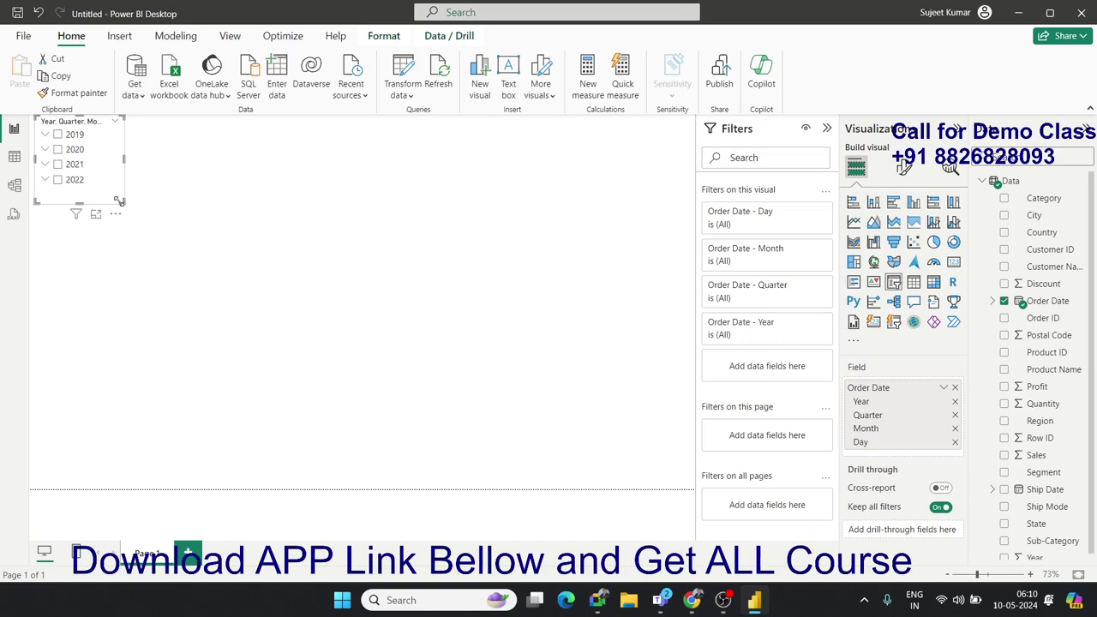
key("Delete")
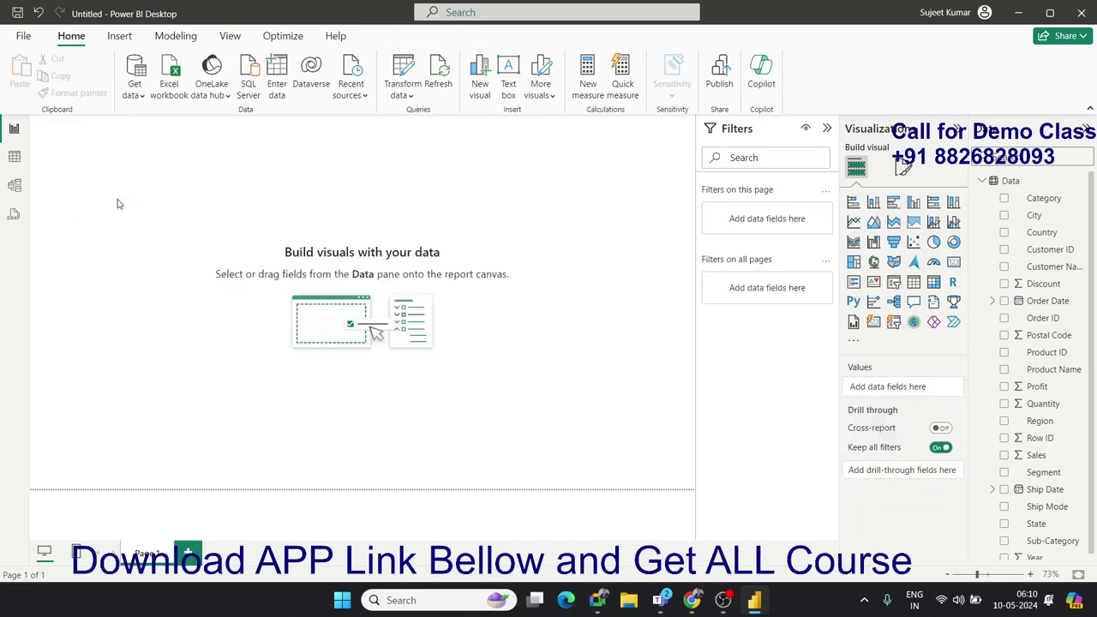
left_click(14, 158)
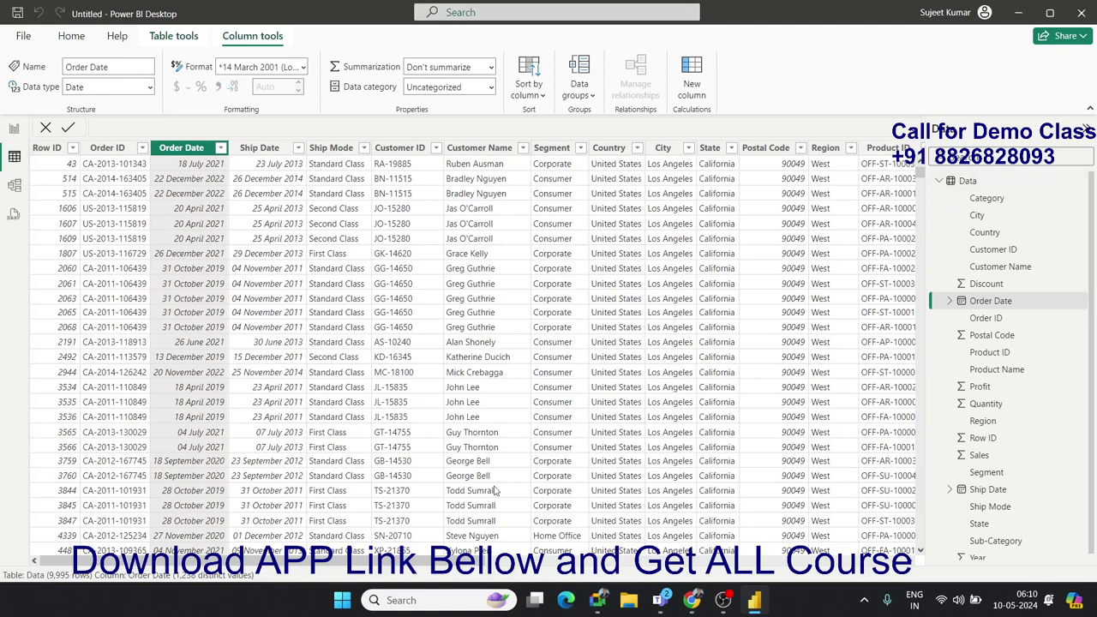
Step: Create column FM = FORMAT(Data[Order Date],"MMM-YY") and review its values like Jul-21
left_click(688, 96)
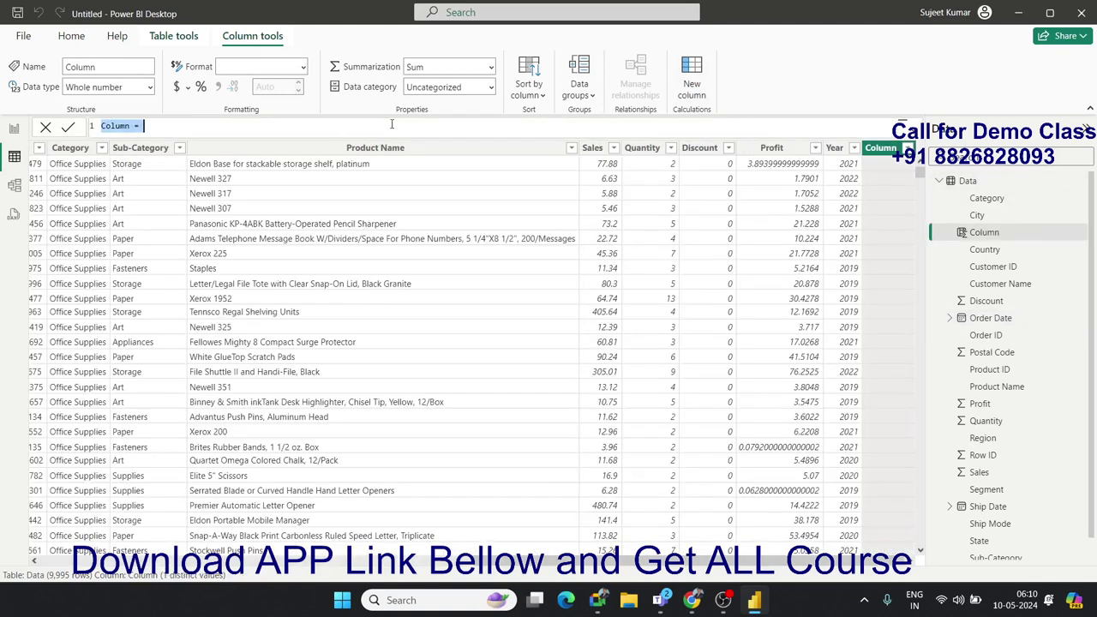
double_click(108, 128)
type("FM")
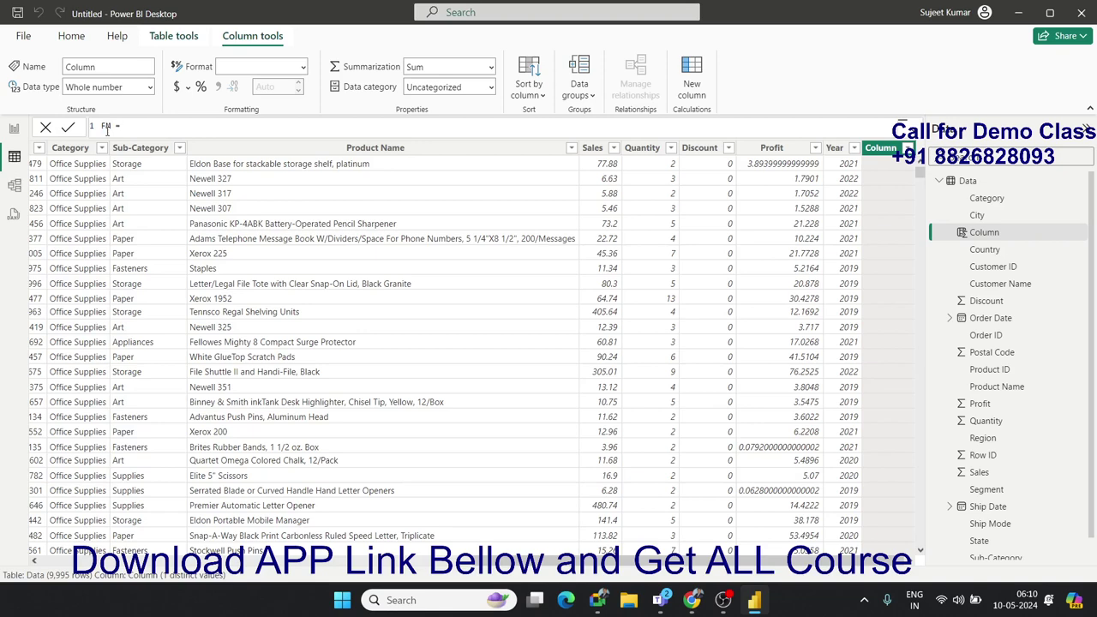
type("form")
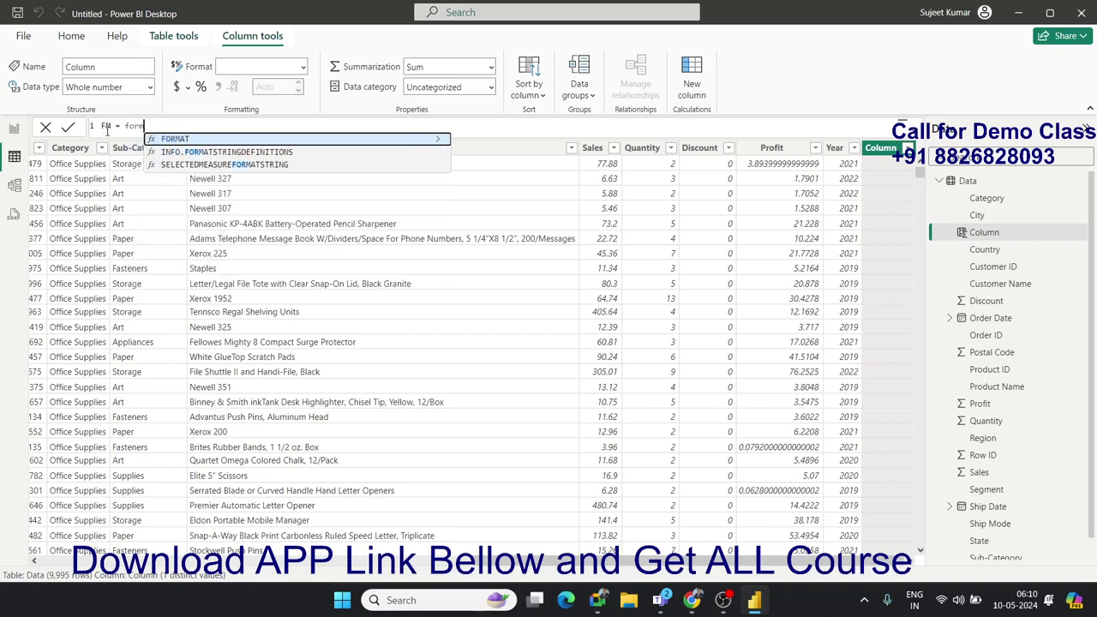
key("Tab")
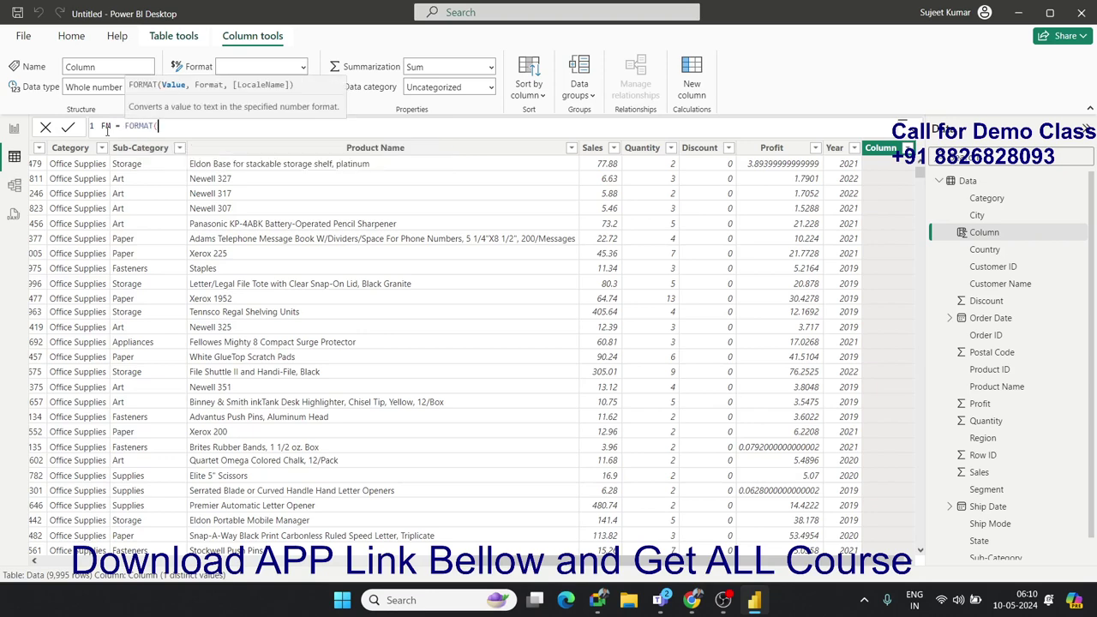
type("ord")
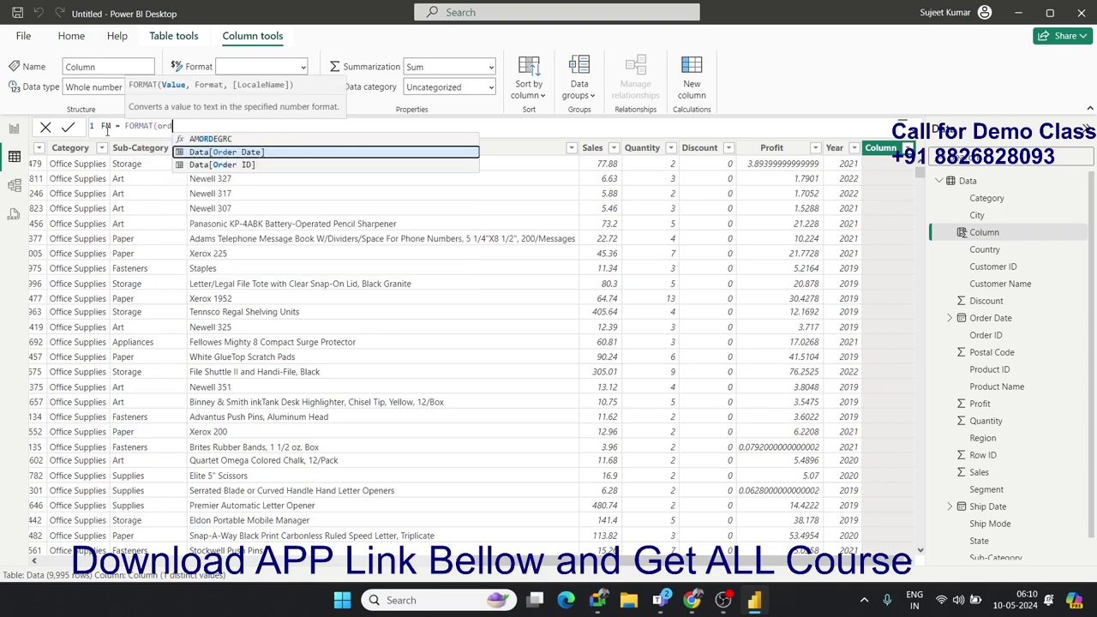
key("Tab")
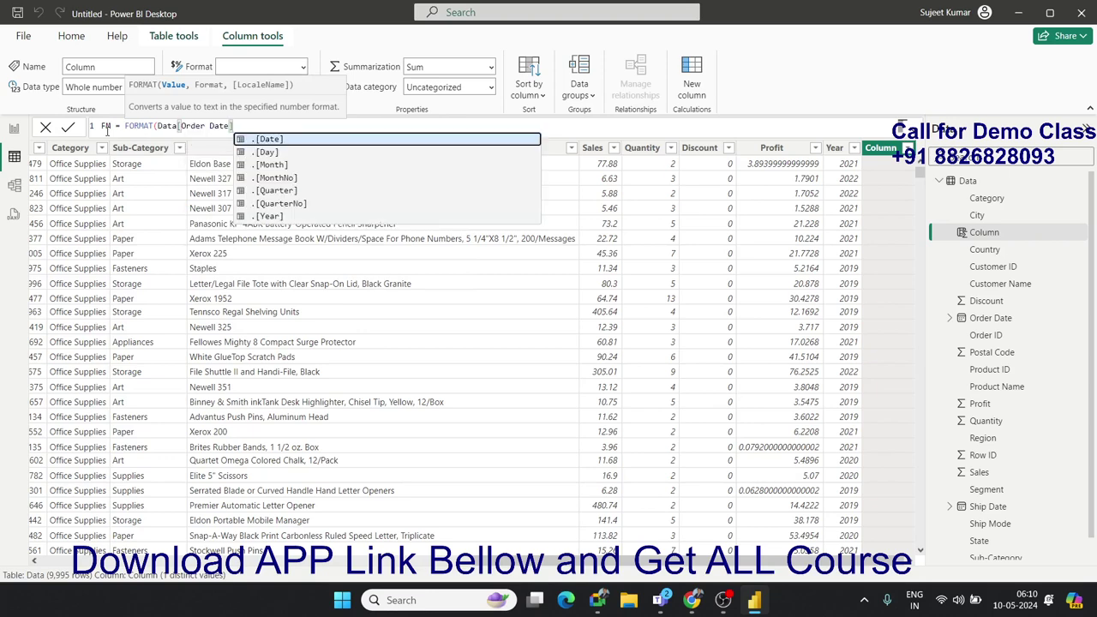
type(",\"MMM-YY")
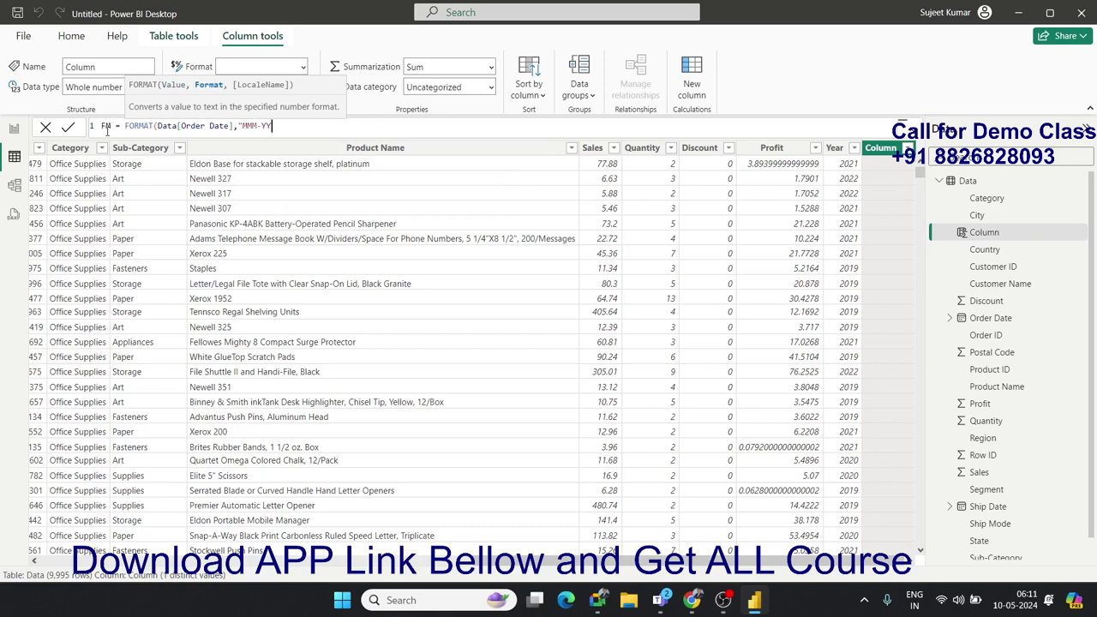
type(")")
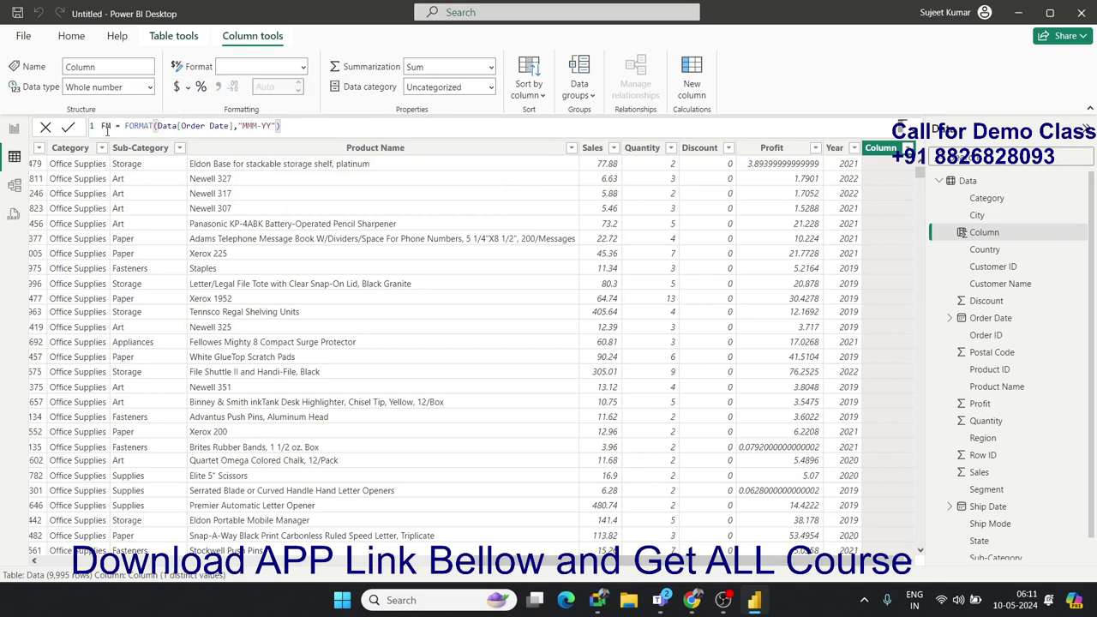
key("Return")
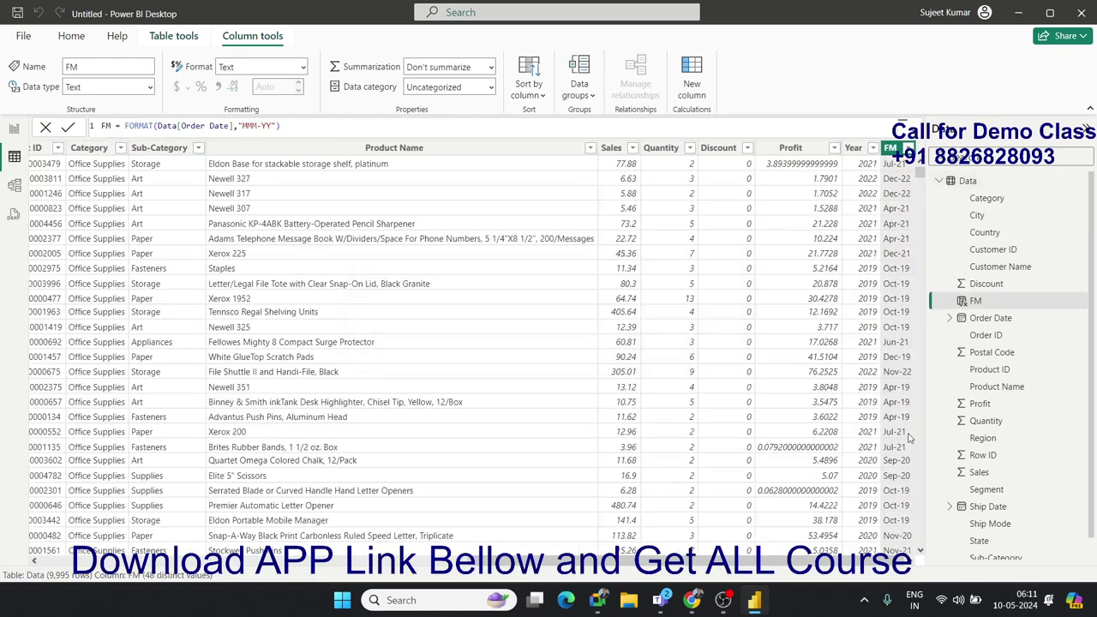
scroll(910, 454, "down", 5)
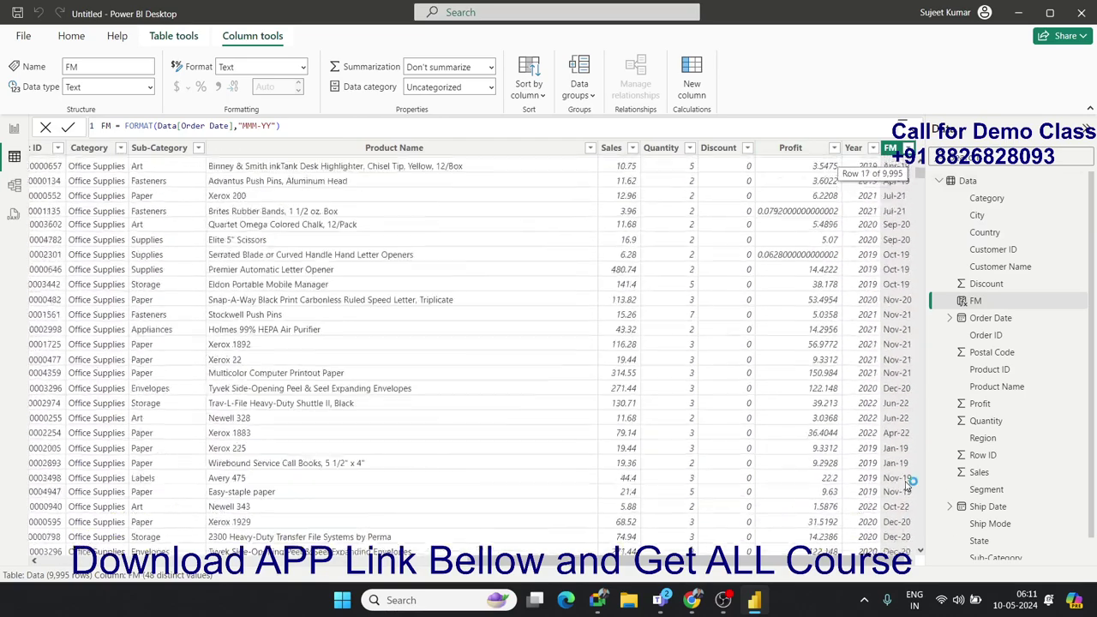
scroll(910, 480, "up", 5)
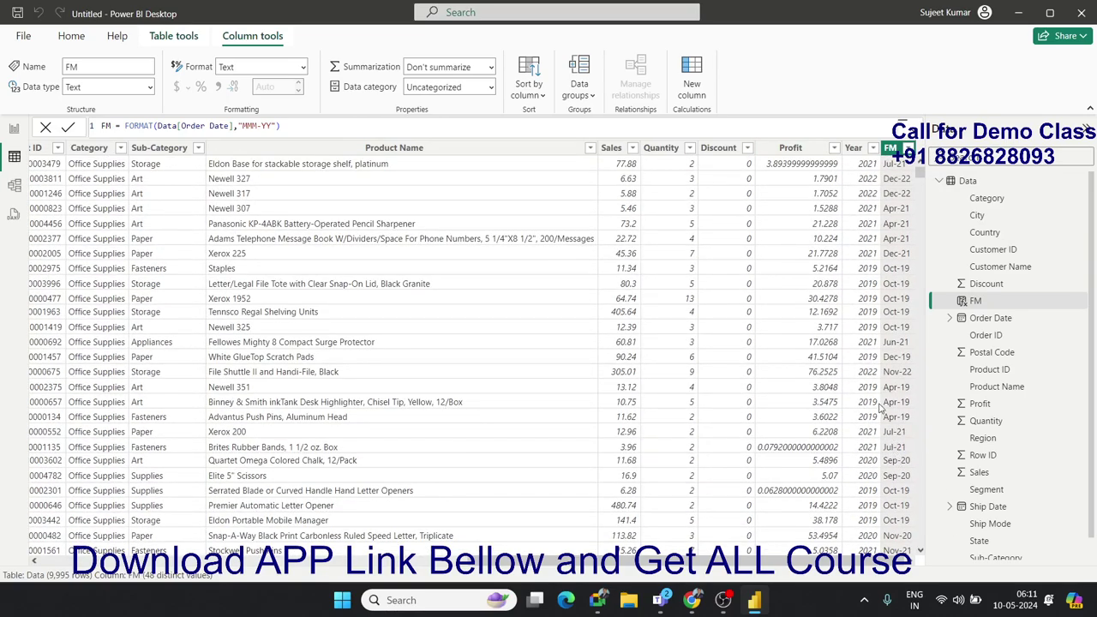
scroll(884, 397, "down", 2)
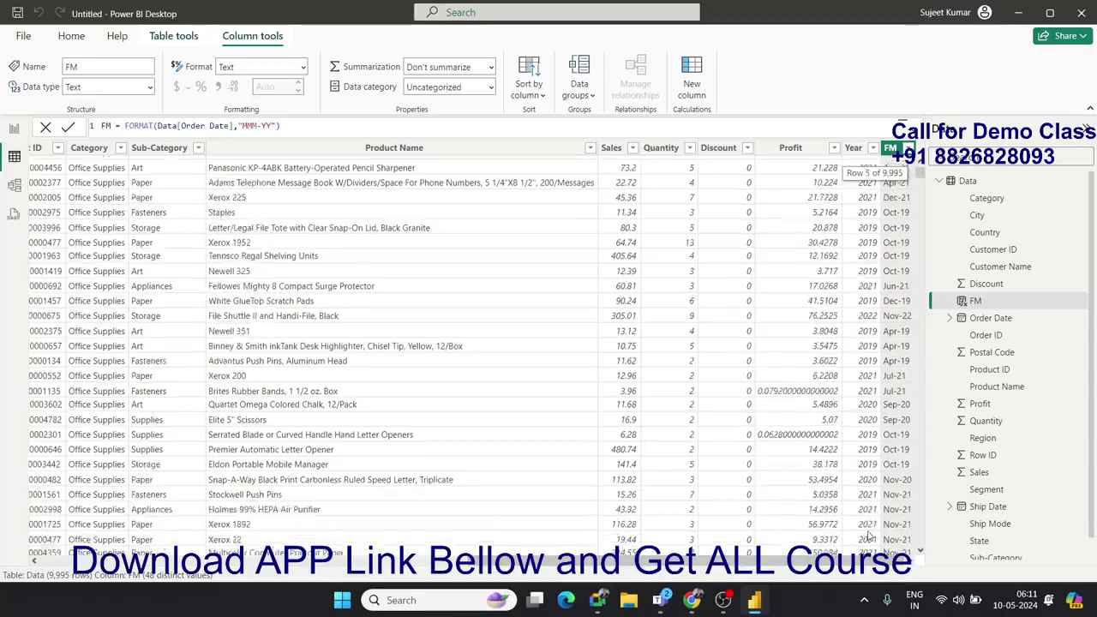
scroll(874, 454, "down", 10)
scroll(863, 518, "down", 9)
scroll(863, 518, "down", 7)
scroll(862, 516, "down", 7)
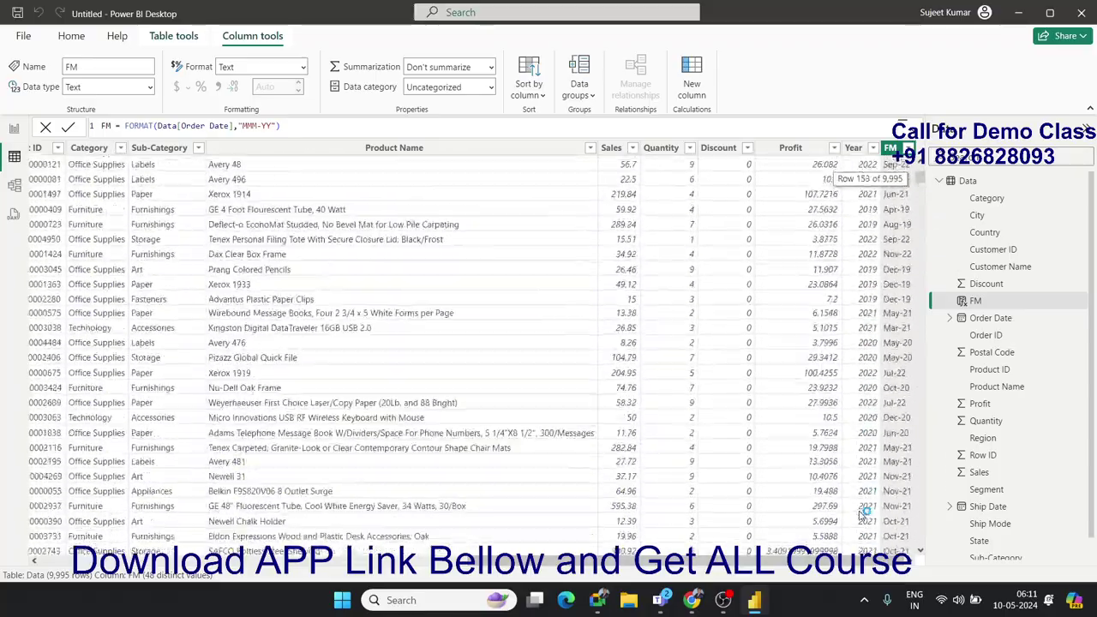
scroll(862, 514, "down", 7)
scroll(861, 512, "down", 7)
scroll(866, 480, "up", 11)
scroll(878, 437, "up", 11)
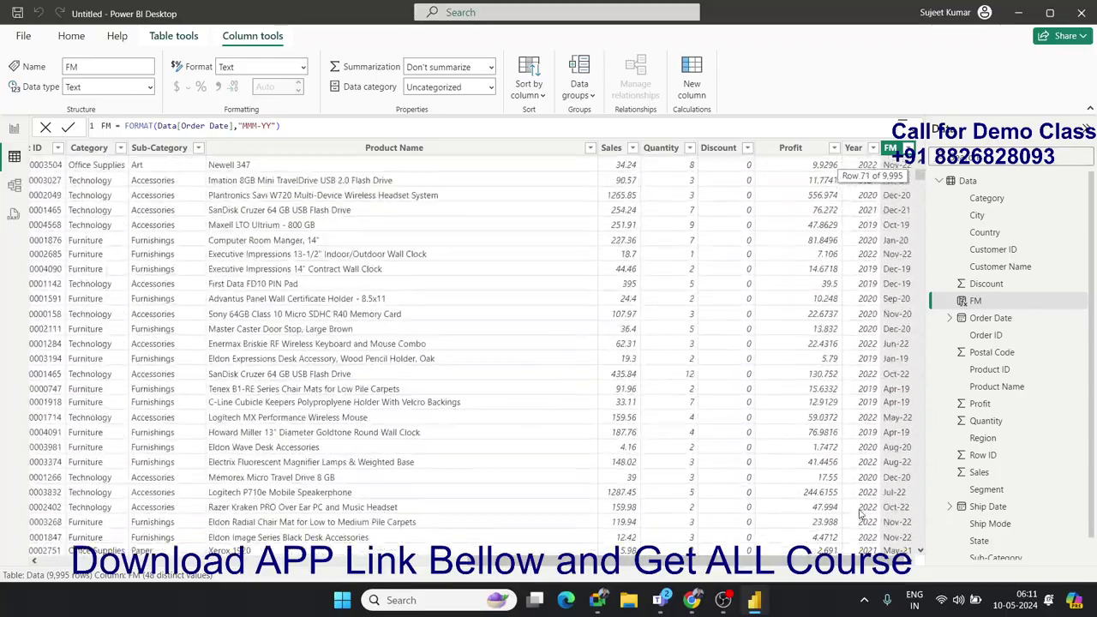
scroll(891, 394, "up", 11)
scroll(902, 343, "up", 11)
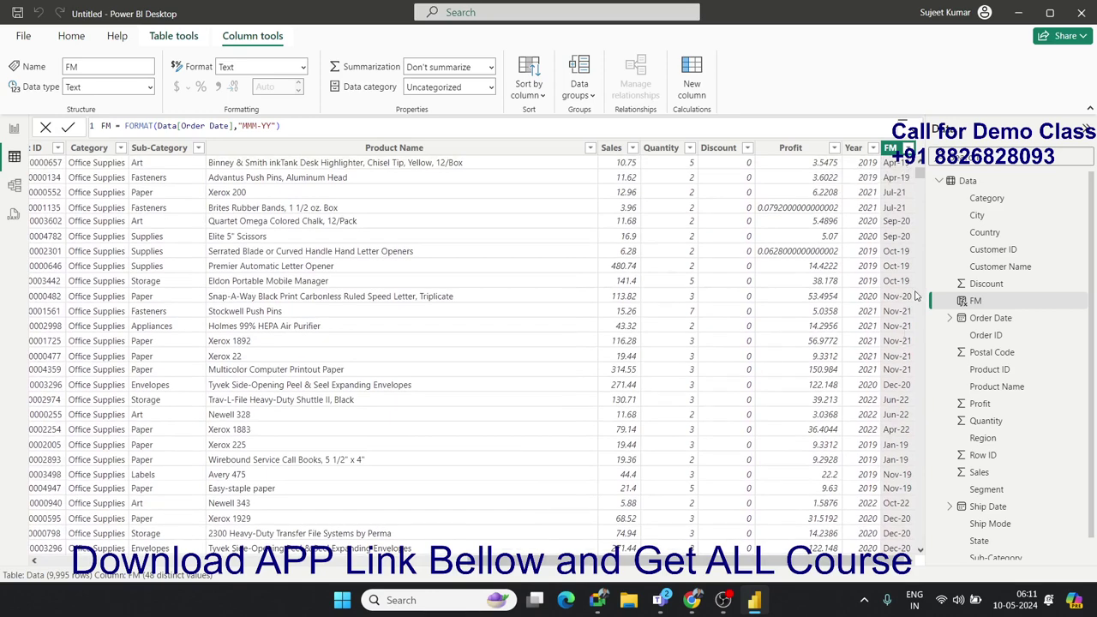
scroll(918, 297, "up", 4)
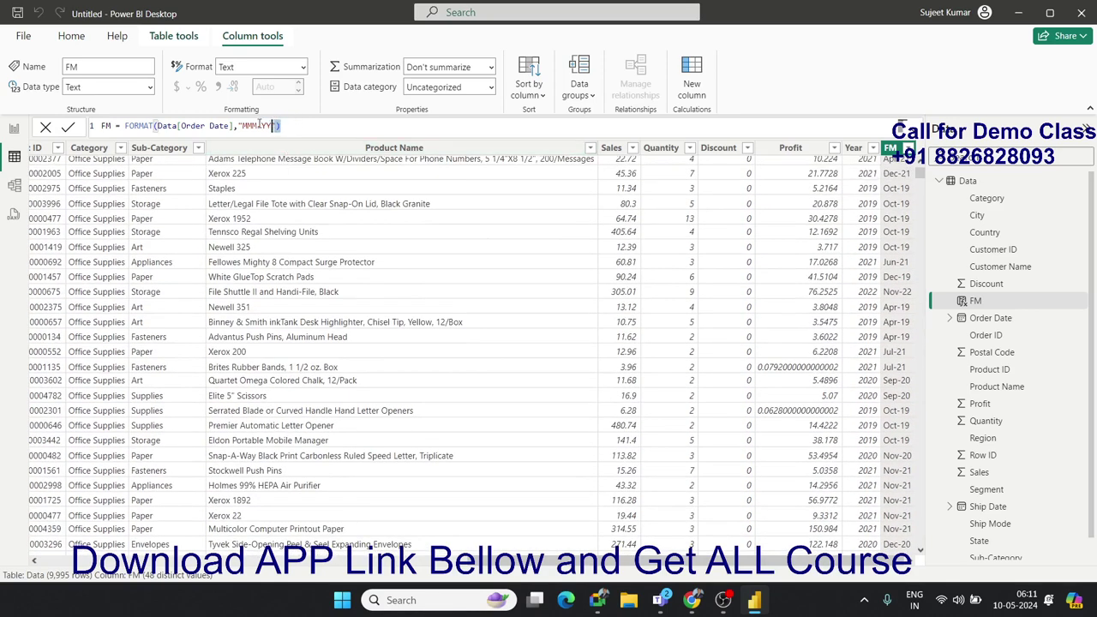
Step: Replace the FM expression with FORMAT(Data[Order Date]) after trying Year and month suggestions
left_click_drag(283, 125, 119, 125)
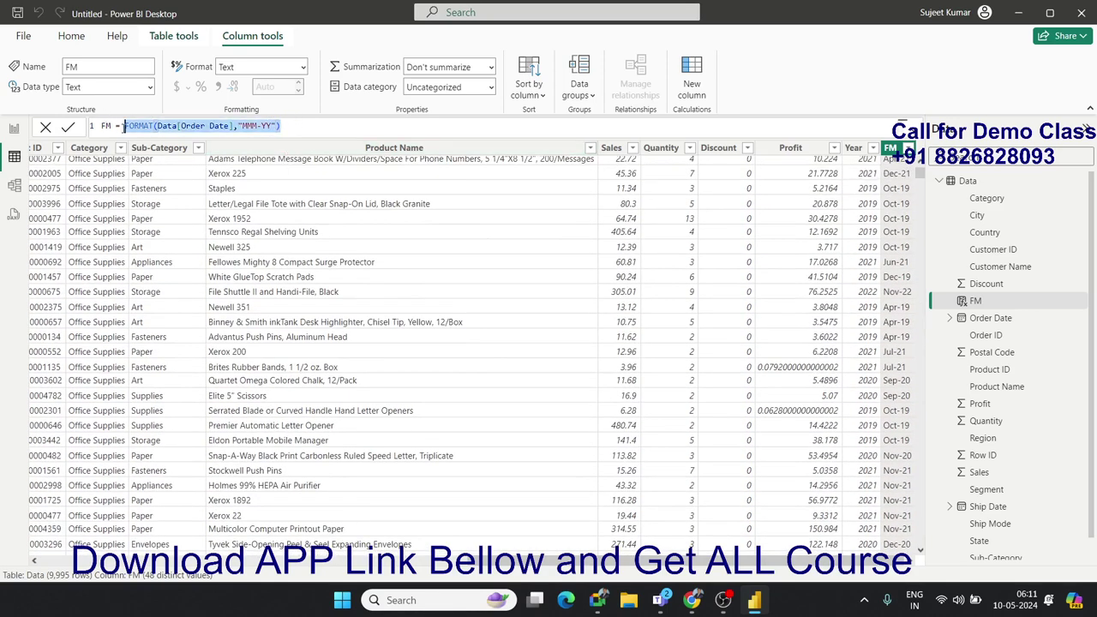
type("Ye")
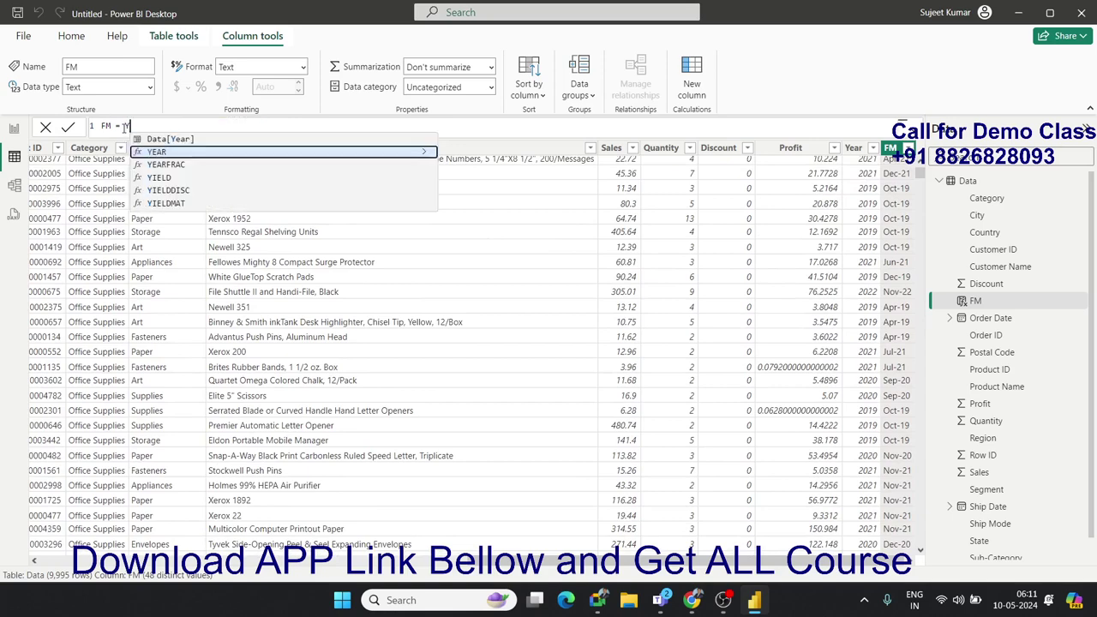
key("Up")
key("Up")
key("Up")
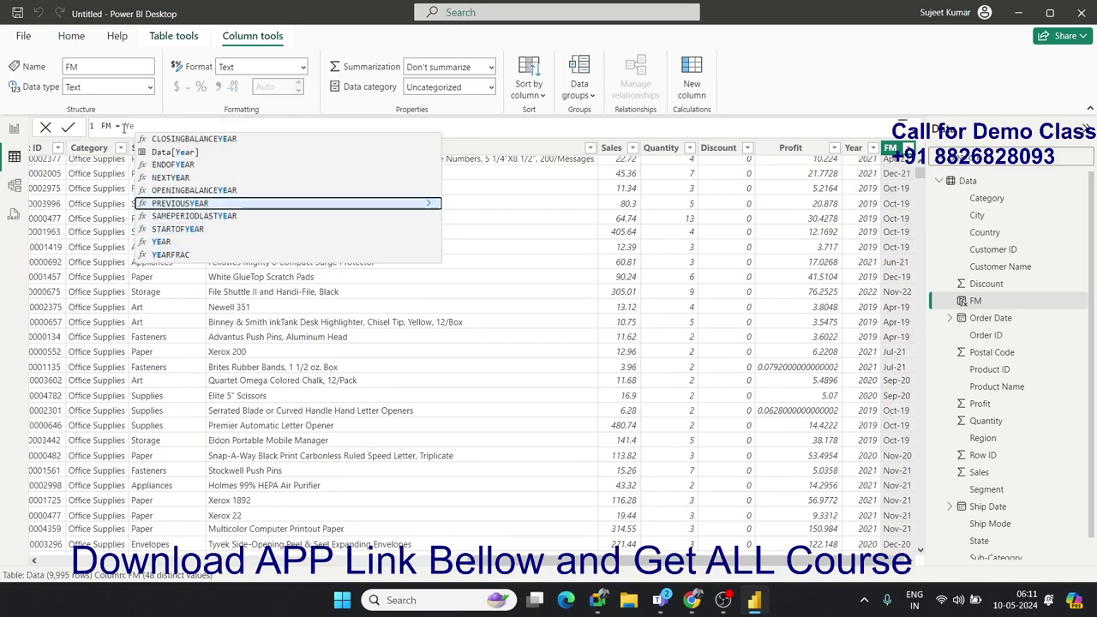
key("Up")
key("Up")
key("Up")
key("Up")
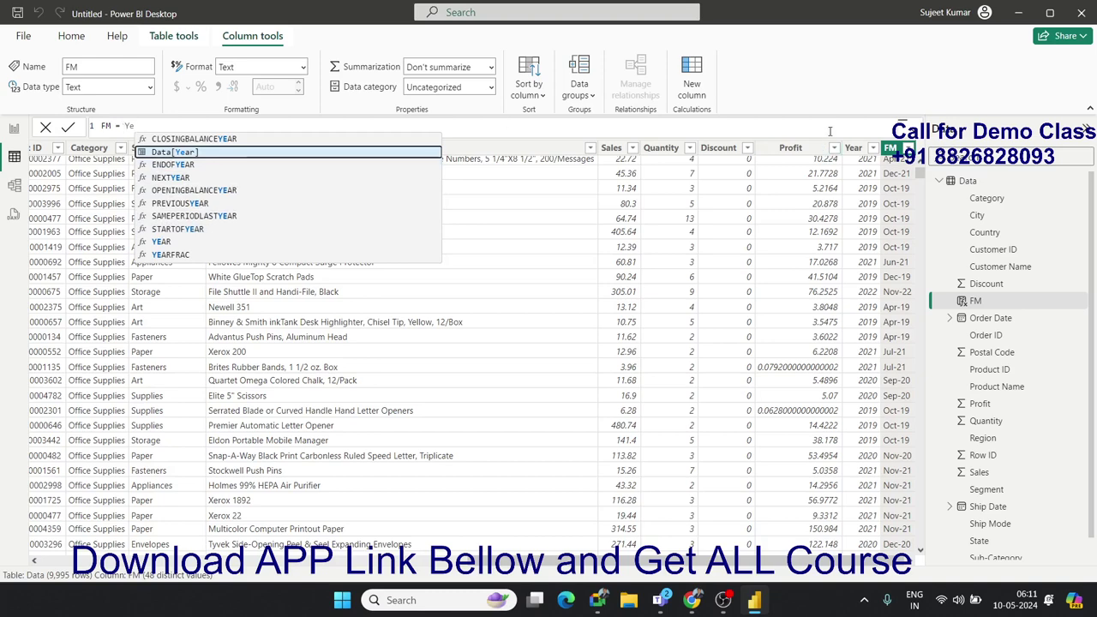
key("BackSpace")
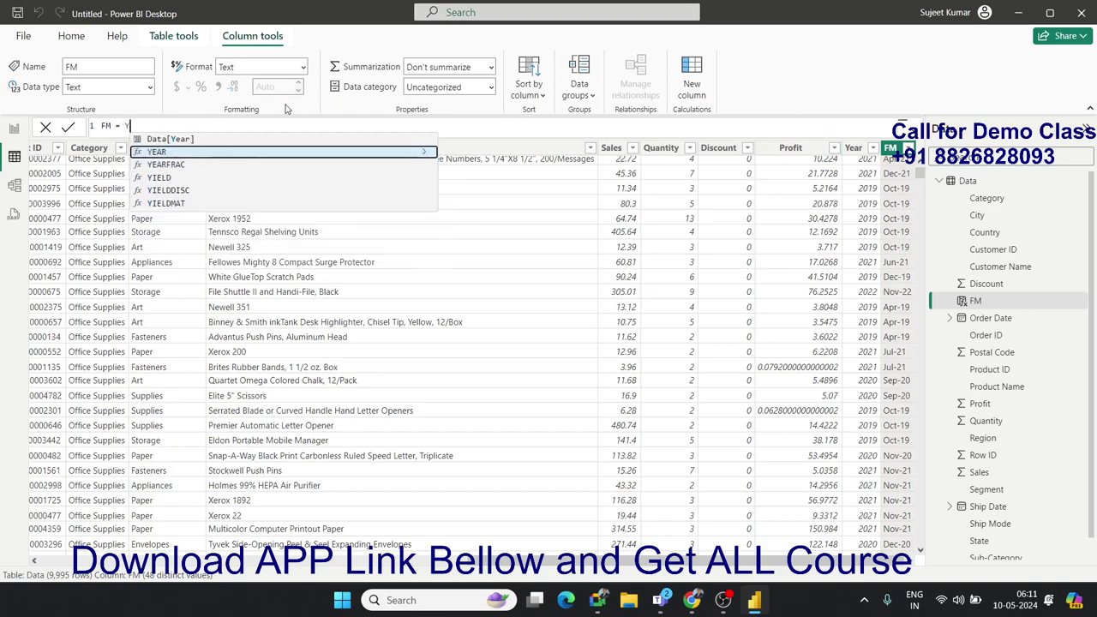
key("BackSpace")
type("mon")
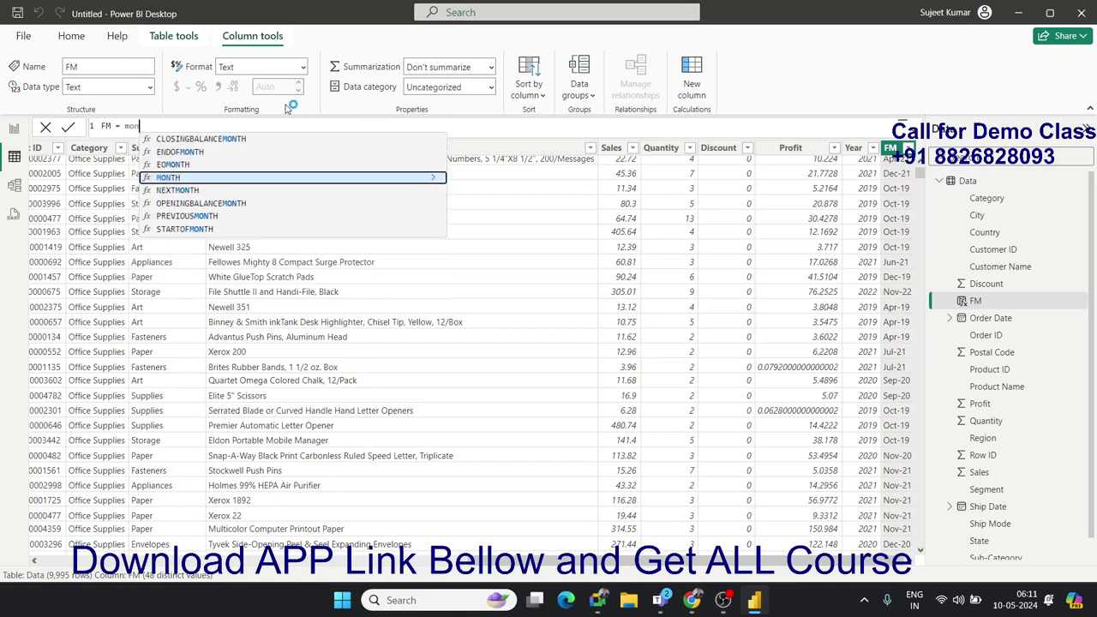
key("BackSpace")
key("BackSpace")
key("BackSpace")
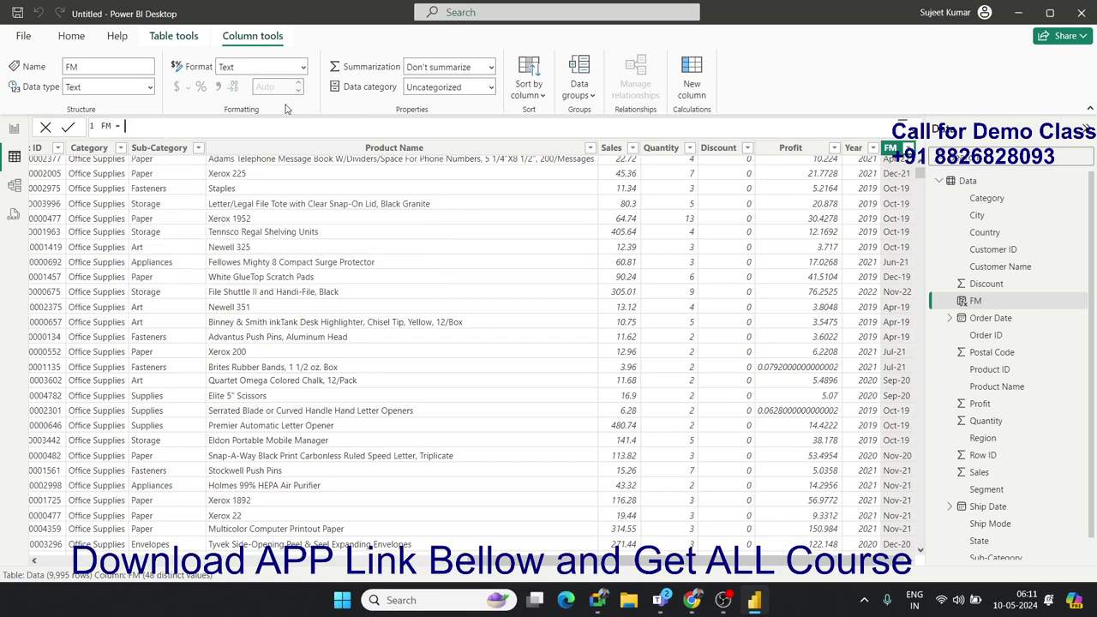
type("fo")
key("Tab")
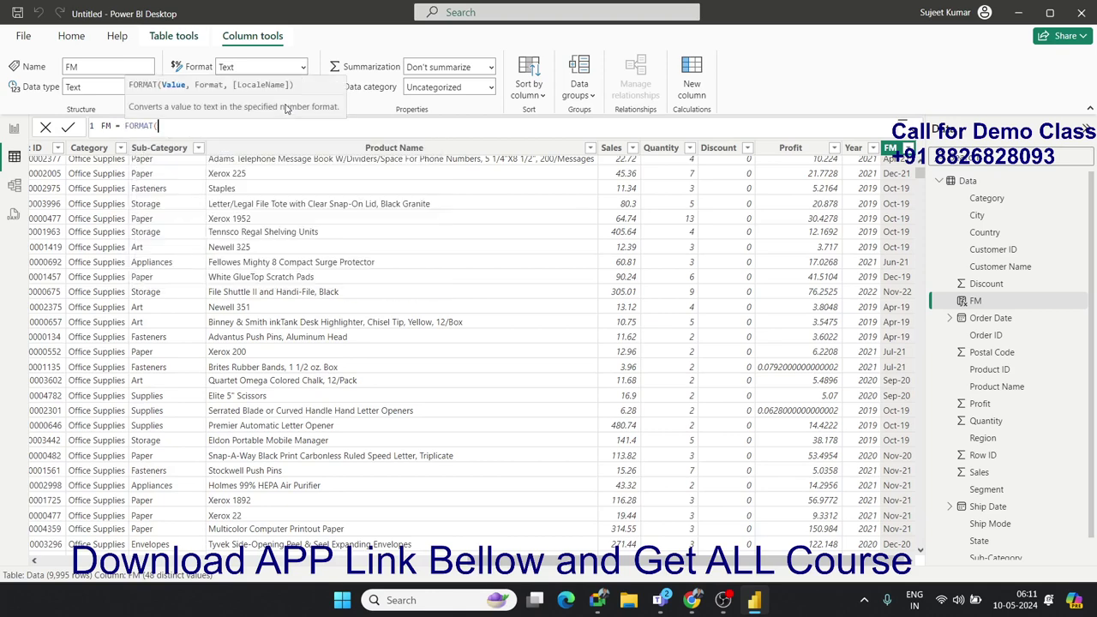
type("order")
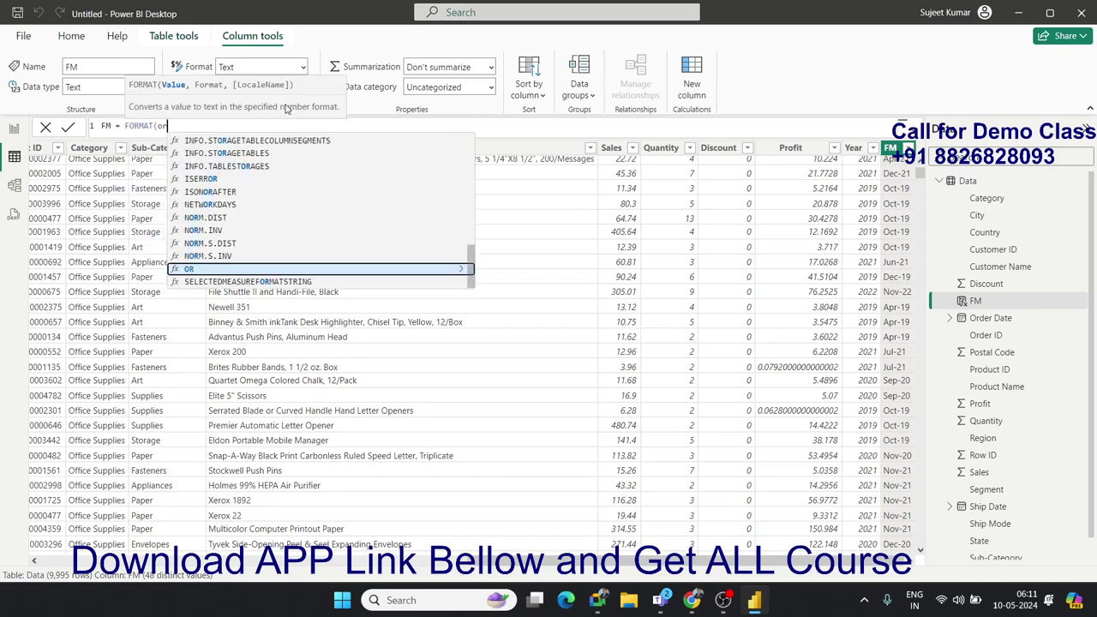
key("Tab")
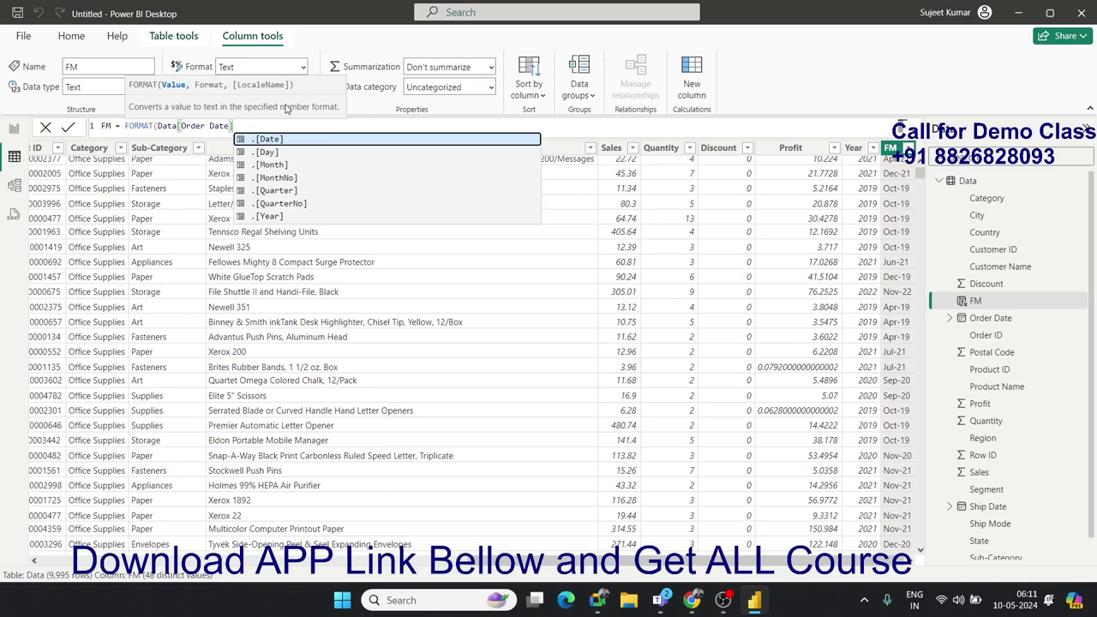
key("Down")
key("Down")
key("Down")
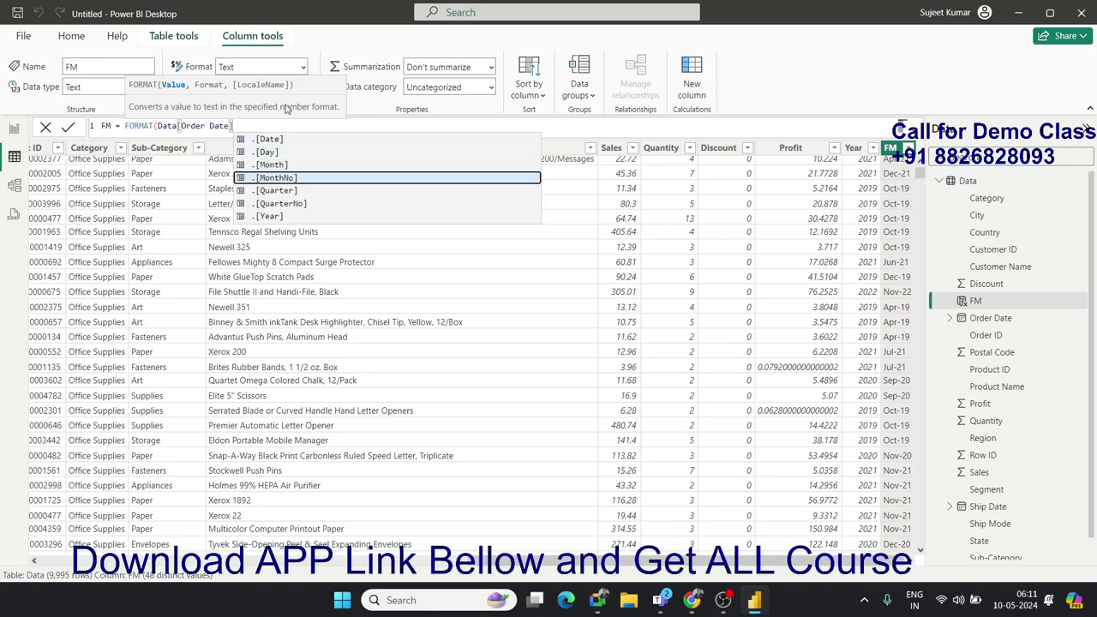
key("Up")
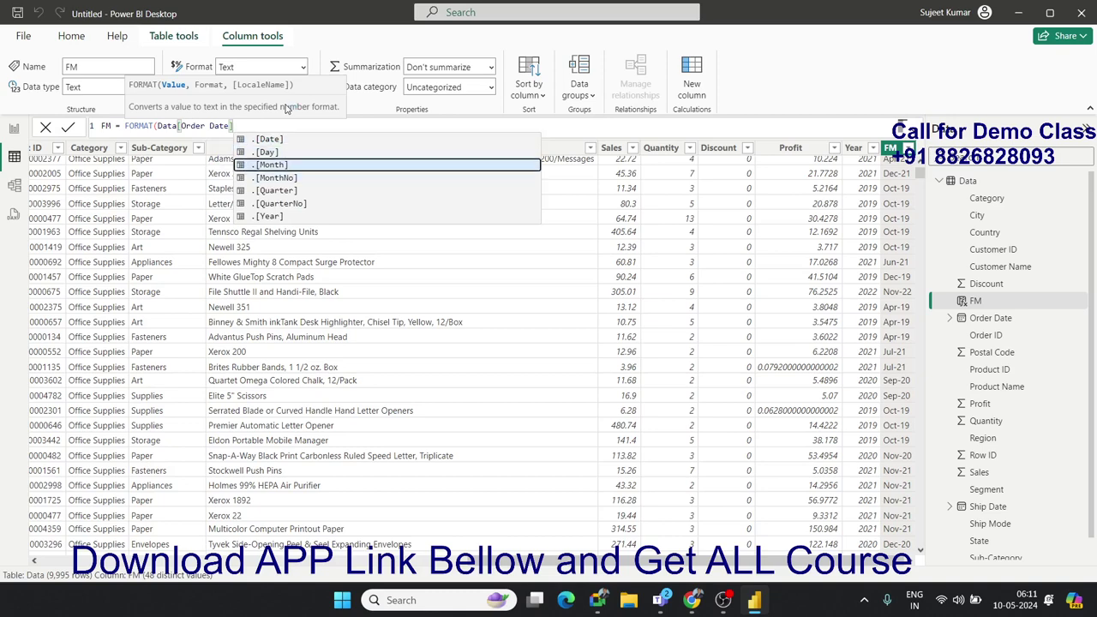
key("Escape")
type(")")
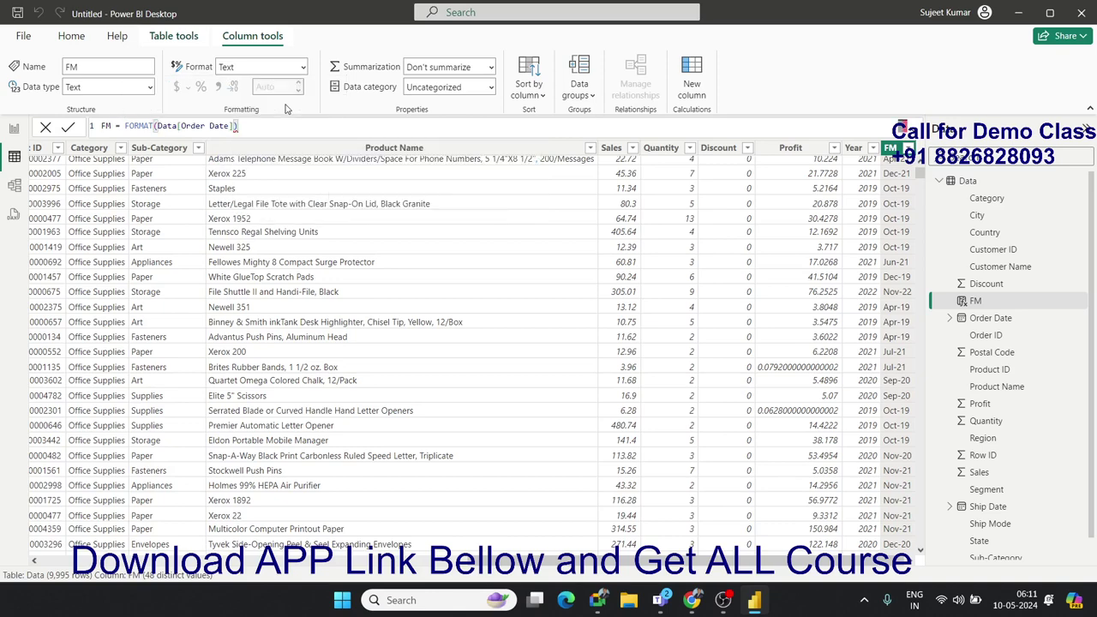
key("Return")
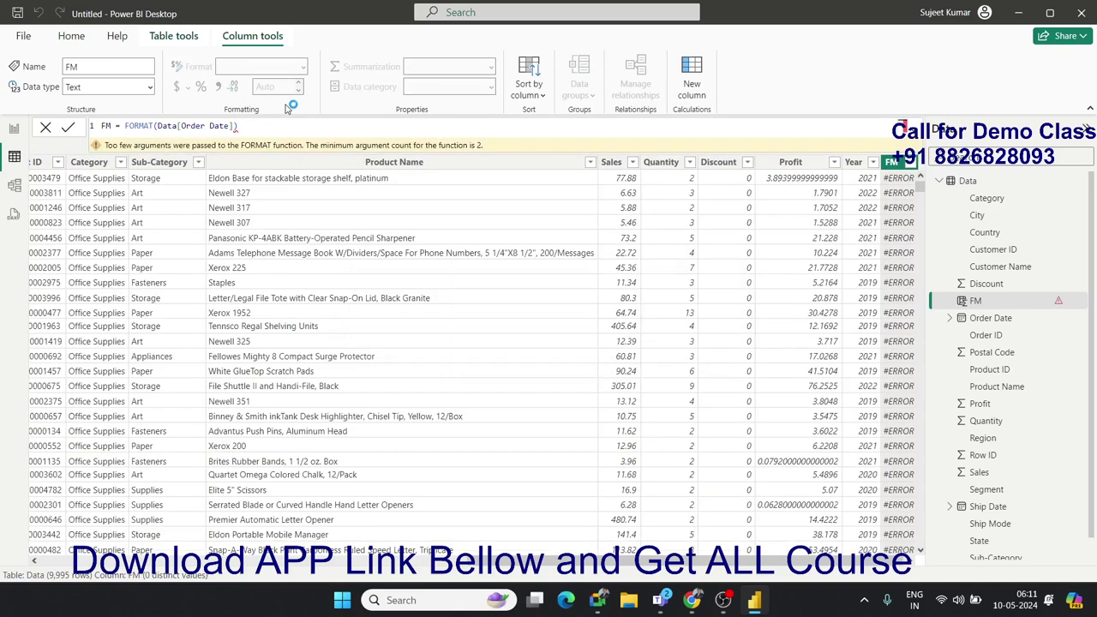
Step: Redefine FM as Data[Order Date].[Month] without FORMAT so it shows month names
left_click(277, 125)
key("BackSpace")
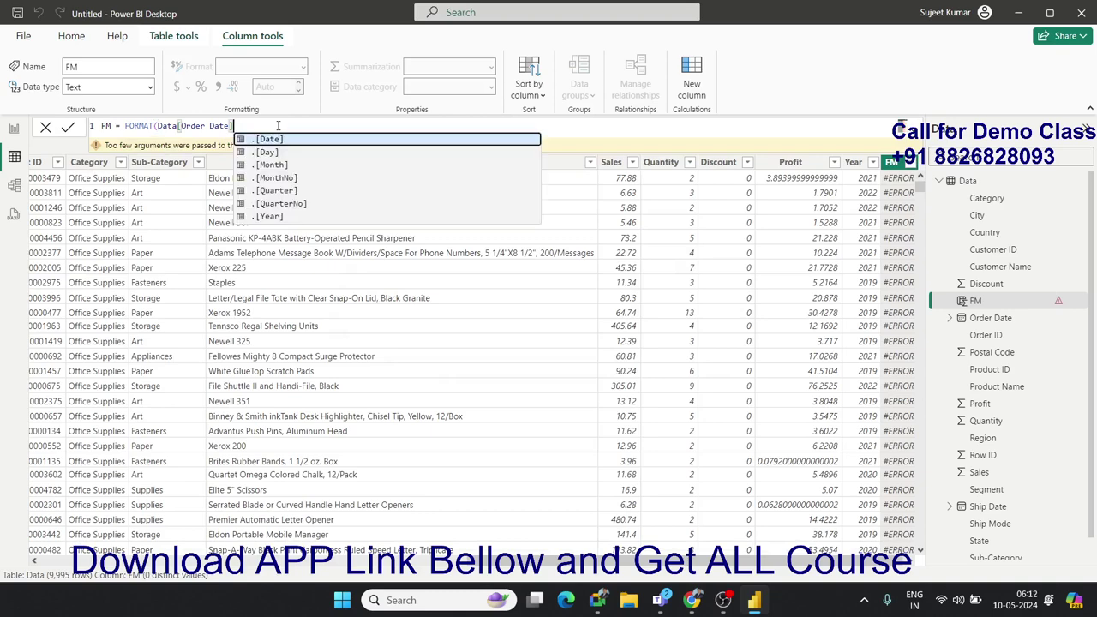
key("Down")
key("Down")
key("Down")
key("Up")
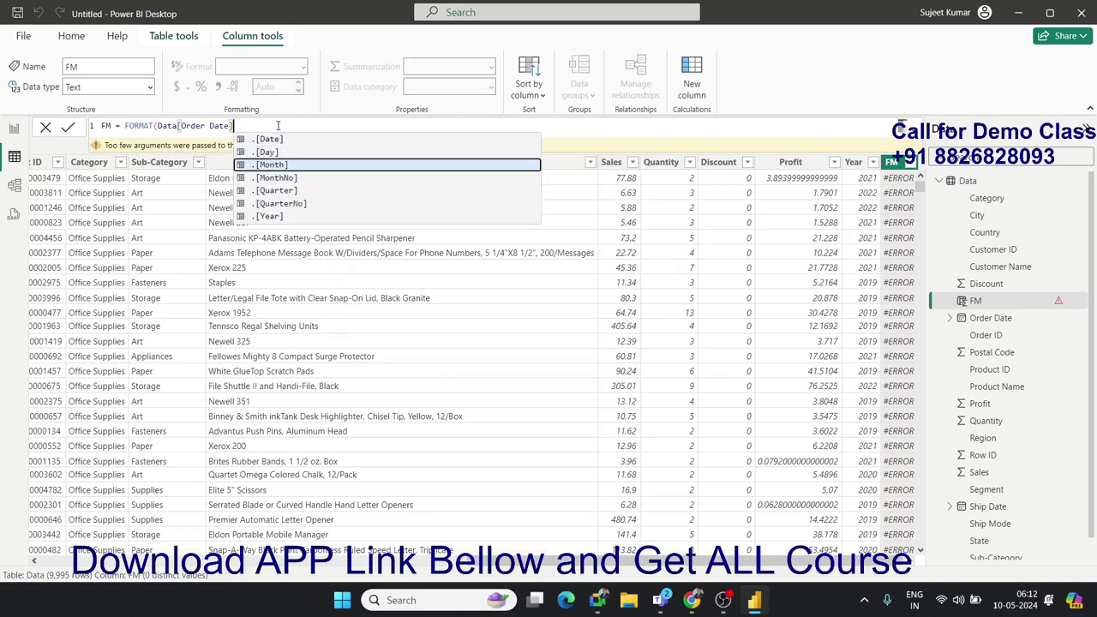
key("Tab")
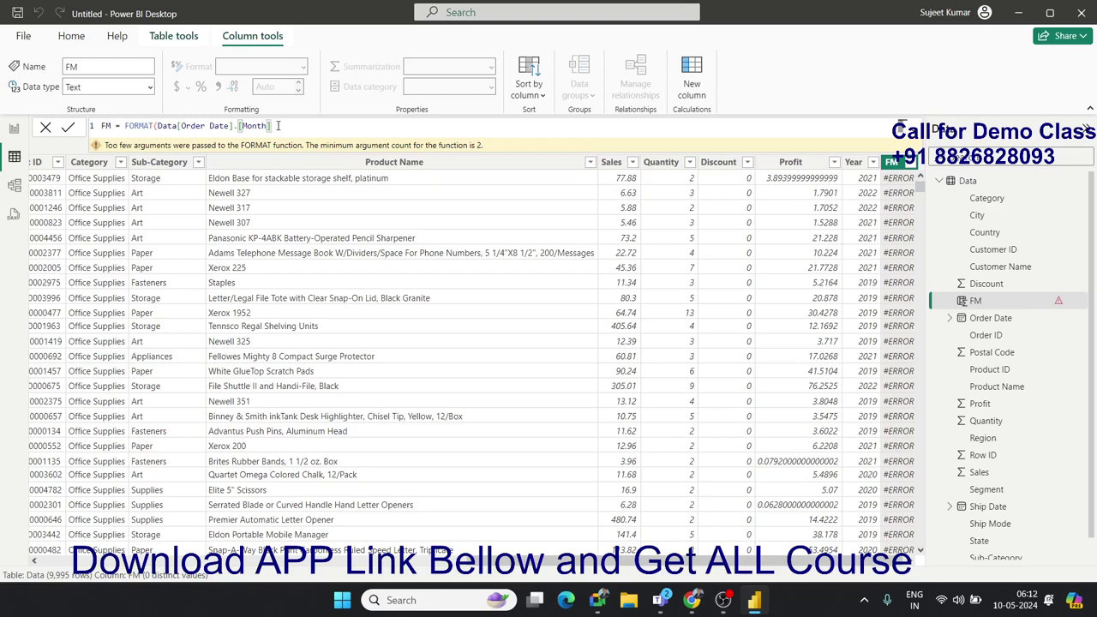
type(")")
left_click(154, 126)
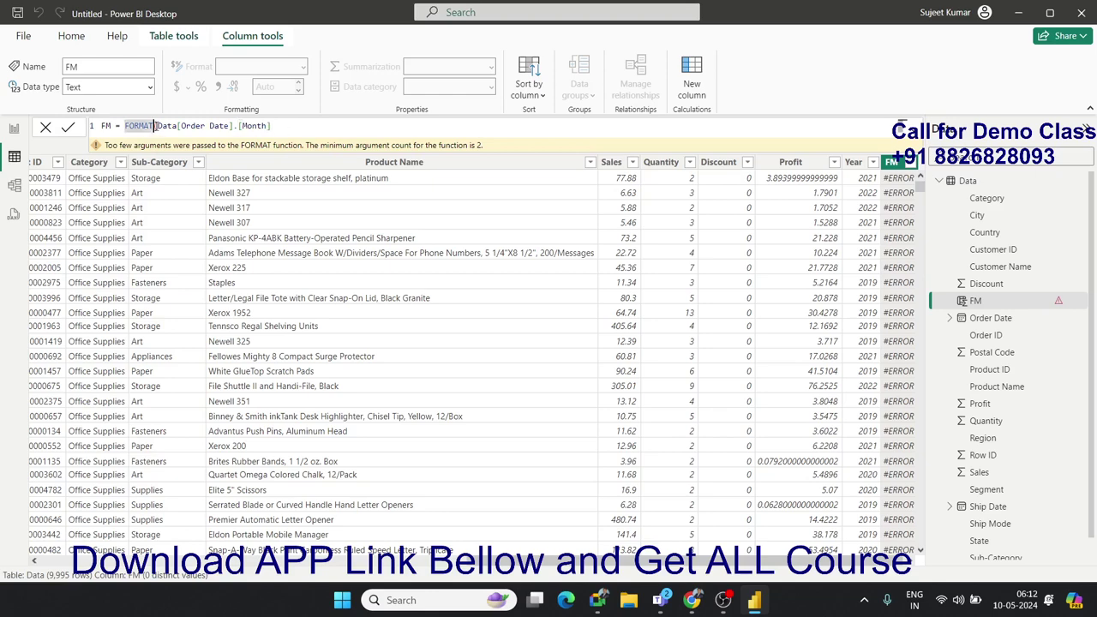
key("BackSpace")
key("BackSpace")
key("BackSpace")
key("BackSpace")
key("BackSpace")
key("BackSpace")
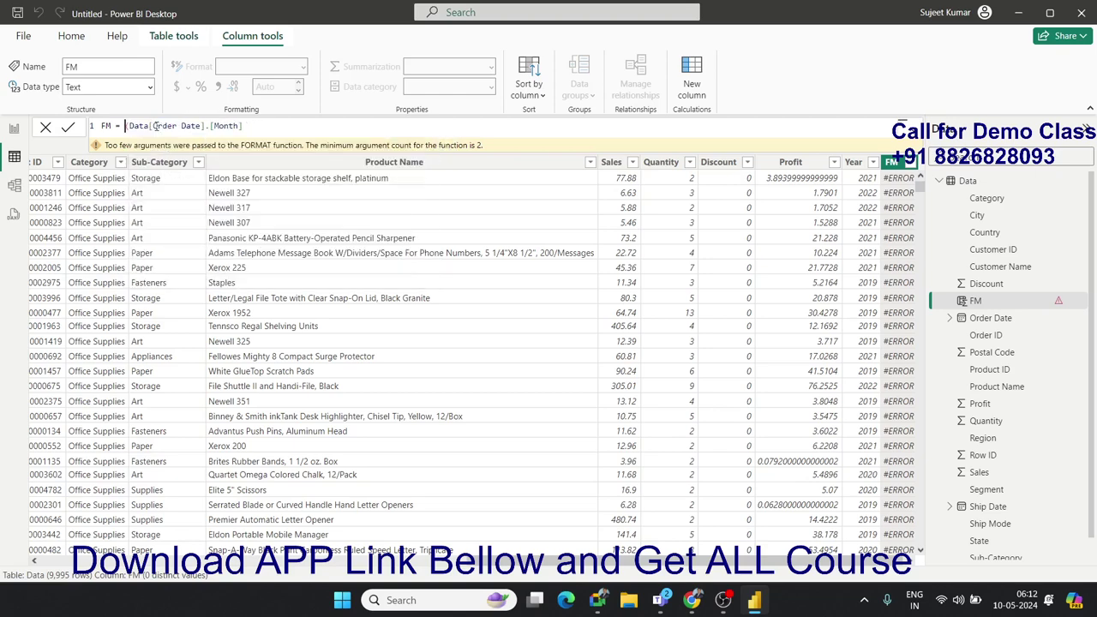
key("Delete")
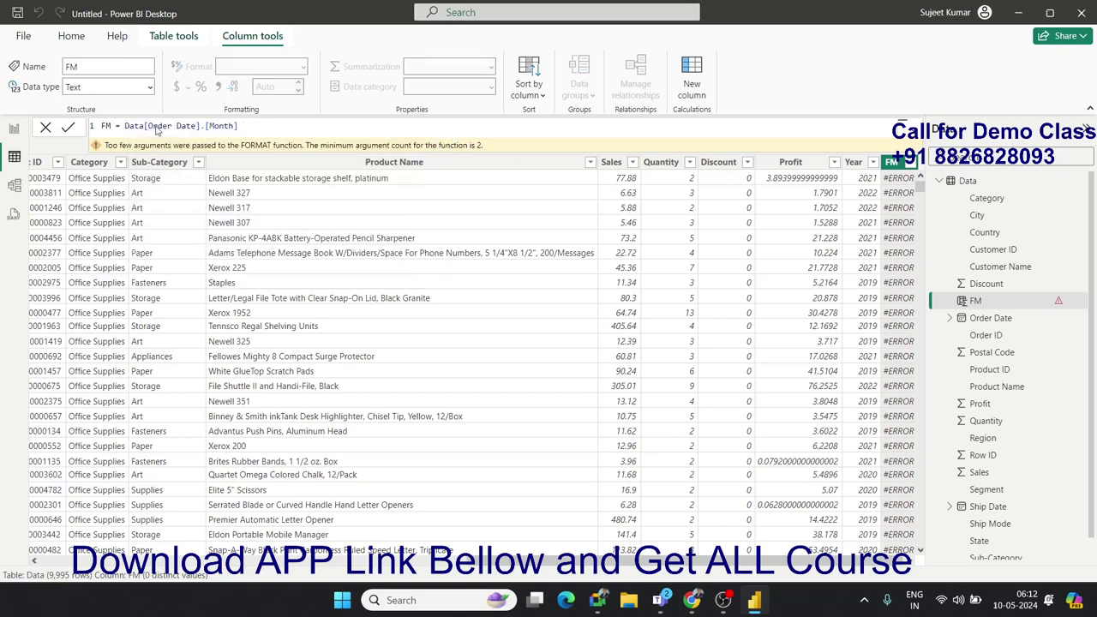
key("Return")
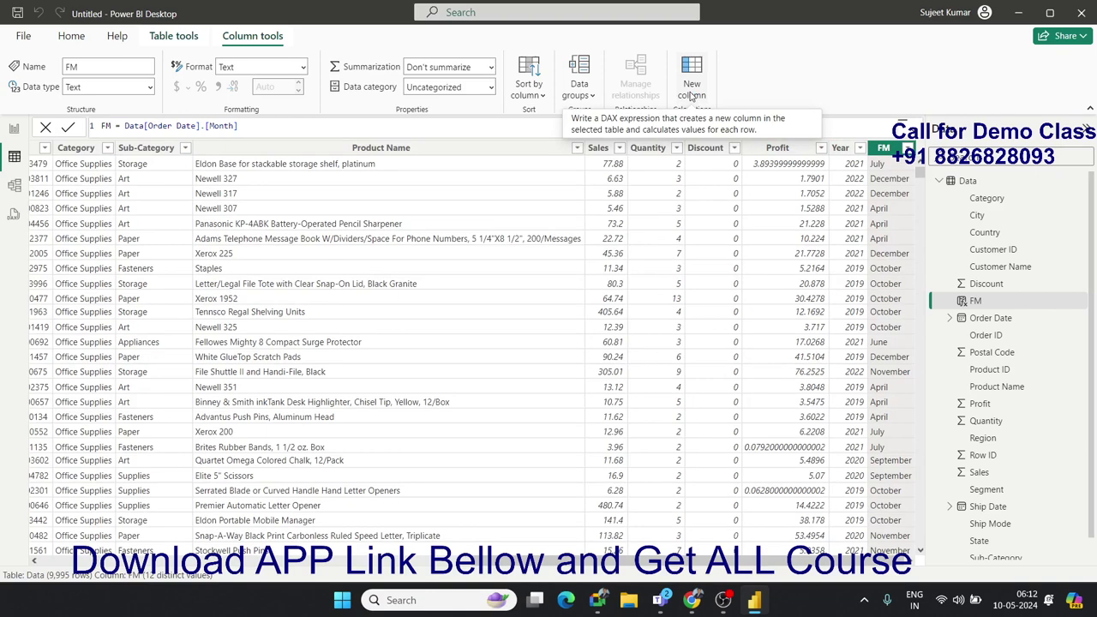
Step: Add column FFMM = Data[FM]&"-"&Data[Year], giving values like July-2021
left_click(692, 89)
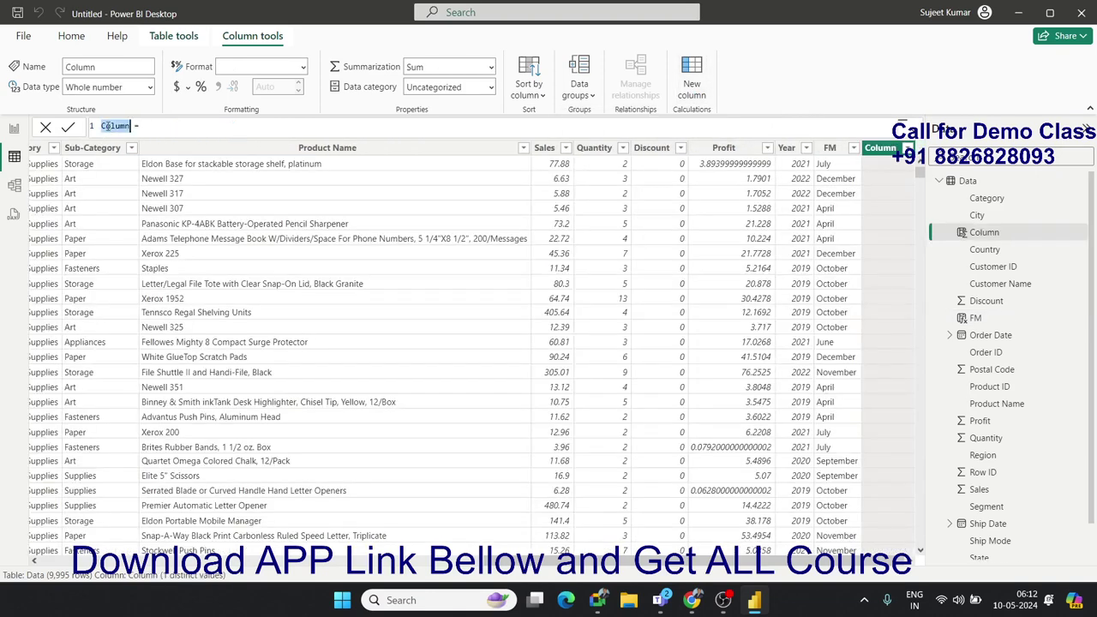
type("FY")
type("MM =")
type("y")
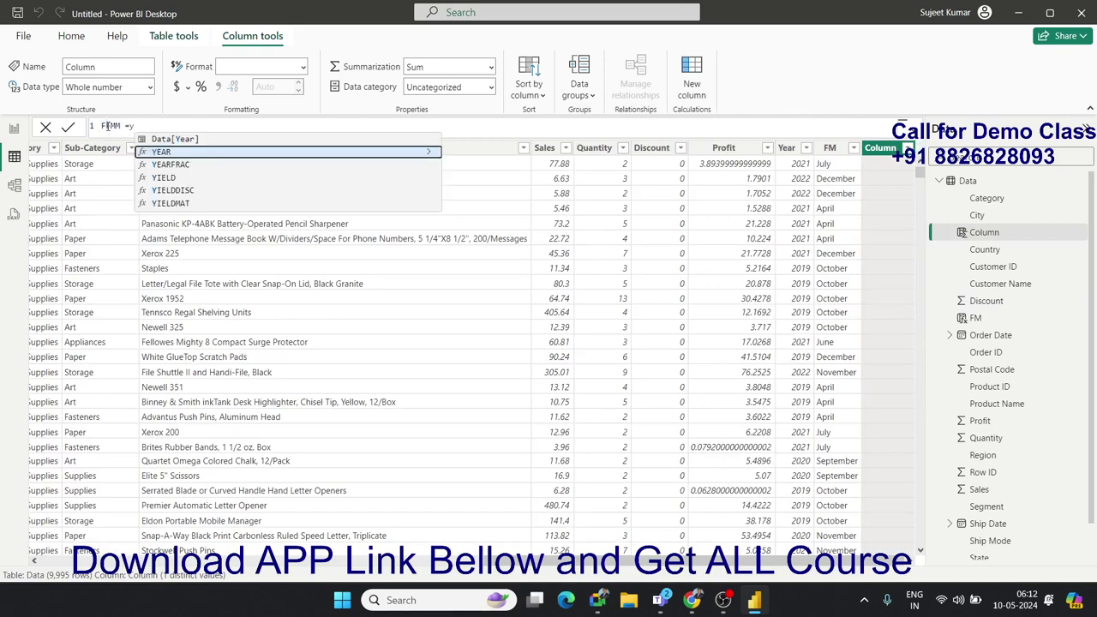
key("BackSpace")
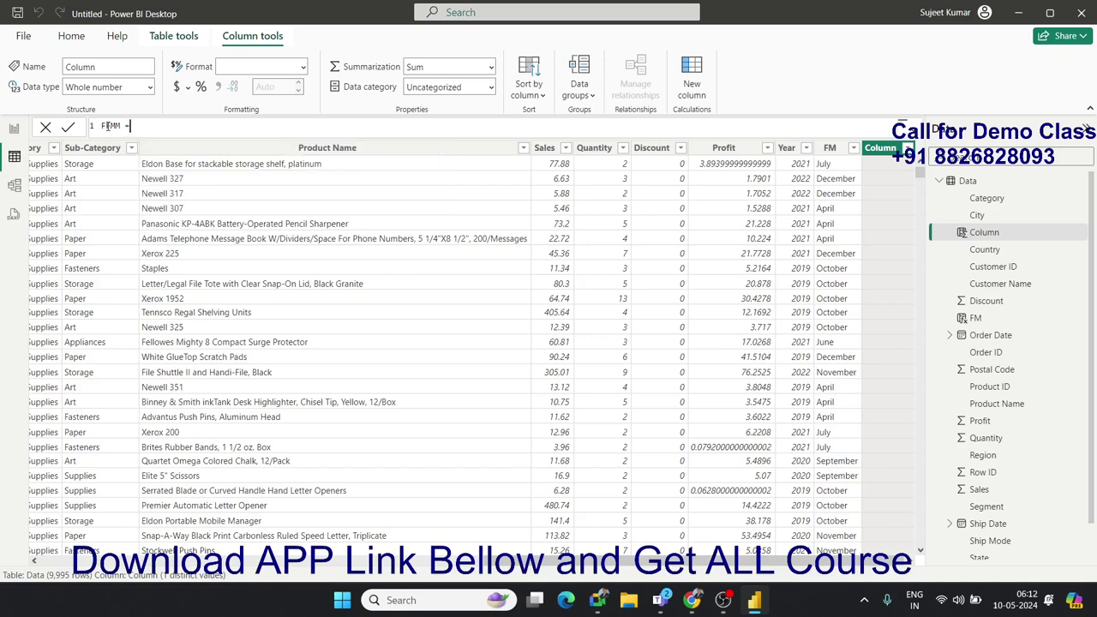
type("FM")
key("Tab")
type("&\"")
type("-\"&")
type("year")
key("Up")
key("Up")
key("Up")
key("Up")
key("Up")
key("Up")
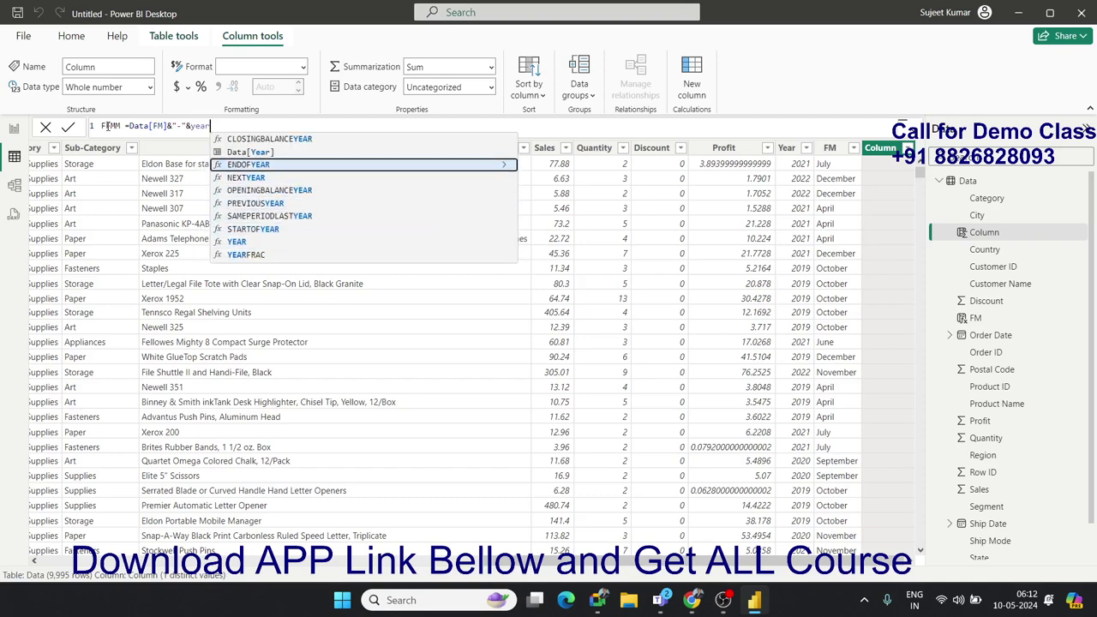
key("Up")
key("Tab")
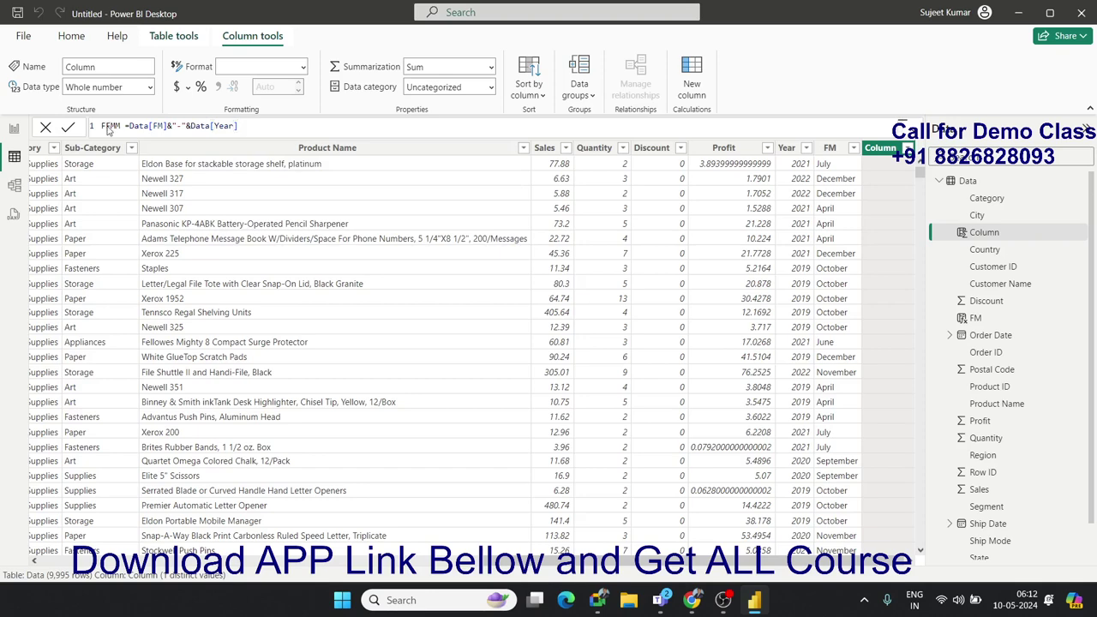
key("Return")
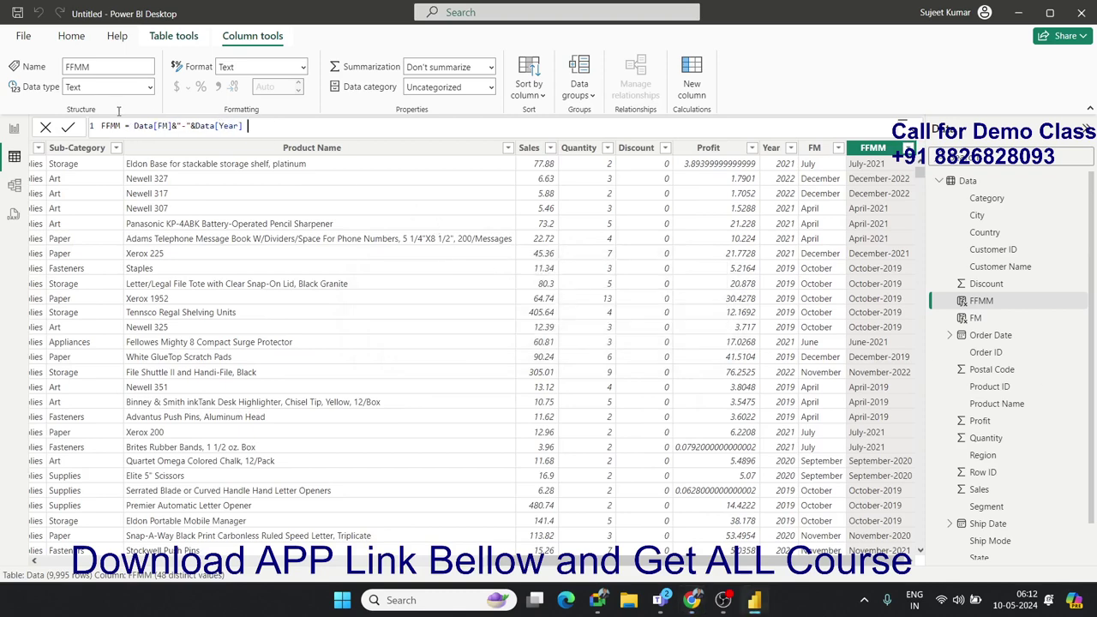
Step: Rewrite FFMM as CONCATENATE(Data[FM],"-",Data[Year]) and commit it
left_click_drag(248, 126, 133, 126)
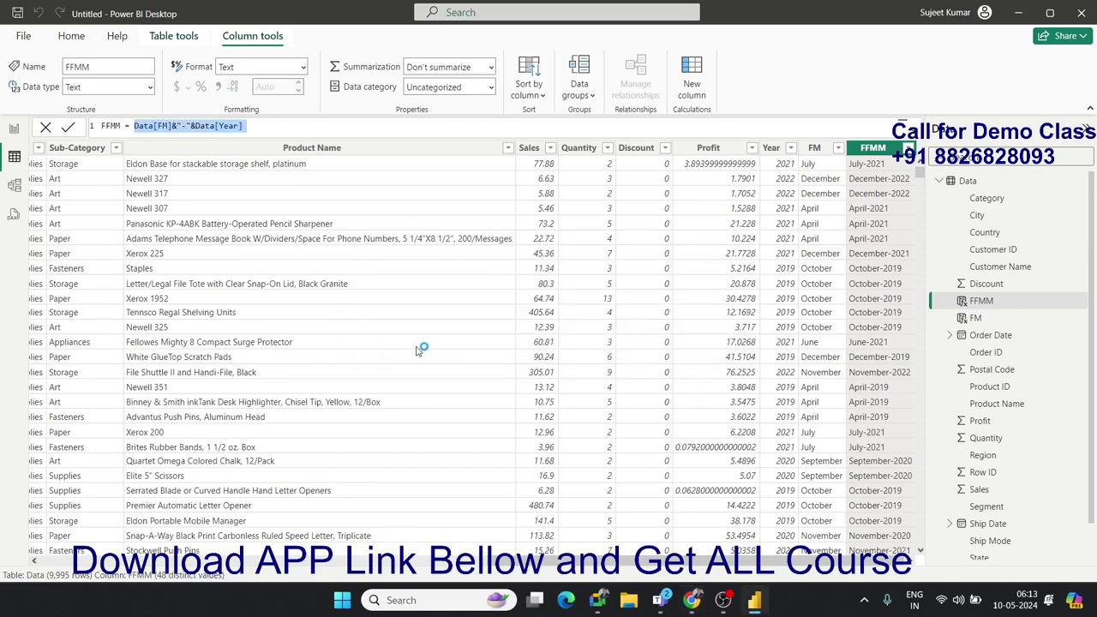
key("BackSpace")
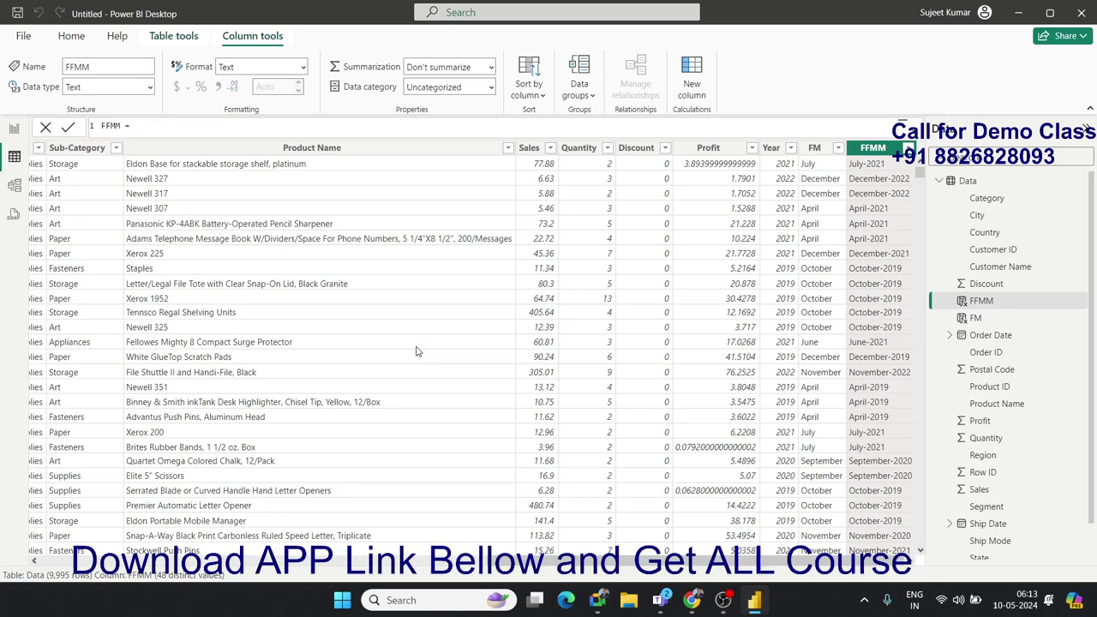
type("Con")
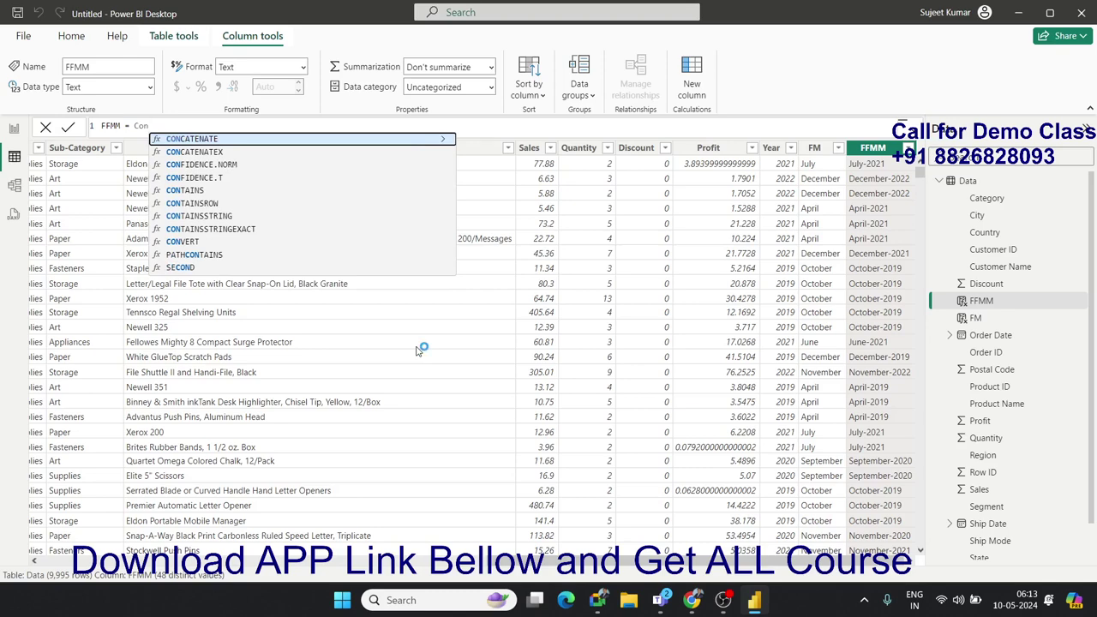
type("c")
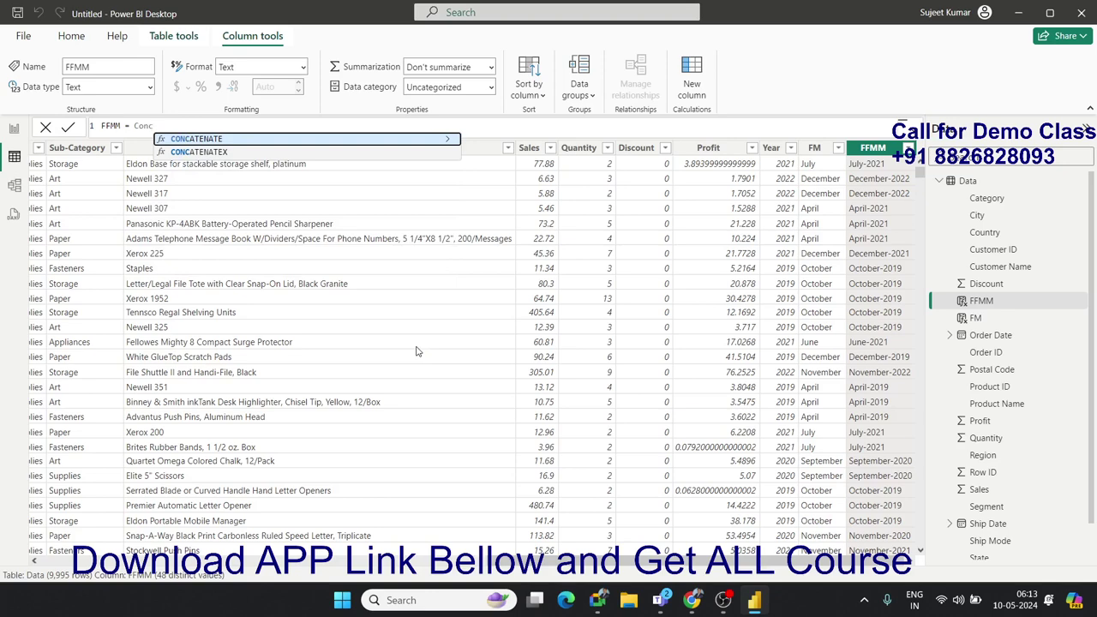
key("Tab")
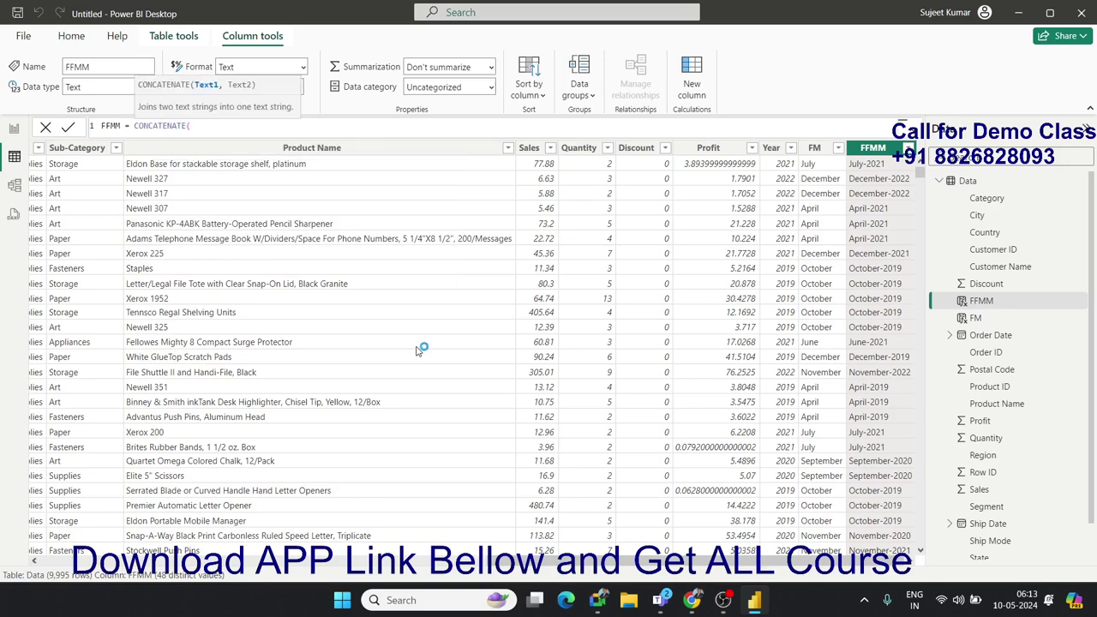
type("fm")
key("Tab")
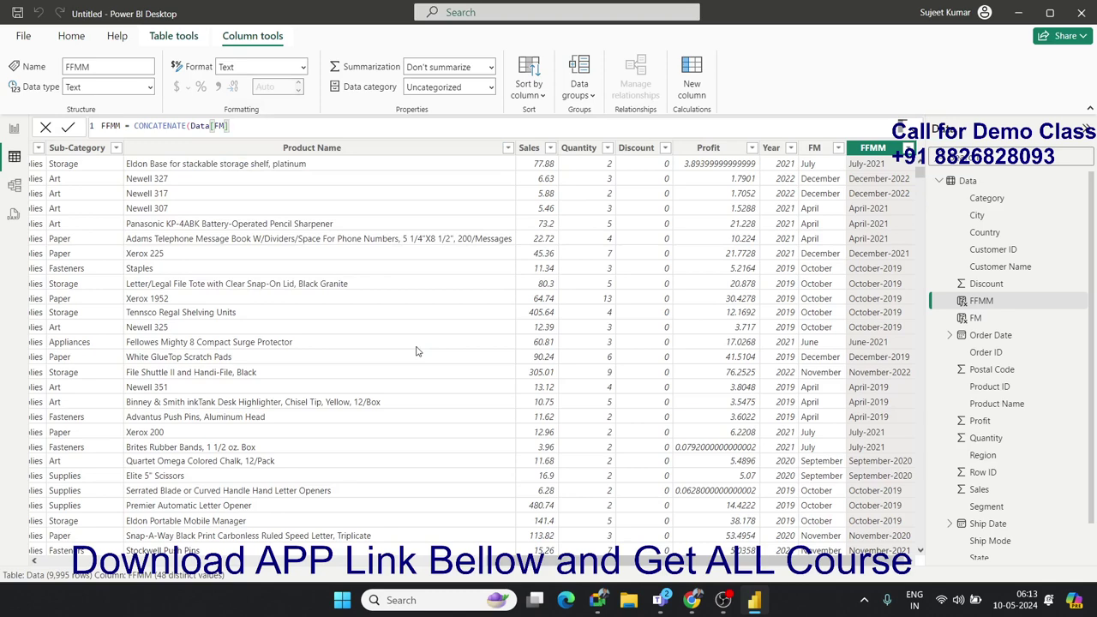
type(",")
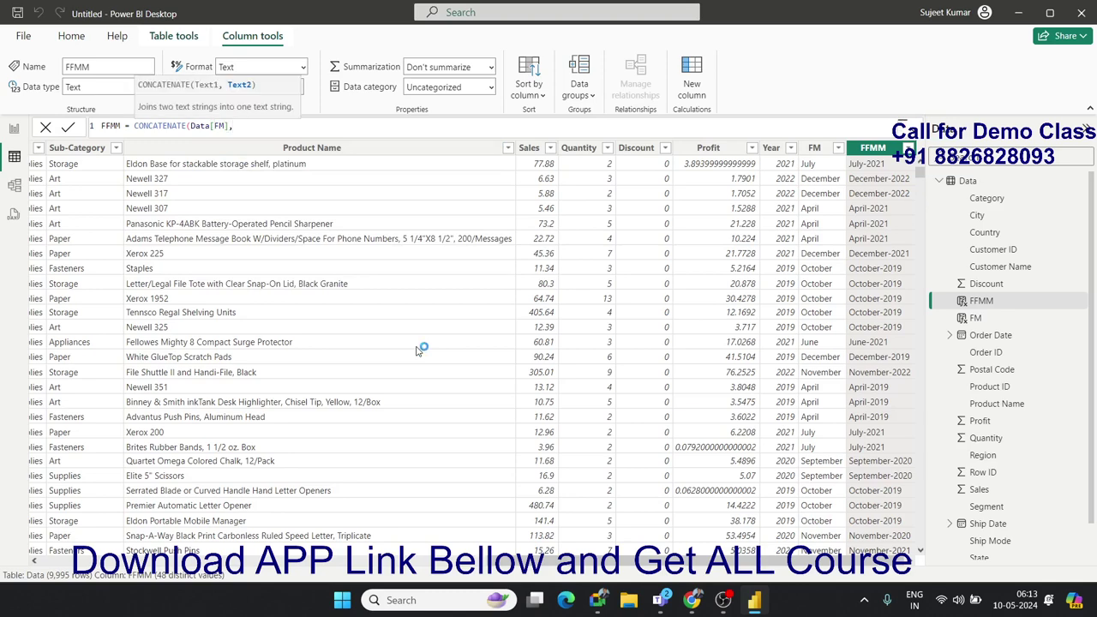
type("\"-\"")
type(",")
type("ye")
key("Up")
key("Up")
key("Up")
key("Up")
key("Up")
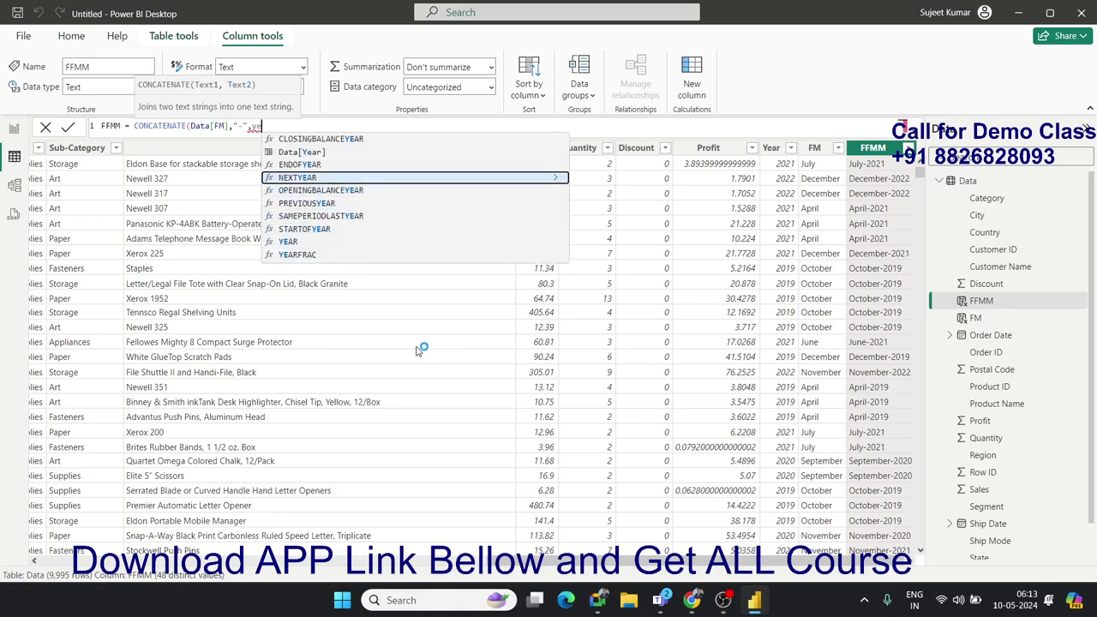
key("Up")
key("Up")
key("Tab")
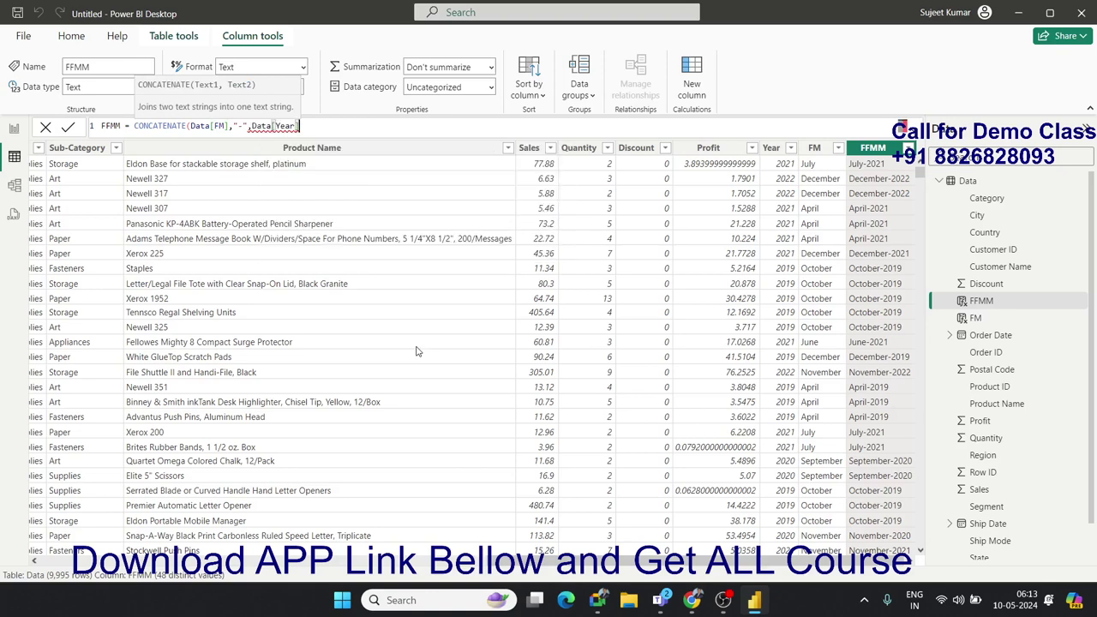
key("Return")
type(")")
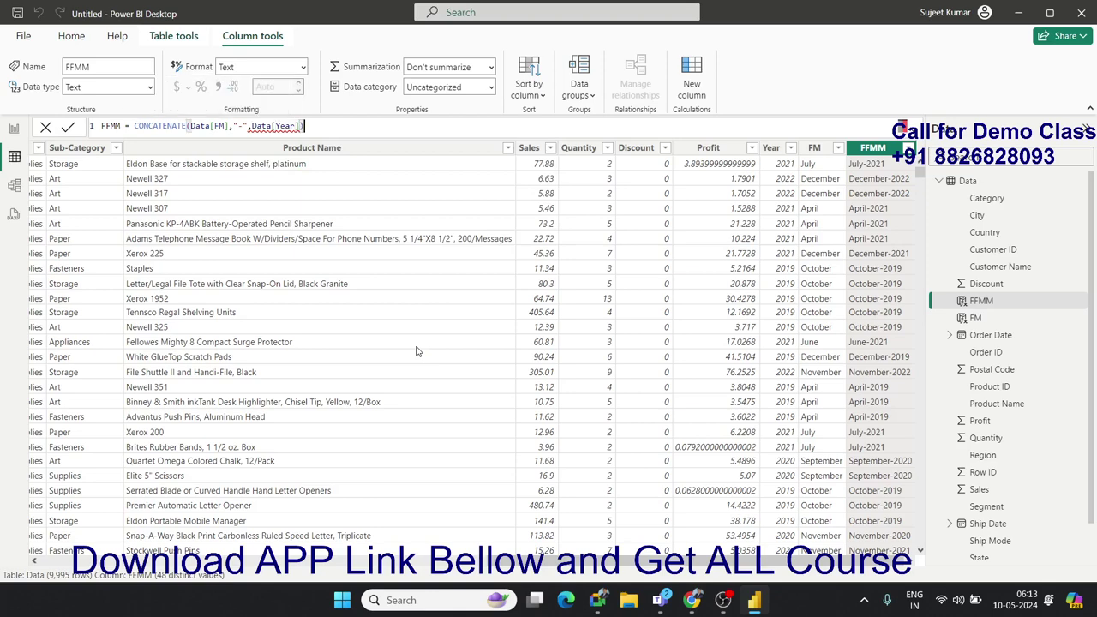
key("Return")
Step: Erase the end of the formula, leaving CONCATENATE(Data[FM],"-"
key("BackSpace")
key("BackSpace")
key("BackSpace")
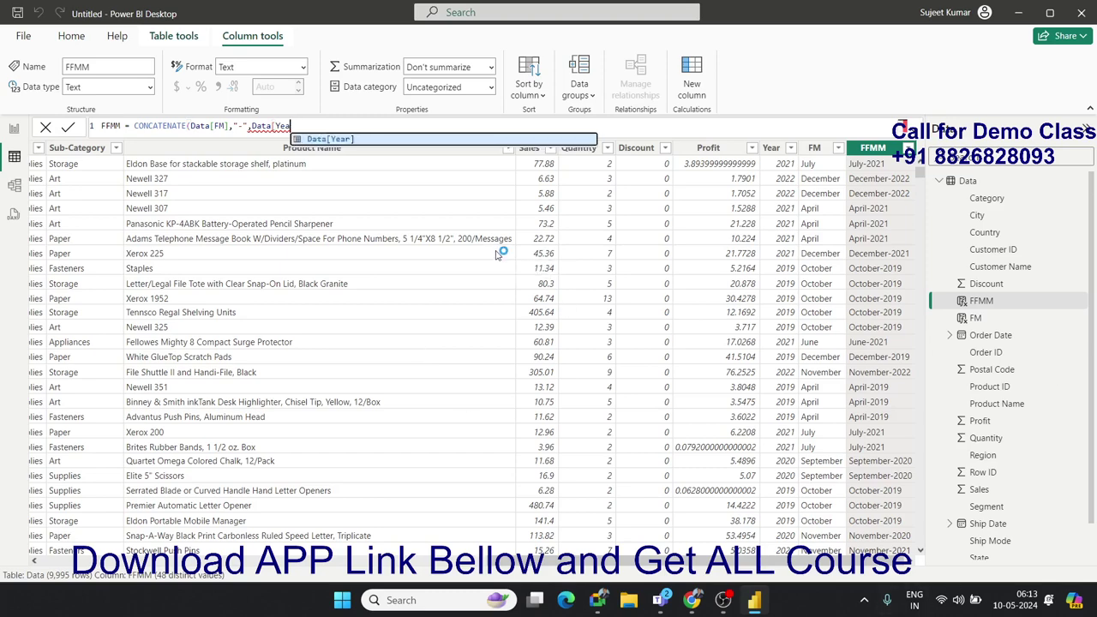
key("BackSpace")
key("BackSpace")
key("BackSpace")
key("BackSpace")
key("BackSpace")
key("BackSpace")
key("BackSpace")
key("BackSpace")
key("BackSpace")
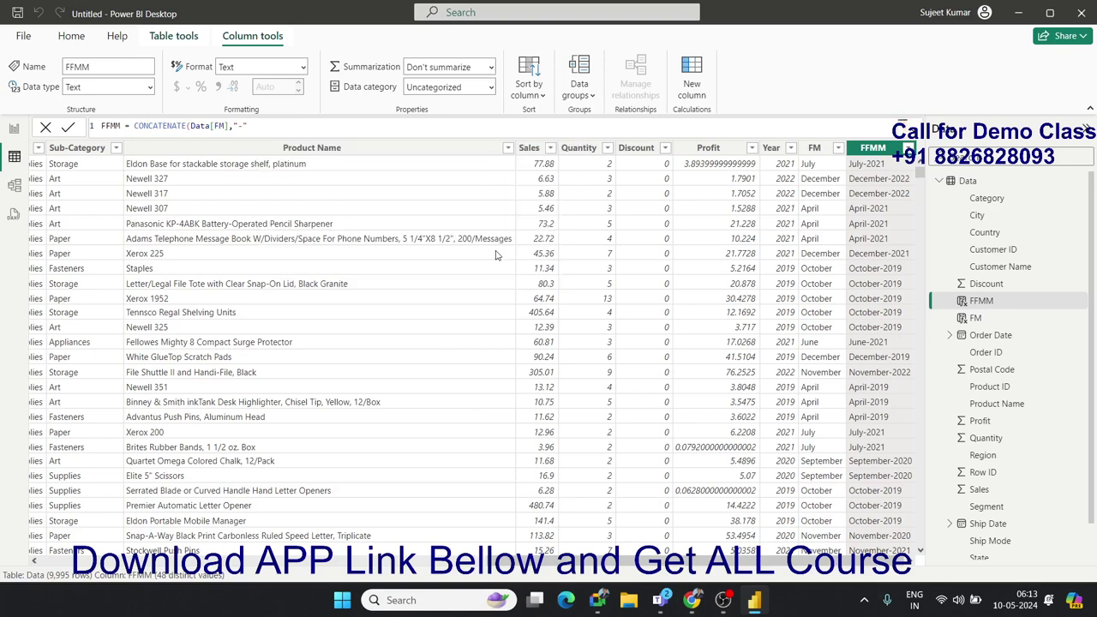
key("BackSpace")
key("BackSpace")
key("BackSpace")
key("BackSpace")
Step: Complete FFMM as CONCATENATE(Data[FM],Data[Year]), giving July2021, and show Table tools
type(",")
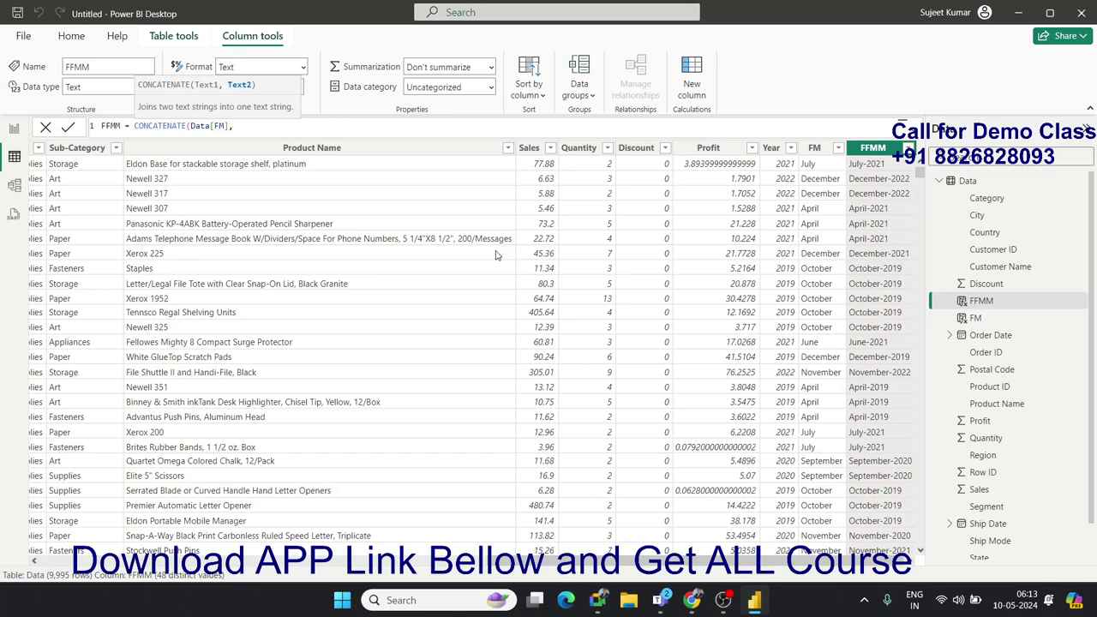
type("Data[Year])")
key("Return")
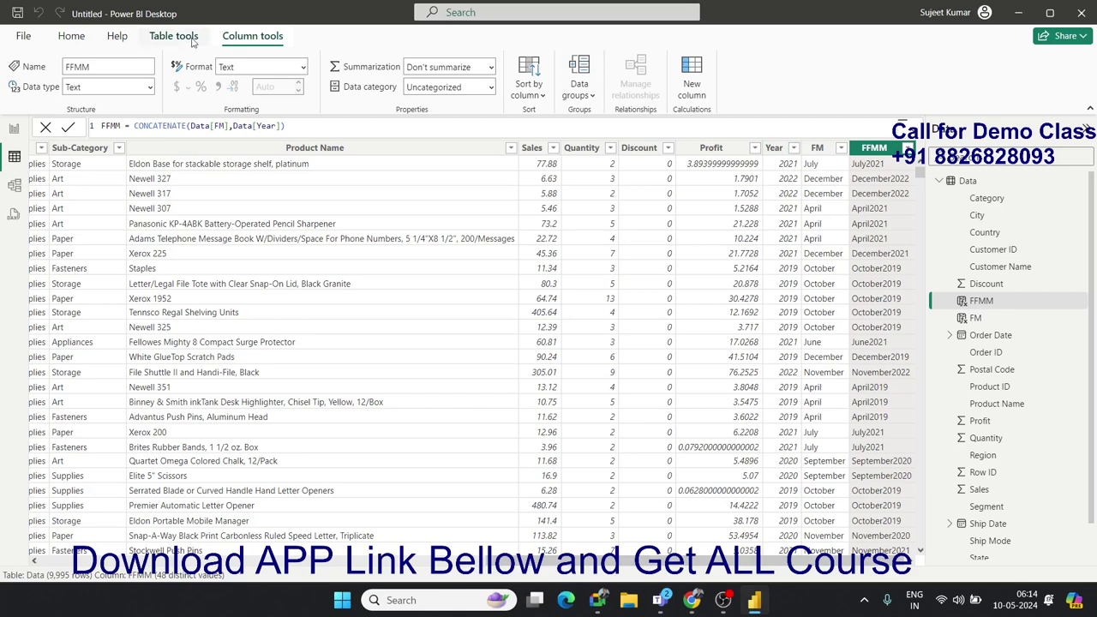
left_click(174, 35)
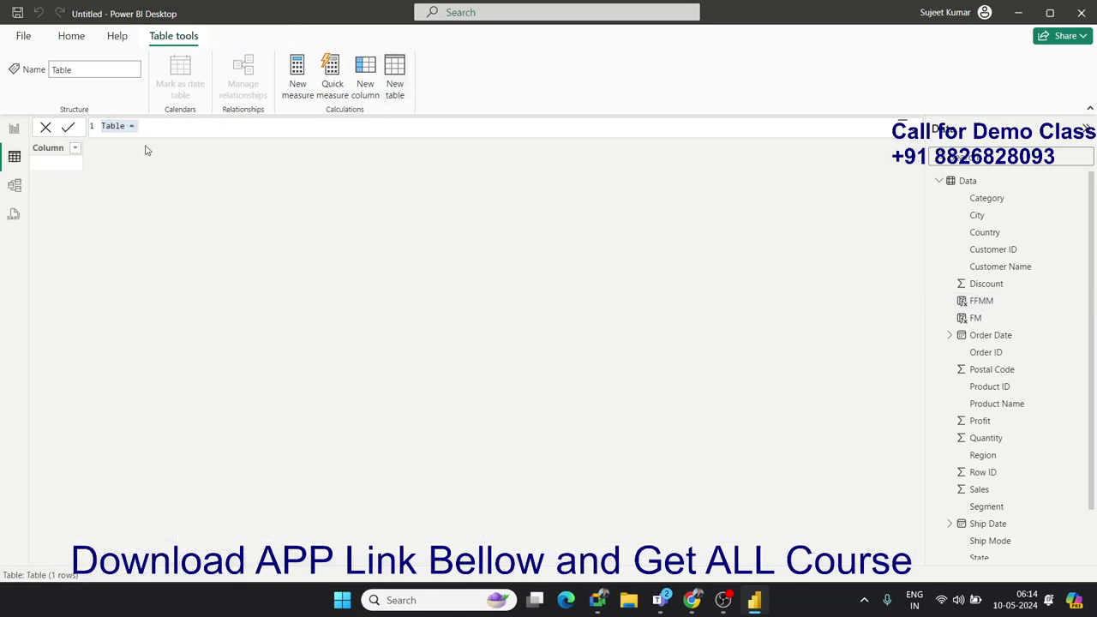
Step: Rename the new table to CTX and begin an ALL( formula
double_click(123, 130)
type("C")
type("TX")
type(" =all")
key("Tab")
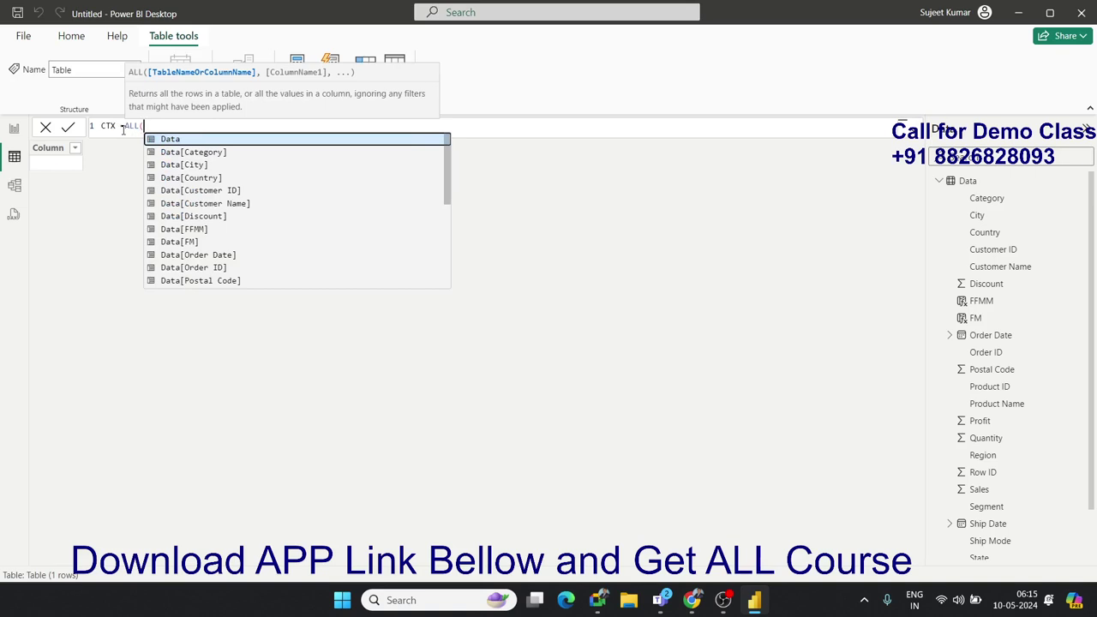
type("con")
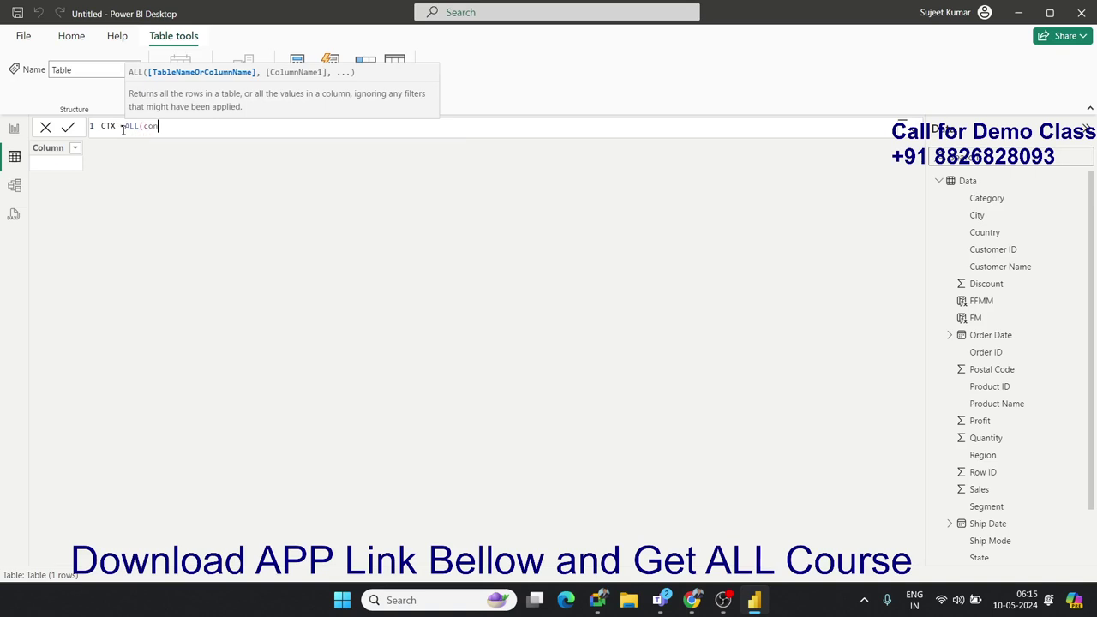
Step: Erase the partial CTX formula text and cancel the new table
key("BackSpace")
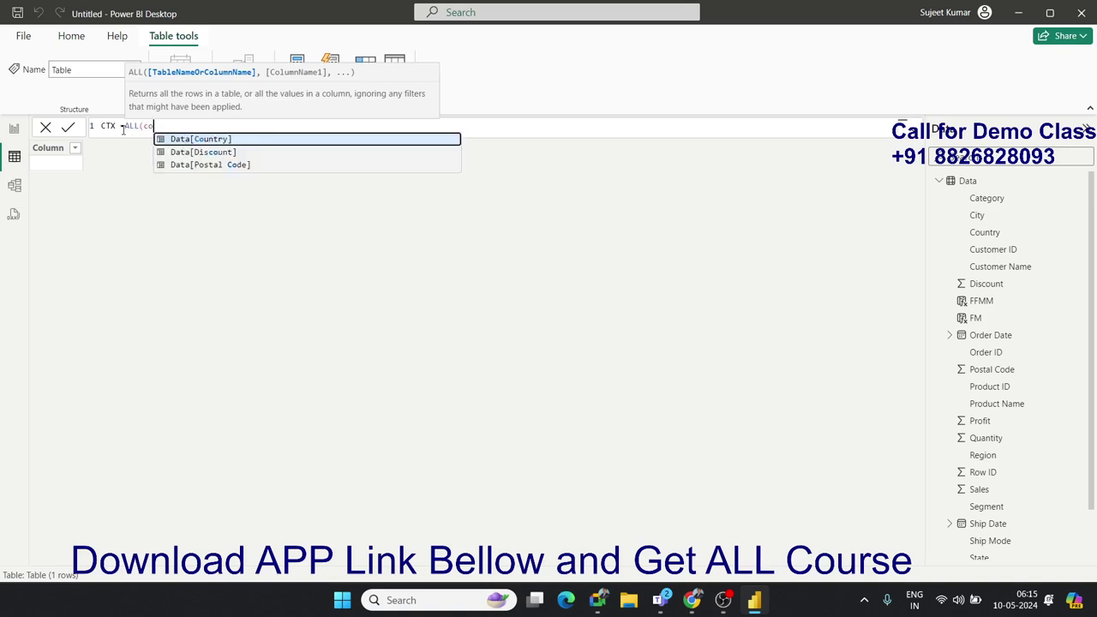
key("BackSpace")
key("BackSpace")
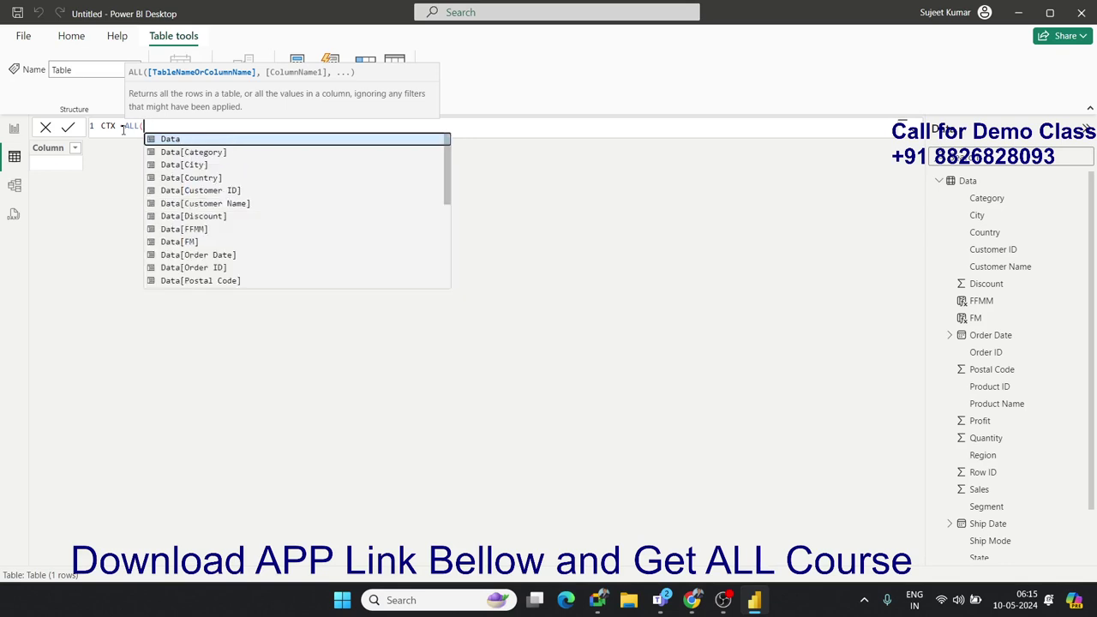
key("BackSpace")
key("BackSpace")
key("BackSpace")
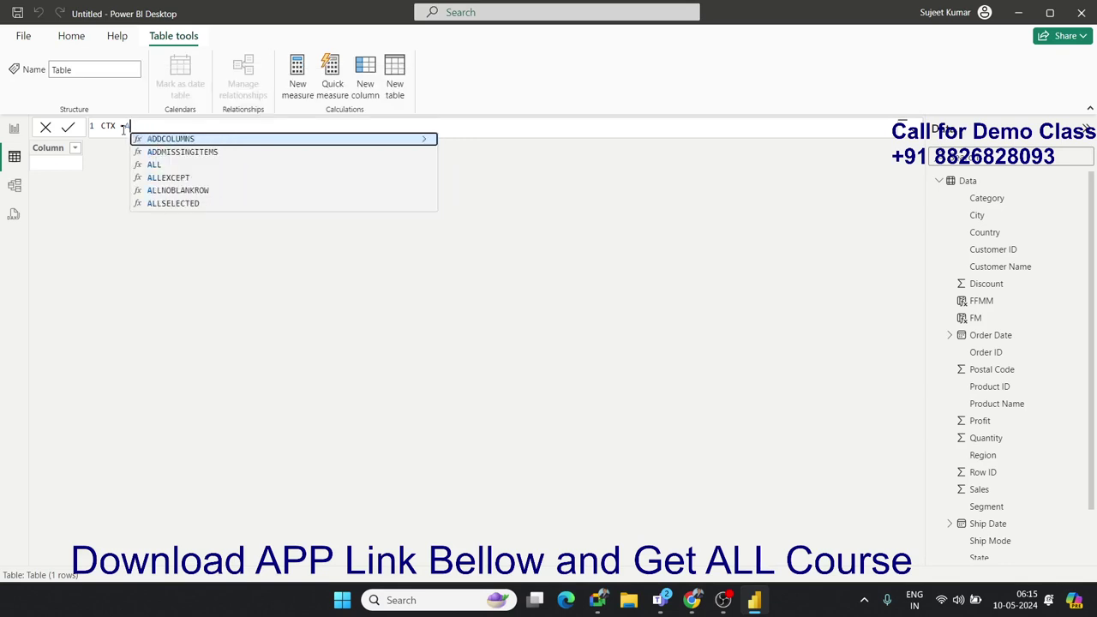
type("co")
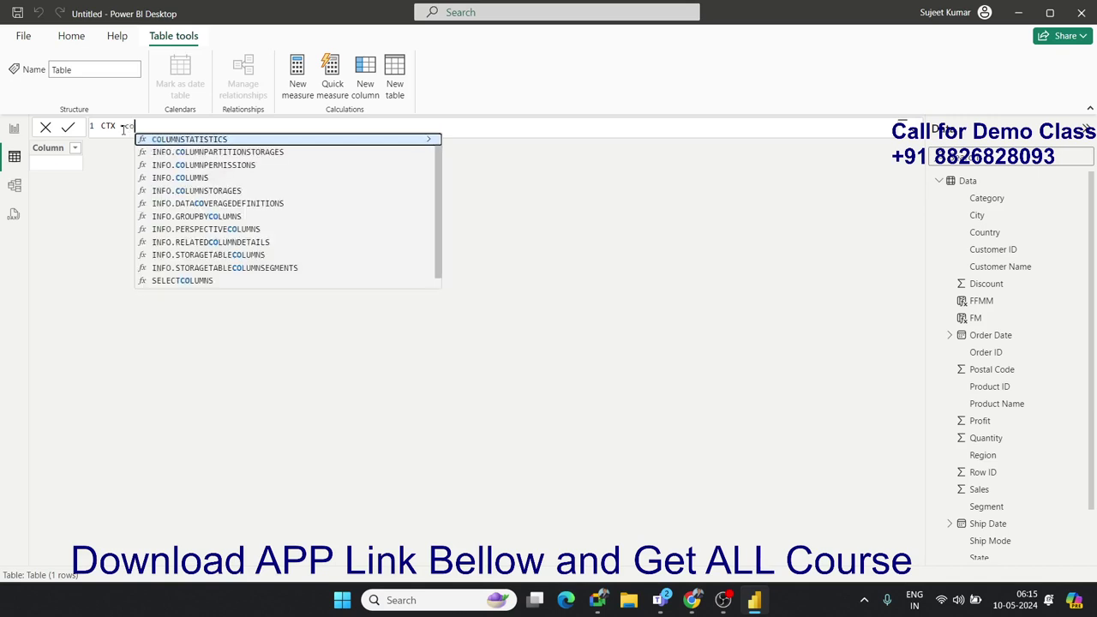
type("n")
key("BackSpace")
type("n")
key("BackSpace")
key("BackSpace")
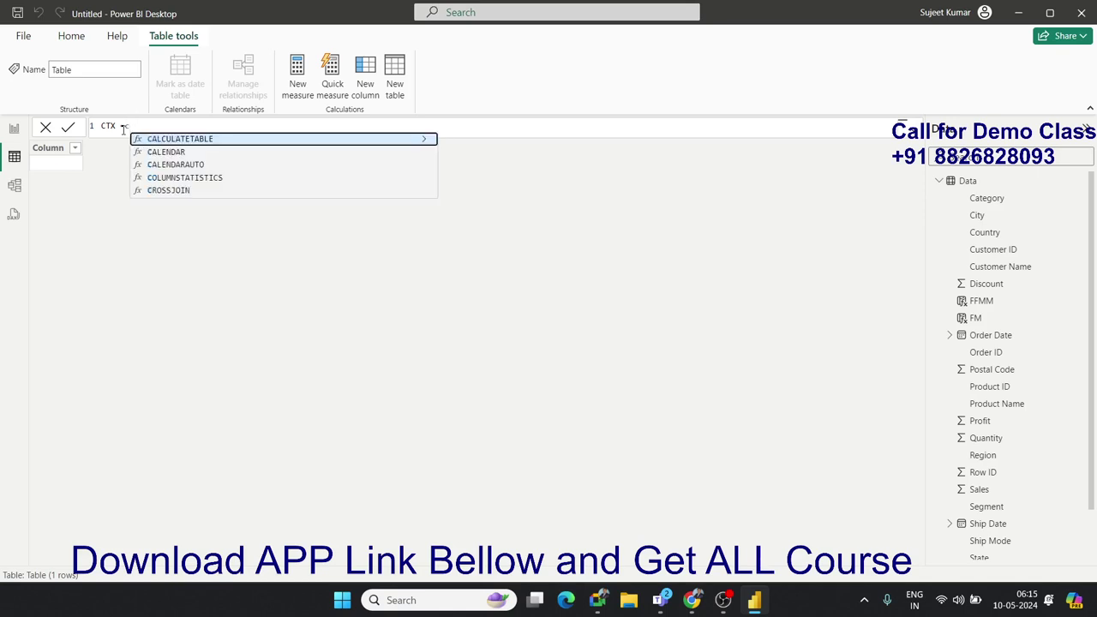
key("BackSpace")
key("BackSpace")
key("BackSpace")
key("BackSpace")
key("BackSpace")
key("BackSpace")
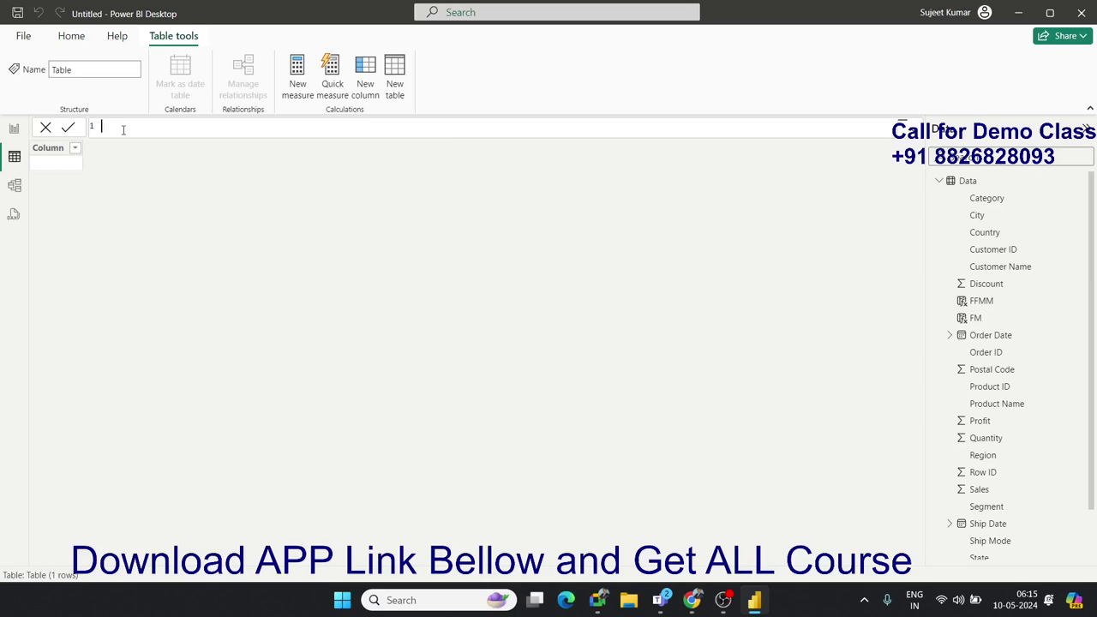
key("Escape")
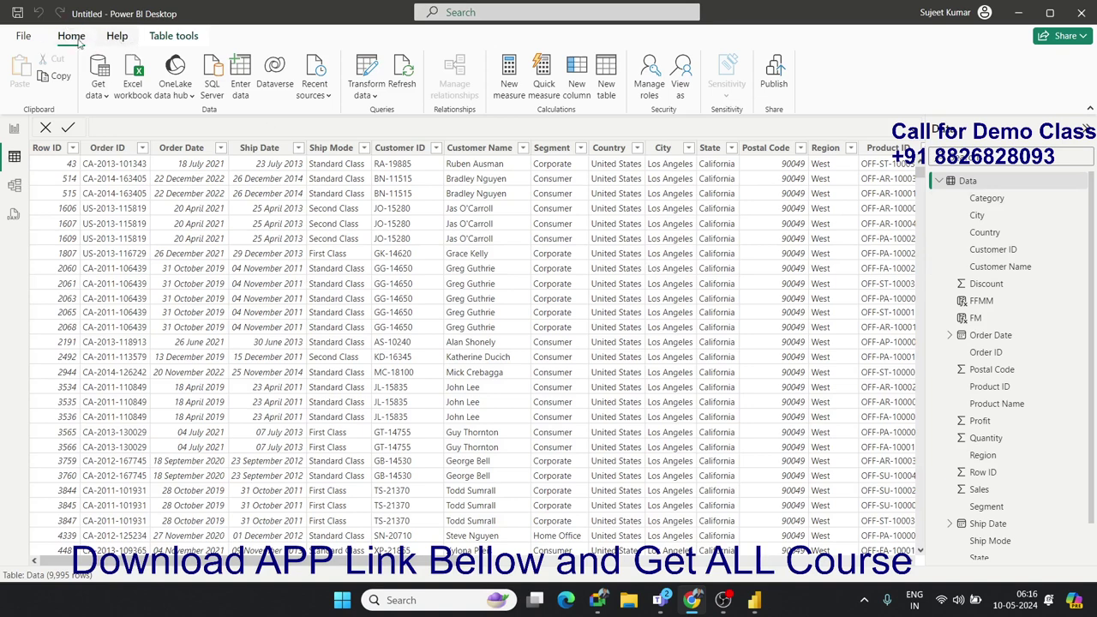
Step: Return to Report view and create a new measure in the Data table
left_click(23, 36)
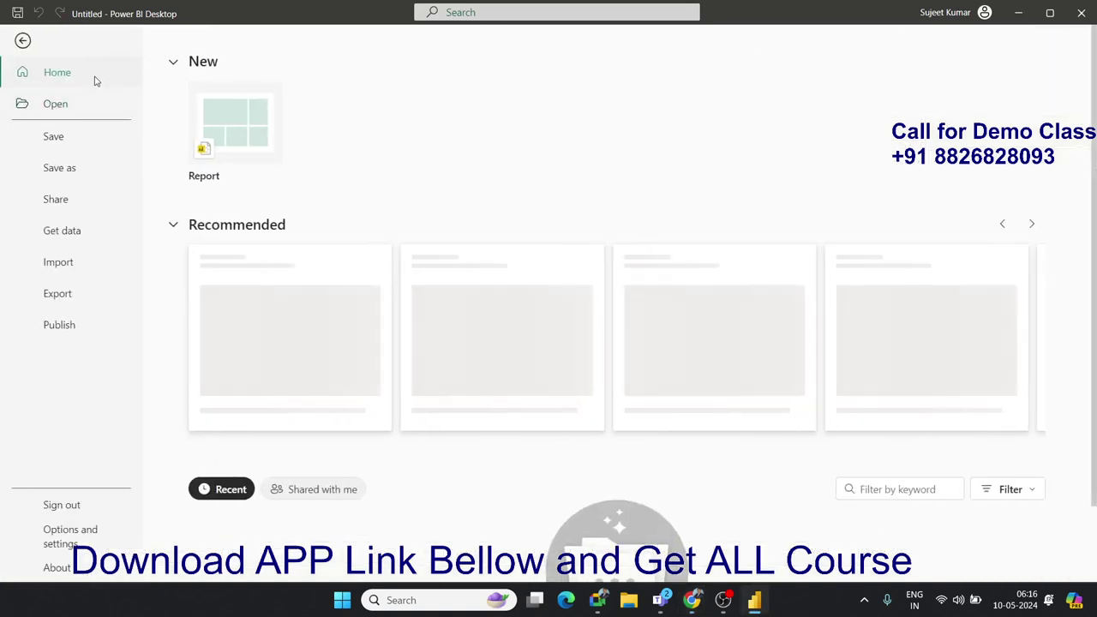
left_click(22, 41)
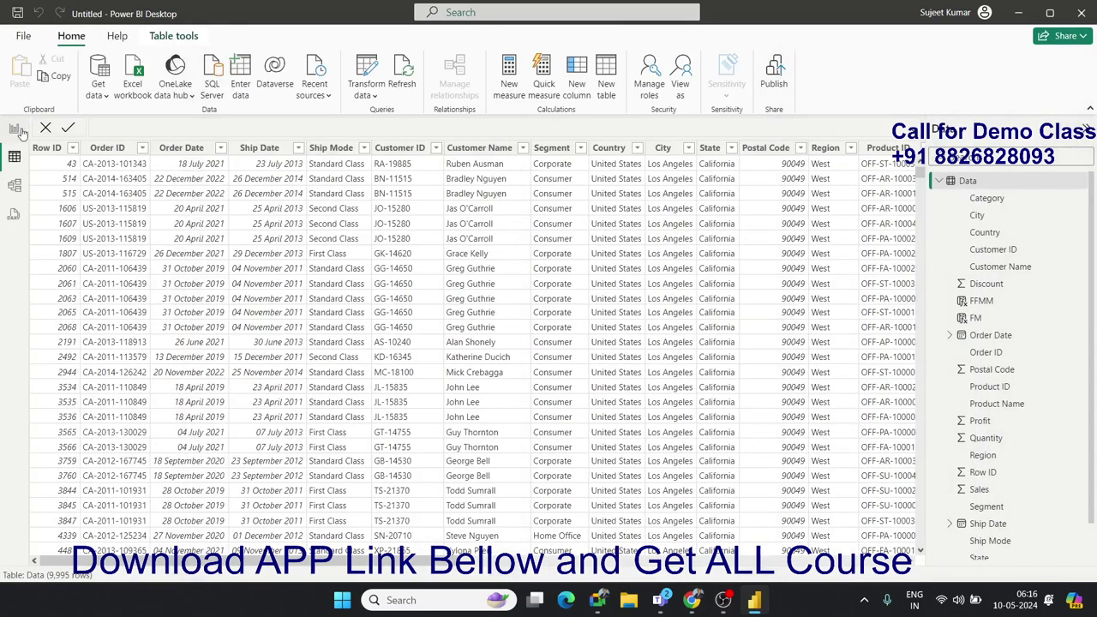
left_click(18, 130)
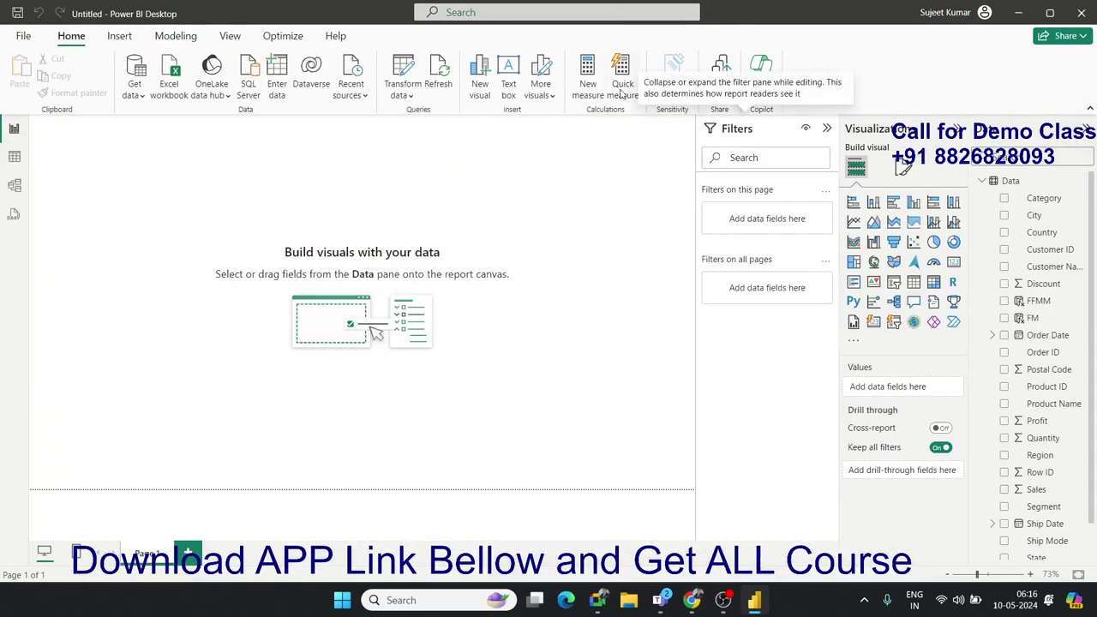
left_click(588, 77)
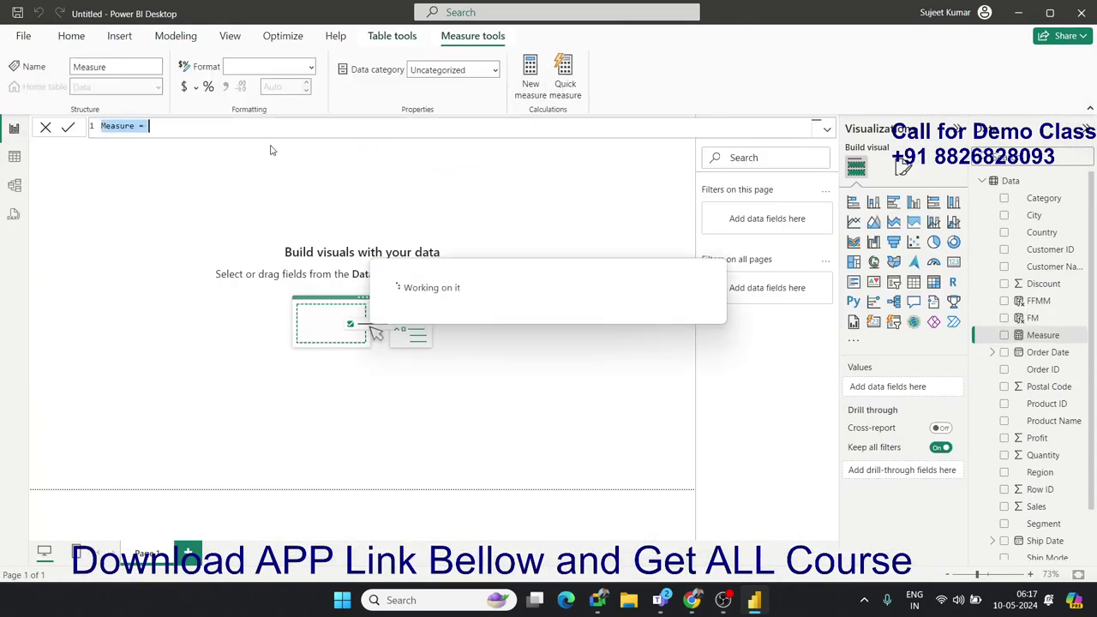
Step: Name the measure and start a CONCATENATEX formula with Data as its table
key("shift+Left")
key("shift+Left")
key("shift+Left")
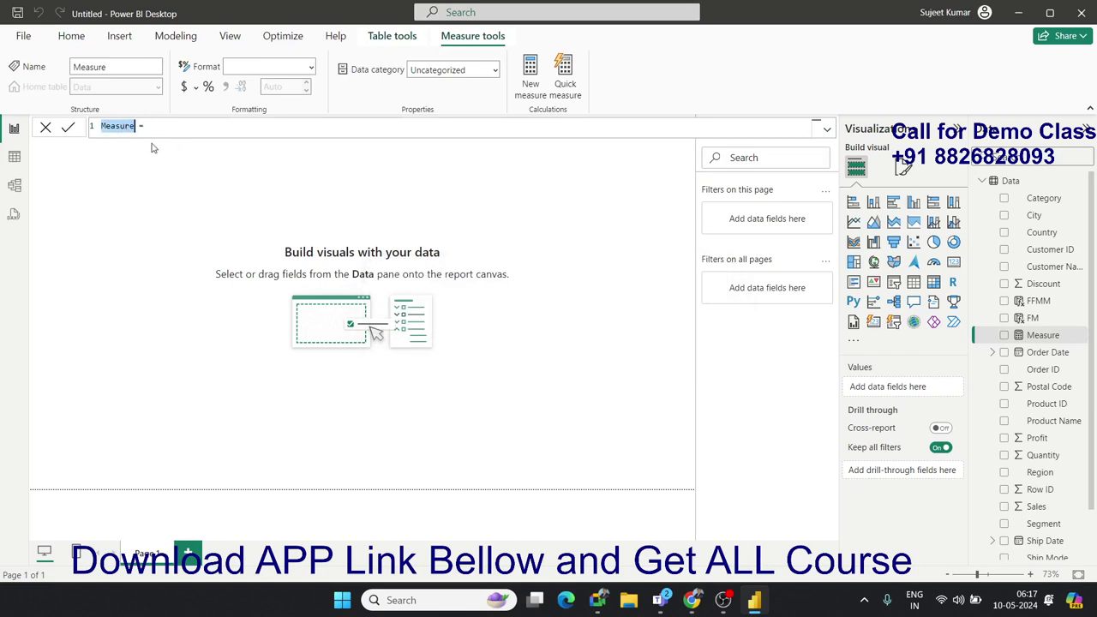
type("CO =")
type("c")
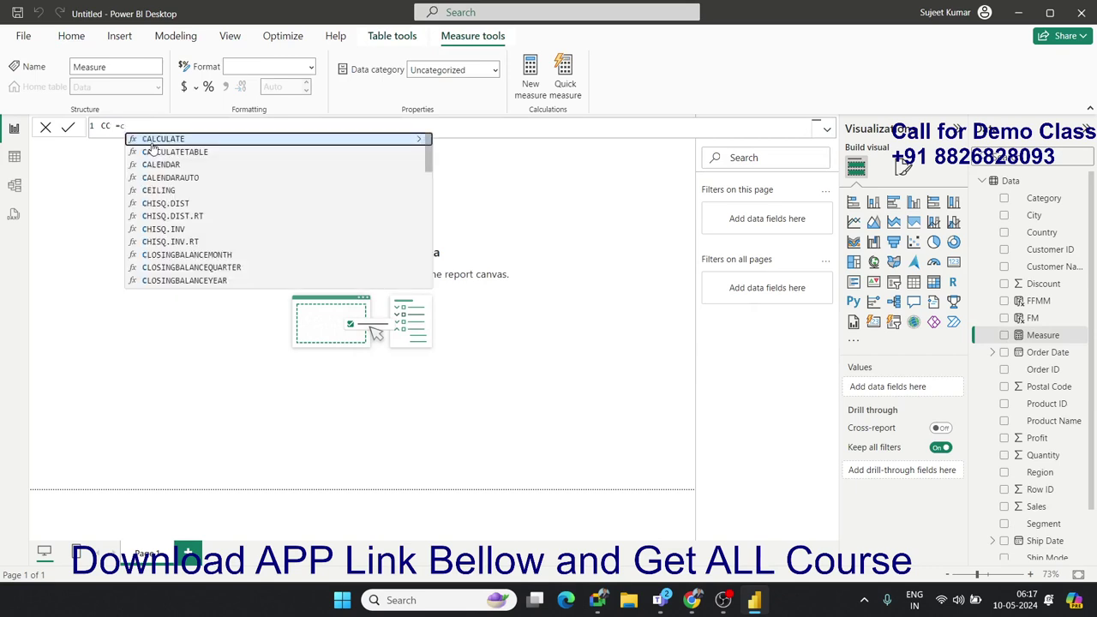
type("o")
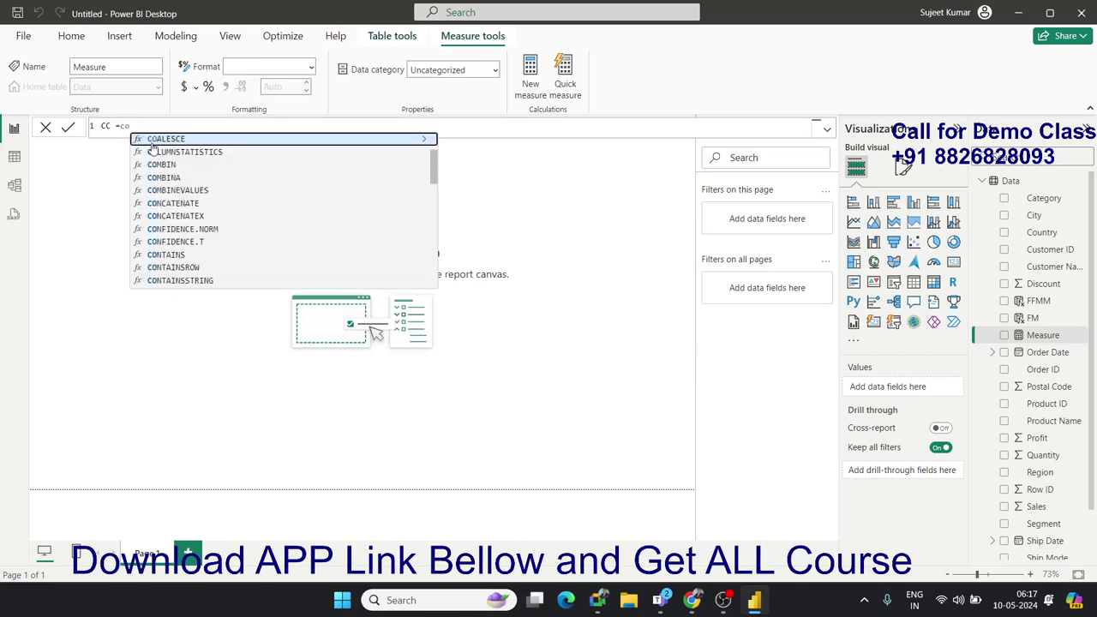
type("n")
key("Down")
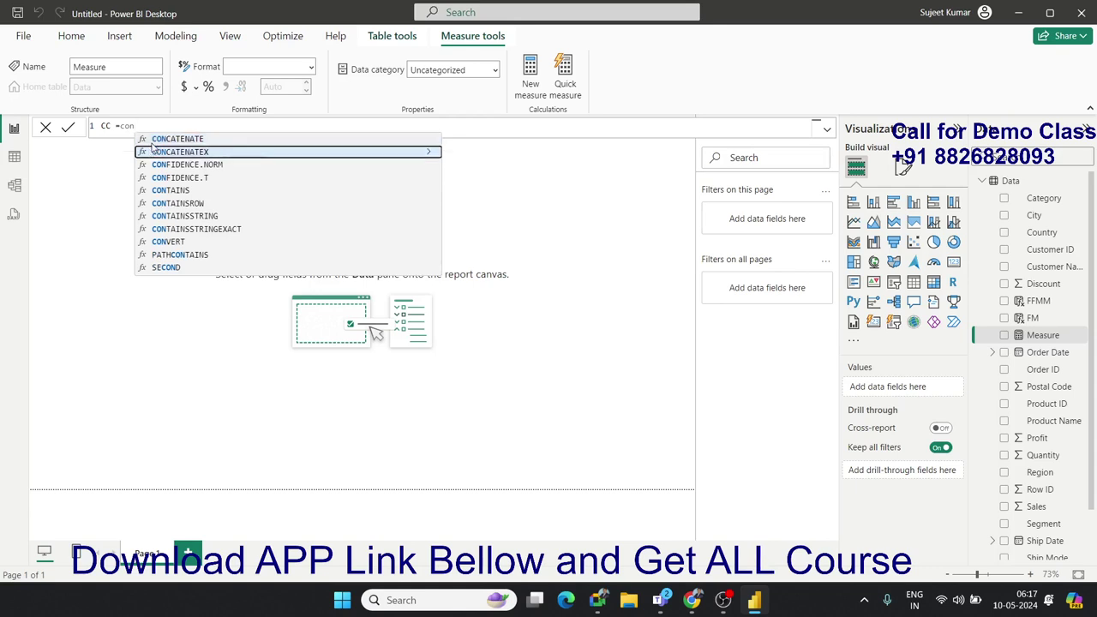
key("Tab")
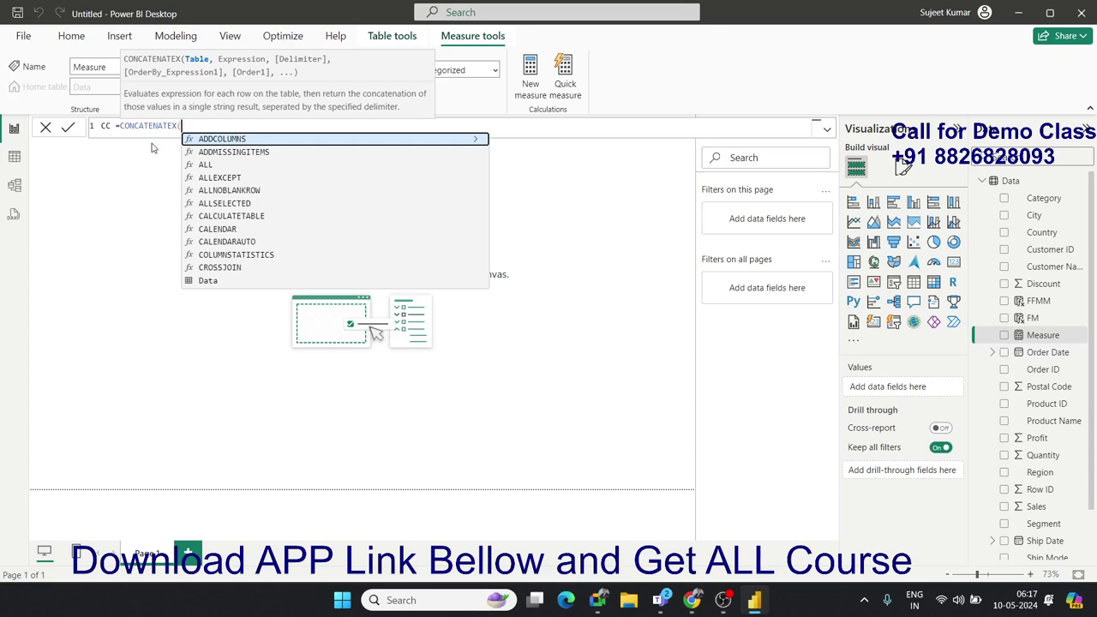
key("Down")
key("Down")
key("Down")
key("Down")
key("Down")
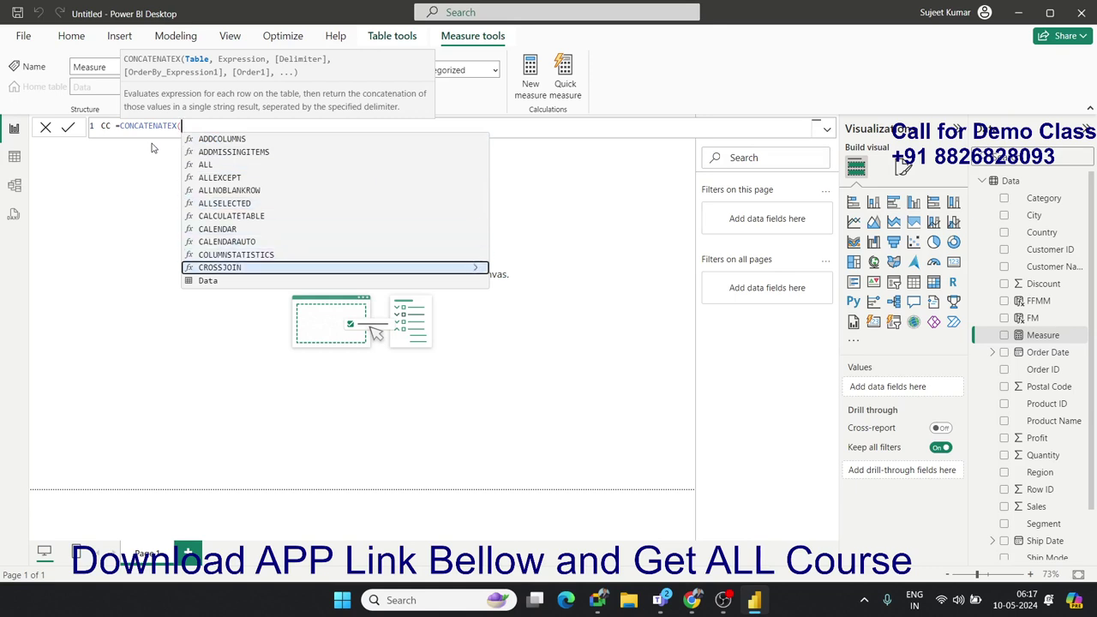
key("Down")
key("Tab")
type(",")
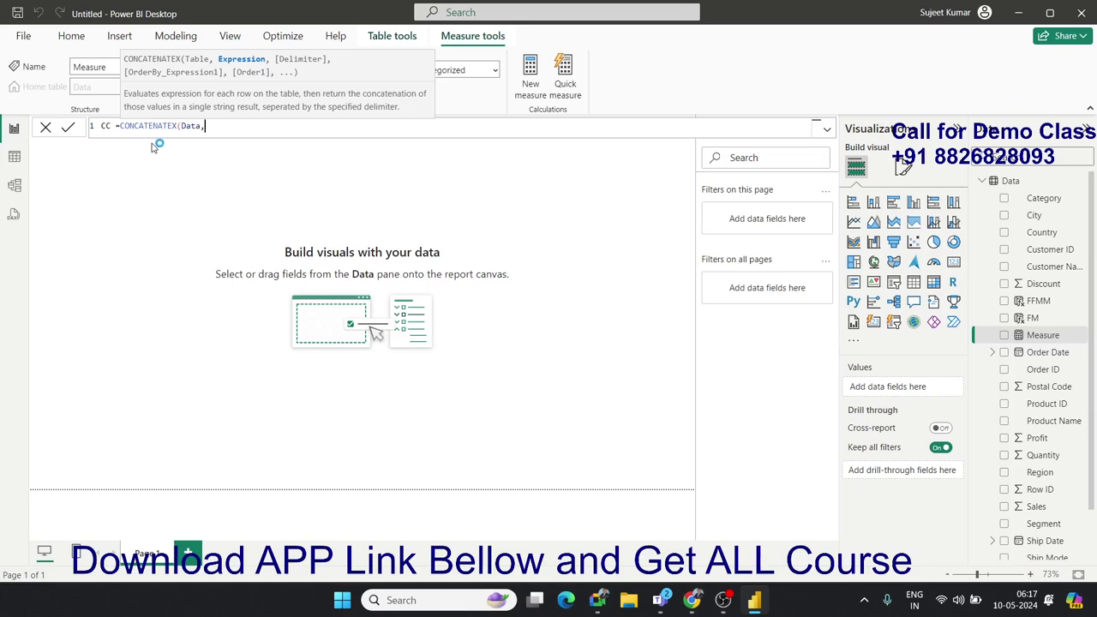
type("y")
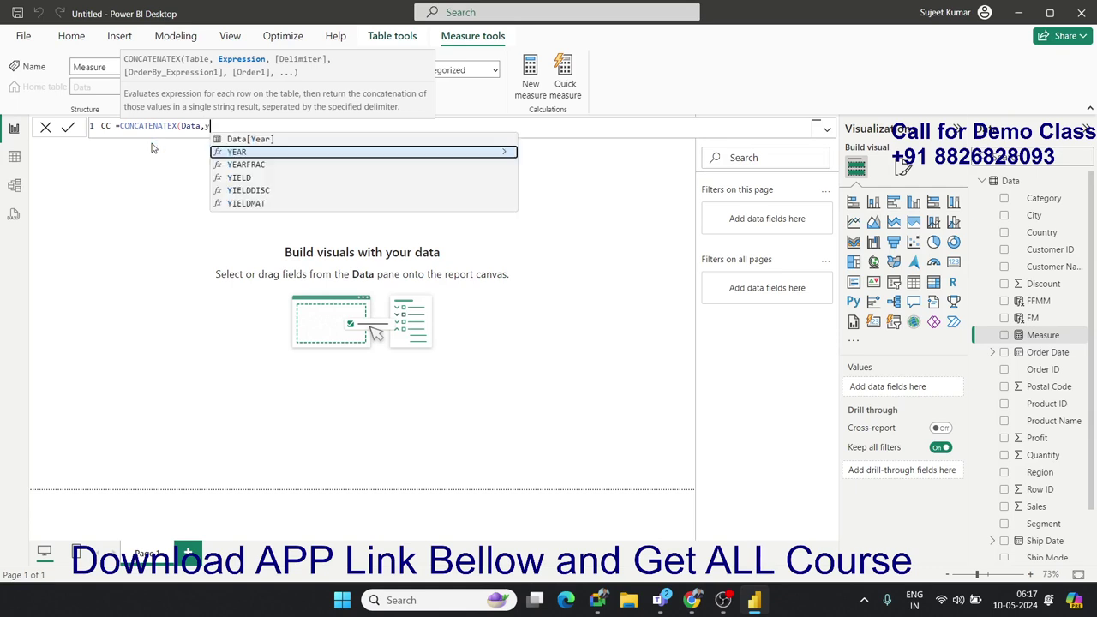
key("Up")
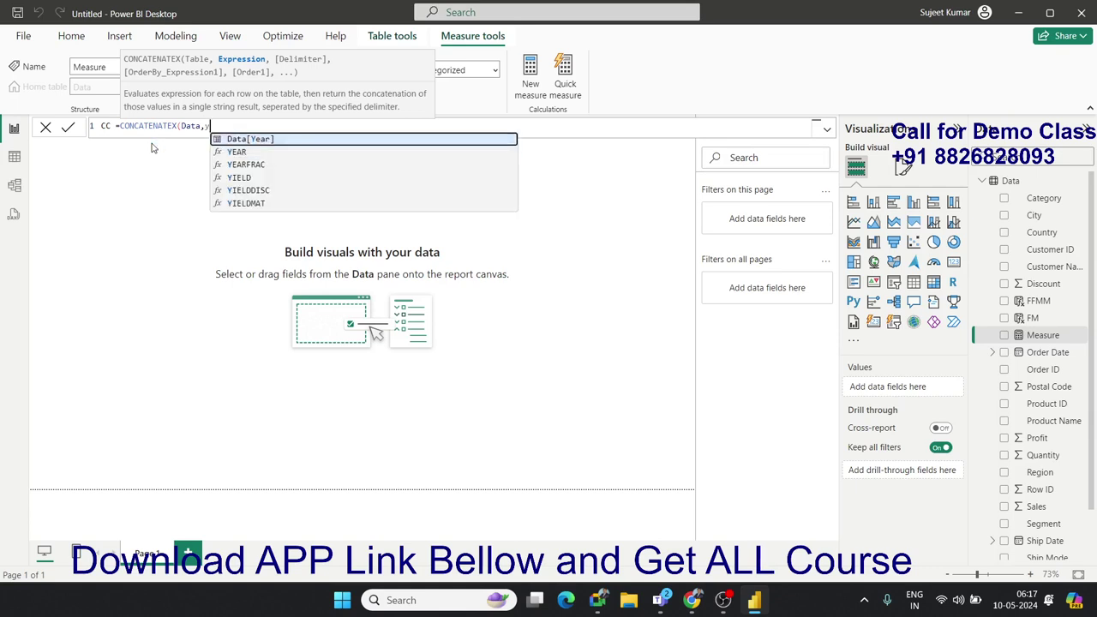
key("Tab")
Step: Complete CC = CONCATENATEX(Data,Data[FM],"-",Data[Year]) and commit the measure
key("BackSpace")
key("BackSpace")
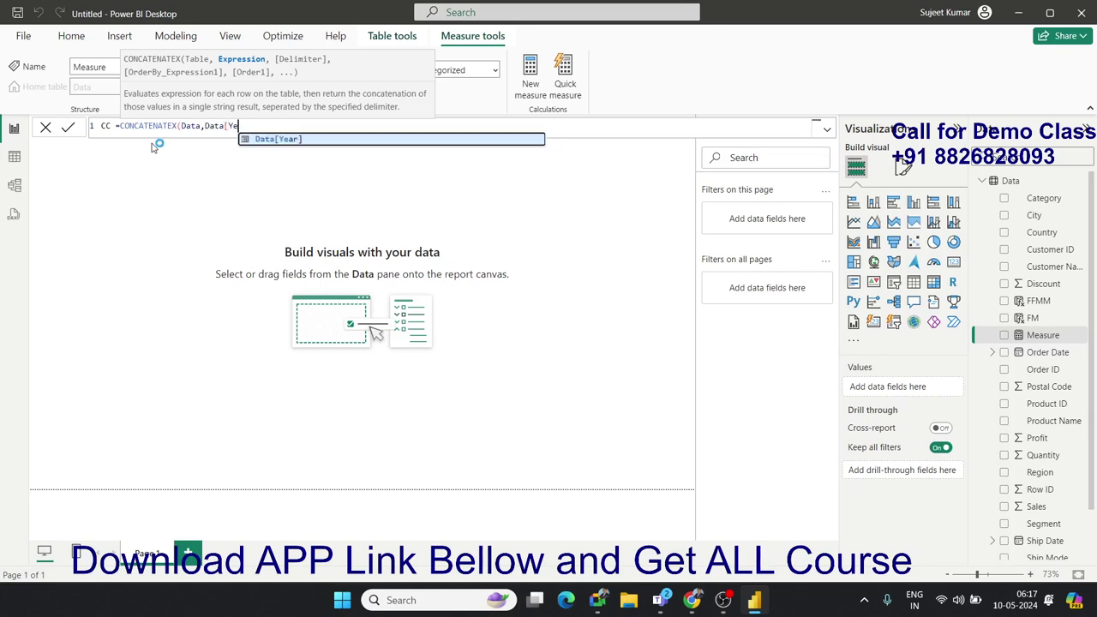
key("BackSpace")
key("BackSpace")
key("BackSpace")
key("BackSpace")
key("BackSpace")
key("BackSpace")
key("BackSpace")
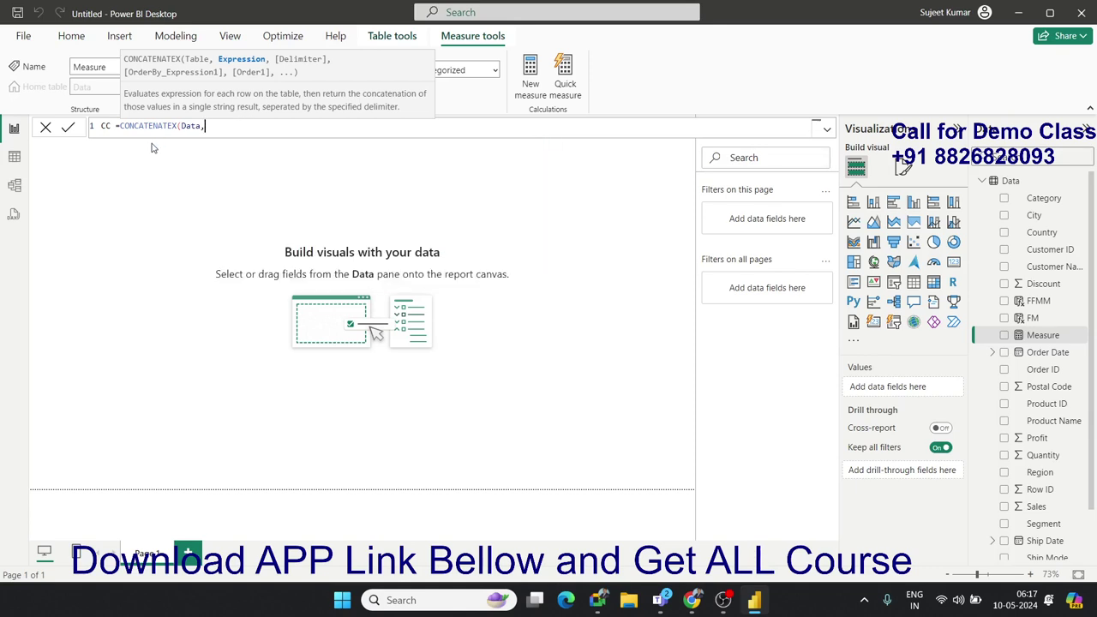
type("fm")
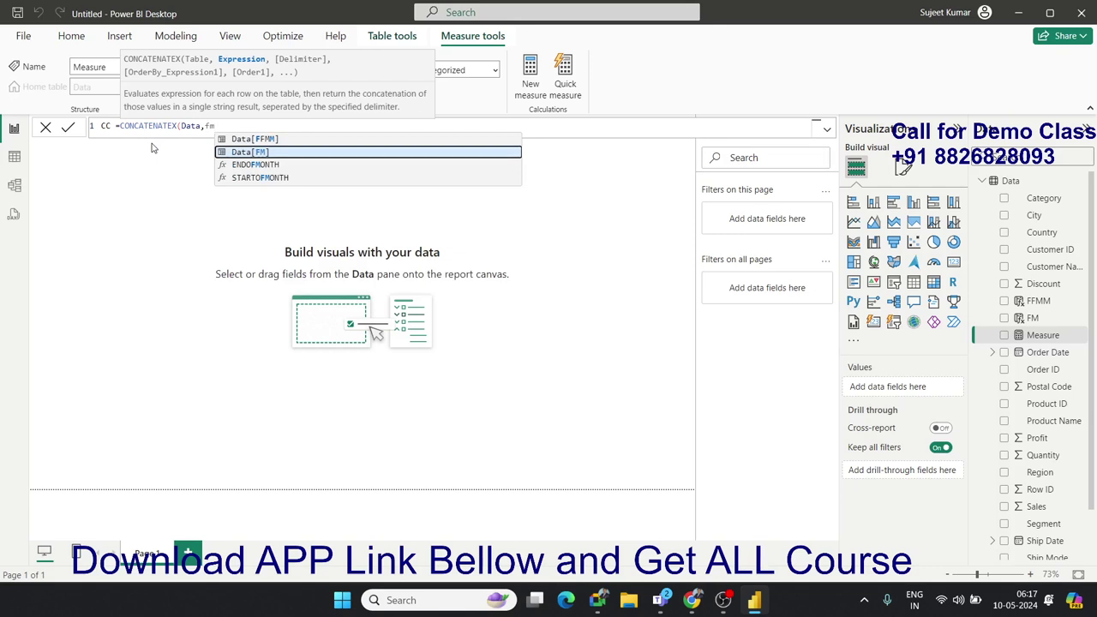
key("Up")
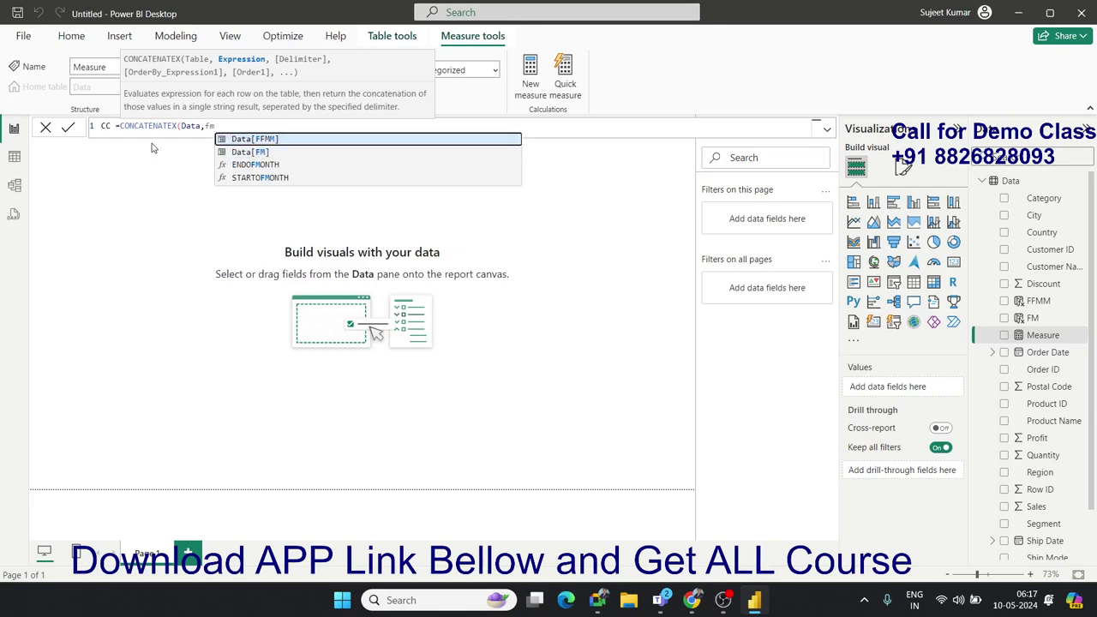
key("Down")
key("Tab")
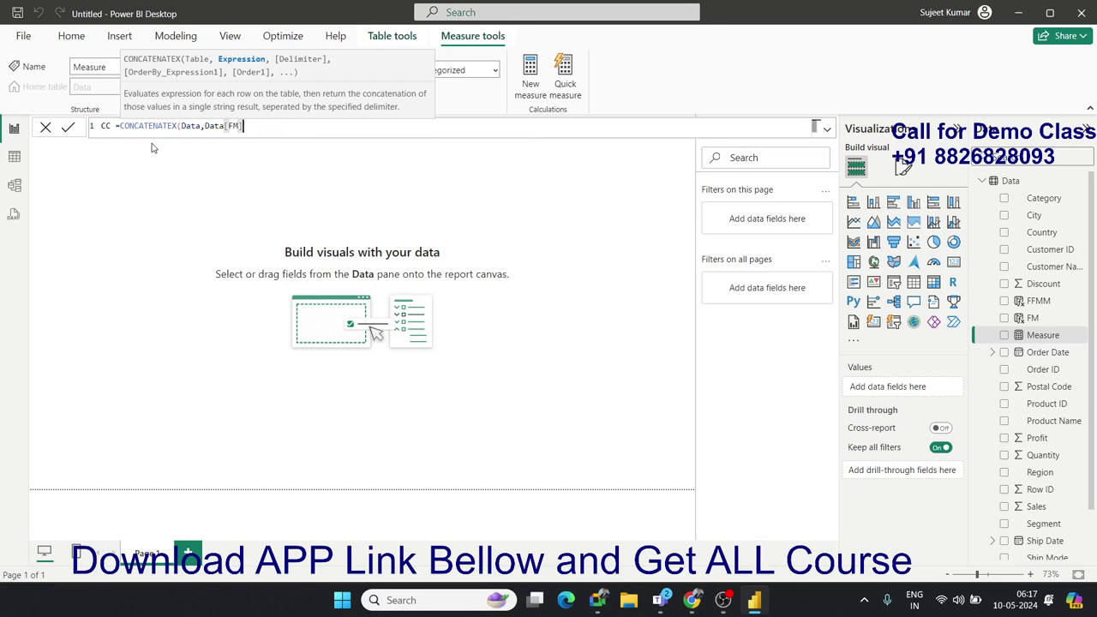
type(",\"")
type("-\",")
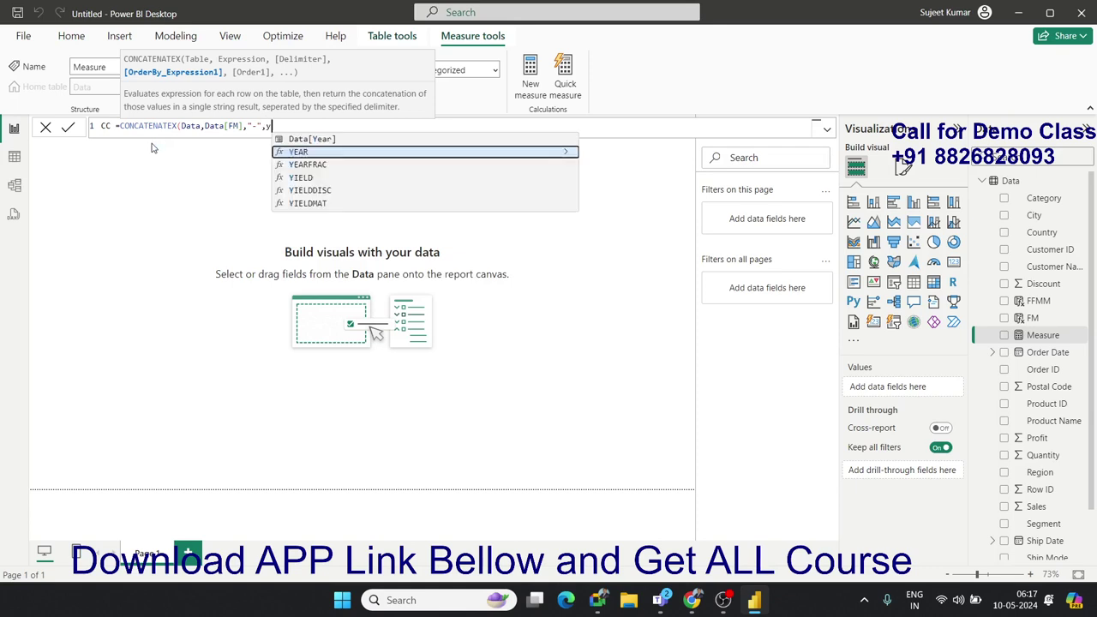
type("ye")
key("Up")
key("Up")
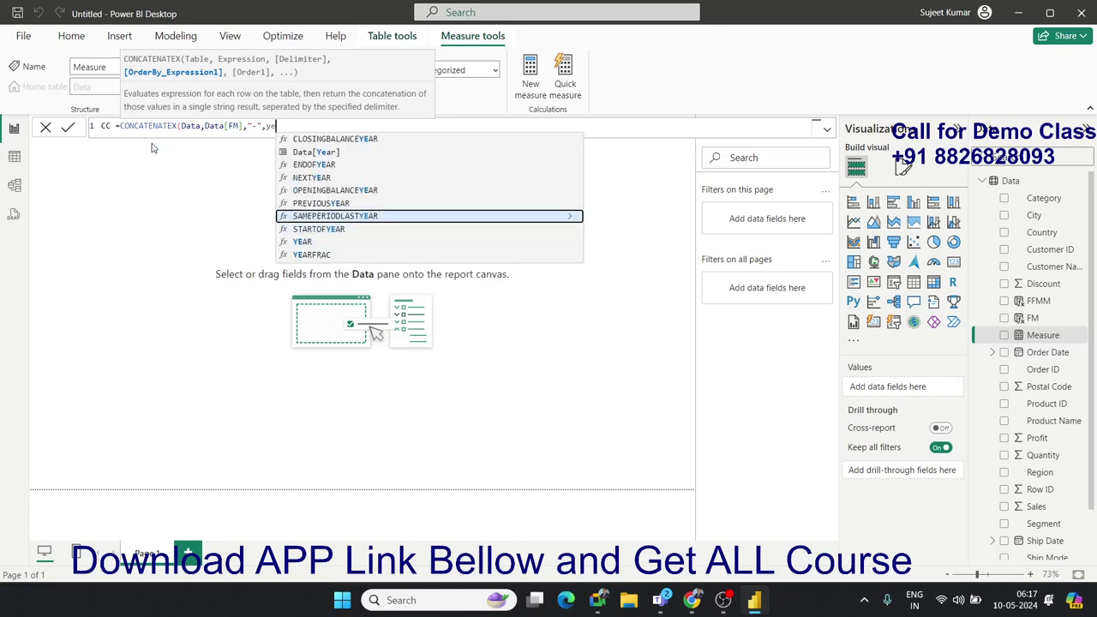
key("Up")
key("Up")
key("Up")
key("Up")
key("Up")
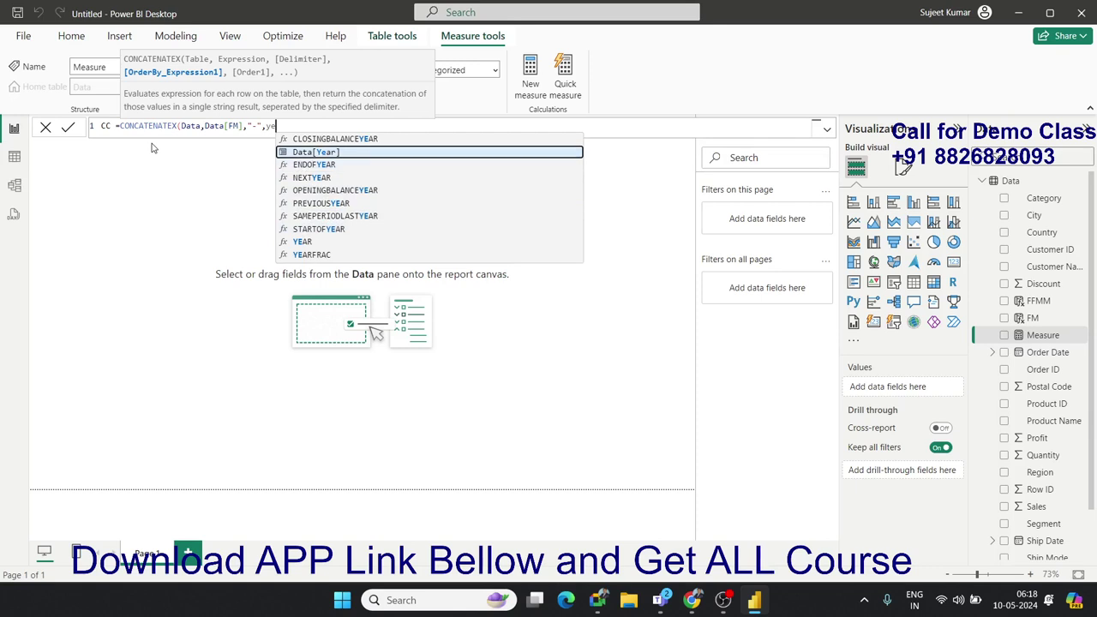
key("Tab")
type(")")
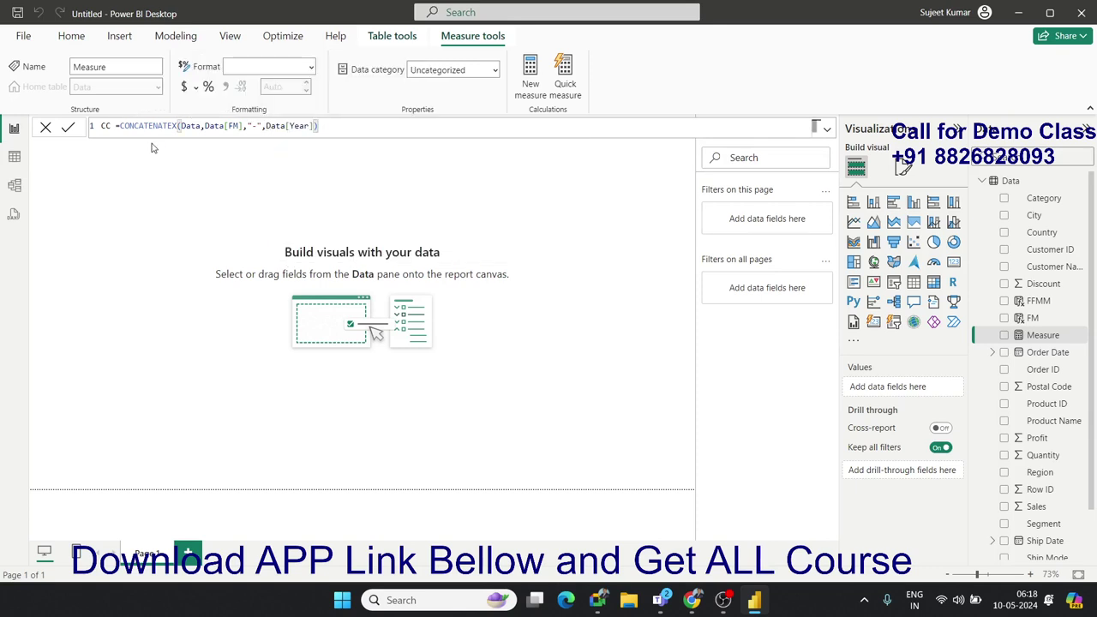
key("Return")
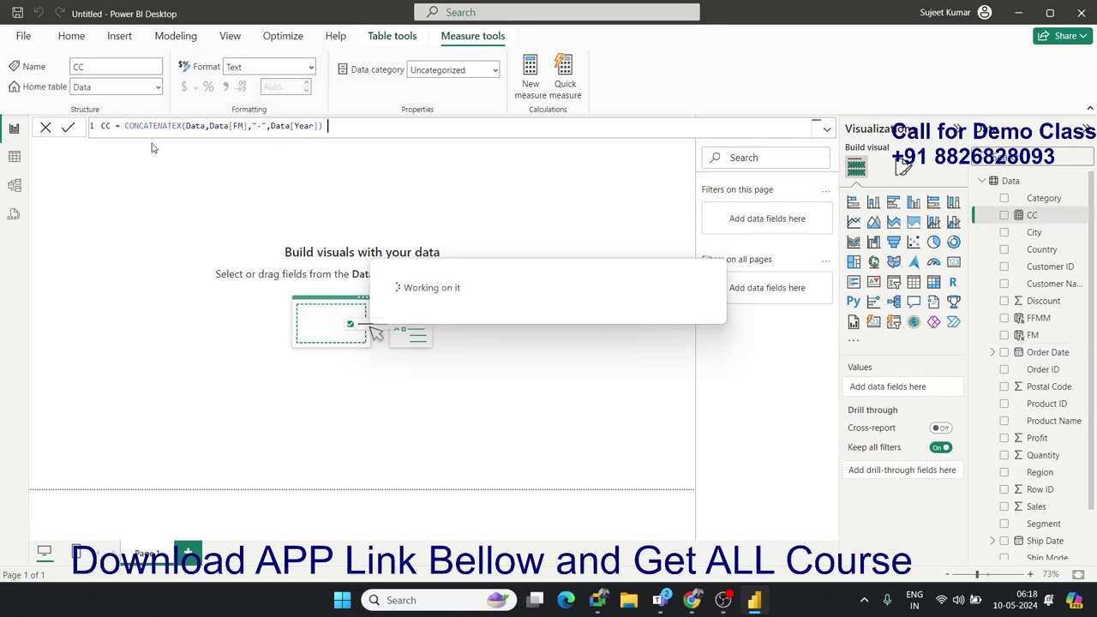
Step: Add an enlarged table visual showing the CC measure to the page
left_click(912, 284)
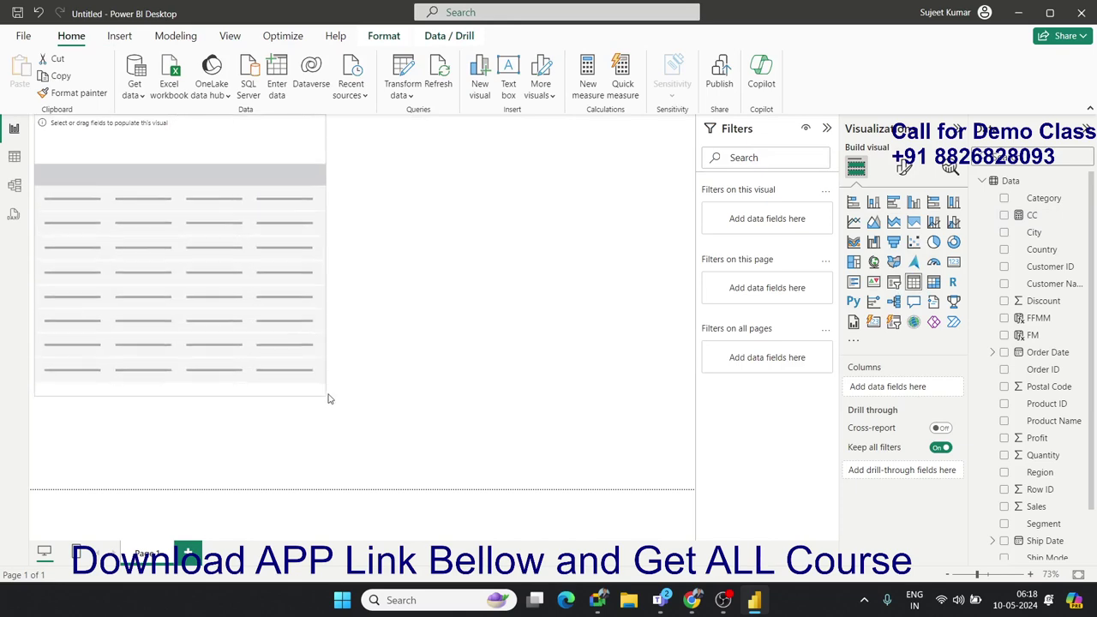
left_click_drag(175, 255, 348, 399)
mouse_move(1031, 215)
left_mouse_down()
mouse_move(426, 317)
mouse_move(247, 308)
left_mouse_up()
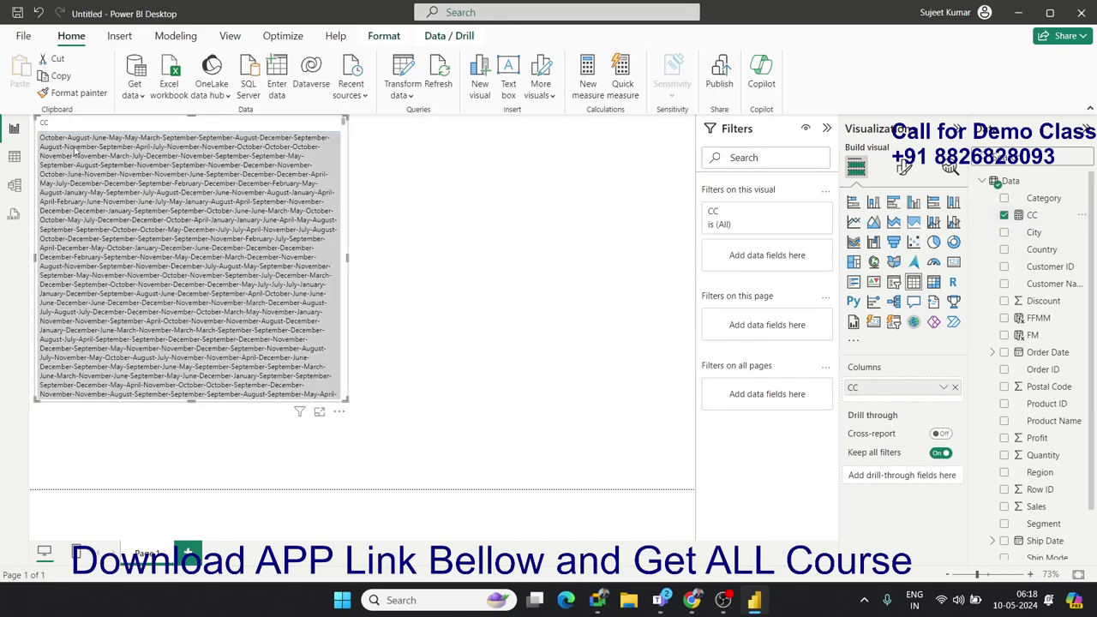
scroll(278, 349, "down", 3)
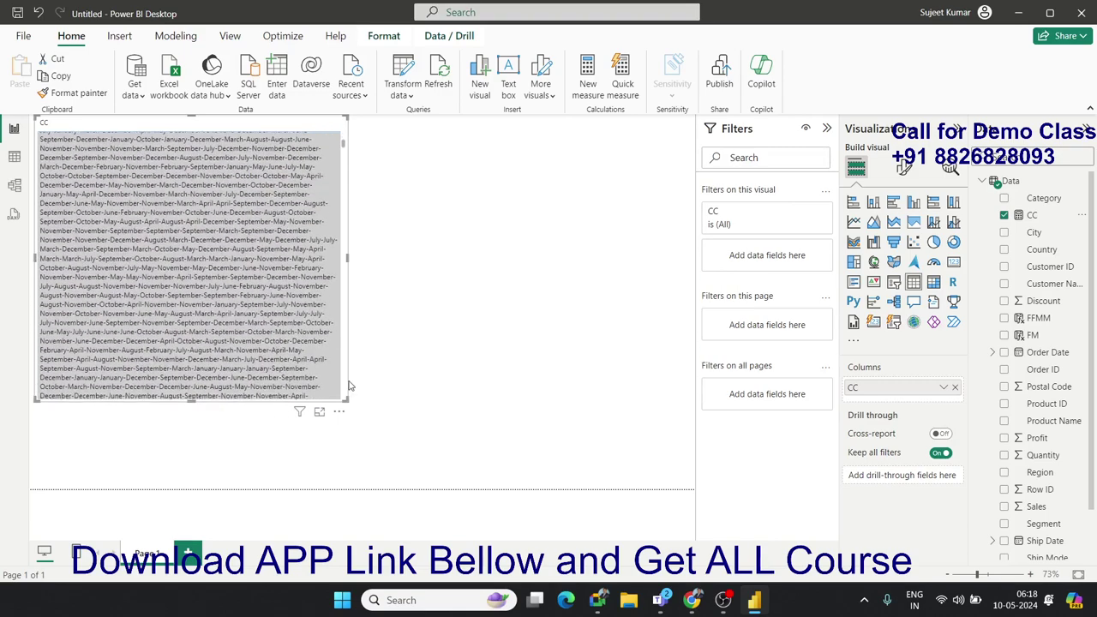
Step: Reselect the CC table visual and delete it from Page 1
left_click(399, 373)
left_click(341, 394)
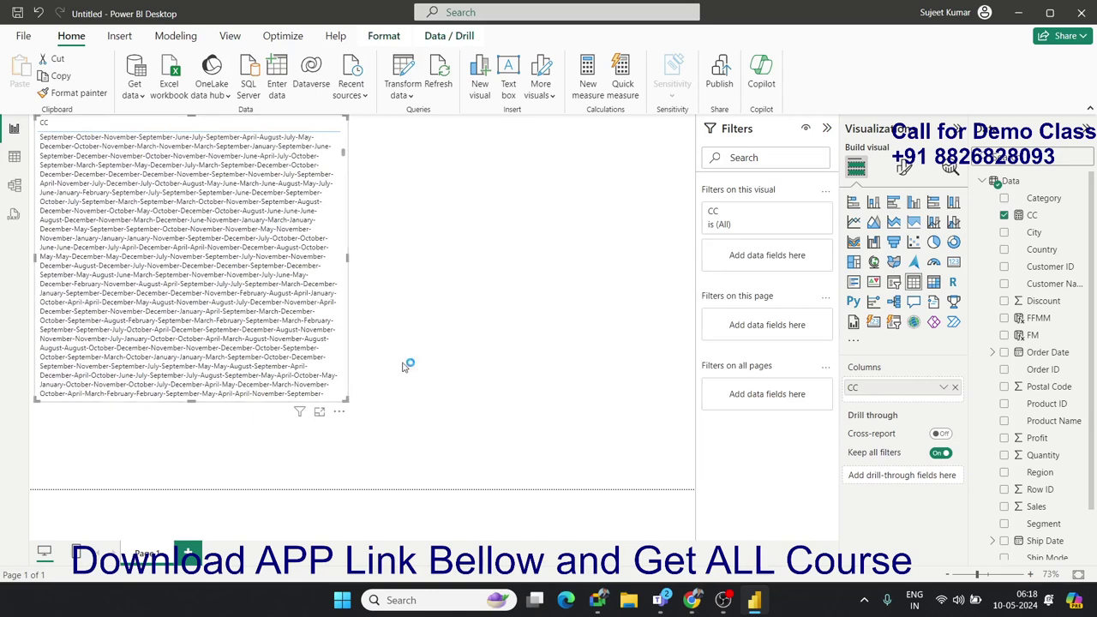
key("Delete")
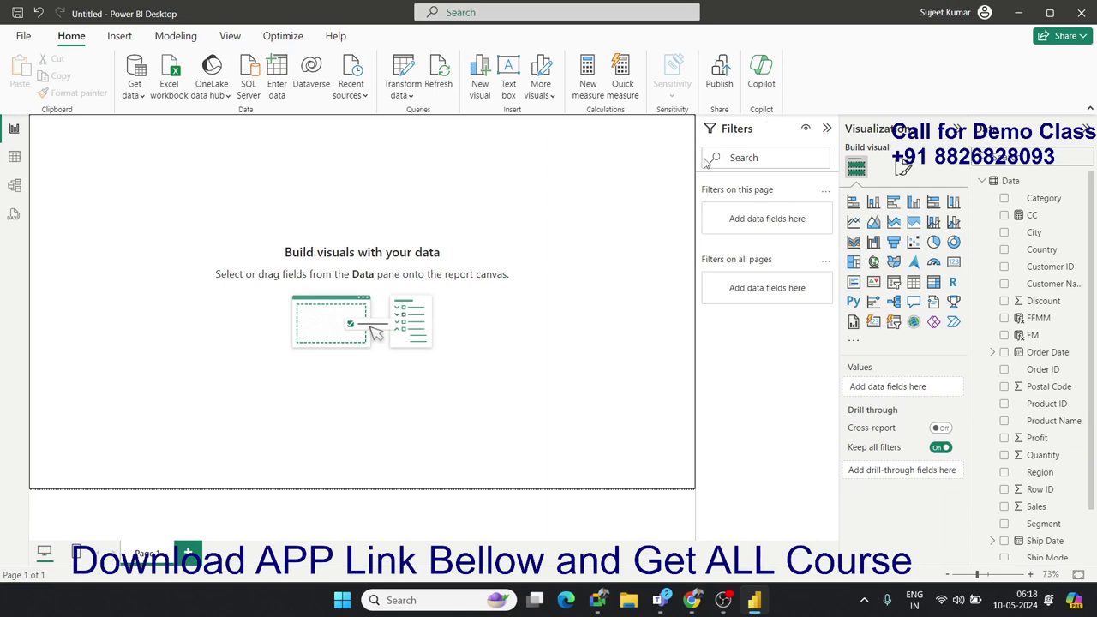
Step: Create a new measure and begin typing FFF = eva… as its formula
left_click(588, 81)
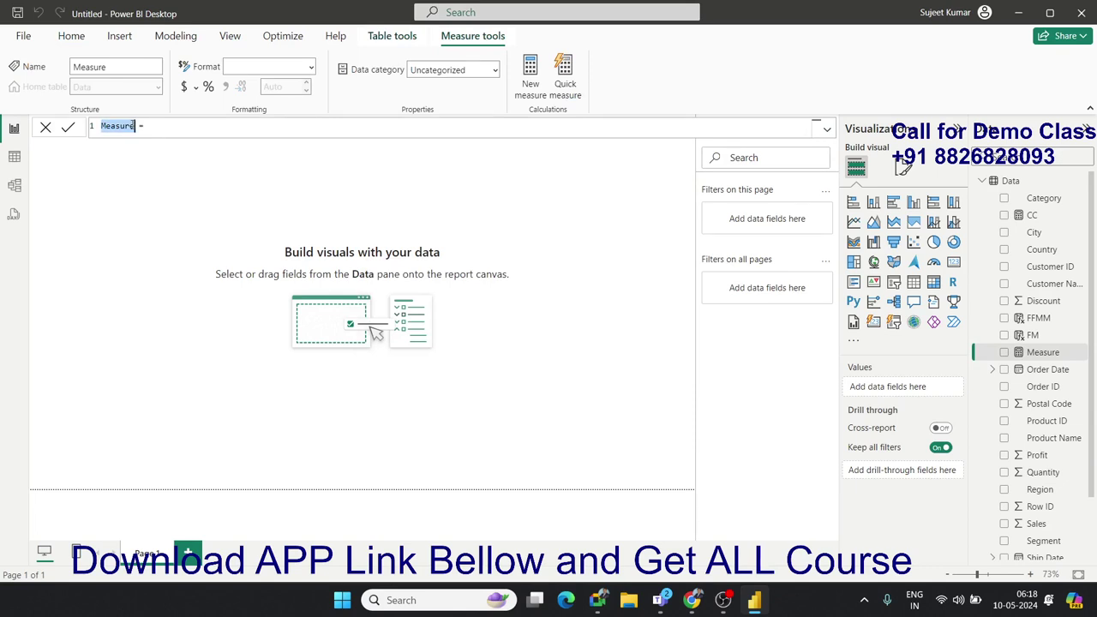
type("FFF =")
type("ev")
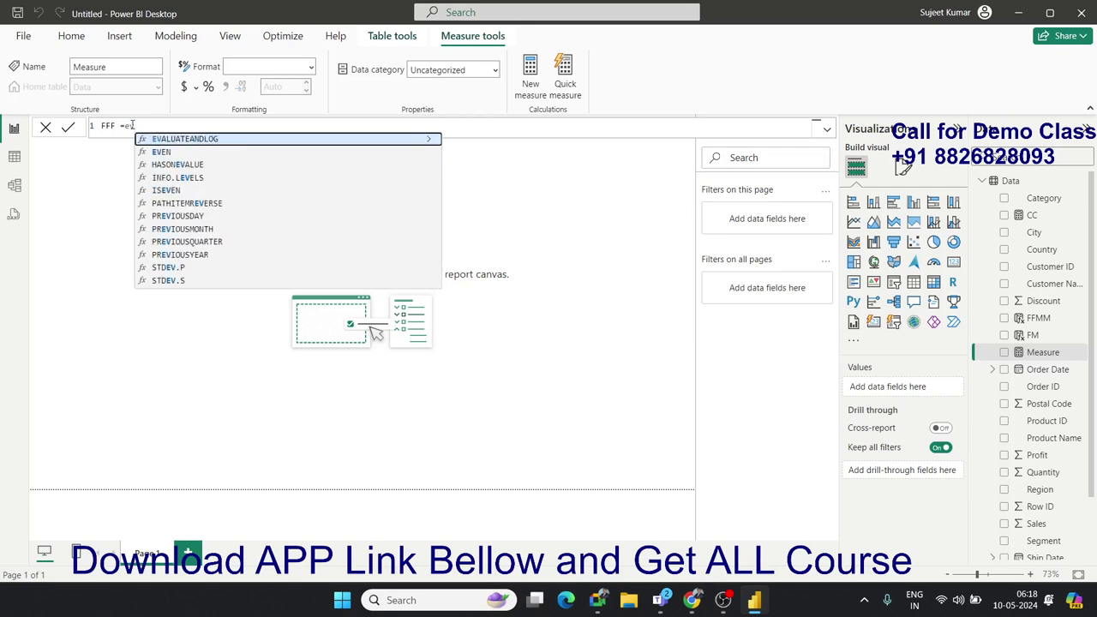
type("a")
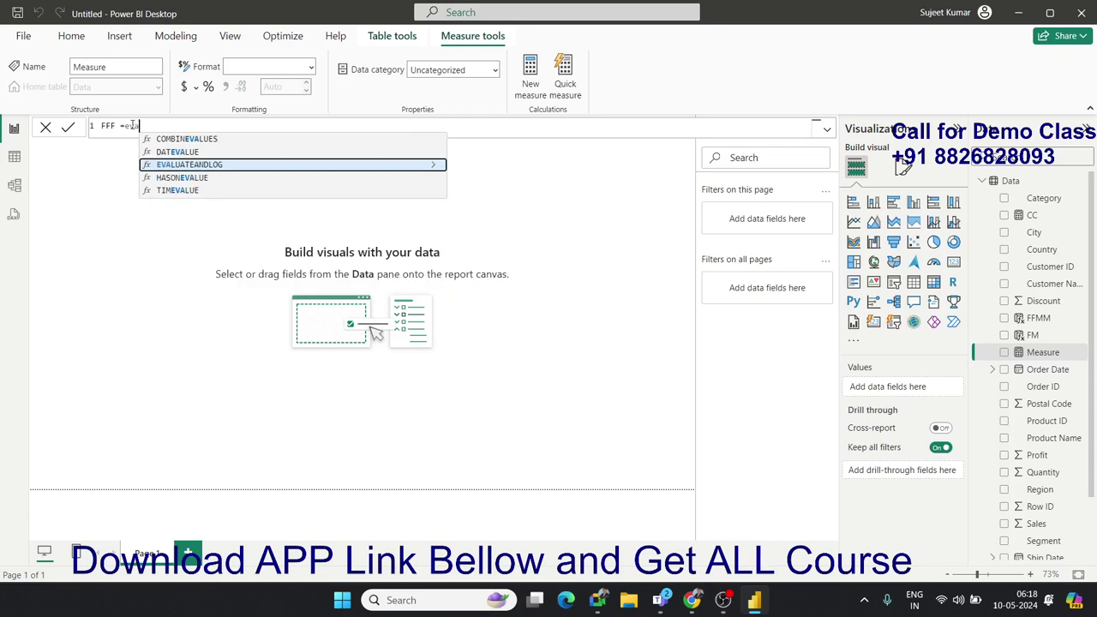
key("Up")
key("Down")
type("l")
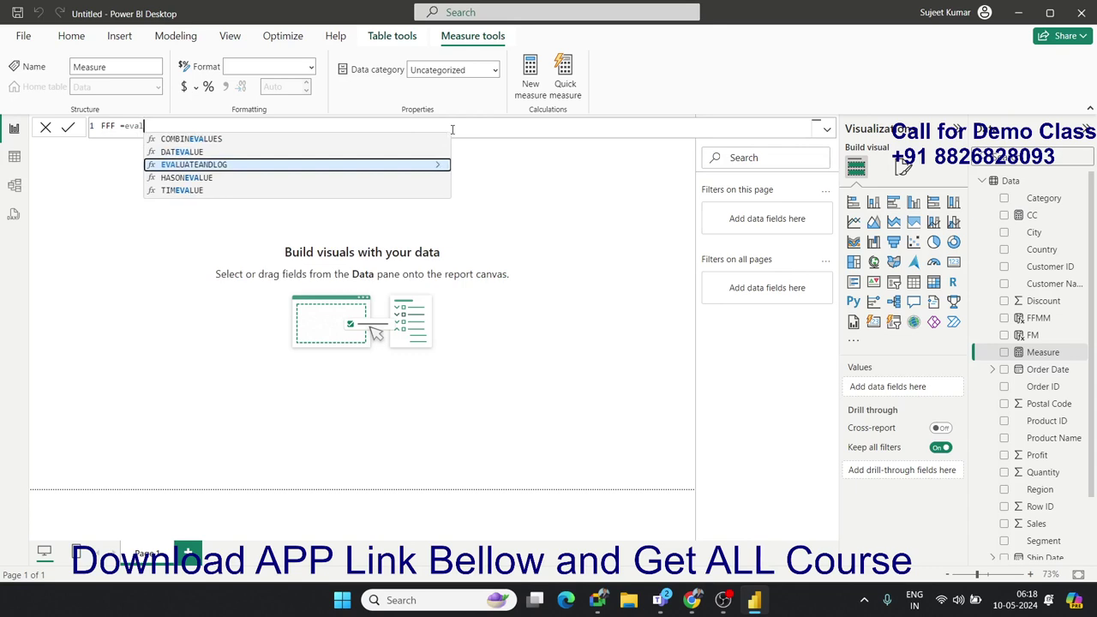
type("l")
key("BackSpace")
type("u")
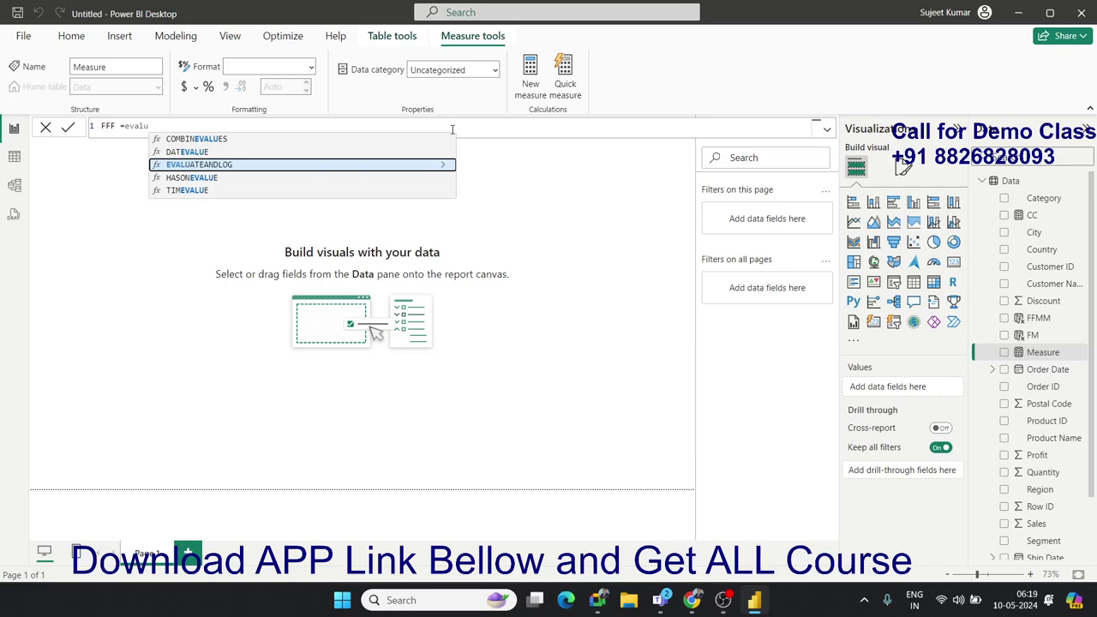
Step: Erase the measure formula completely, then show the Data table's rows
key("Escape")
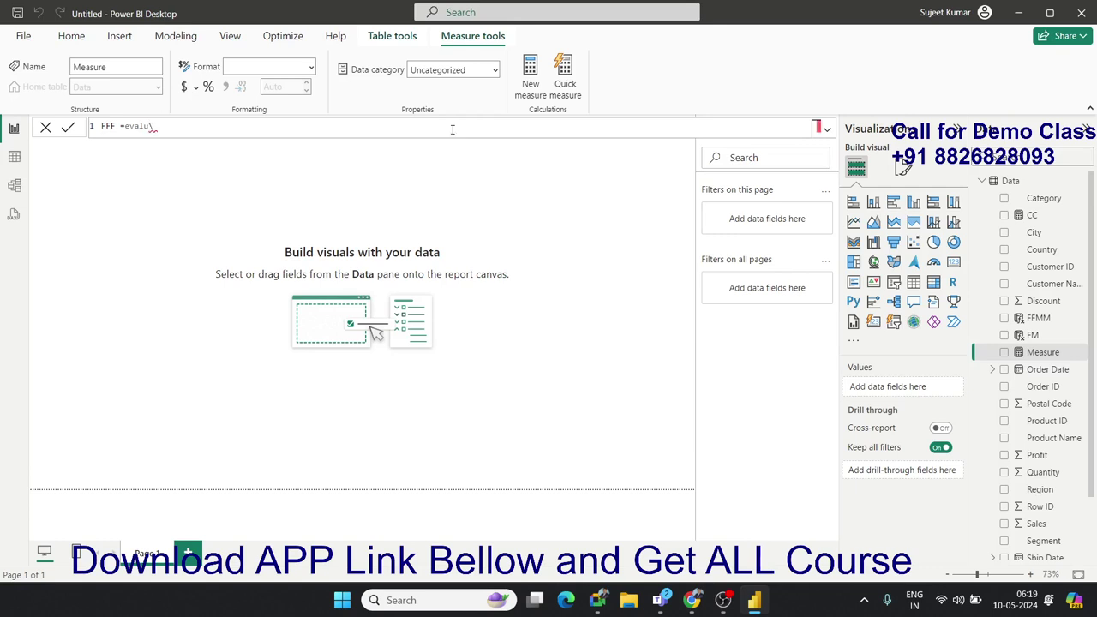
key("ctrl+space")
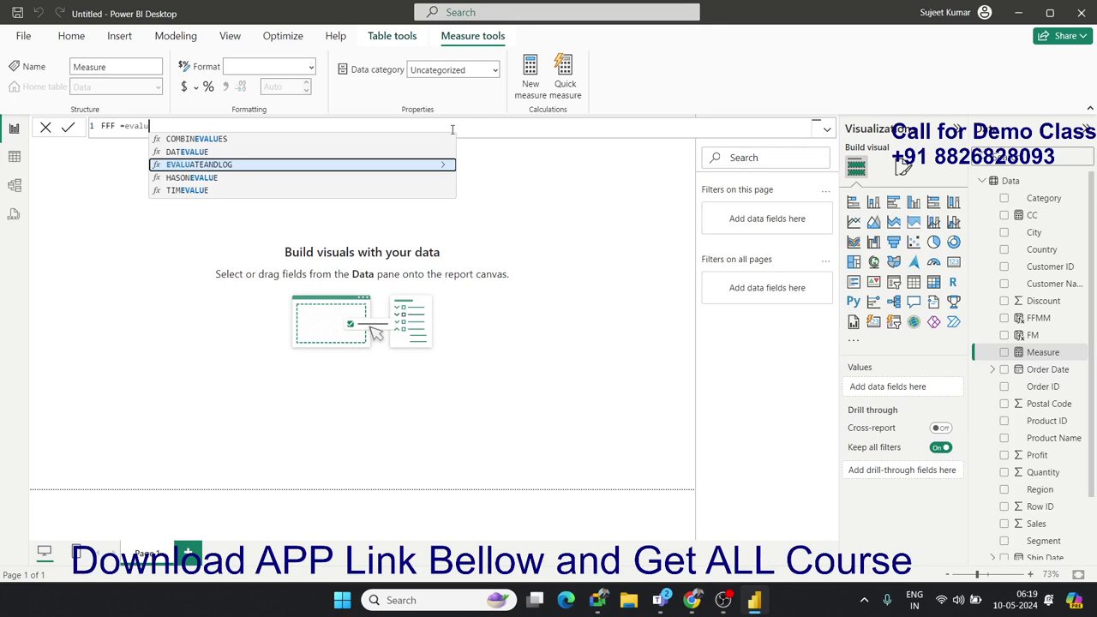
key("BackSpace")
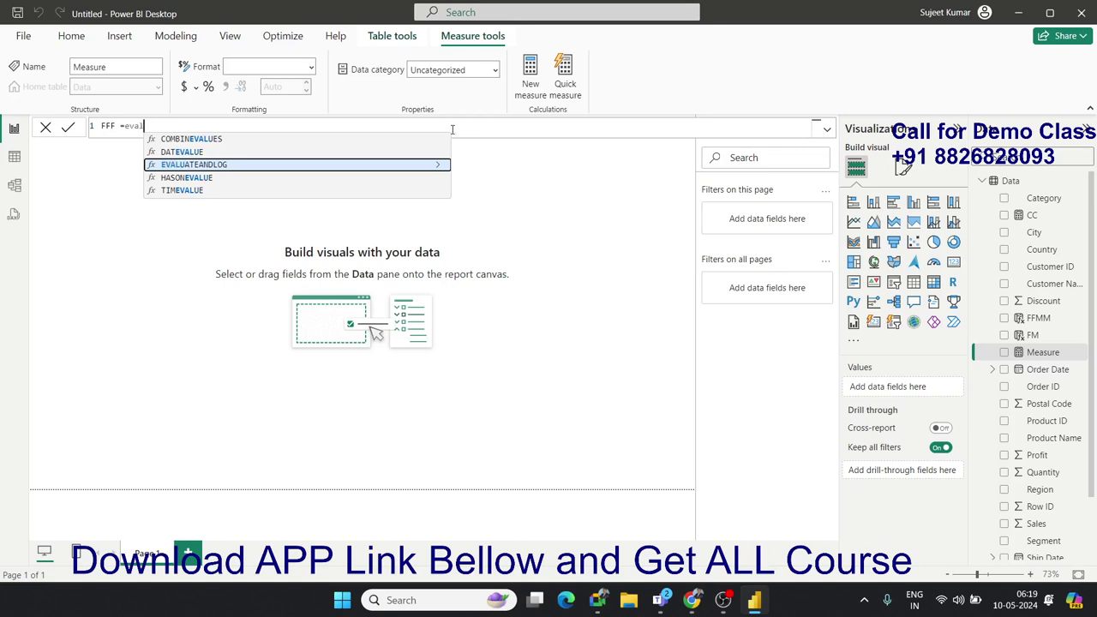
key("BackSpace")
key("BackSpace")
key("BackSpace")
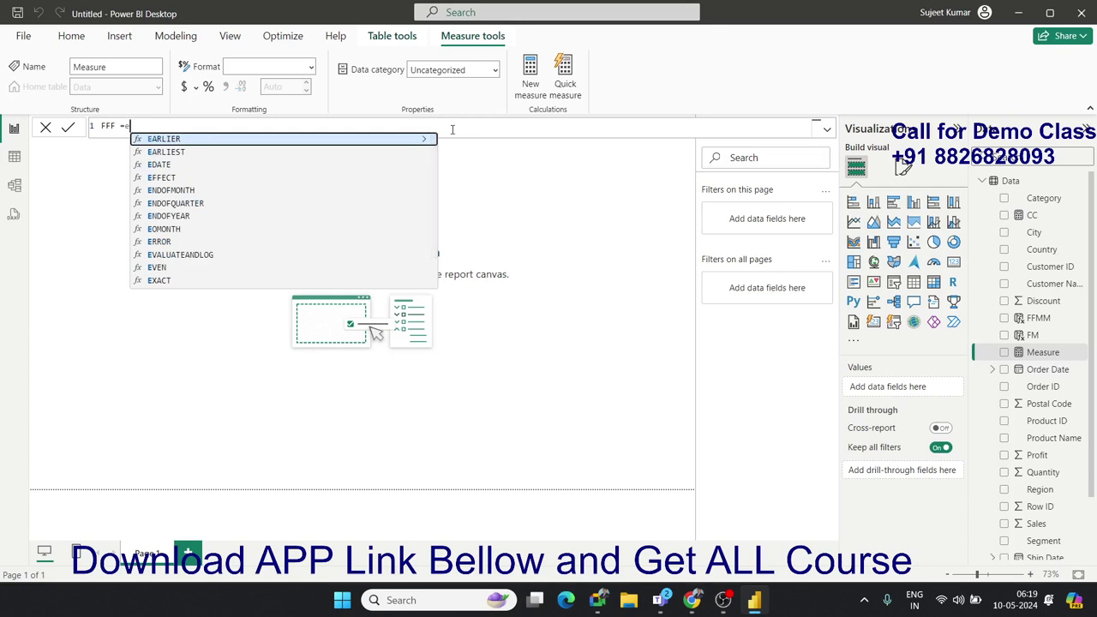
type("va")
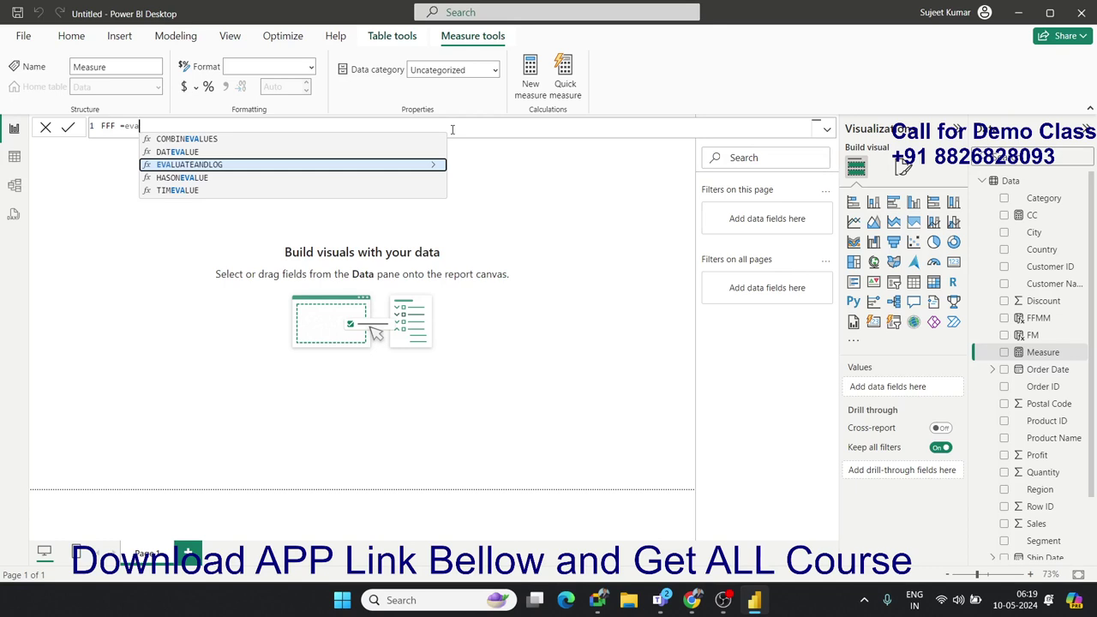
key("BackSpace")
key("BackSpace")
key("BackSpace")
key("BackSpace")
key("BackSpace")
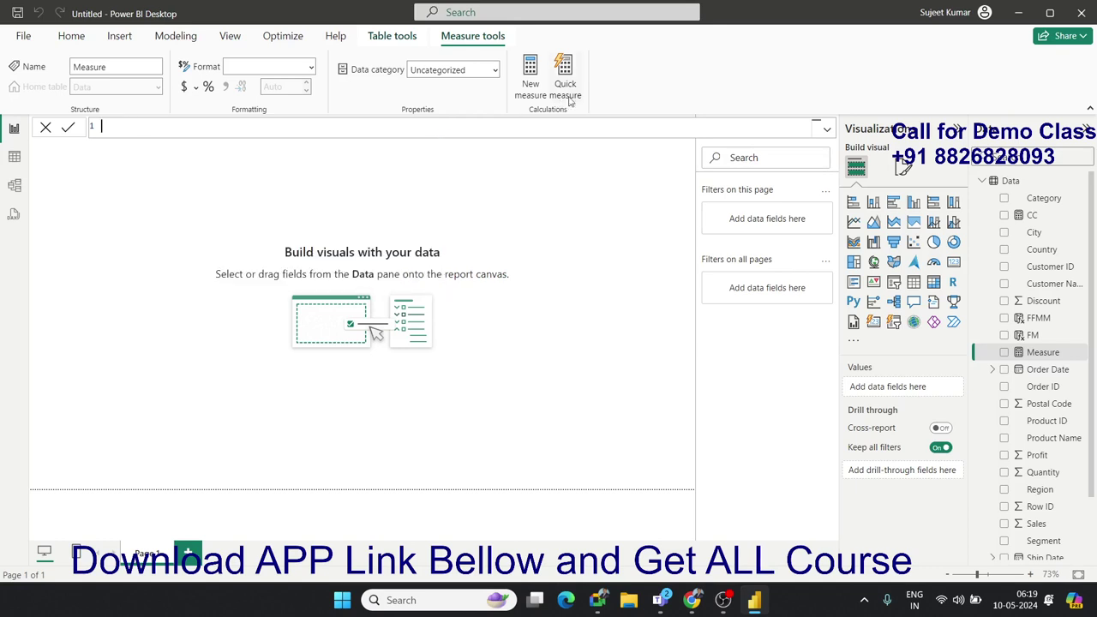
key("alt+Tab")
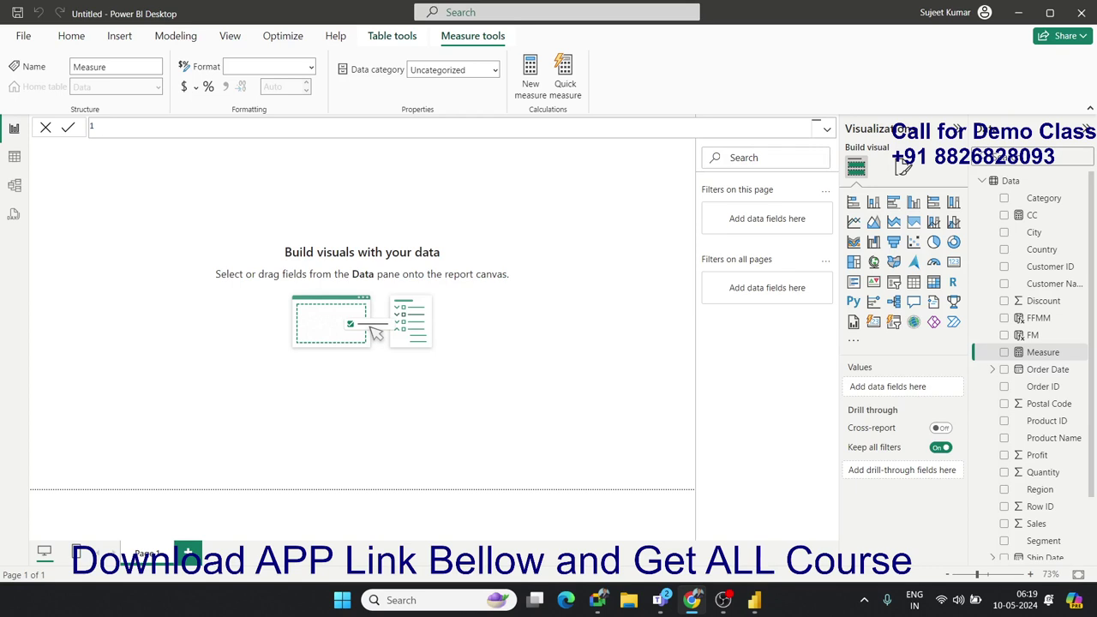
key("alt+Tab")
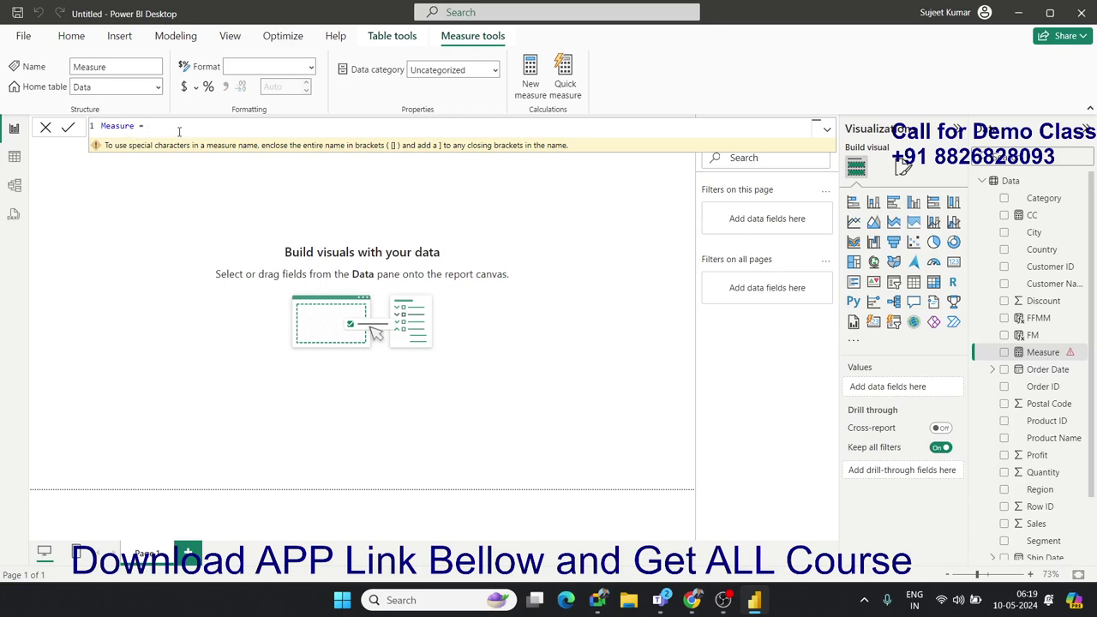
key("BackSpace")
key("BackSpace")
key("BackSpace")
key("BackSpace")
key("BackSpace")
key("BackSpace")
key("BackSpace")
left_click(14, 156)
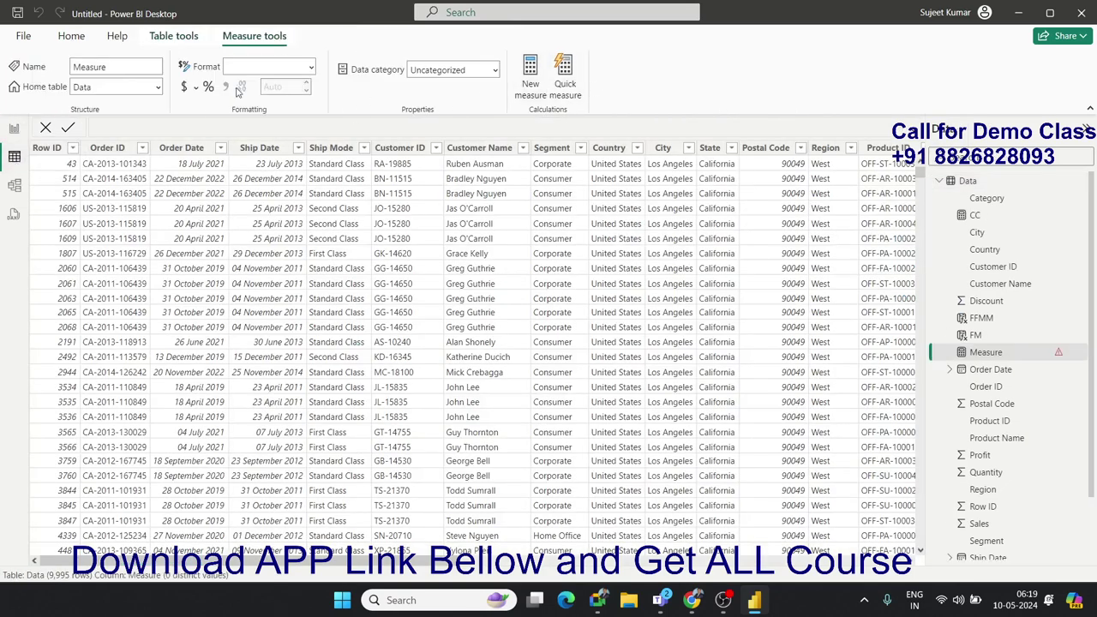
Step: Start a new calculated table and clear its default name
left_click(176, 36)
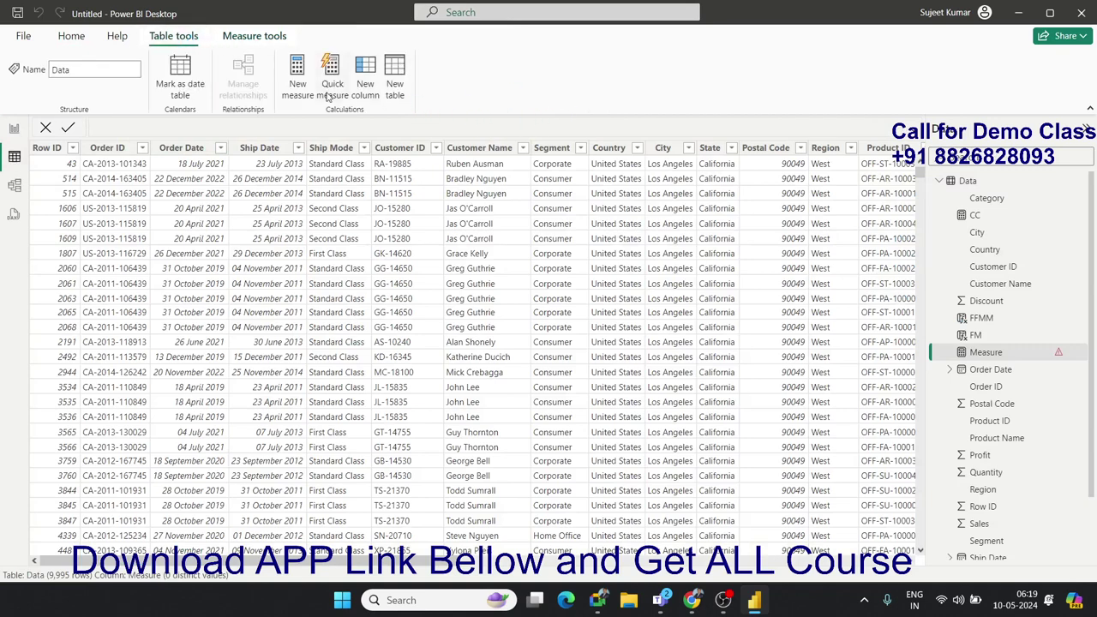
left_click(397, 94)
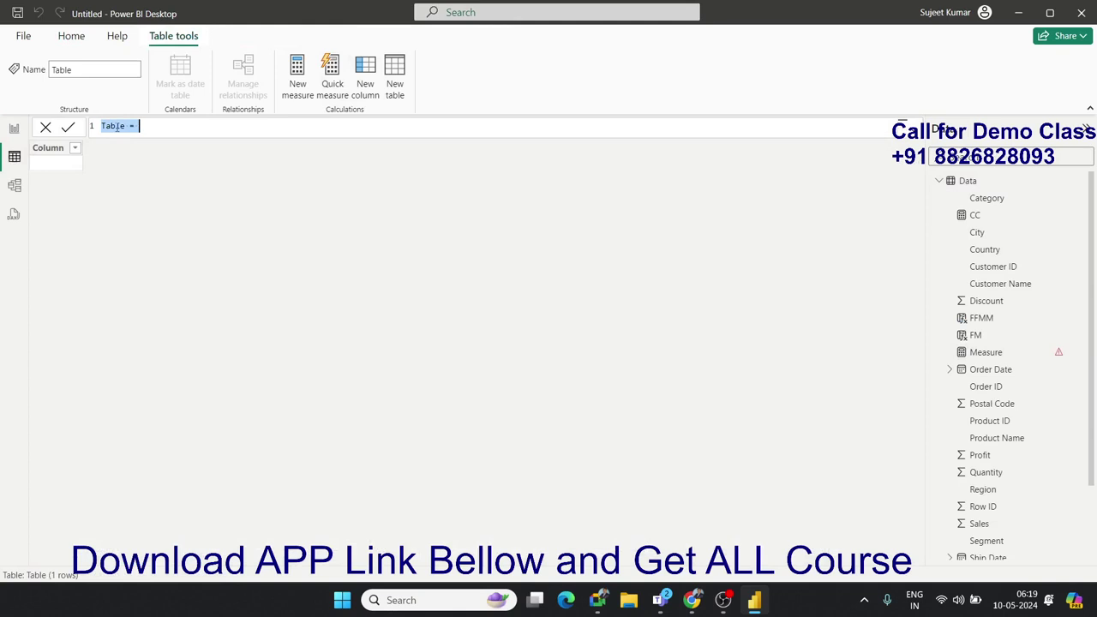
left_click(116, 127)
type("l")
key("BackSpace")
key("BackSpace")
key("BackSpace")
key("BackSpace")
key("BackSpace")
key("BackSpace")
Step: Enter NT = ALL(Data[State]) and commit the new table
type("NT =")
type("all")
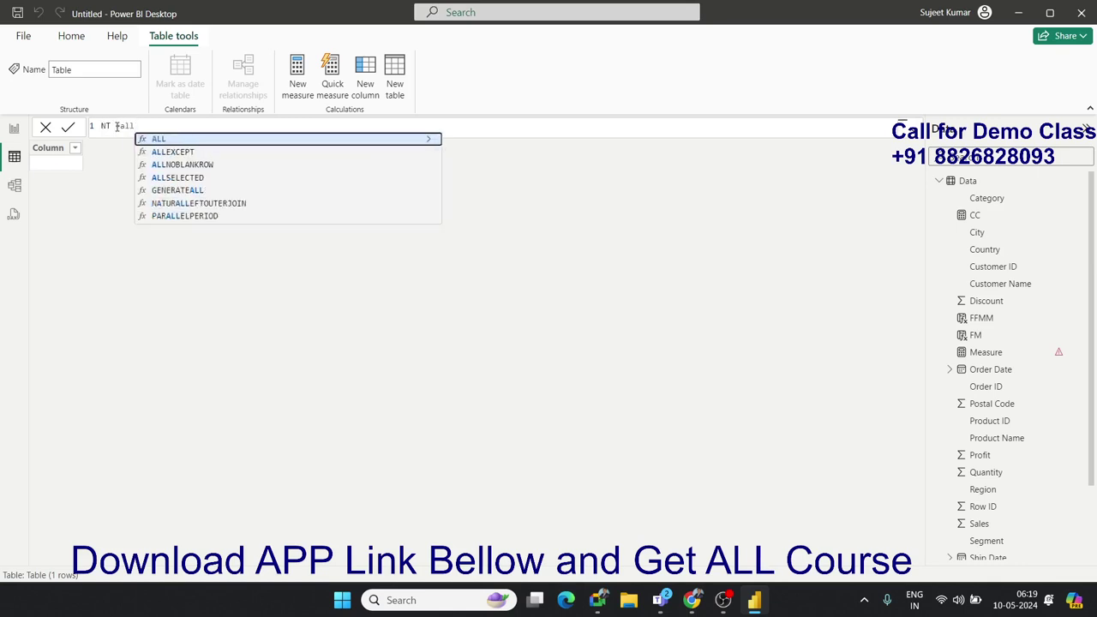
key("Tab")
key("Down")
key("Down")
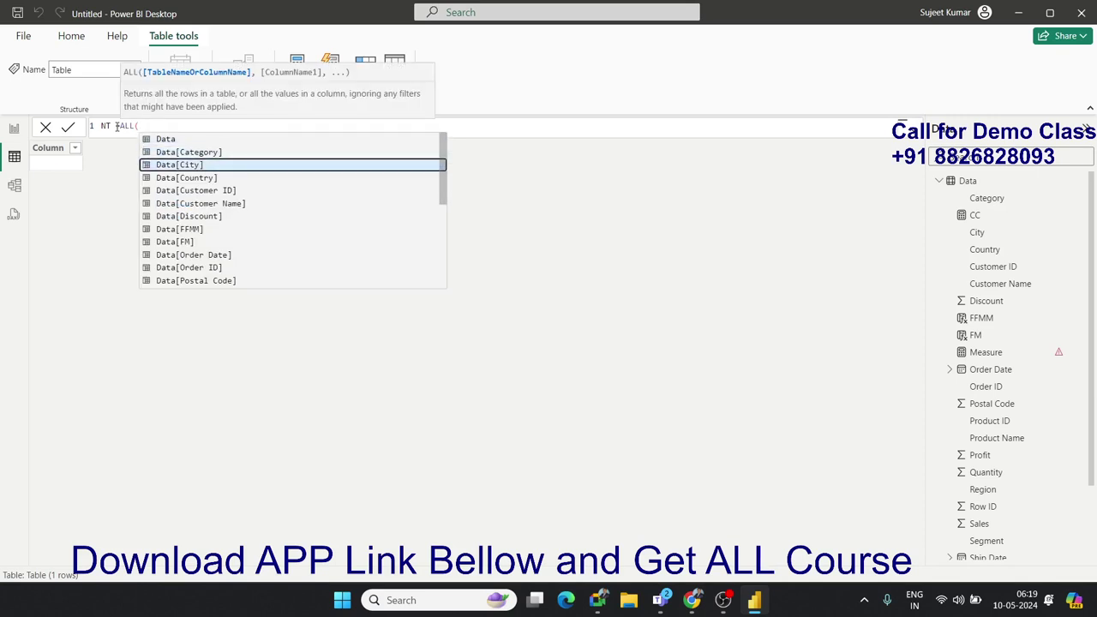
key("Down")
key("Down")
key("Down")
key("Down")
key("Down")
key("Down")
key("Down")
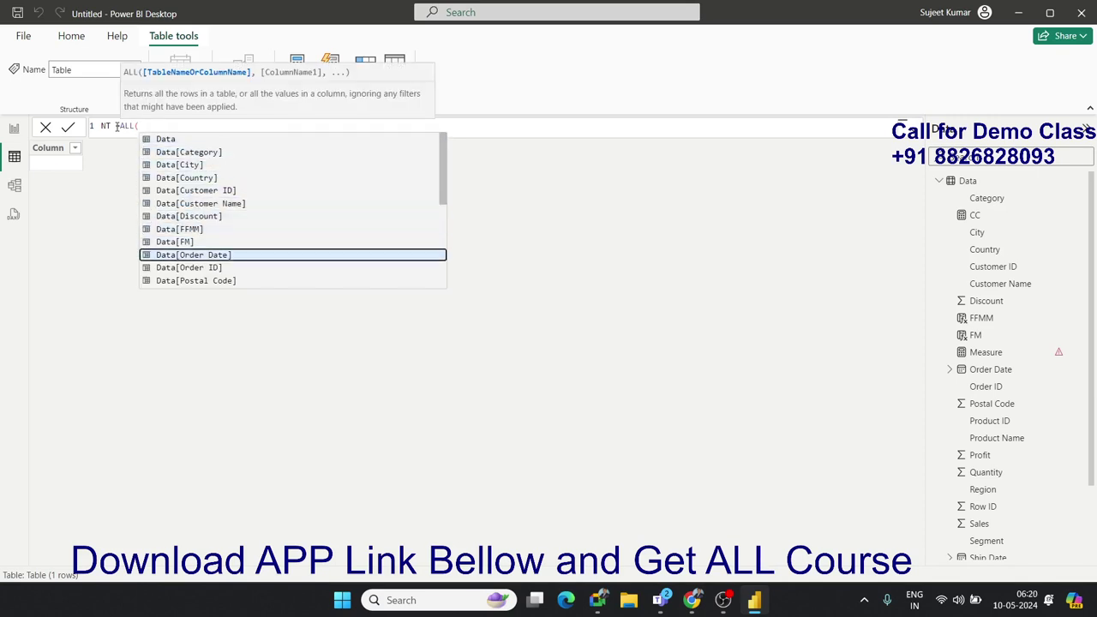
key("Up")
key("Down")
key("Down")
key("Down")
key("Down")
key("Down")
key("Down")
key("Down")
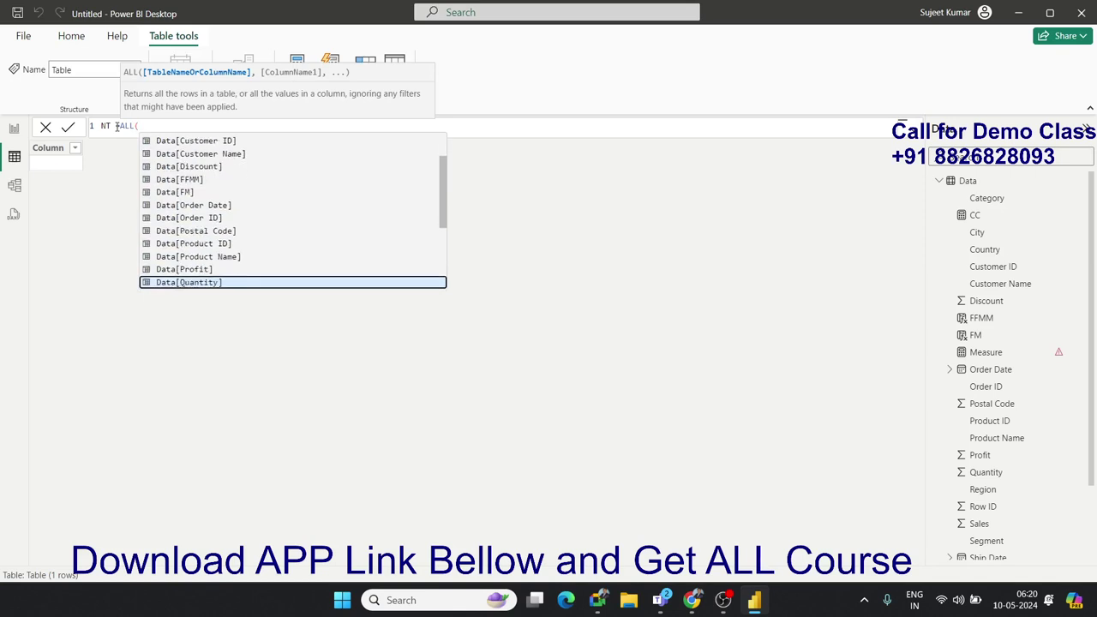
key("Down")
key("Down")
key("Down")
key("Down")
key("Down")
key("Up")
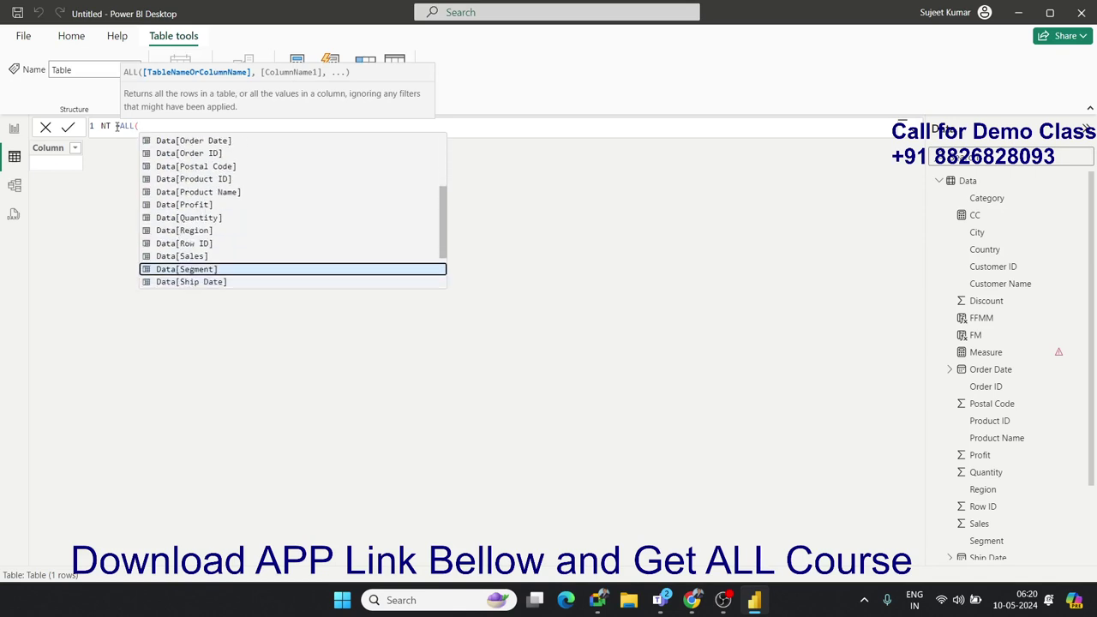
key("Up")
key("Up")
key("Up")
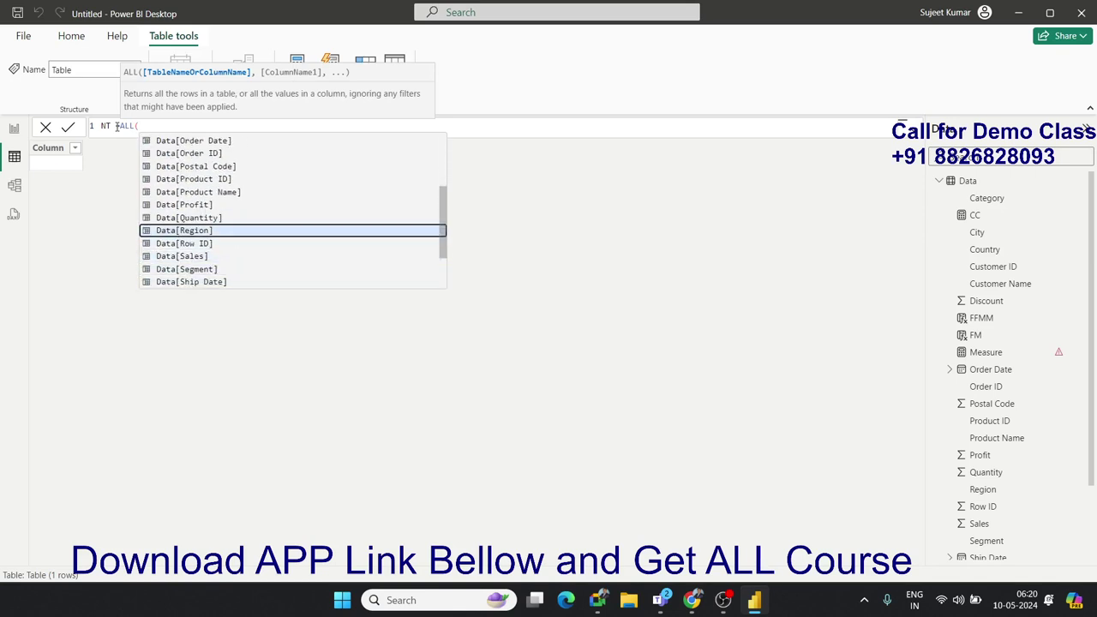
key("Up")
key("Up")
key("Up")
key("Up")
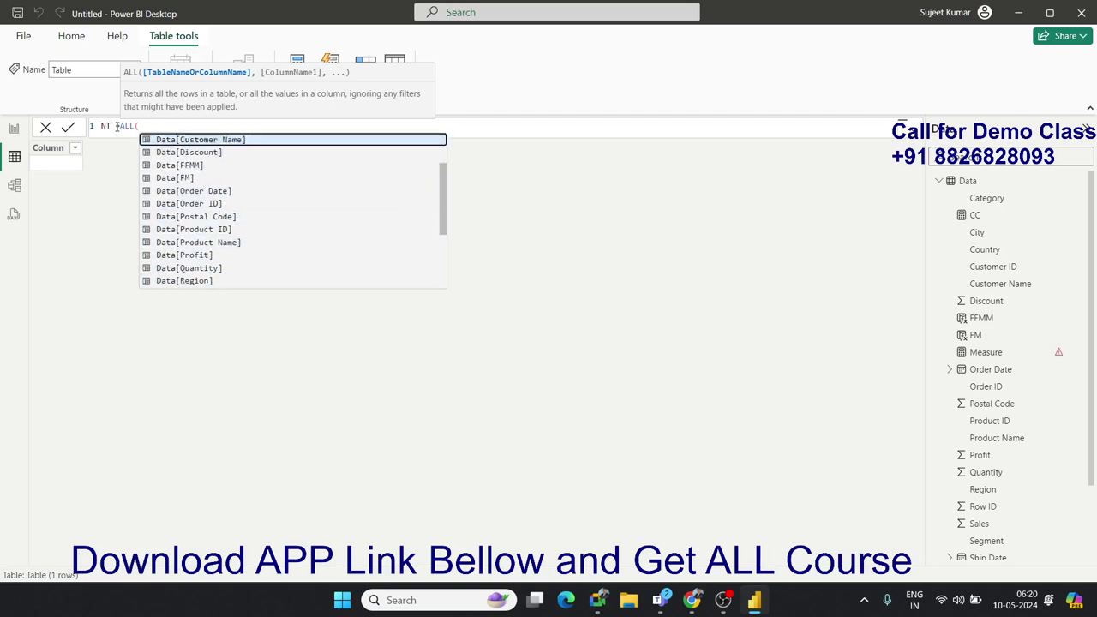
key("Up")
key("Up")
key("Up")
key("Up")
key("Down")
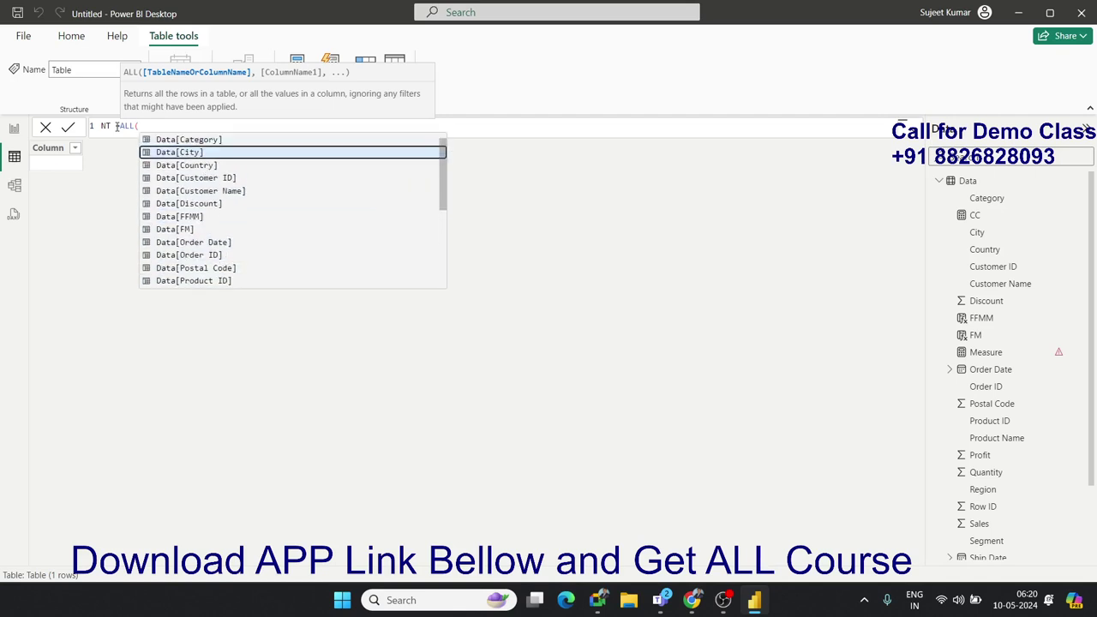
key("Down")
key("Down")
key("Down")
key("Up")
key("Up")
key("Up")
key("Up")
key("Up")
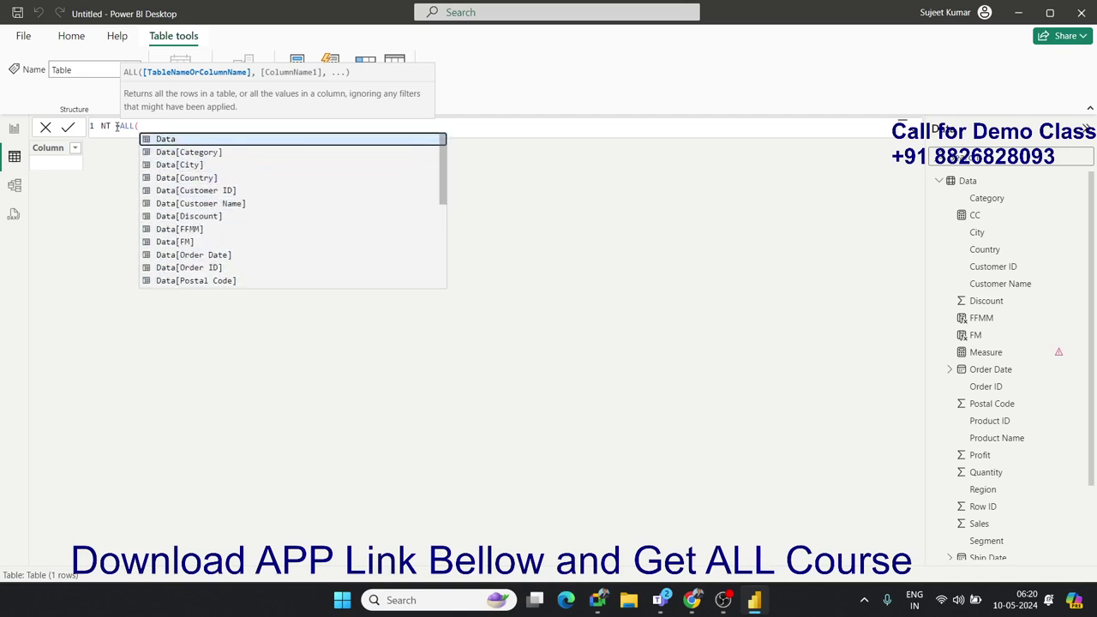
key("Down")
key("Down")
key("Down")
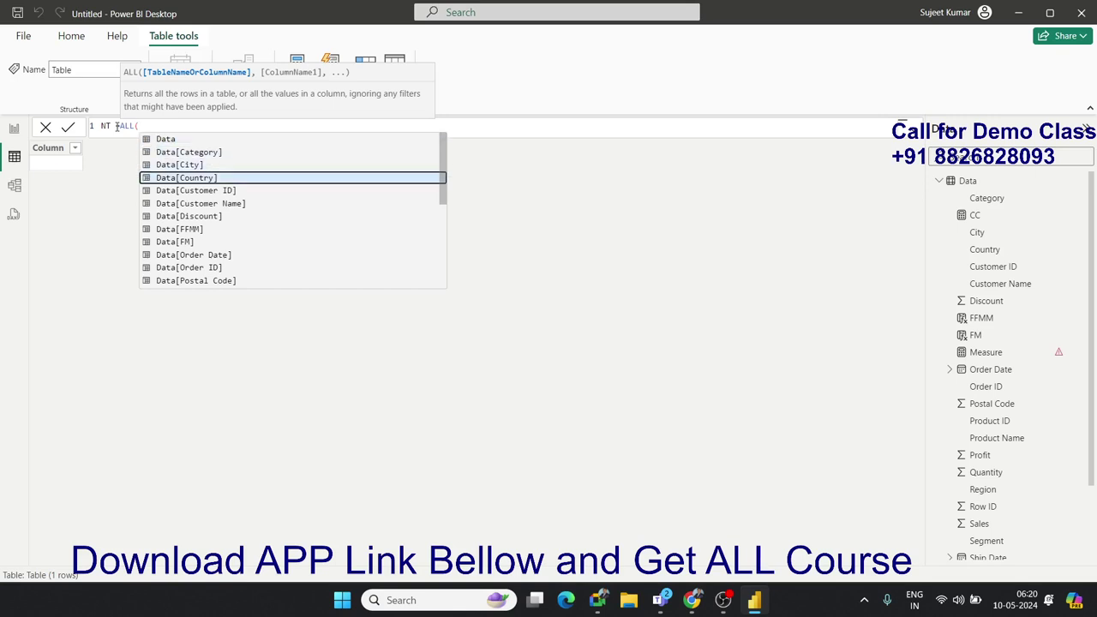
key("Down")
key("Down")
key("Down")
key("Down")
key("Up")
key("Up")
key("Up")
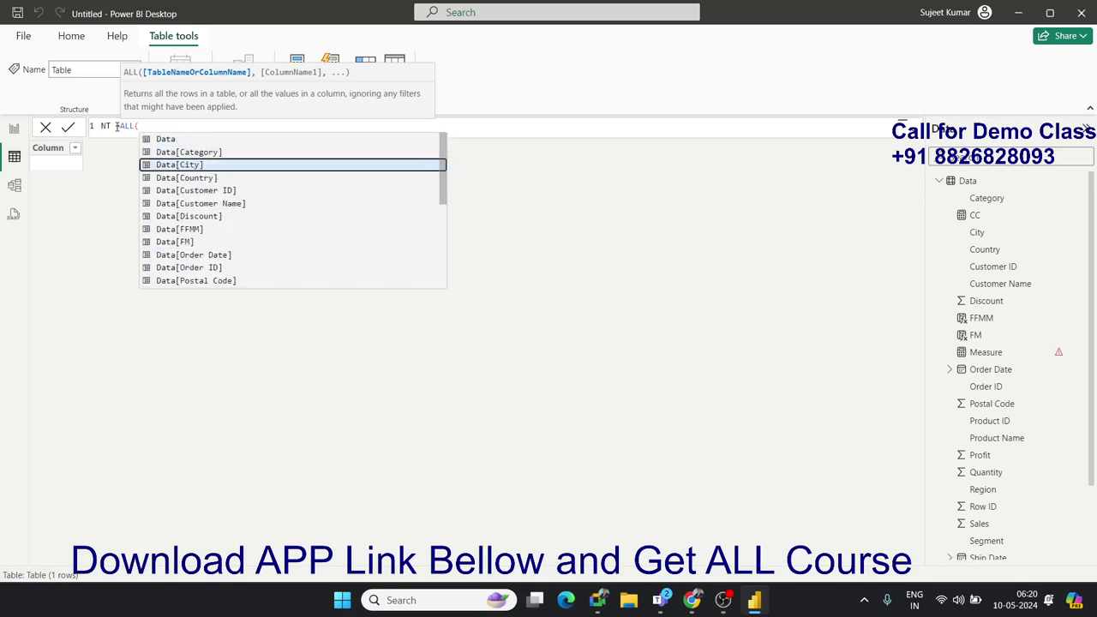
key("Up")
key("Up")
key("Up")
key("Up")
key("Up")
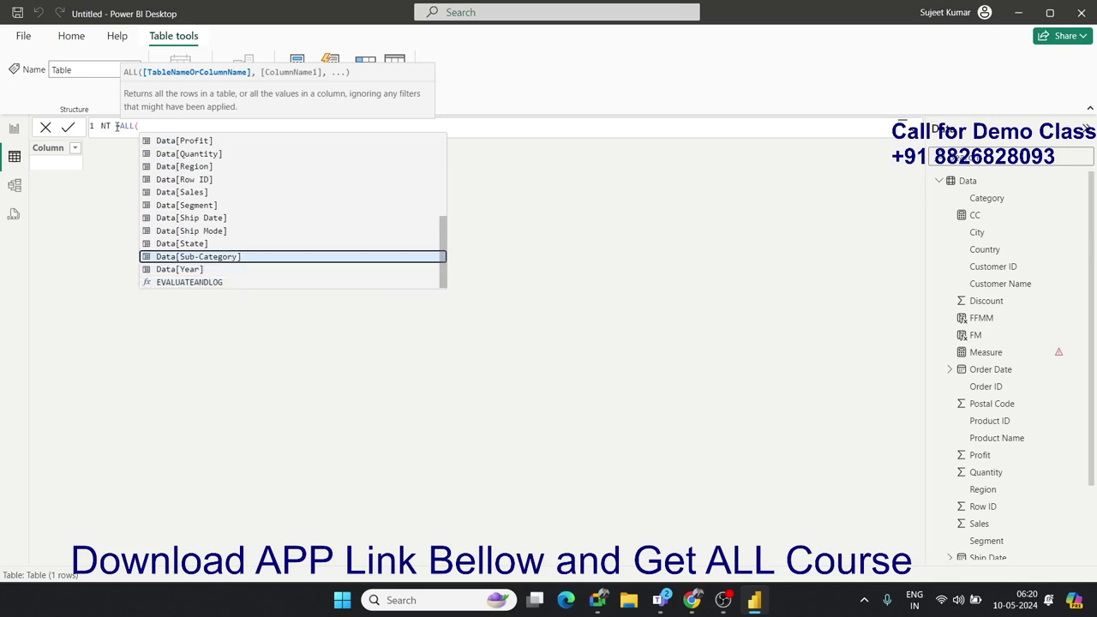
key("Up")
key("Tab")
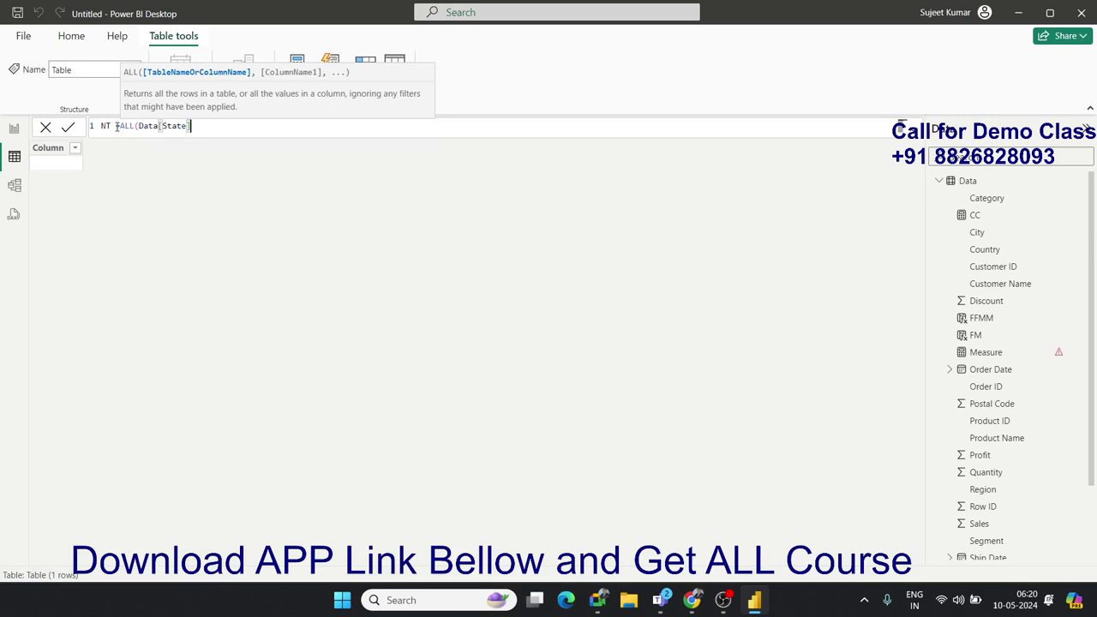
type(")")
key("Return")
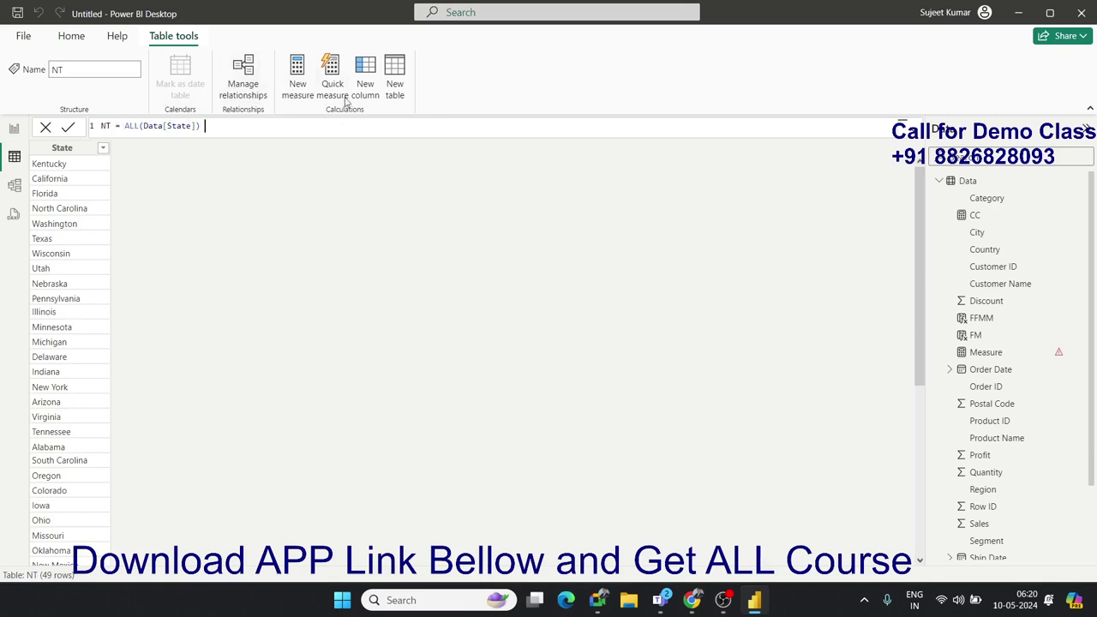
scroll(90, 240, "down", 7)
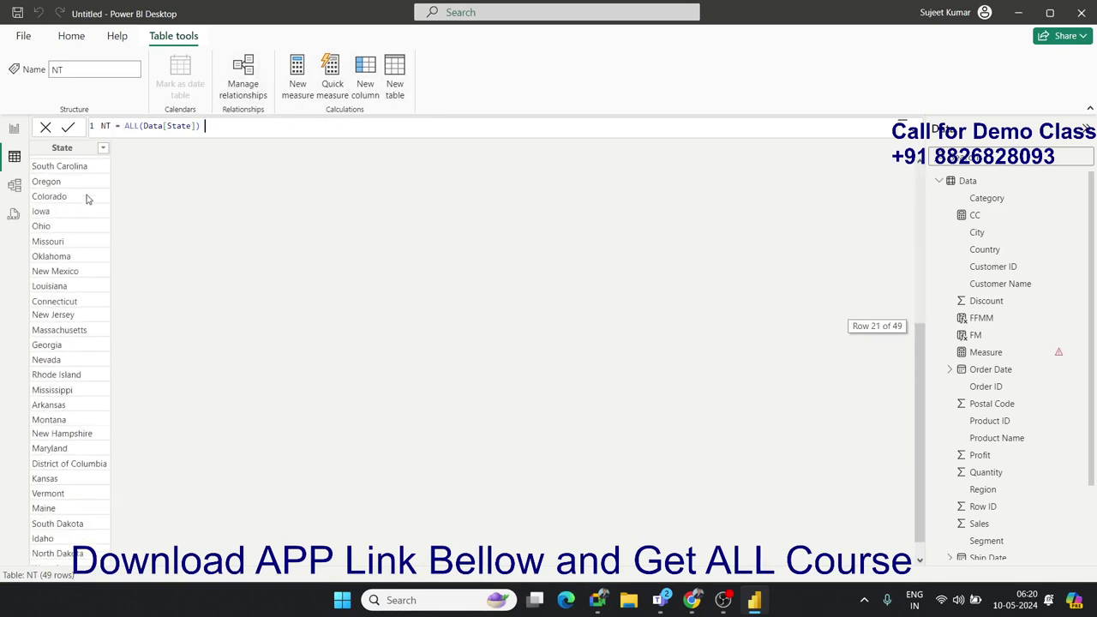
scroll(91, 254, "up", 7)
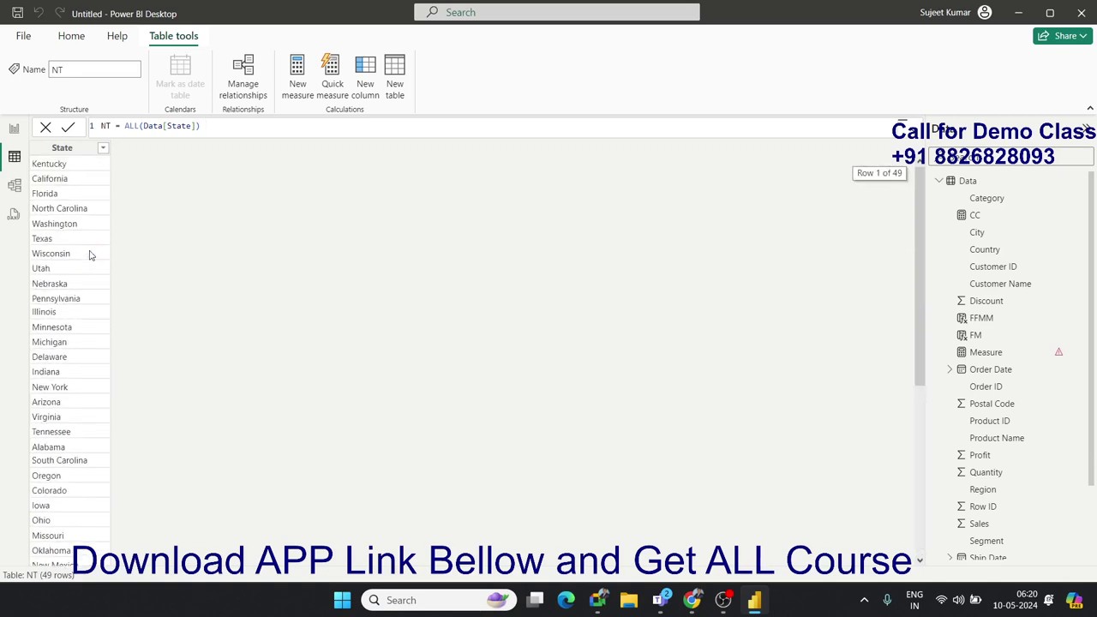
left_click(103, 150)
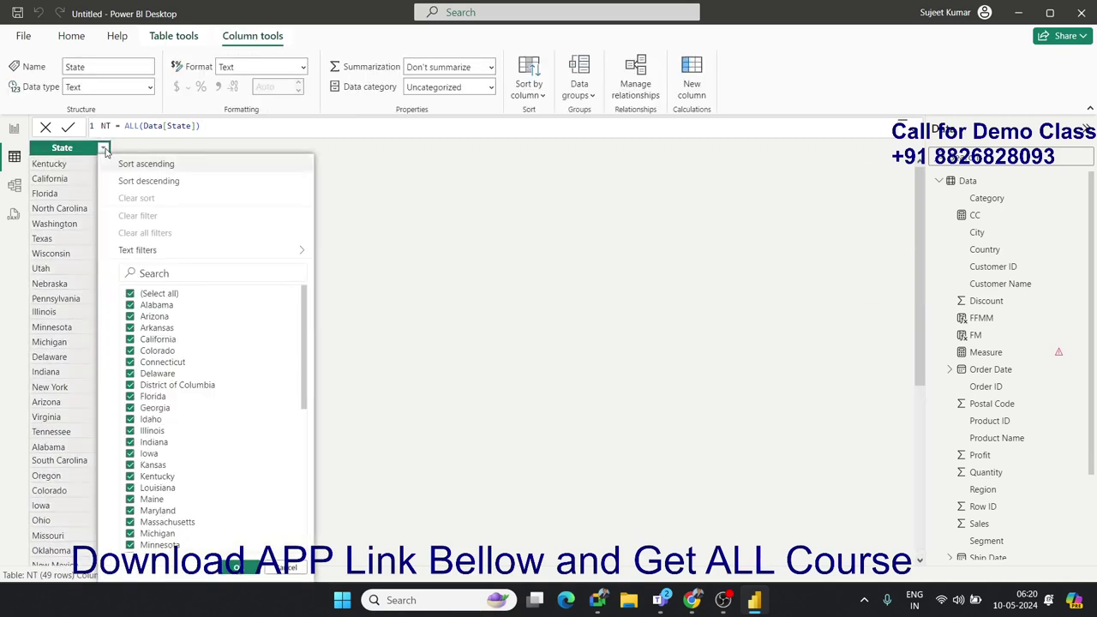
left_click(478, 214)
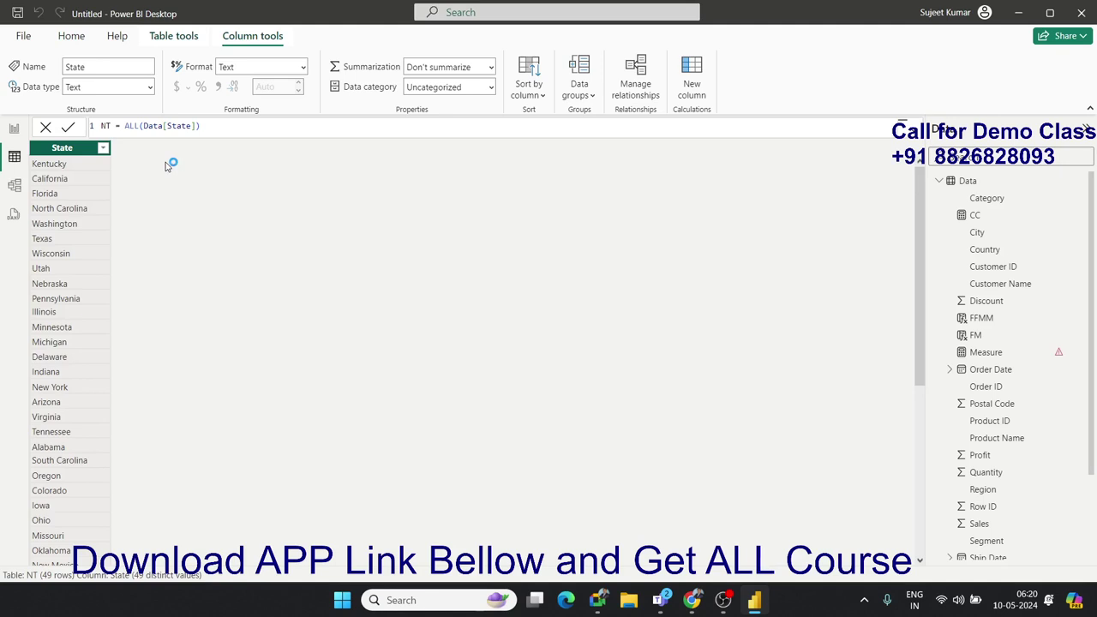
Step: Add a new calculated column to NT and select its placeholder name
left_click(691, 95)
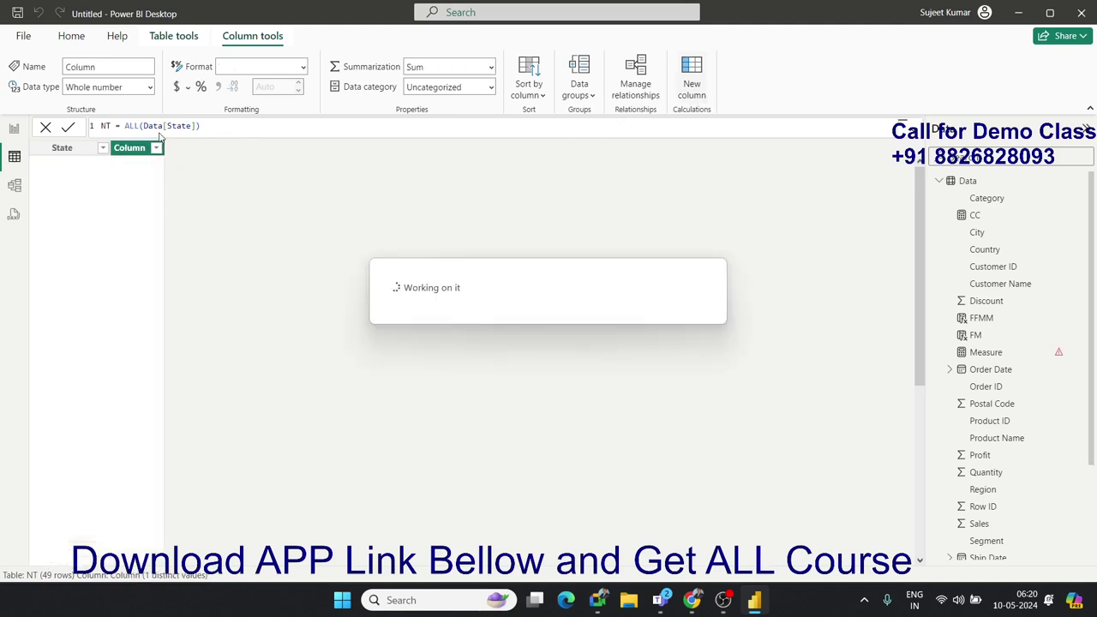
double_click(129, 126)
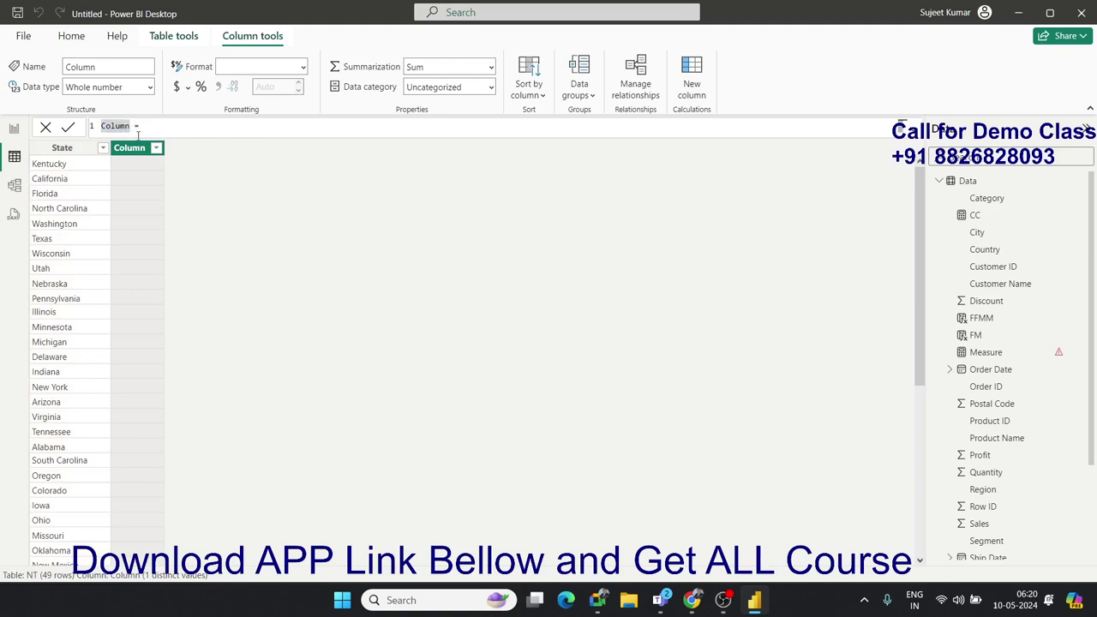
double_click(116, 128)
scroll(1008, 419, "down", 3)
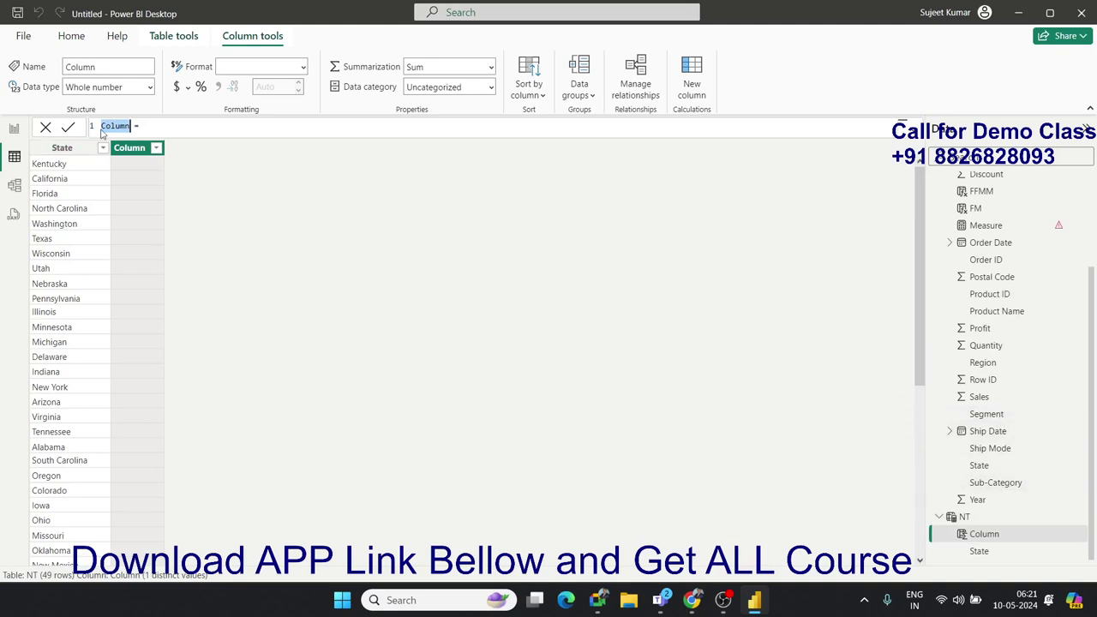
double_click(114, 126)
Step: Name the column Subc and start CONCATENATEX(FILTER(Data, …
type("S")
type("ub")
type("c = ")
type("coun")
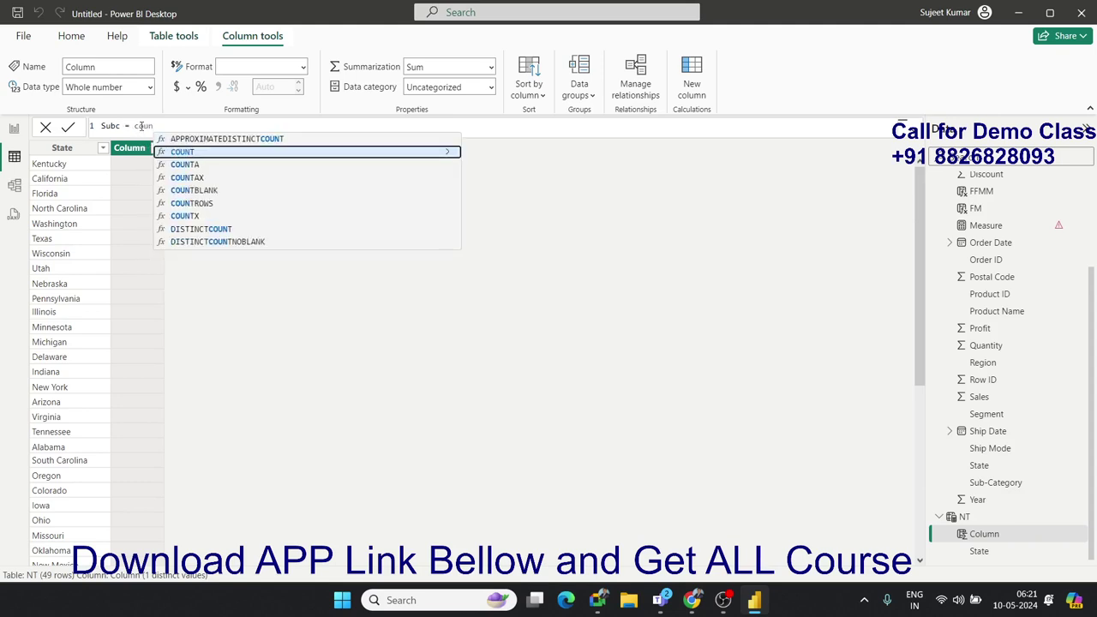
key("BackSpace")
key("BackSpace")
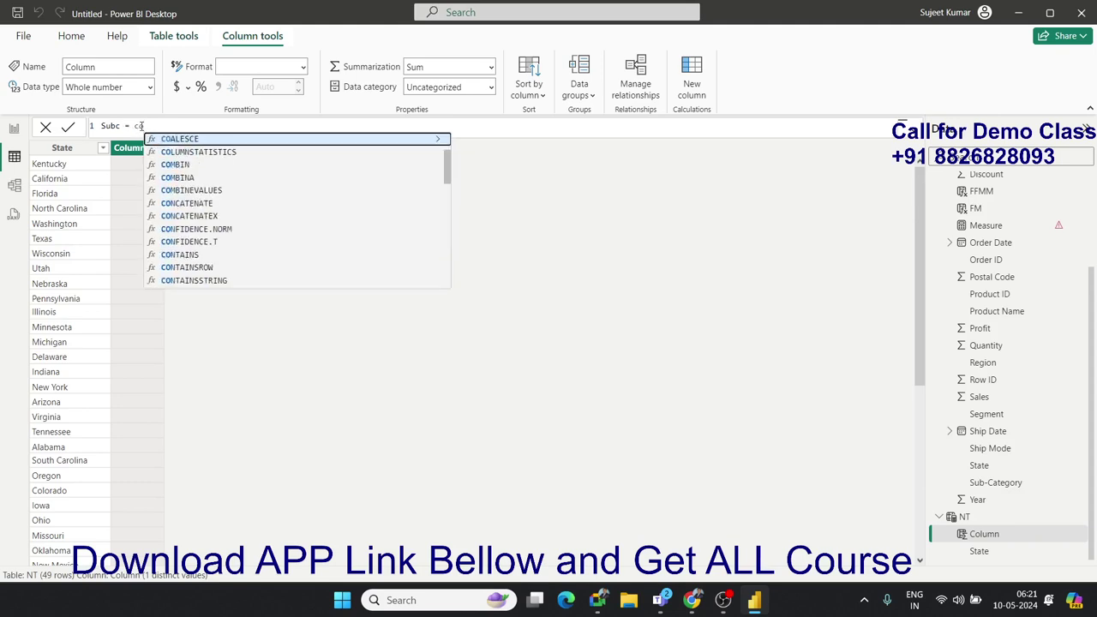
type("n")
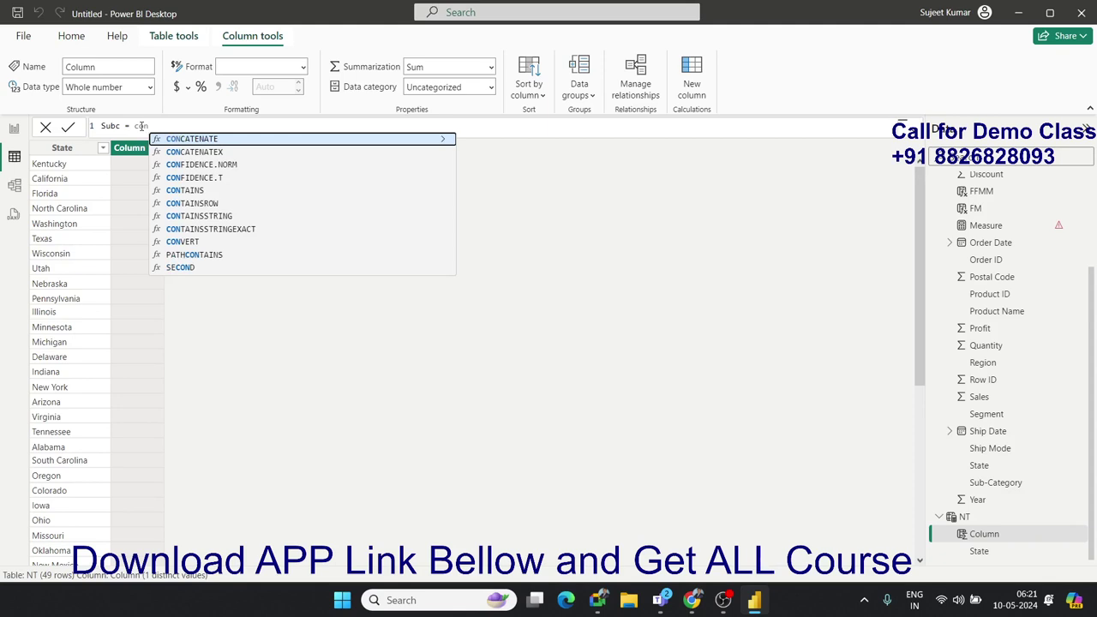
key("Down")
key("Tab")
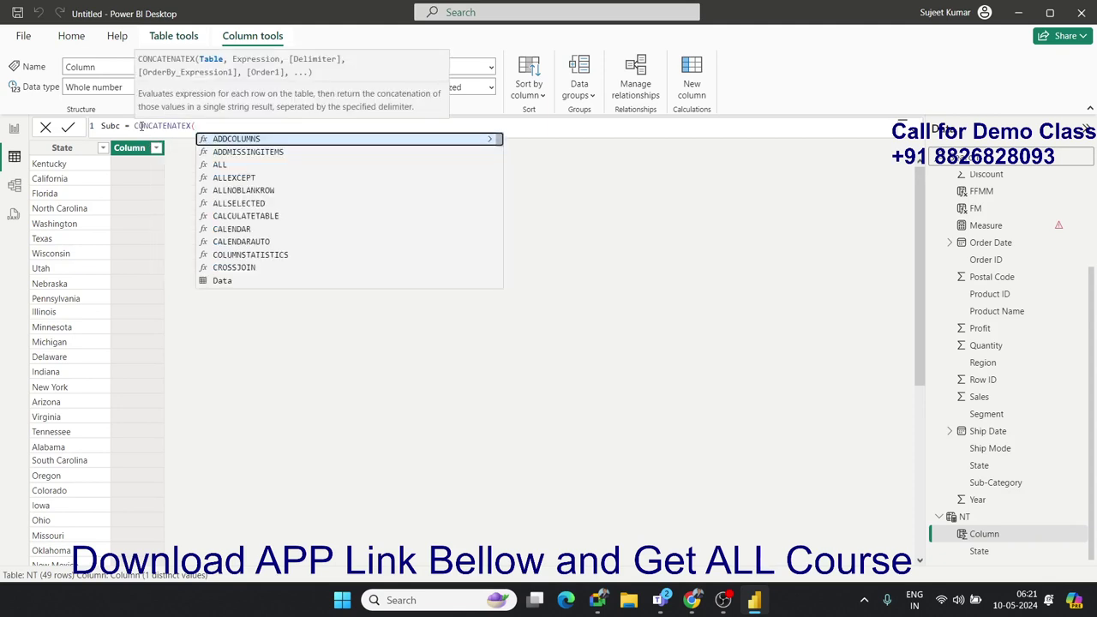
type("fil")
key("Tab")
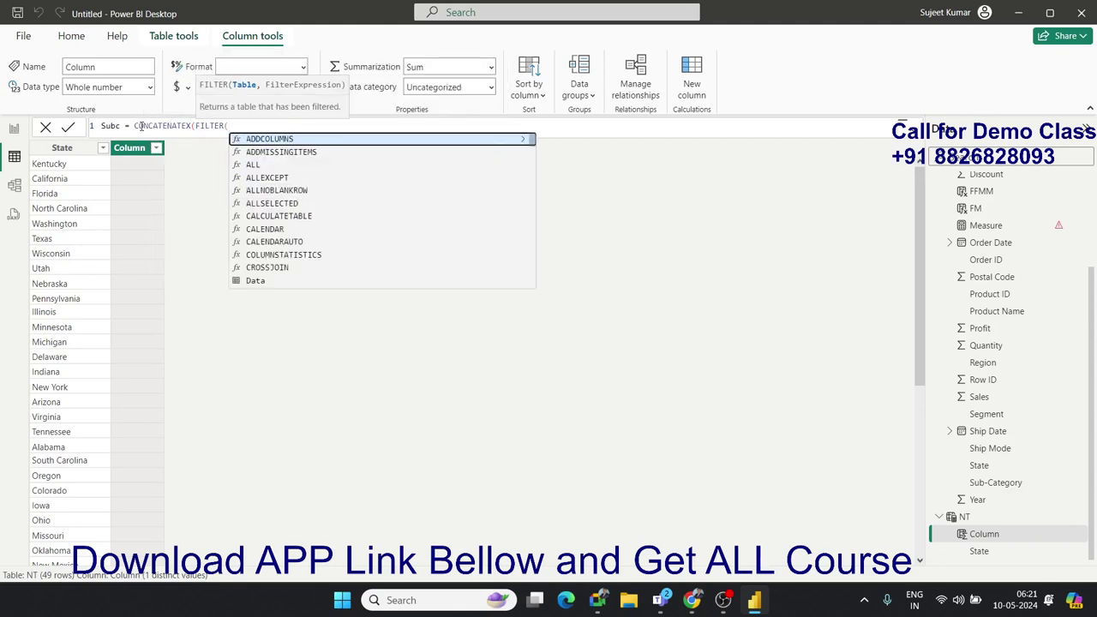
key("Down")
key("Down")
key("Down")
key("Down")
key("Down")
key("Down")
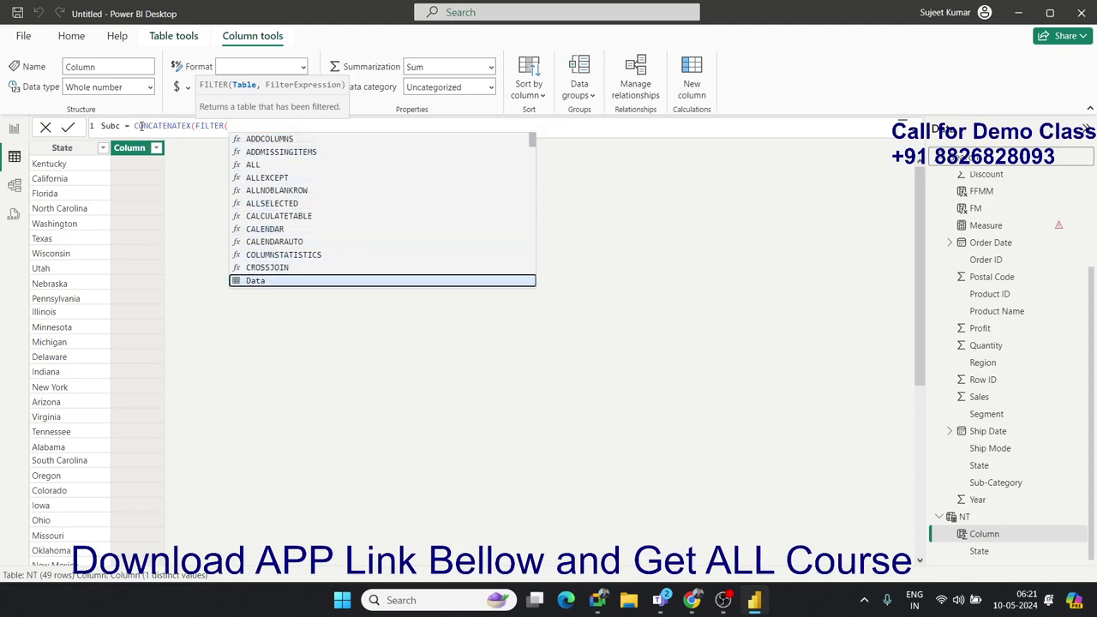
key("Tab")
Step: Add the filter condition Data[State]=NT[State]
type(",")
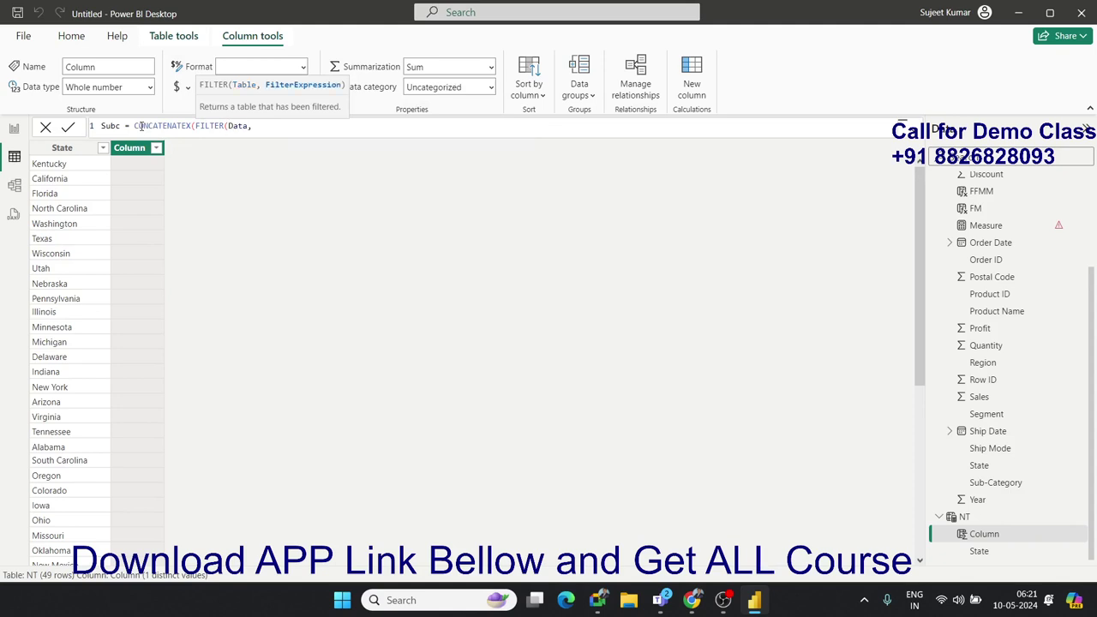
type("sa")
key("Up")
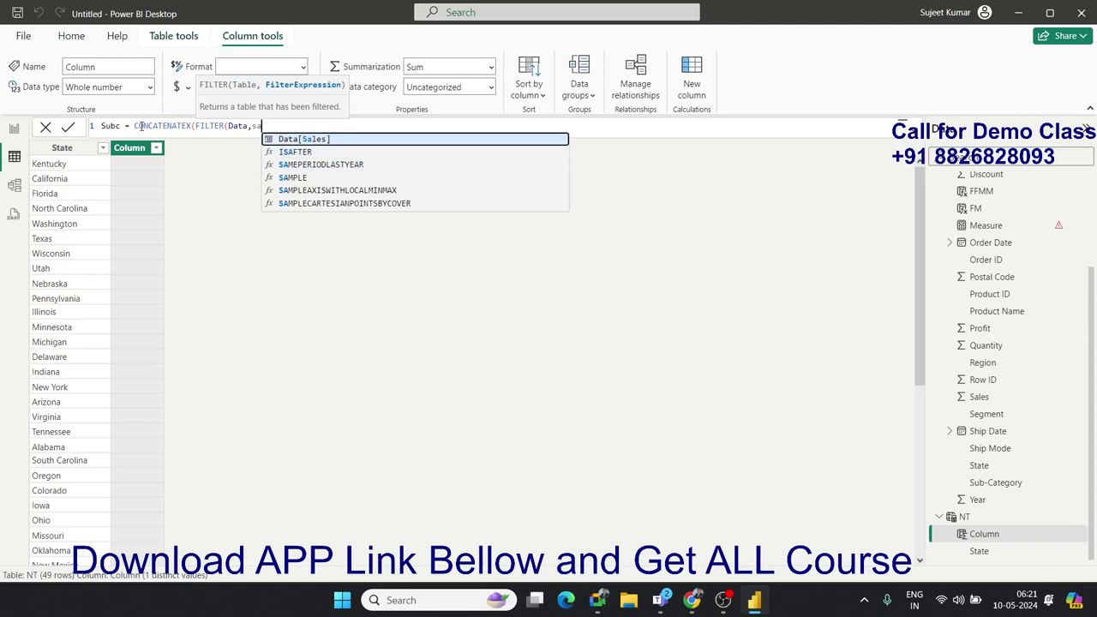
key("Down")
key("Down")
key("BackSpace")
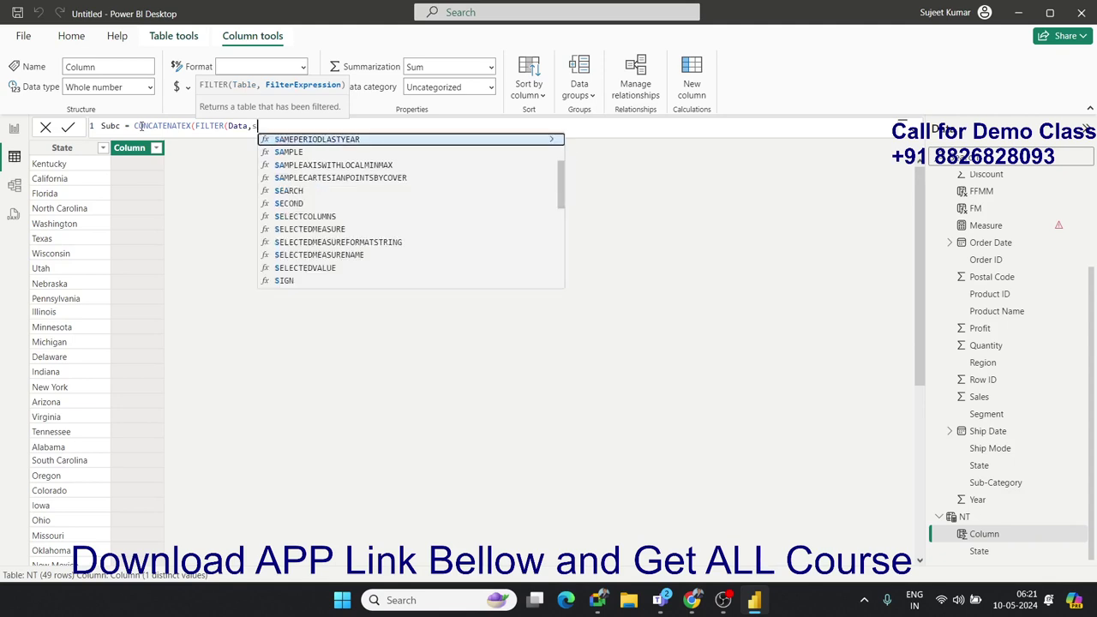
key("BackSpace")
type("s")
type("ta")
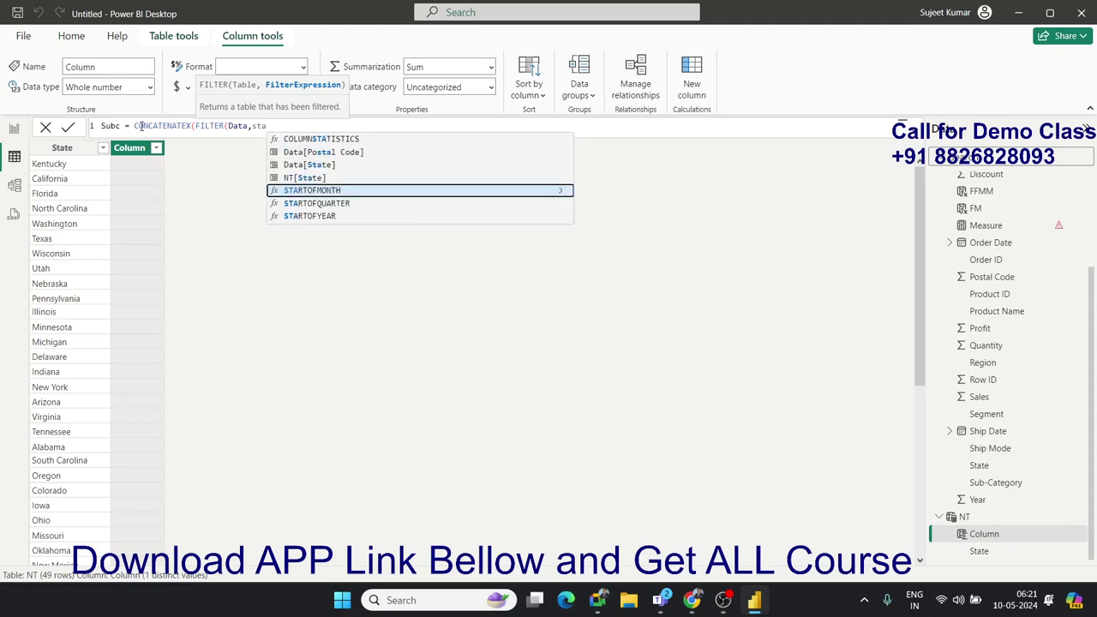
key("Up")
key("Up")
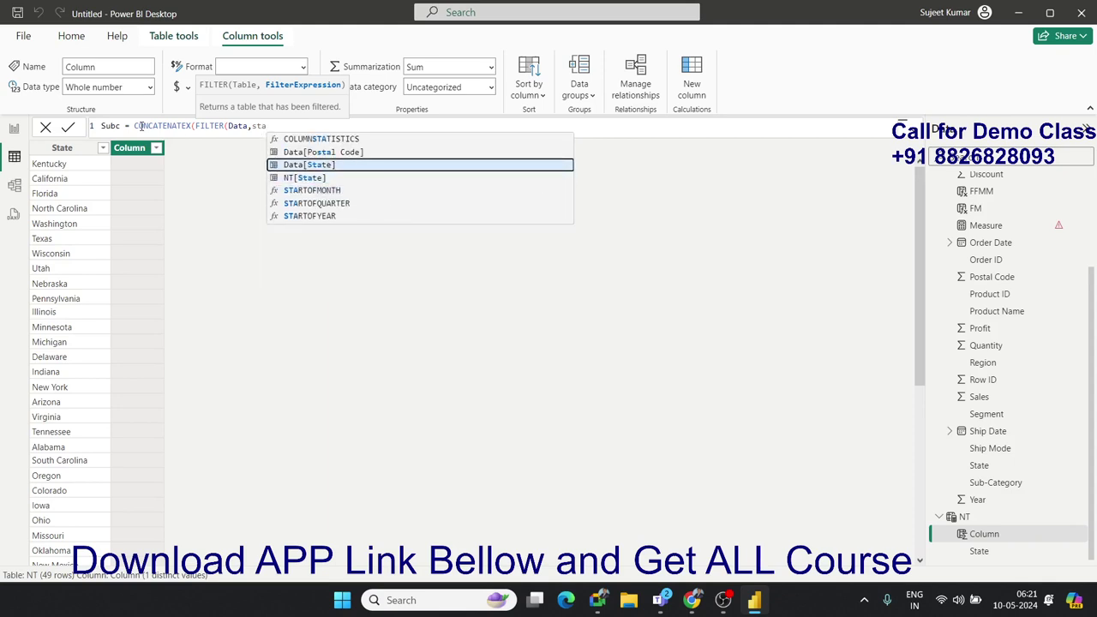
key("Tab")
type("=")
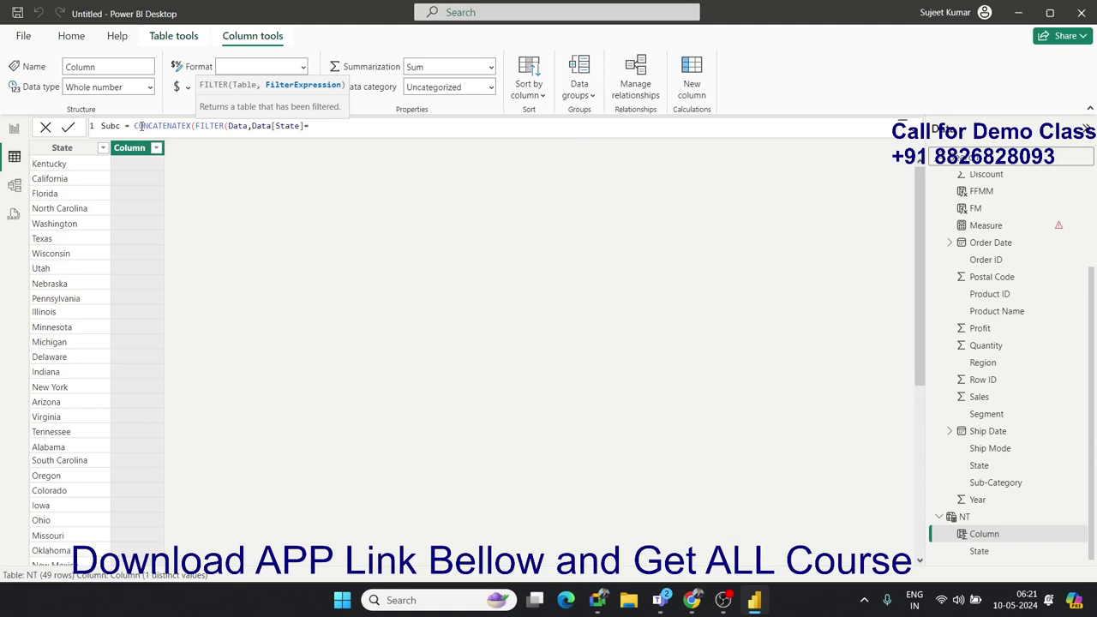
type("n")
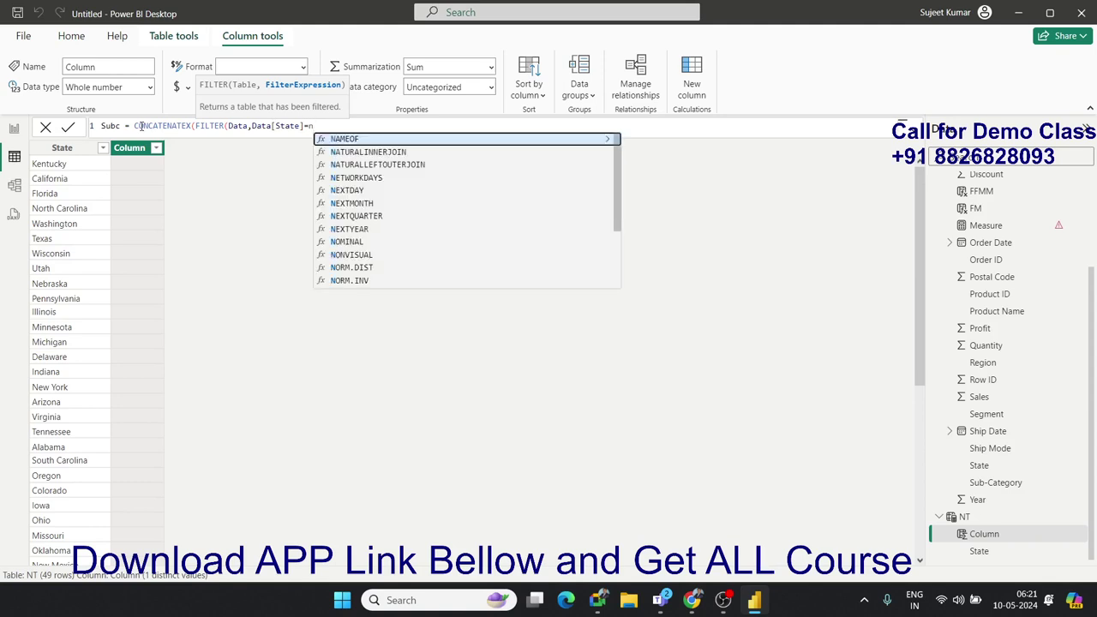
type("t")
key("Down")
key("Tab")
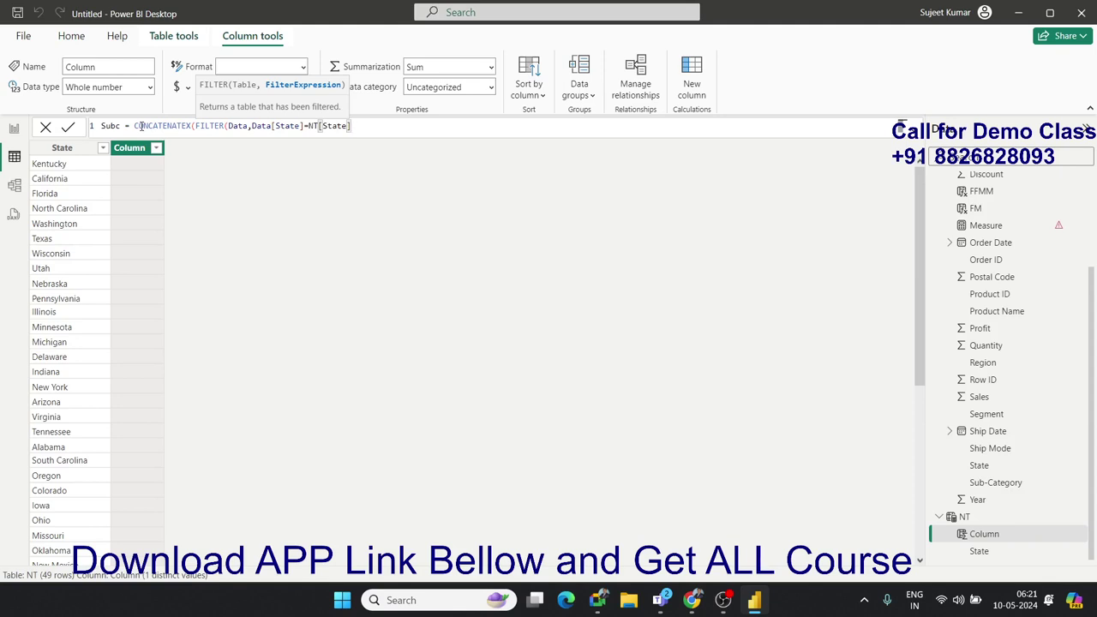
Step: Add Data[Sub-Category], the "-" delimiter and Data[Sales] ordering, closing the parentheses
type("),")
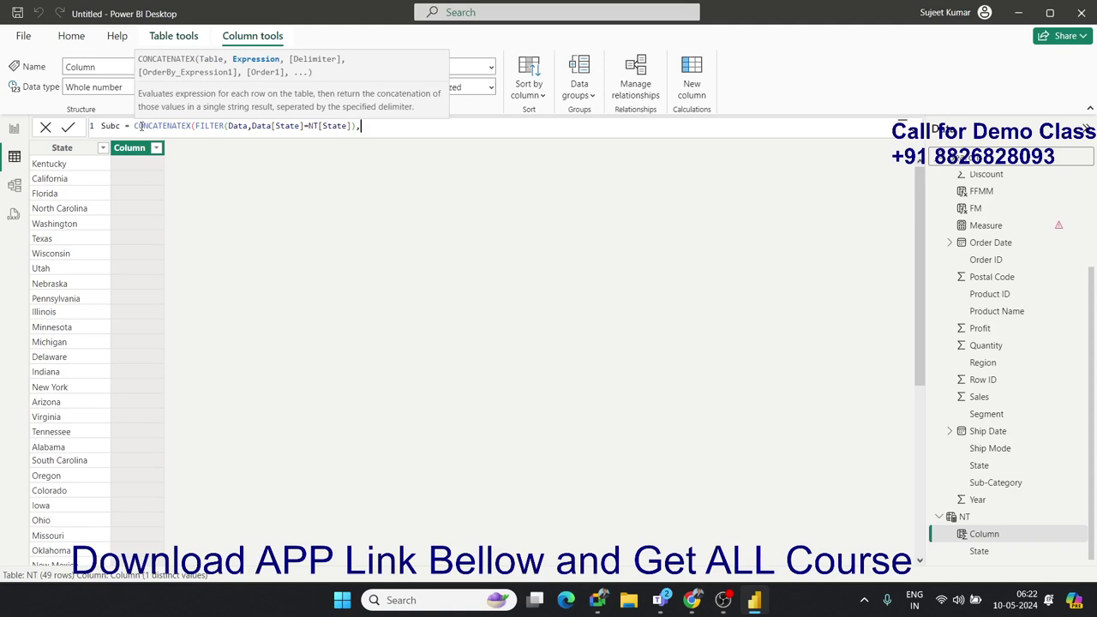
type("sub")
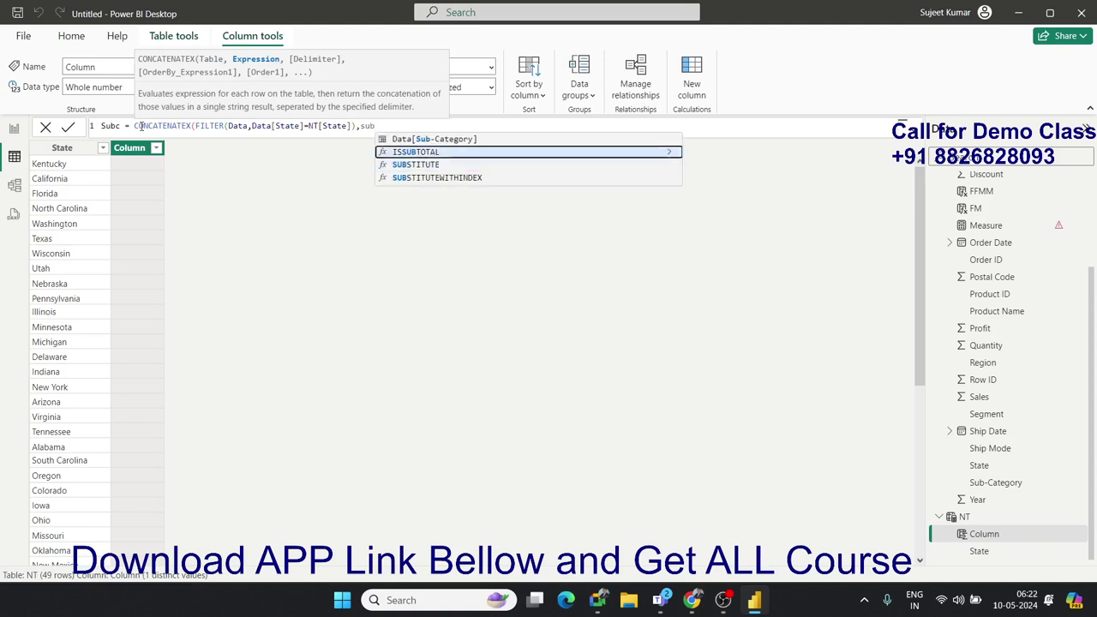
key("Tab")
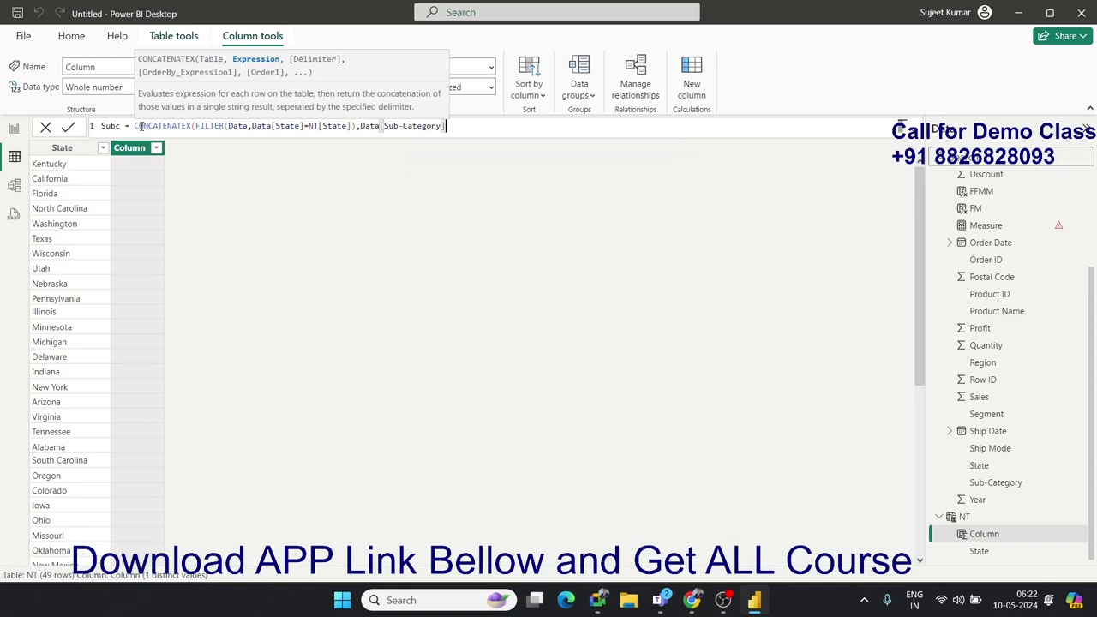
type("&\"-\"")
key("BackSpace")
key("BackSpace")
key("BackSpace")
key("BackSpace")
type(",\"-")
type("\",")
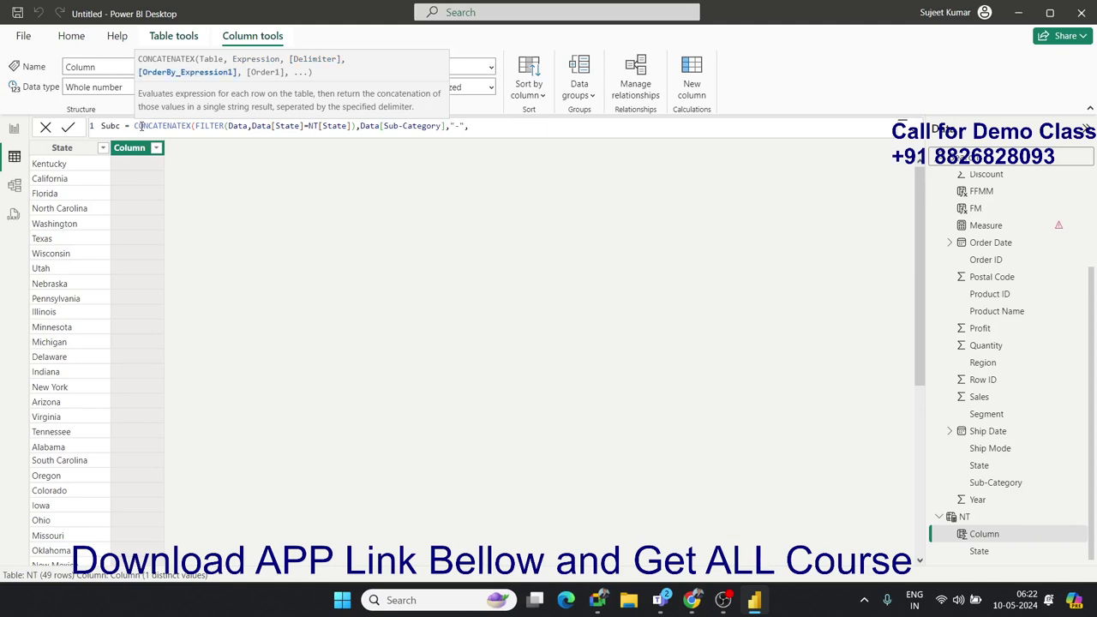
type("sa")
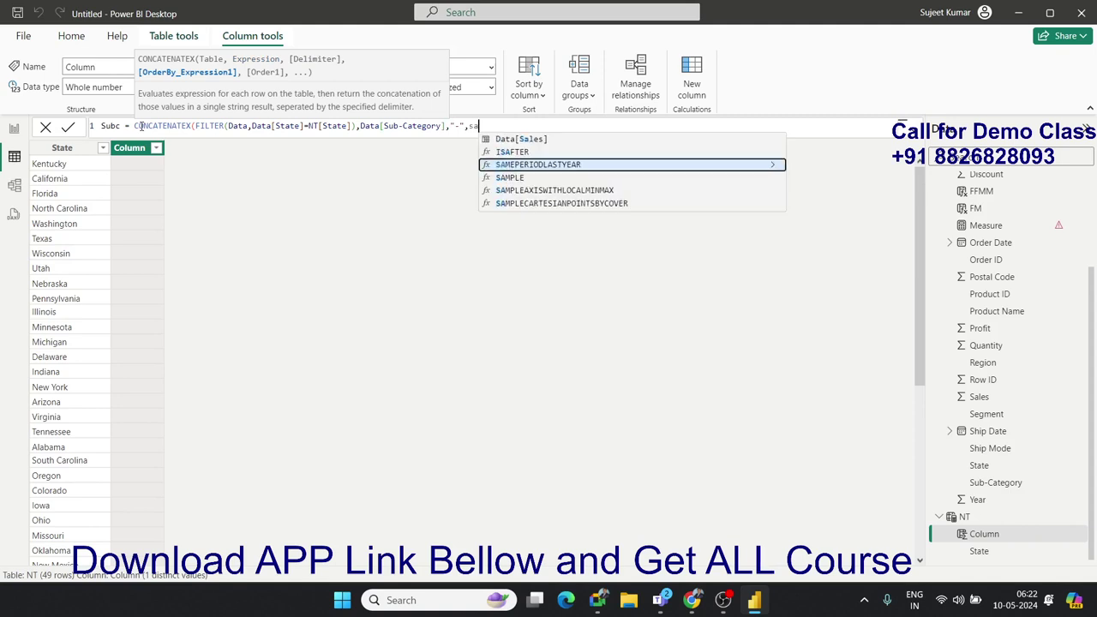
key("Up")
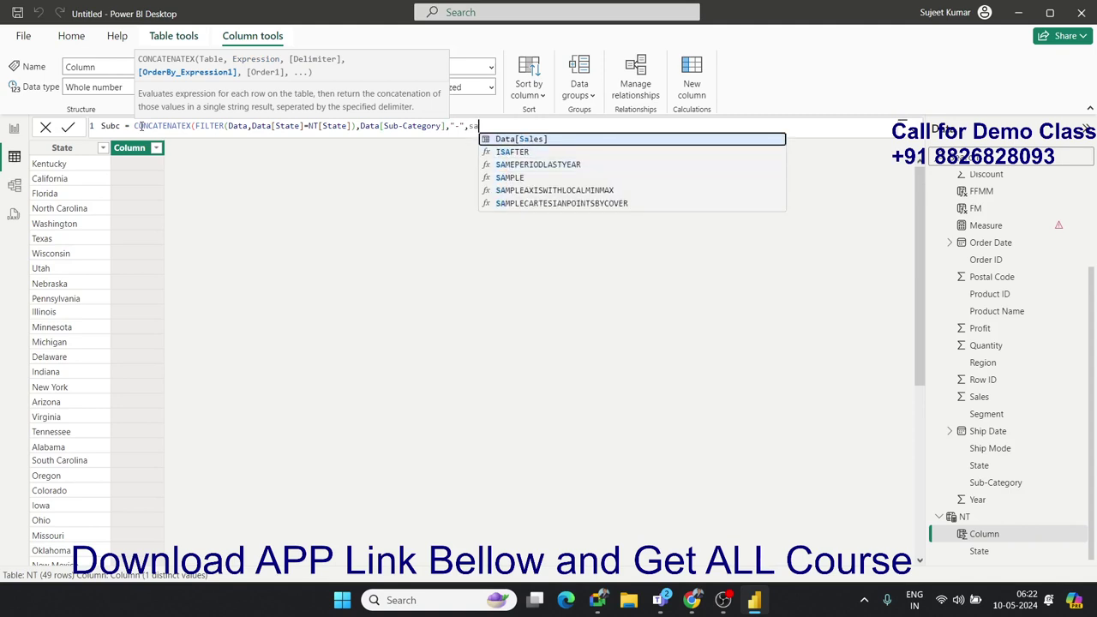
key("Tab")
type(")")
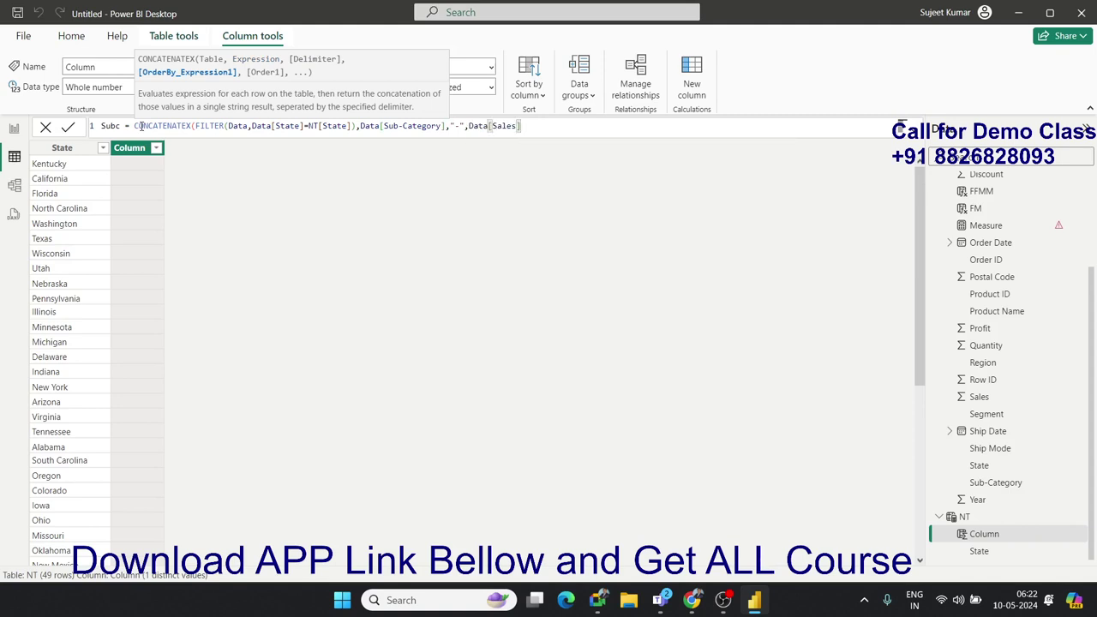
type(")")
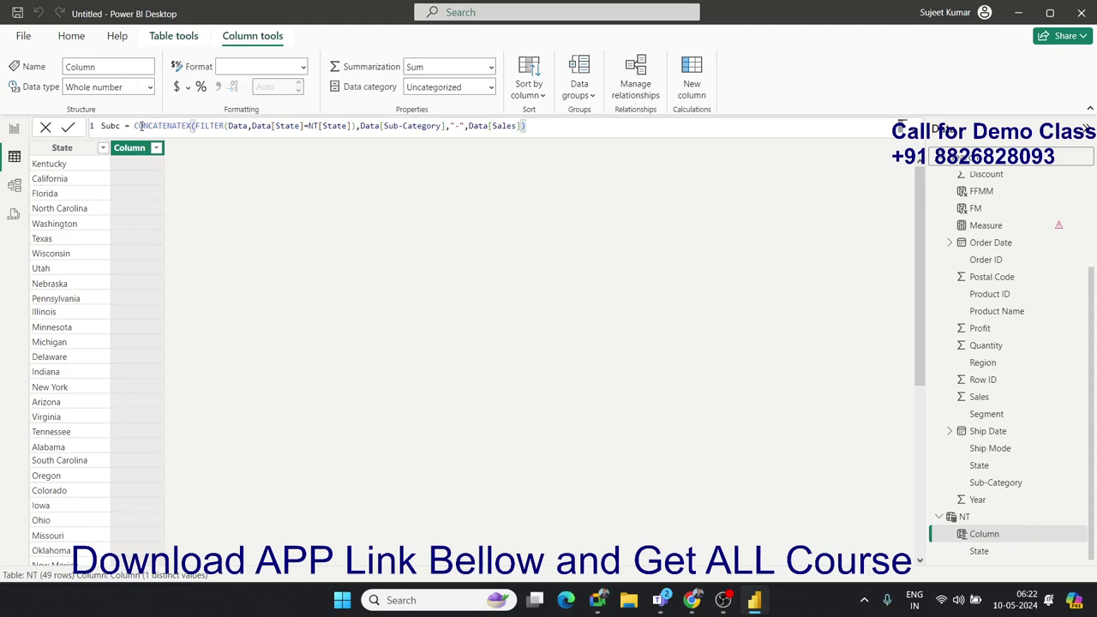
Step: Commit the Subc formula and highlight its FILTER expression
key("Return")
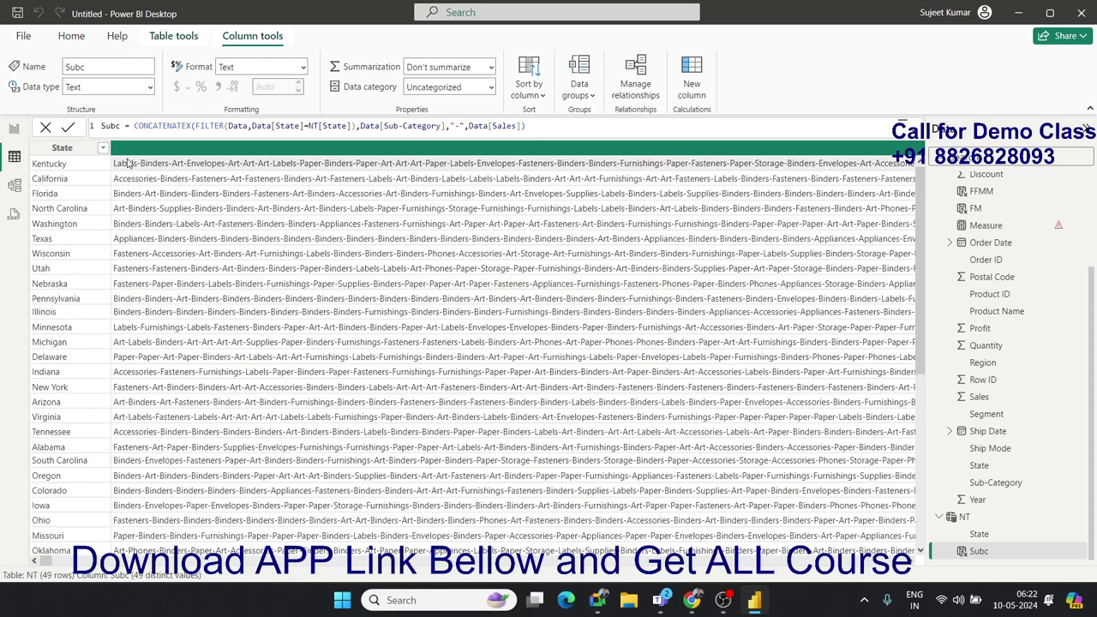
left_click(350, 129)
left_click(233, 130)
left_click_drag(355, 126, 199, 128)
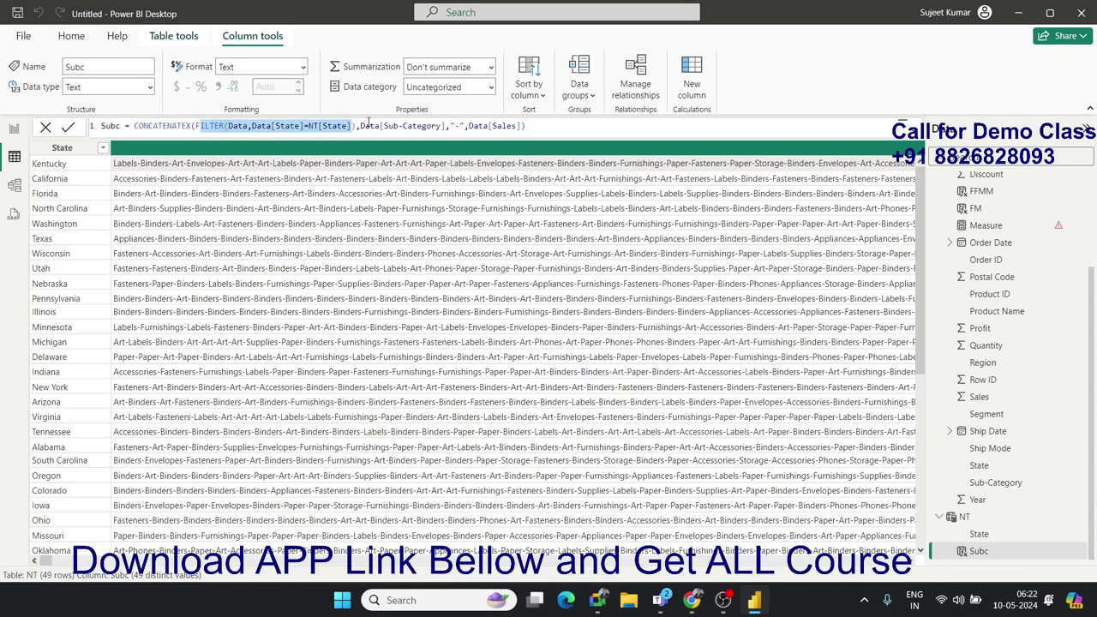
Step: Highlight the Sub-Category argument, the "-" delimiter and the whole CONCATENATEX expression
left_click_drag(361, 126, 457, 125)
left_click(457, 125)
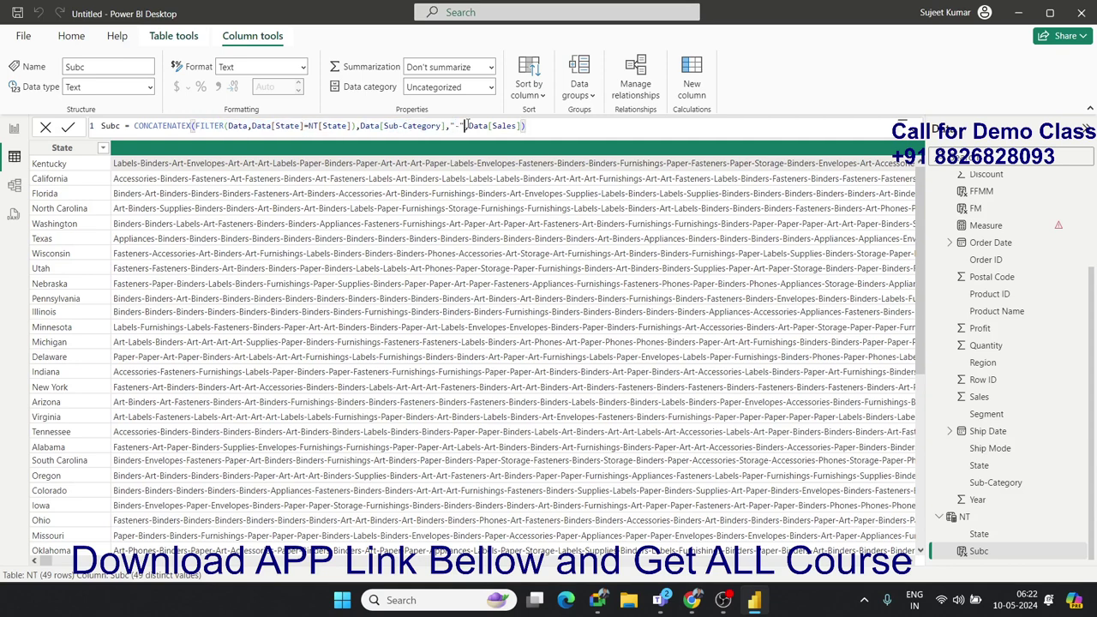
type("-")
left_click_drag(544, 129, 137, 125)
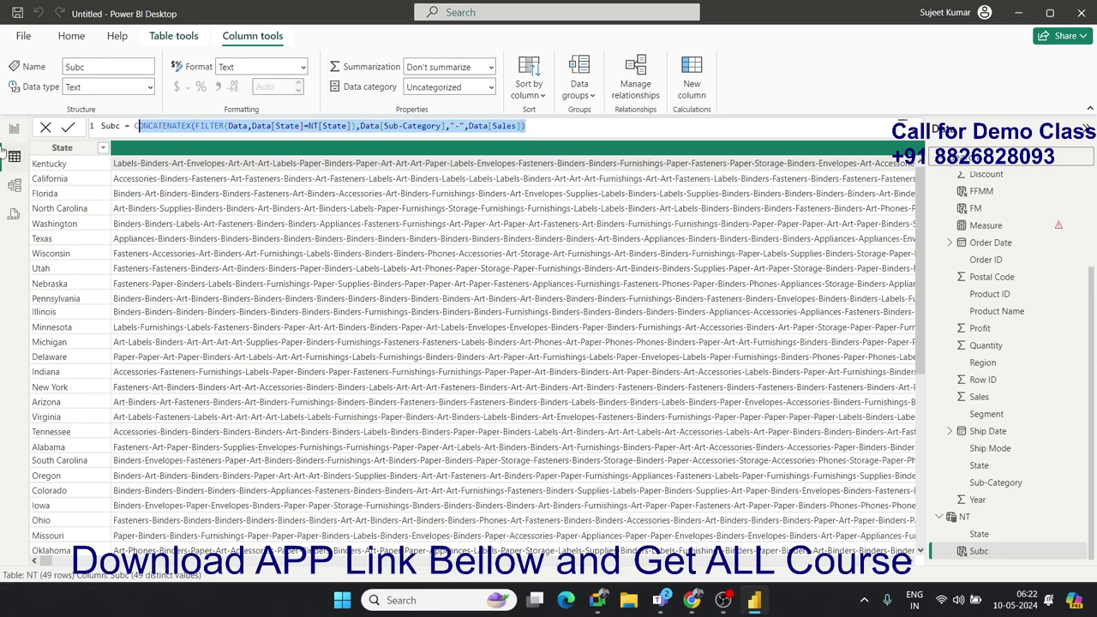
scroll(341, 226, "down", 5)
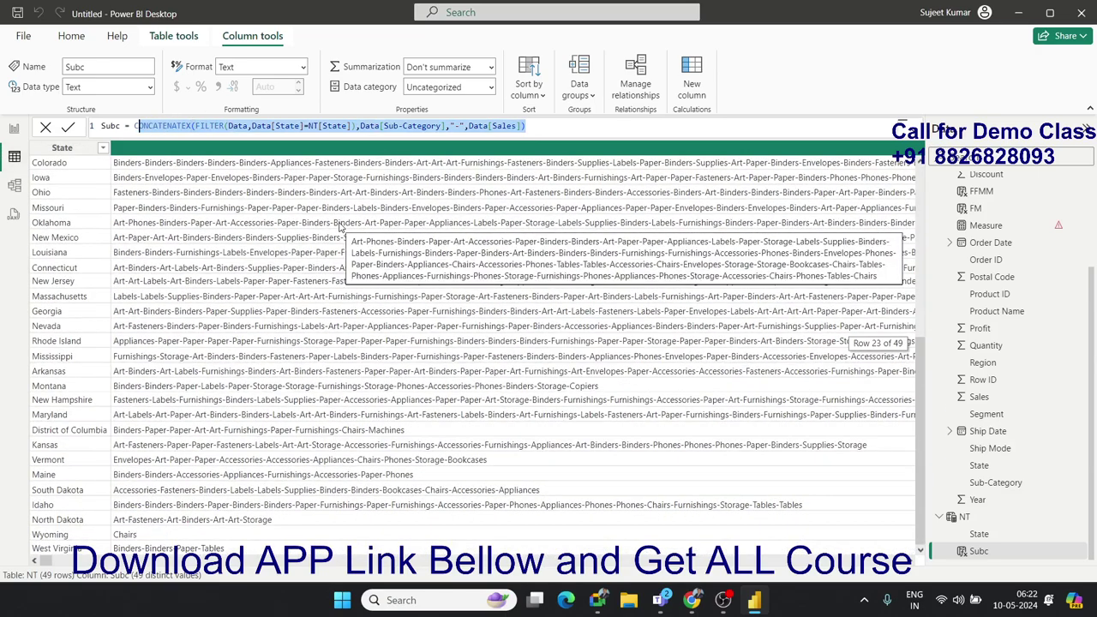
scroll(343, 224, "down", 2)
scroll(343, 224, "up", 3)
scroll(343, 224, "up", 3)
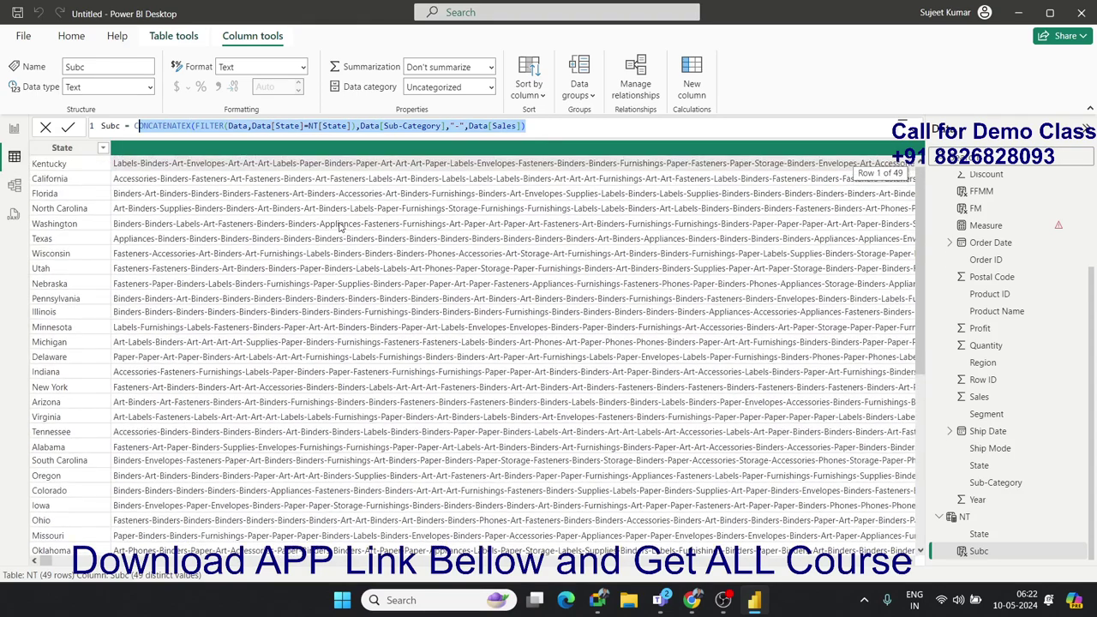
left_click(530, 126)
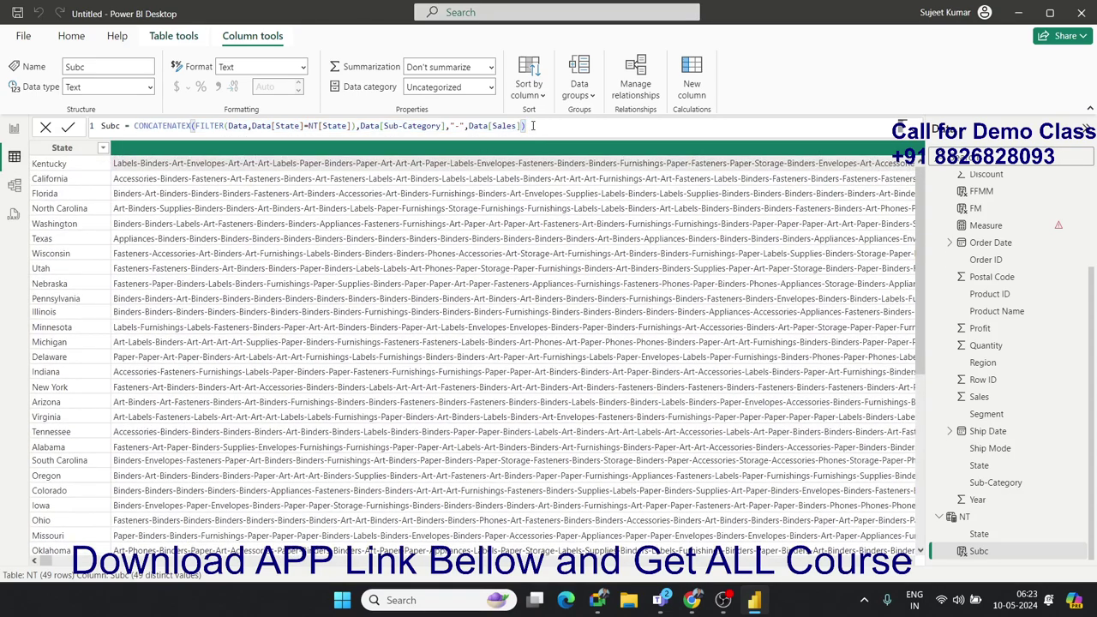
Step: Remove the Data[Sales] argument so the Subc CONCATENATEX formula ends with ,"-"), and commit it
key("BackSpace")
key("BackSpace")
key("BackSpace")
key("BackSpace")
key("BackSpace")
key("BackSpace")
key("BackSpace")
key("BackSpace")
key("BackSpace")
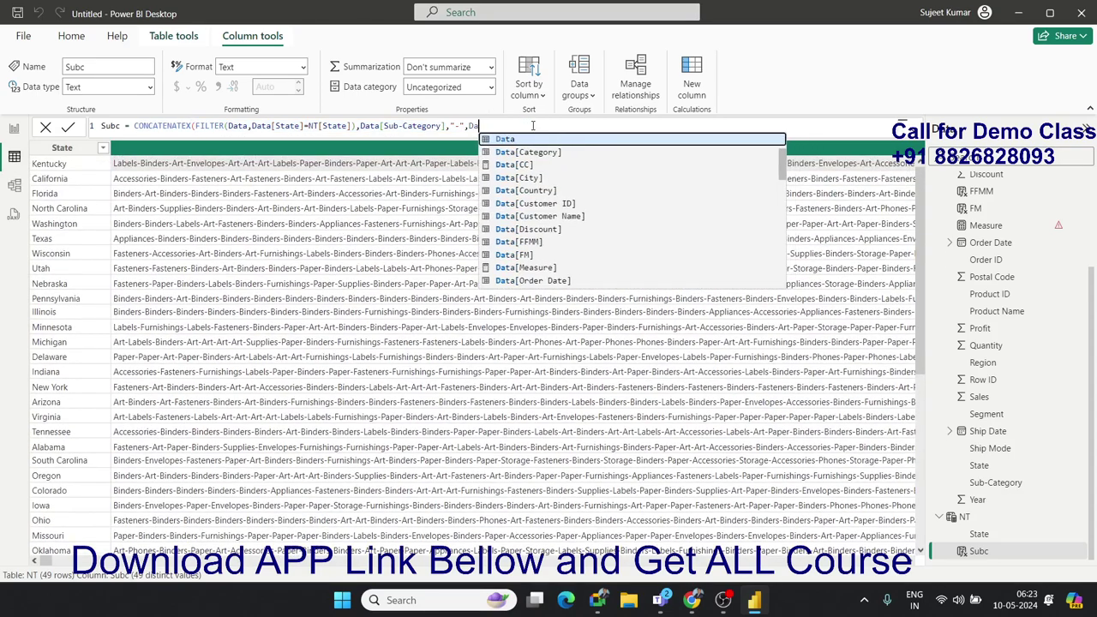
key("BackSpace")
key("BackSpace")
key("BackSpace")
key("BackSpace")
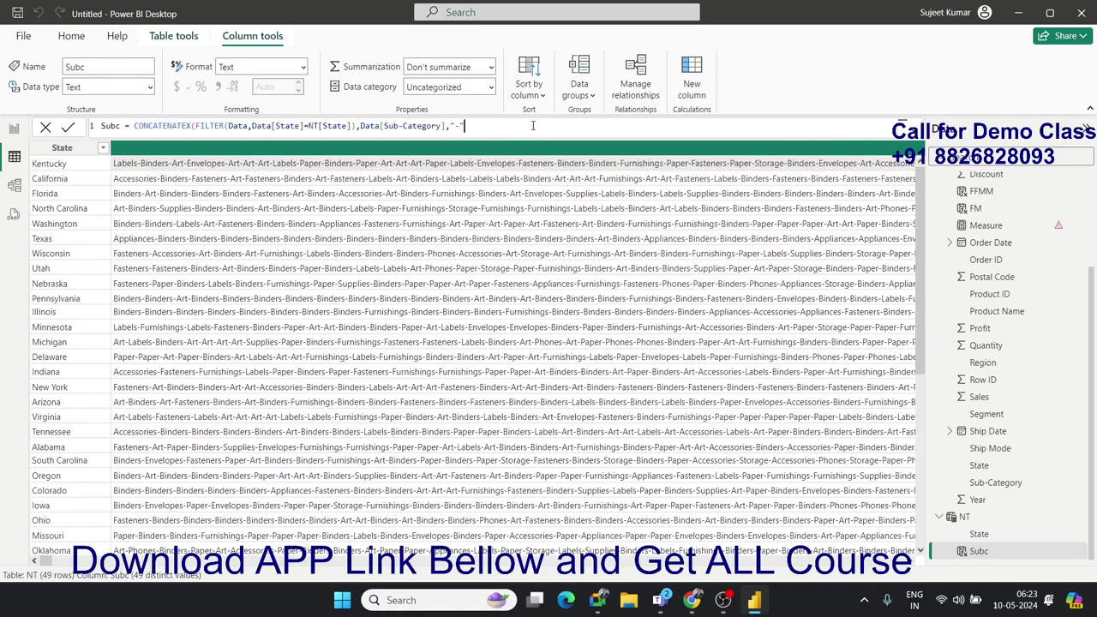
key("BackSpace")
key("BackSpace")
key("BackSpace")
key("BackSpace")
type(",\"")
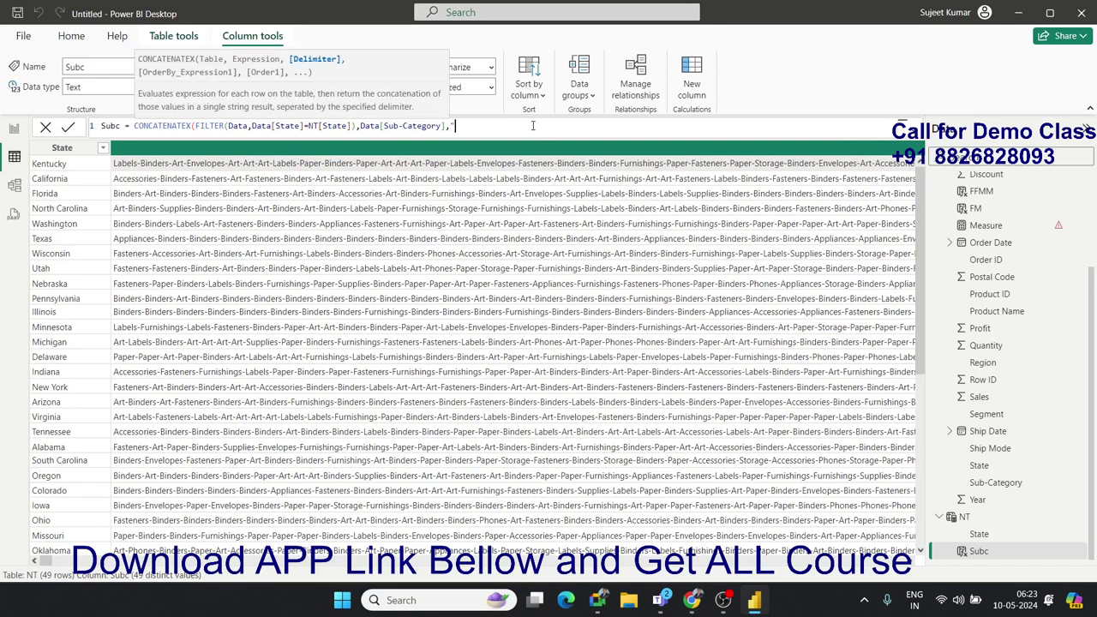
type("-\"")
type(")")
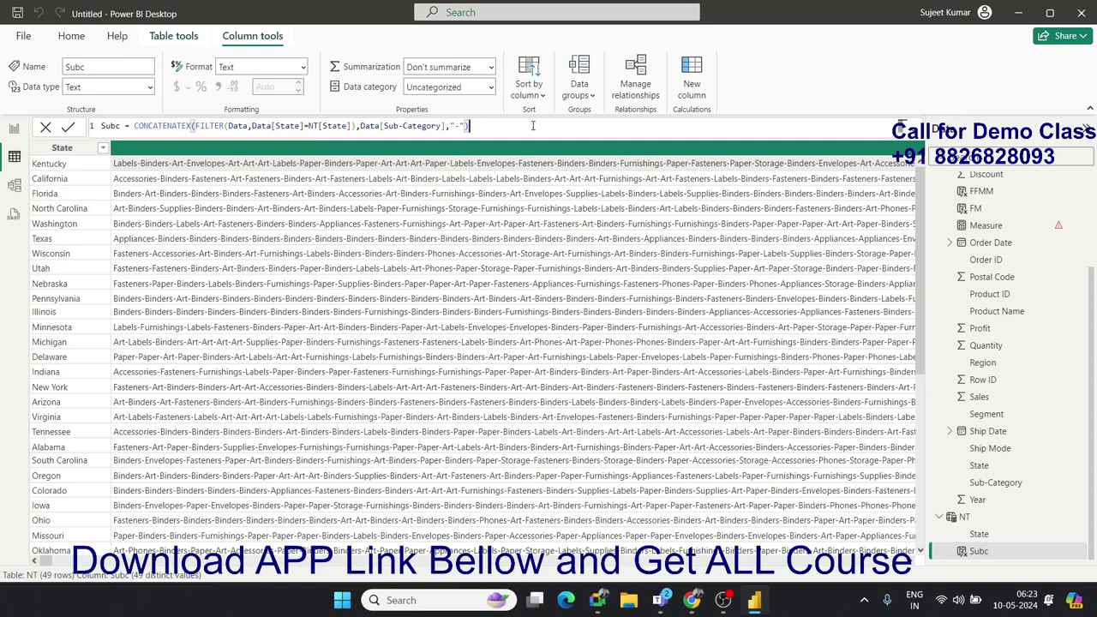
key("Return")
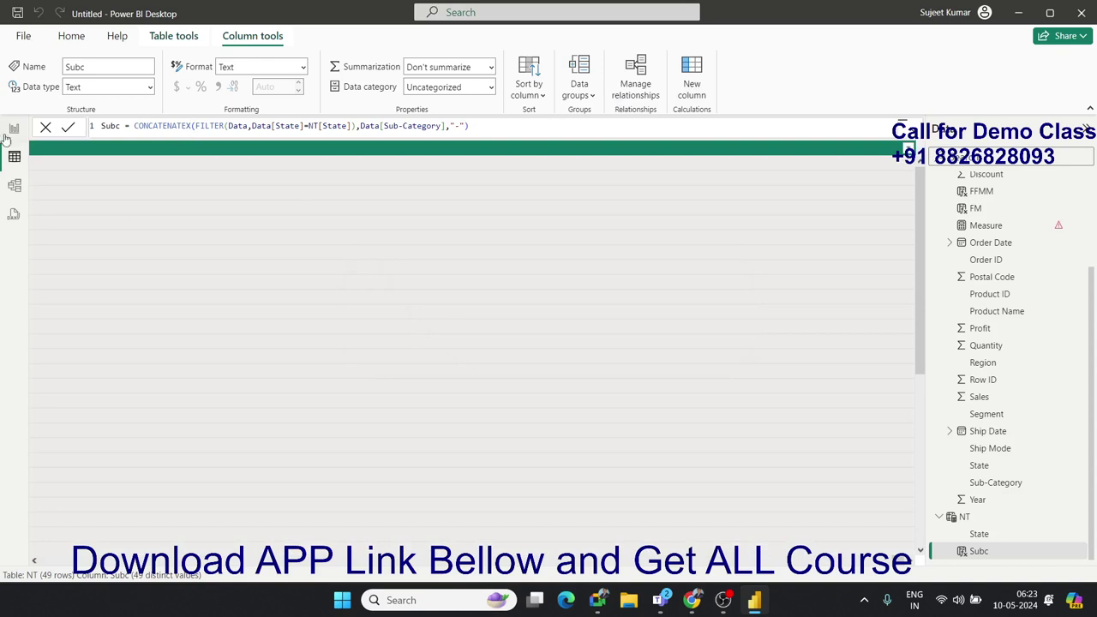
double_click(160, 123)
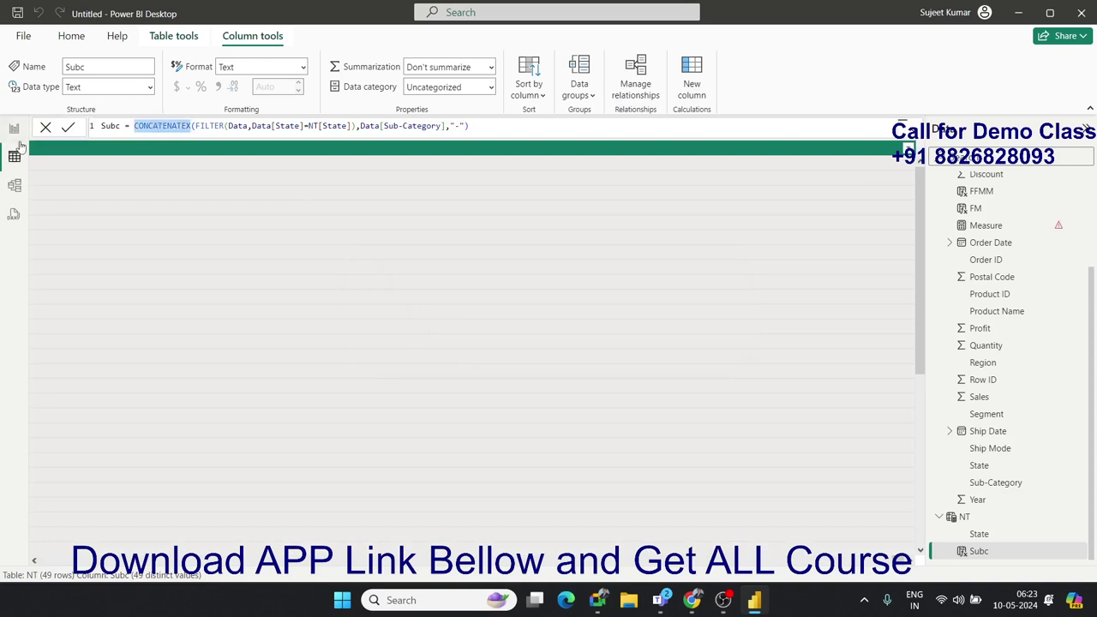
left_click(10, 159)
Step: Go to Report view and back to Table view, then display the Data table's rows
left_click(13, 129)
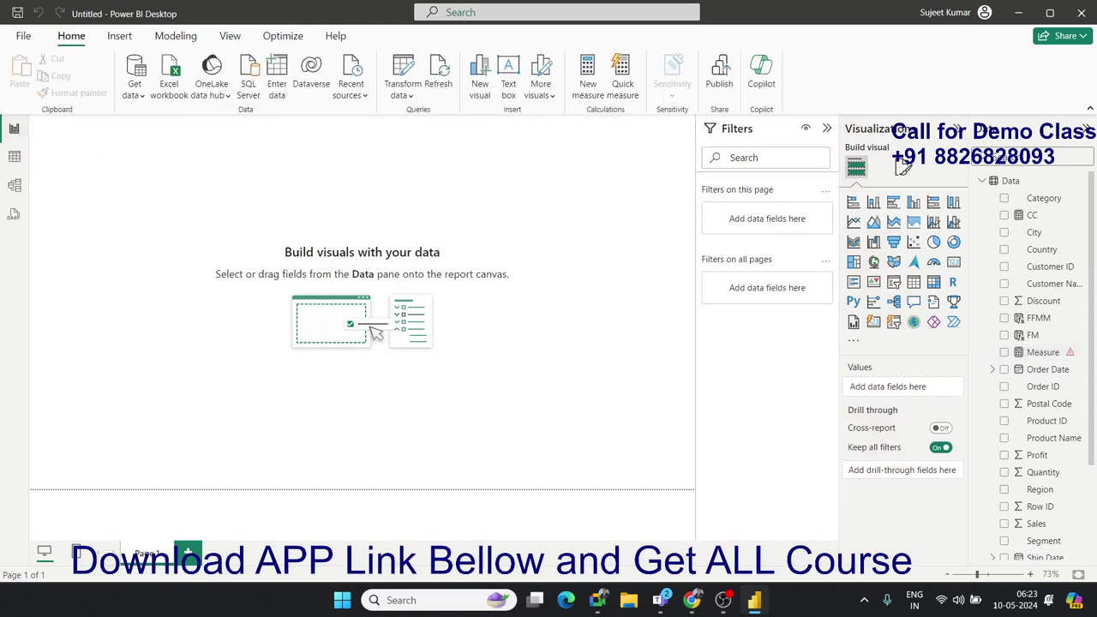
left_click(691, 600)
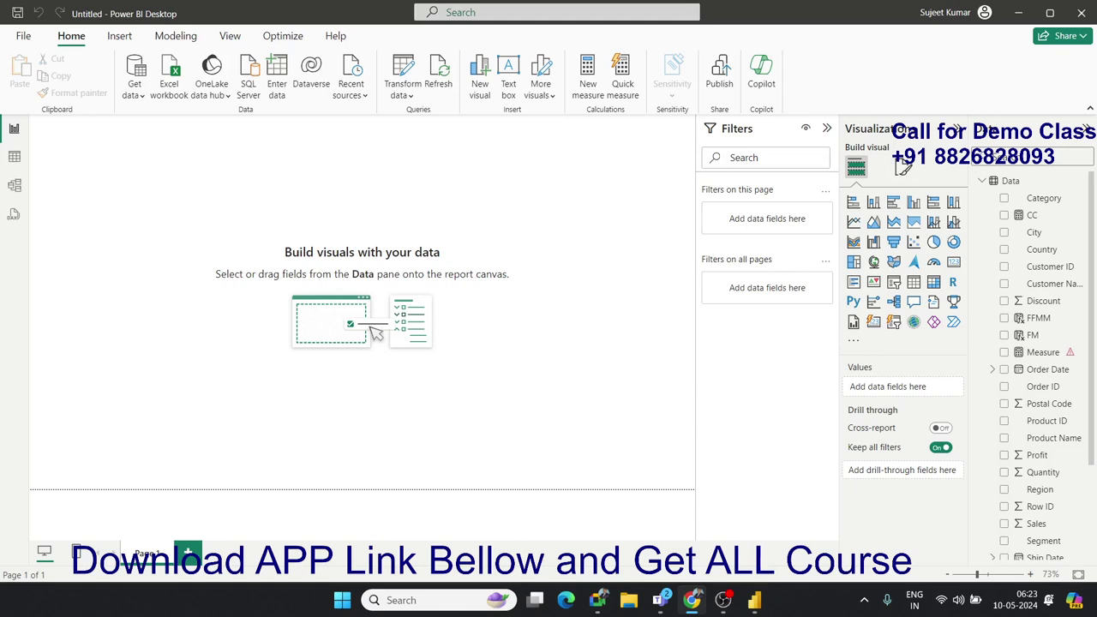
left_click(14, 157)
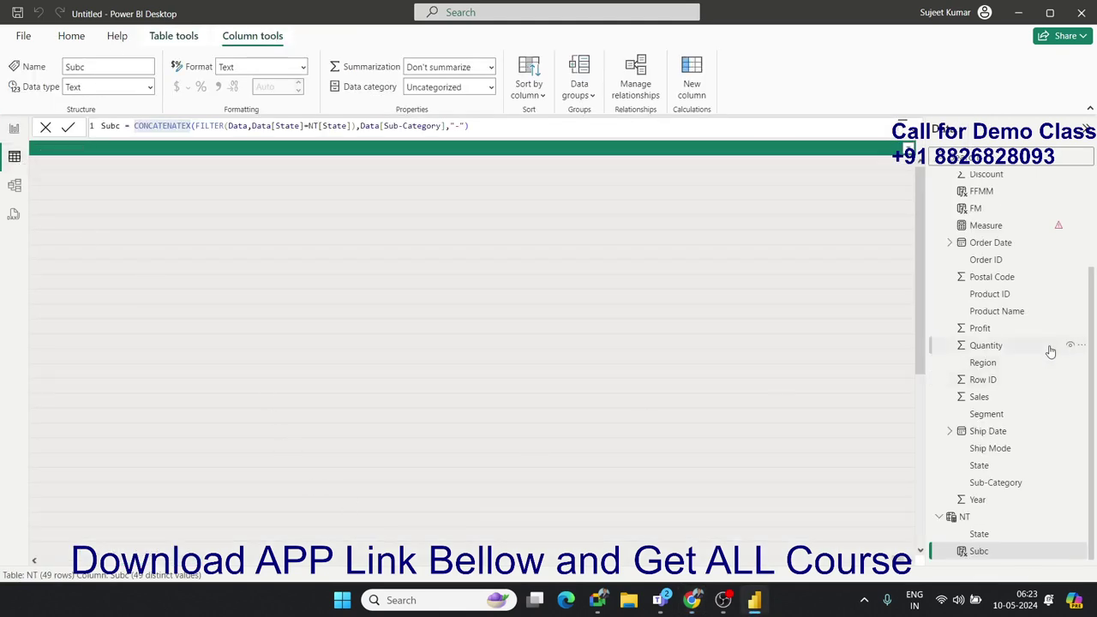
scroll(1050, 351, "up", 3)
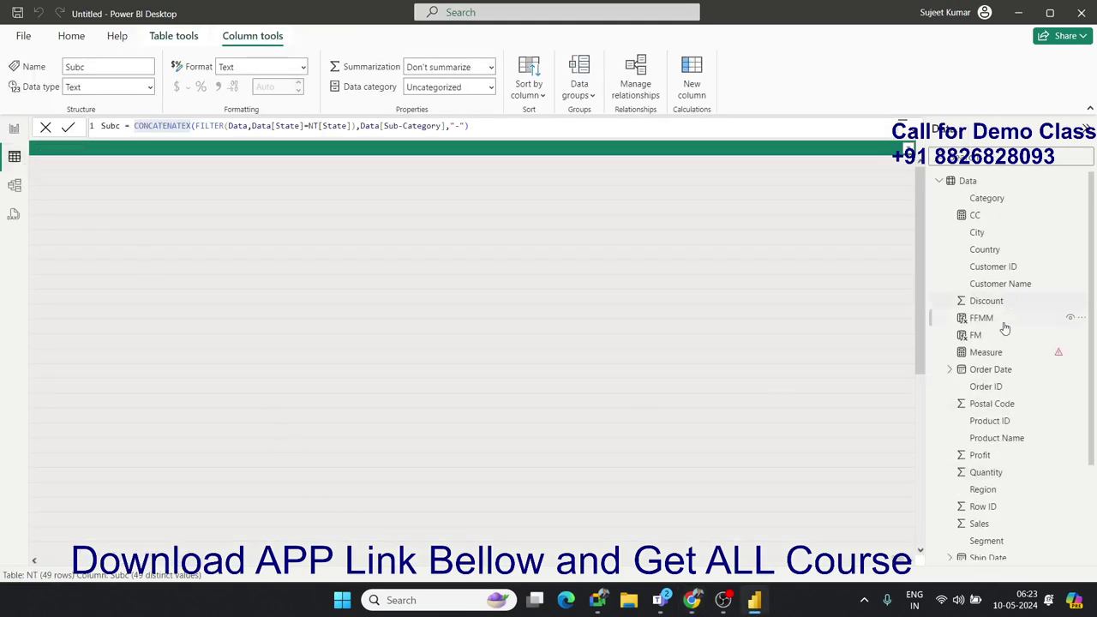
left_click(968, 182)
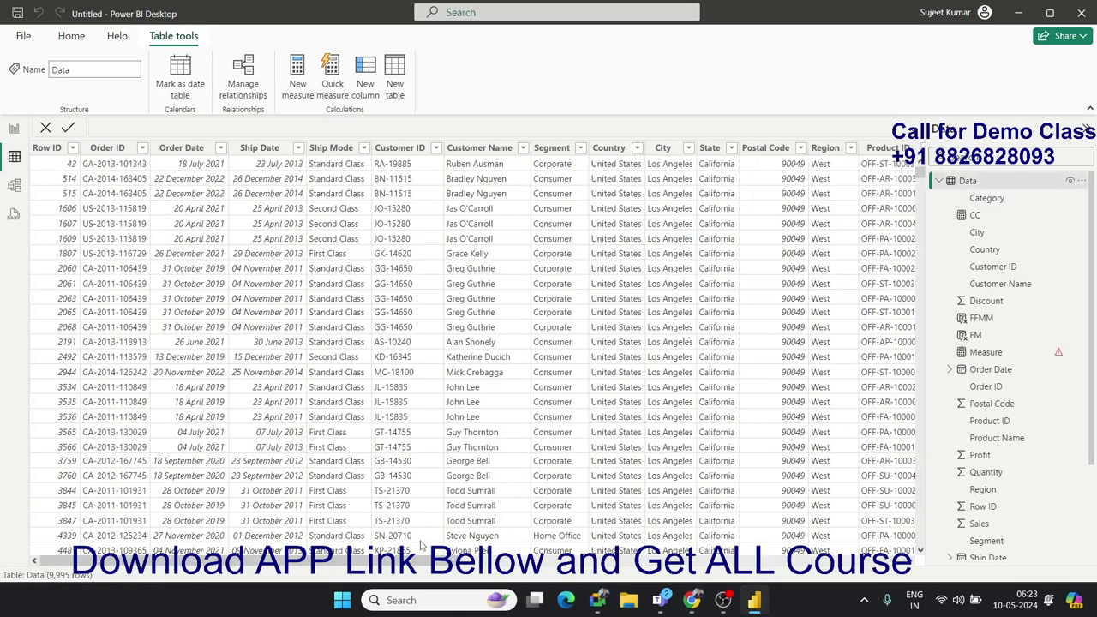
mouse_move(388, 563)
left_mouse_down()
mouse_move(857, 559)
mouse_move(354, 512)
left_mouse_up()
Step: Add a new Data column with the formula CC = LEFT(Data[Order ID],2)
left_click(92, 237)
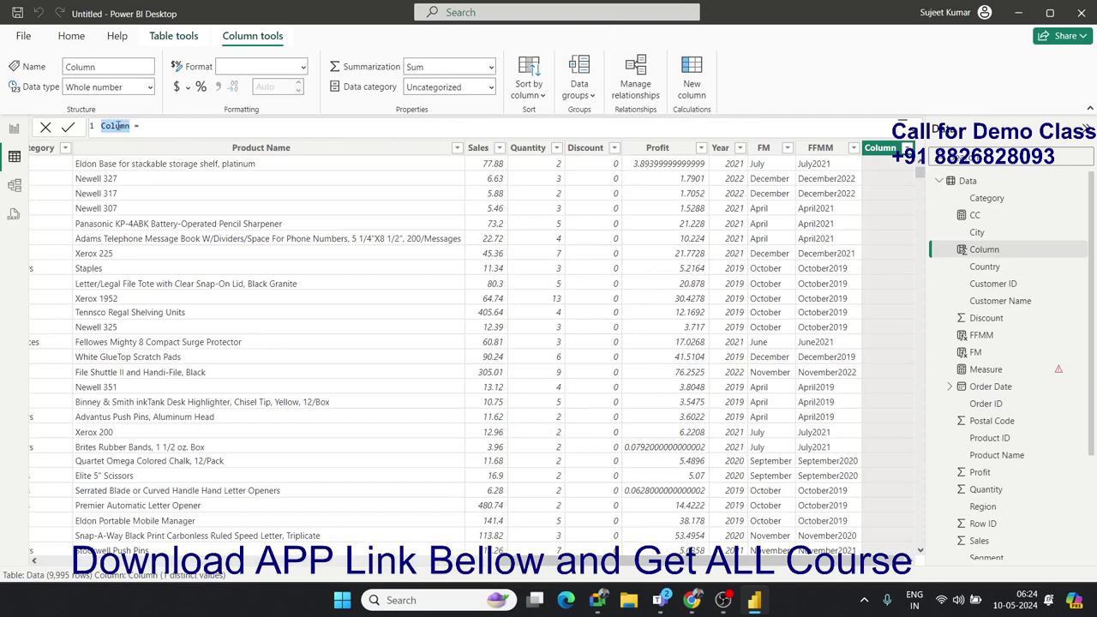
type("CC = ")
type("le")
key("Tab")
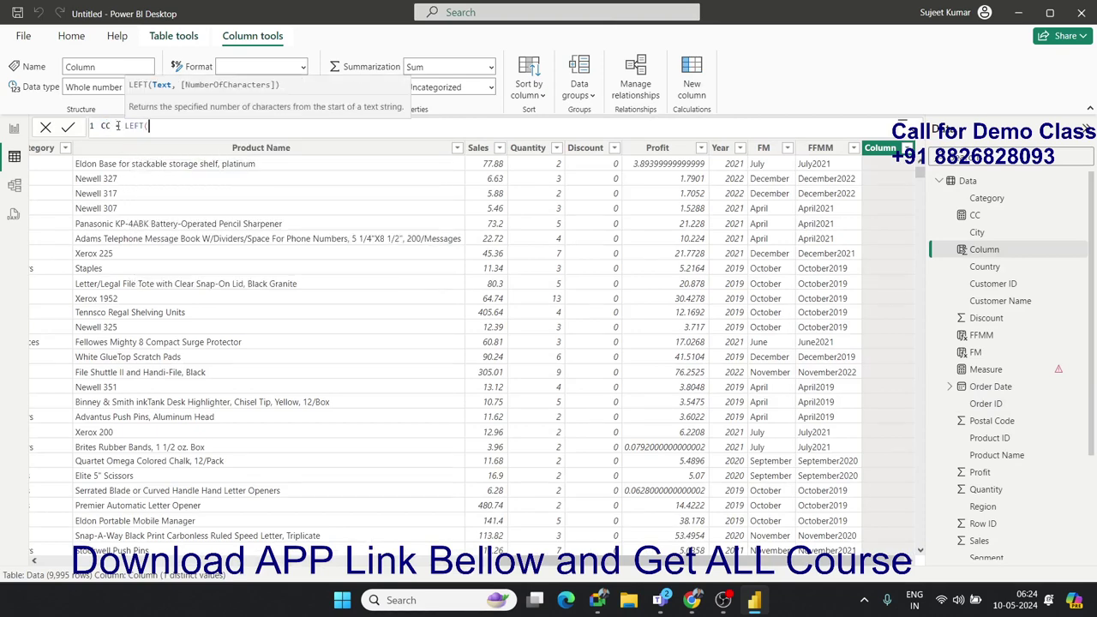
type("ord")
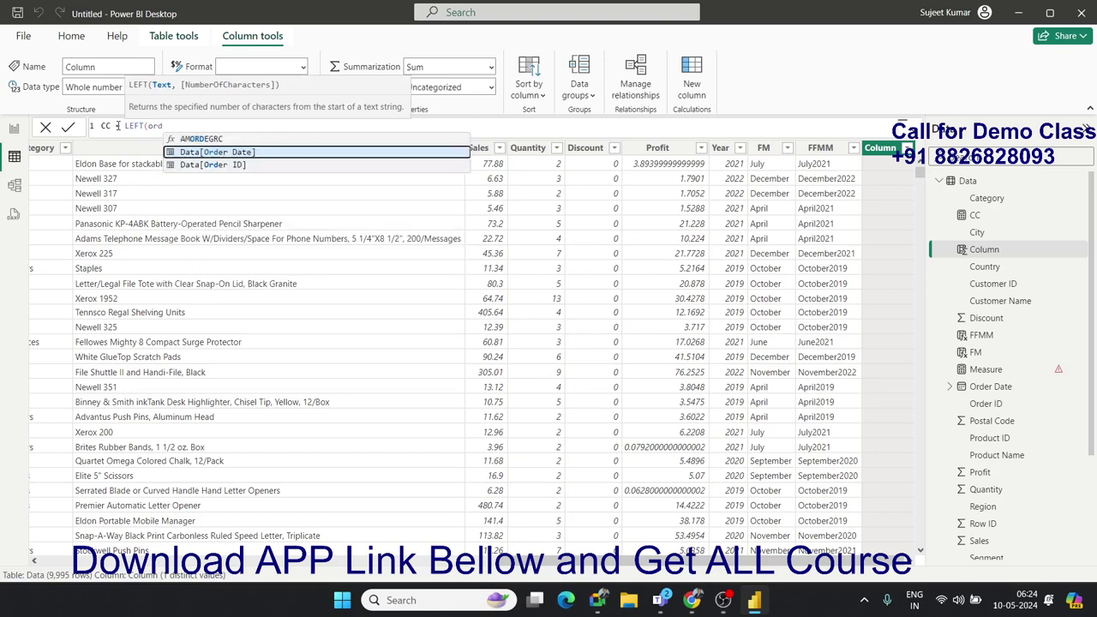
key("Down")
key("Tab")
type(",2")
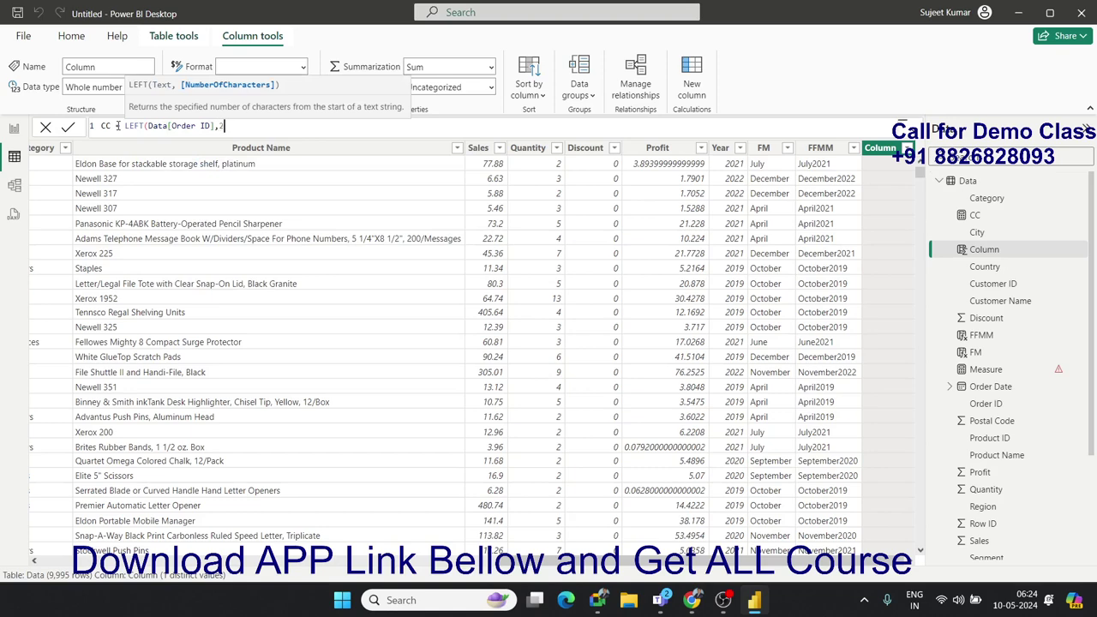
type(")")
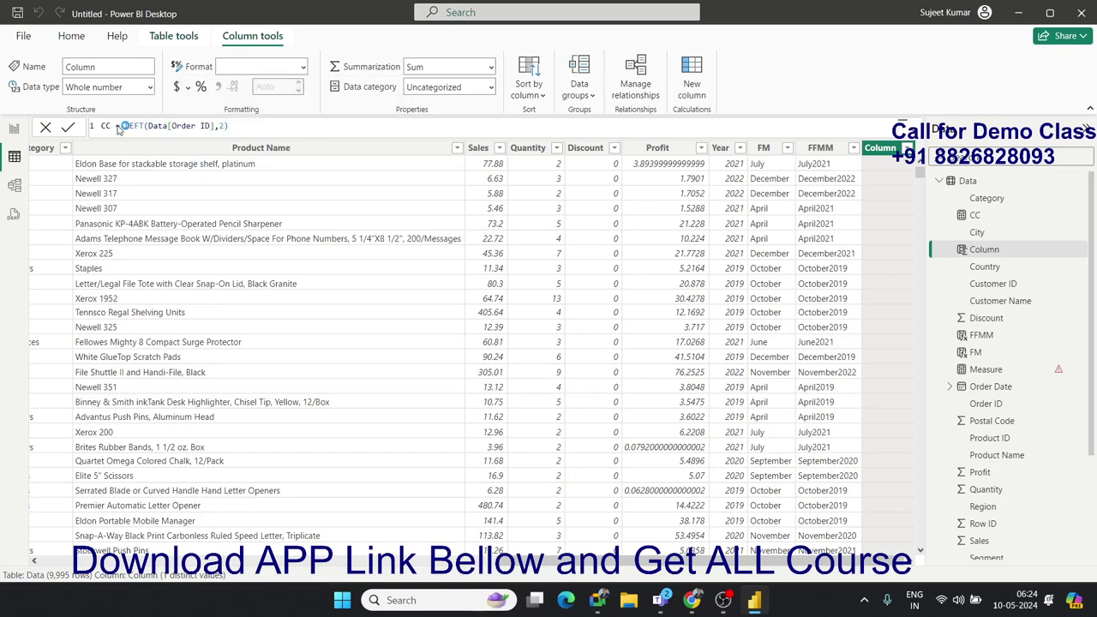
key("Return")
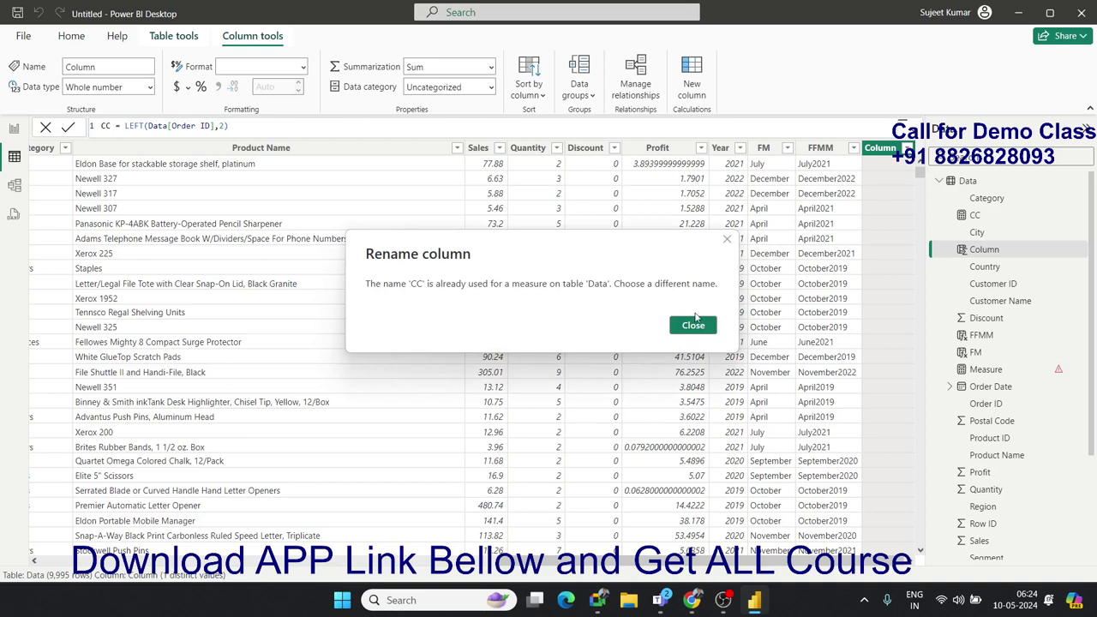
Step: Dismiss the duplicate-name error and rename the column to C_C
left_click(696, 326)
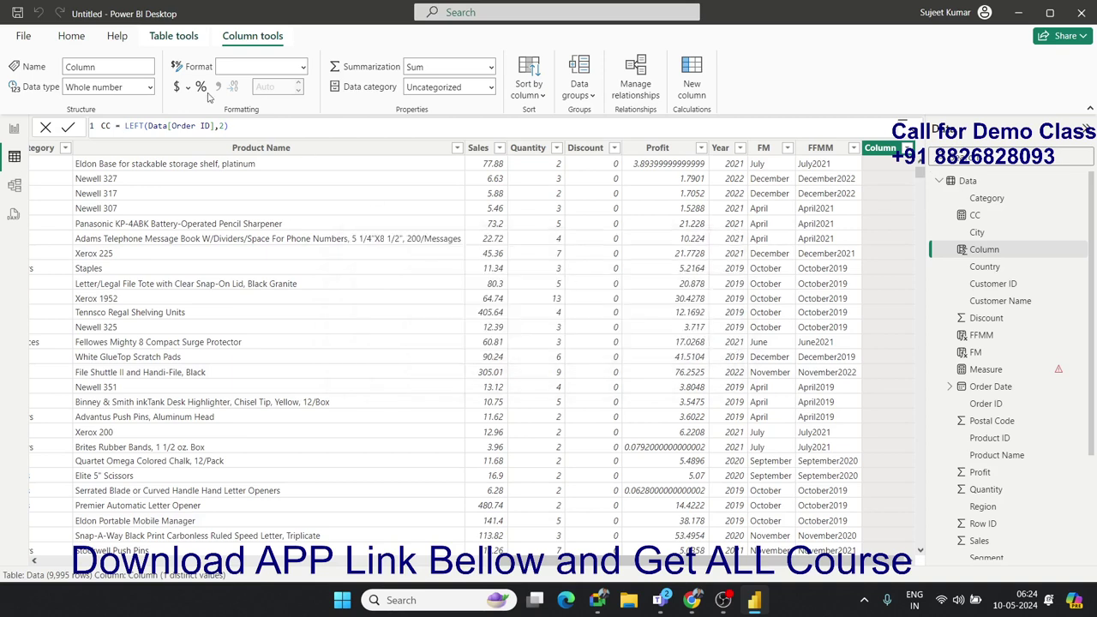
double_click(105, 125)
type("C_C")
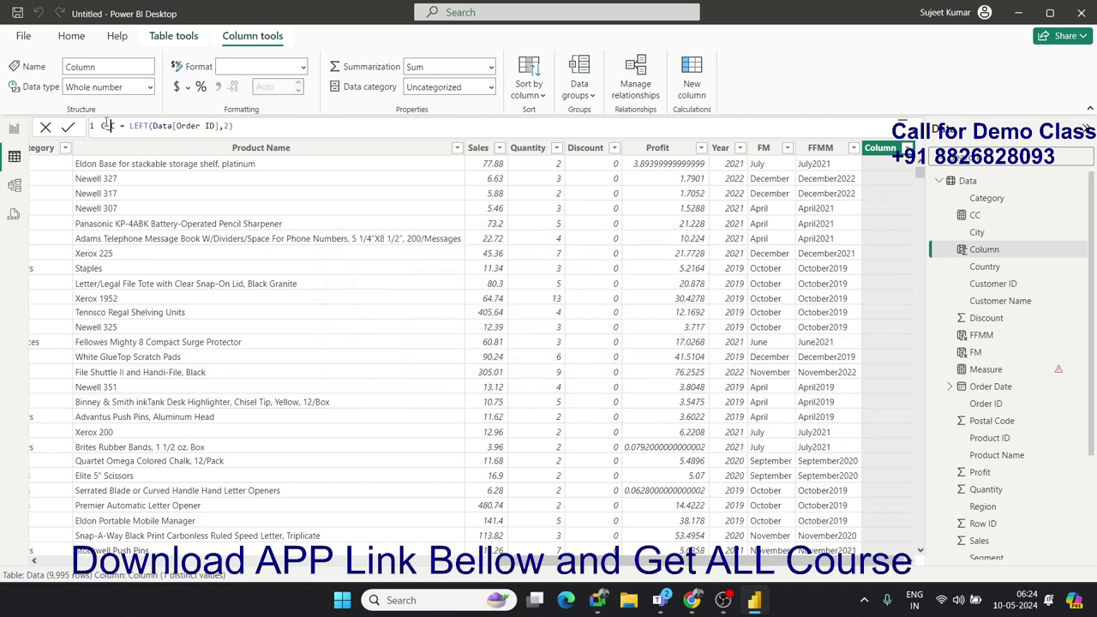
left_click(280, 128)
key("Return")
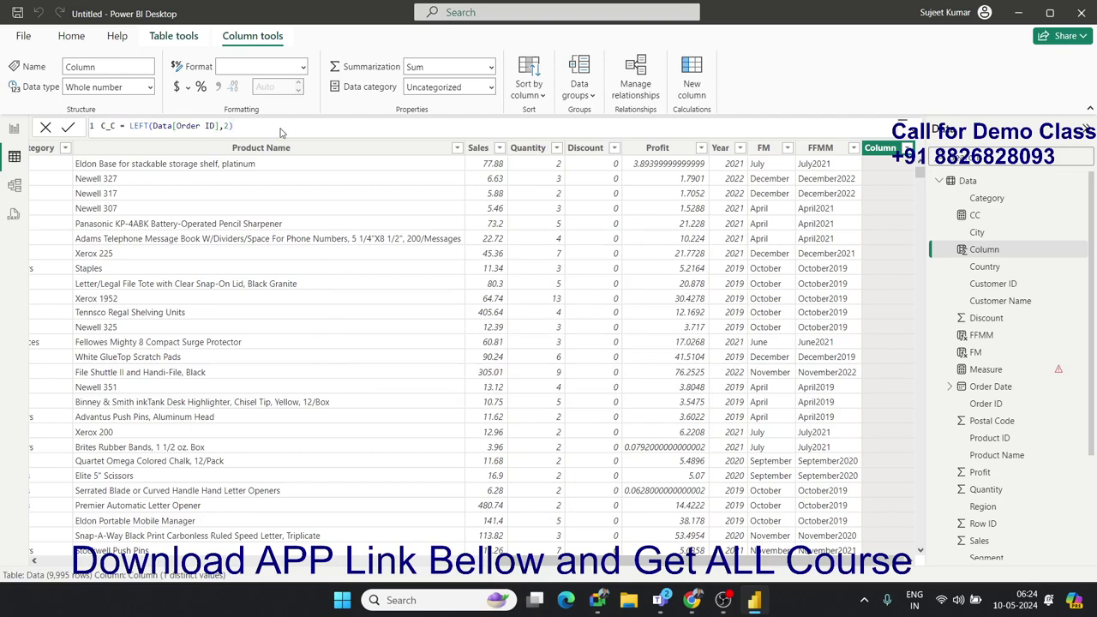
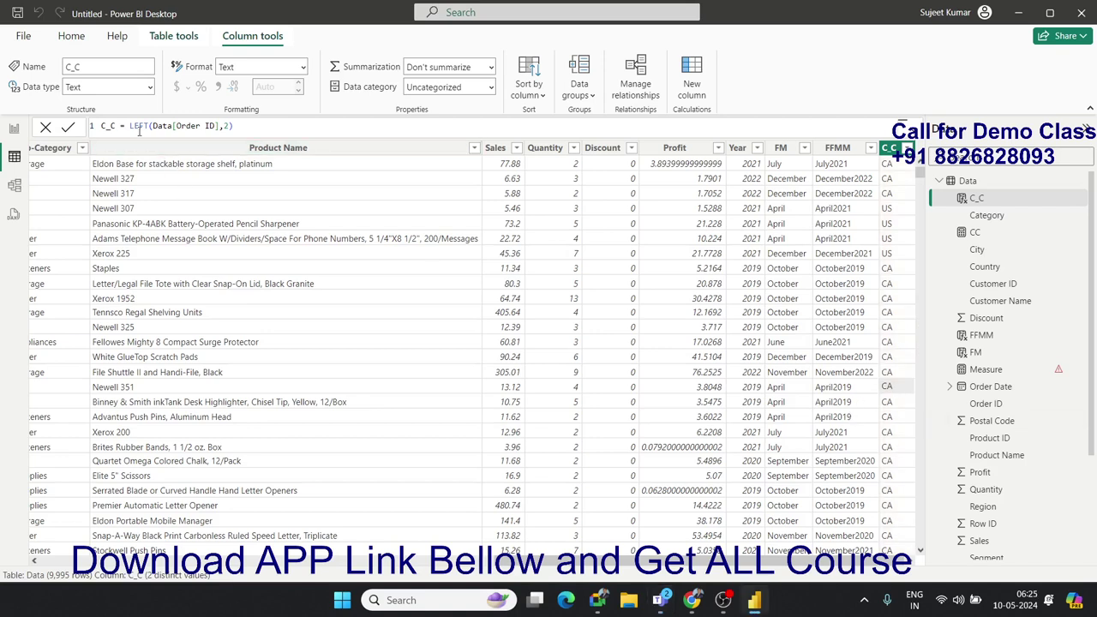
Step: Append ="ca" to the C_C formula so it compares the first two characters with ca
left_click(243, 123)
type("=\"")
type("ca\"")
key("Return")
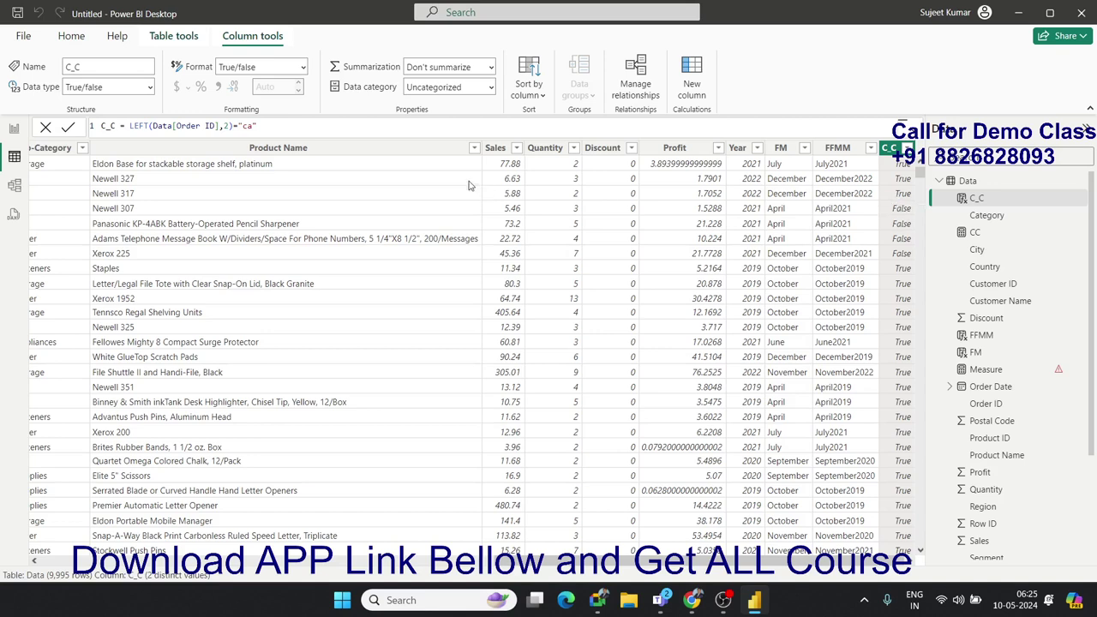
Step: Rewrite C_C as EXACT(LEFT(Data[Order ID],2),"CA") for a case-sensitive prefix comparison
double_click(131, 126)
type("ex")
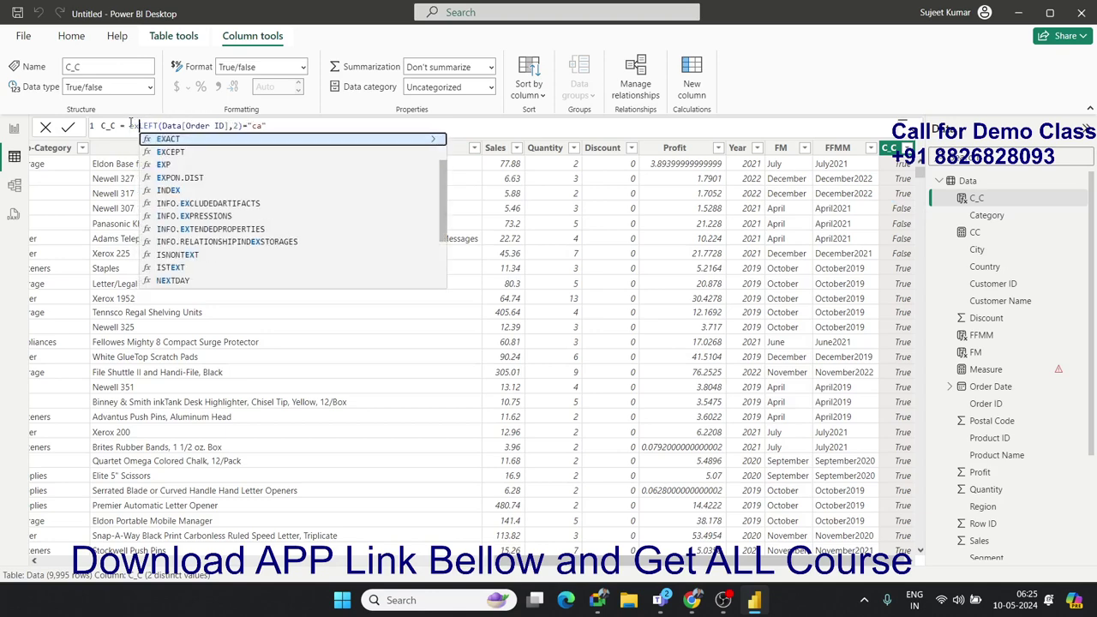
key("Tab")
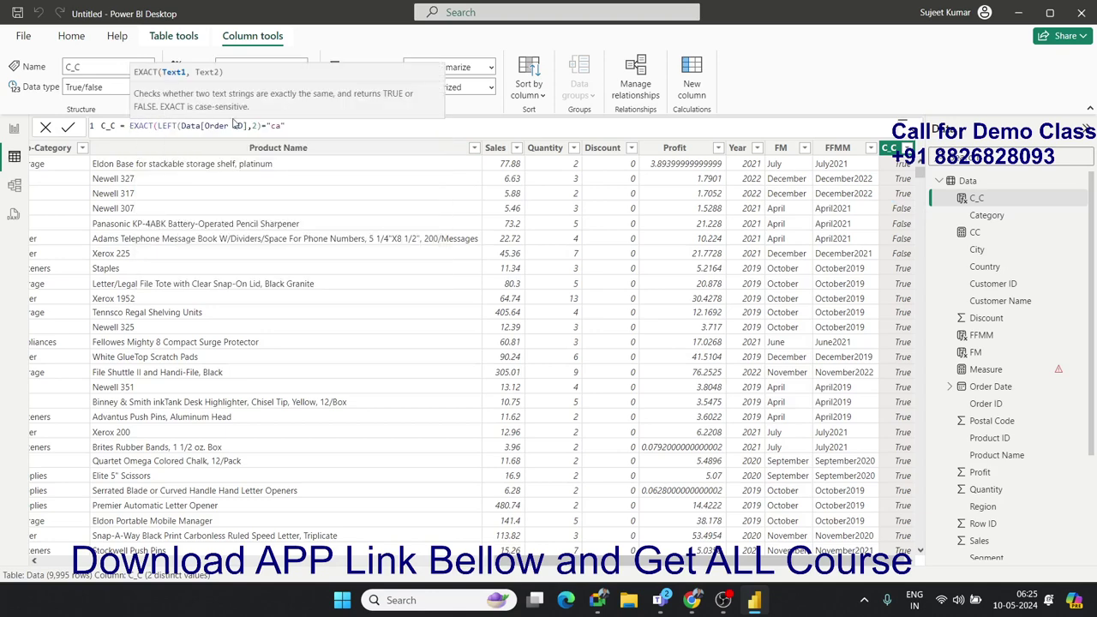
left_click(312, 131)
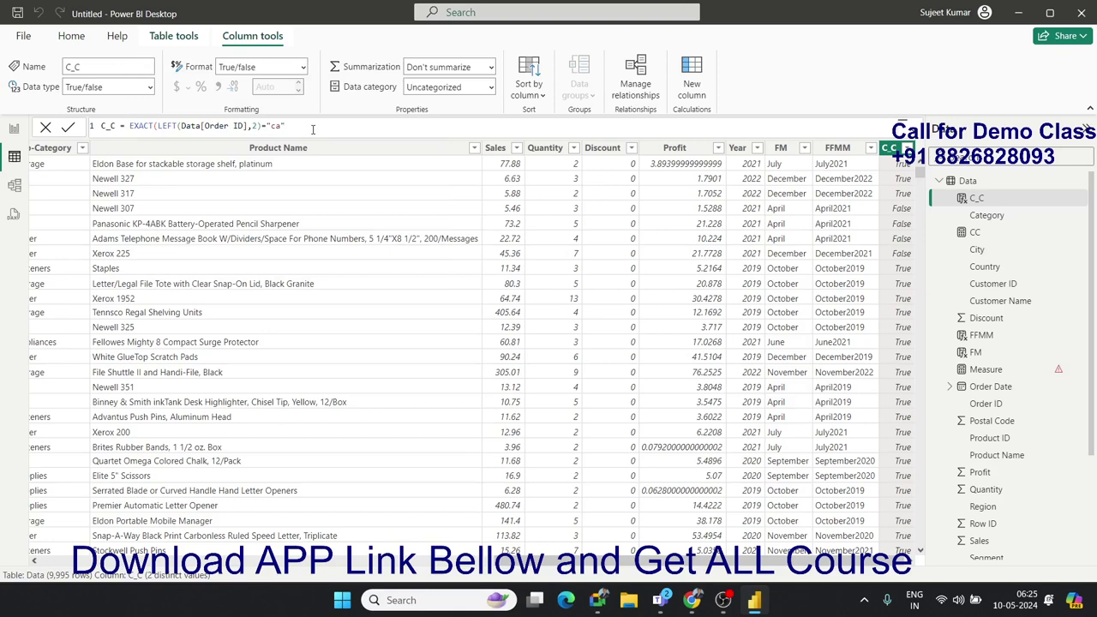
key("BackSpace")
key("BackSpace")
key("BackSpace")
key("BackSpace")
key("BackSpace")
type(",")
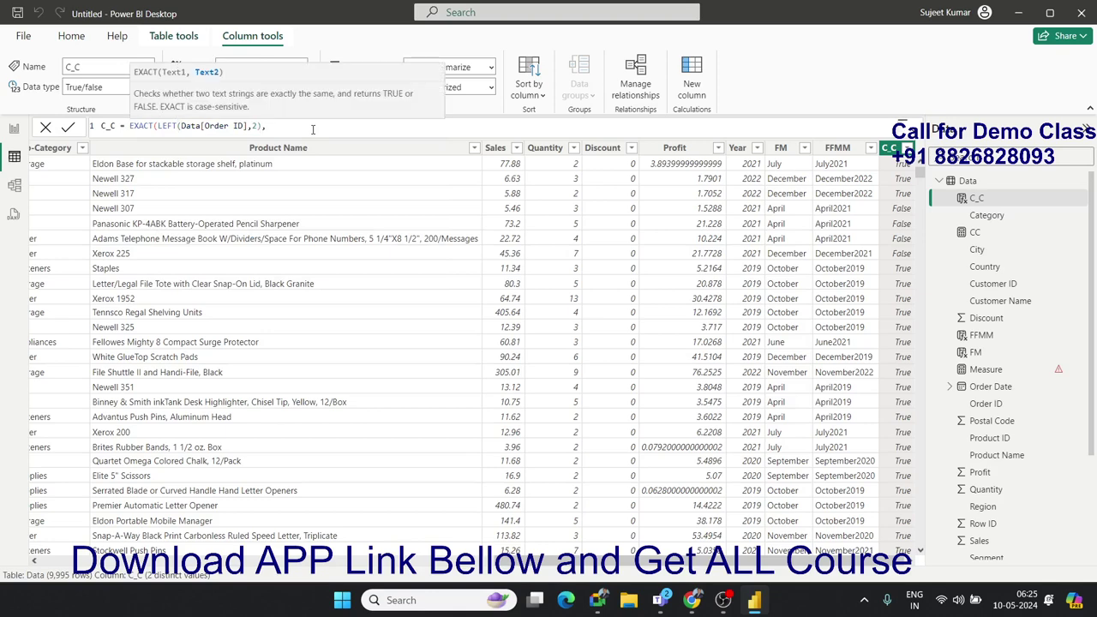
type("\"CA\"")
type(")")
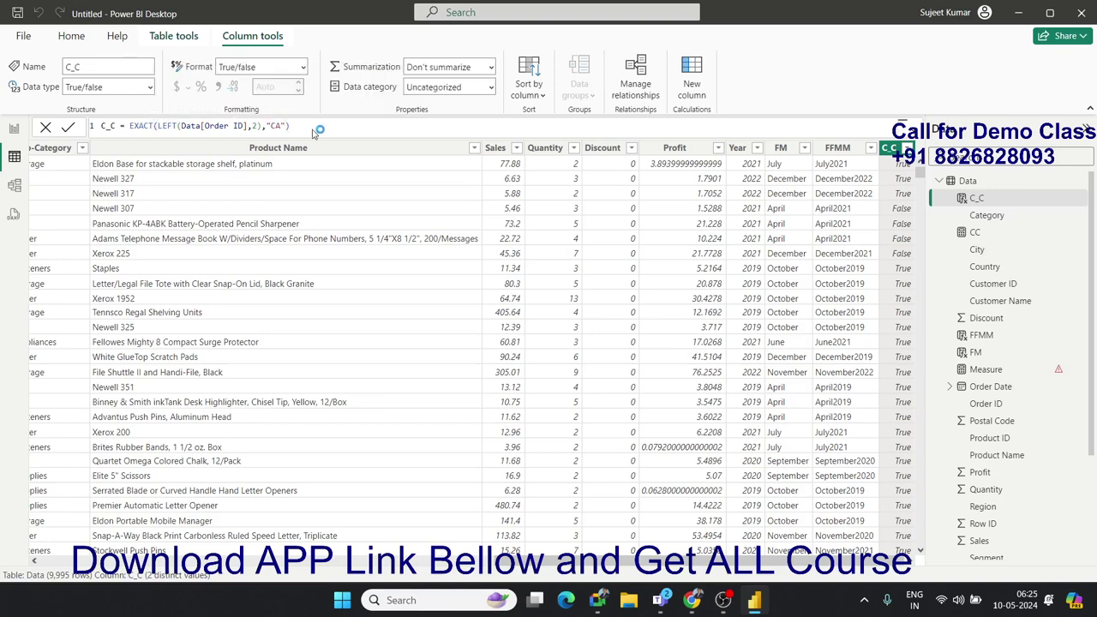
key("Return")
Step: Change the EXACT comparison text from "CA" to lowercase "ca" and check the False results
double_click(275, 125)
key("BackSpace")
type("ca")
key("Return")
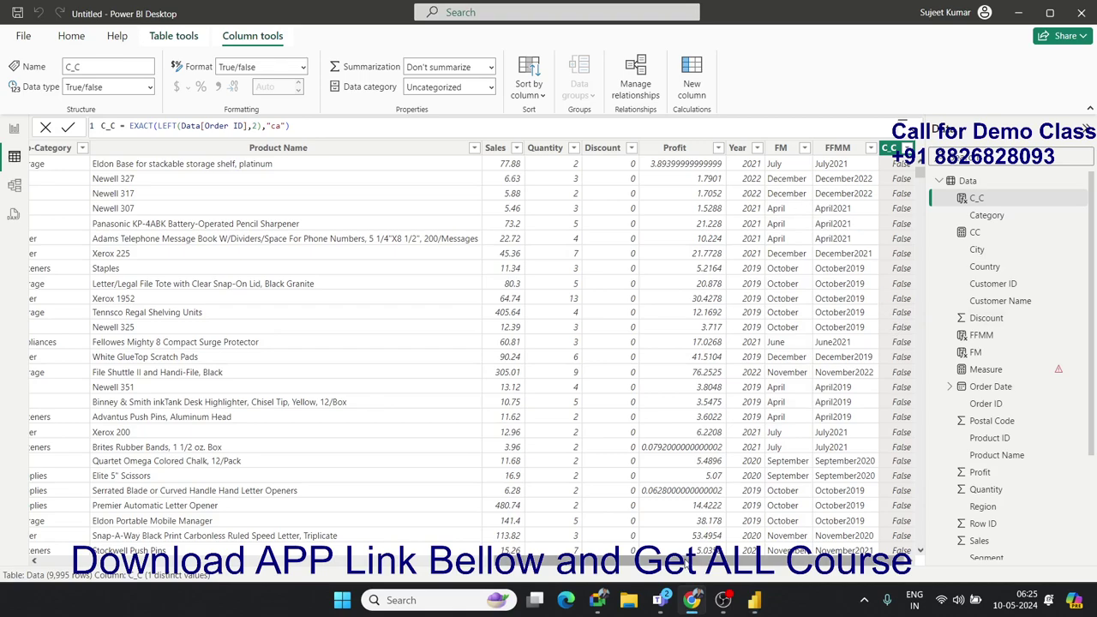
left_click_drag(771, 561, 231, 565)
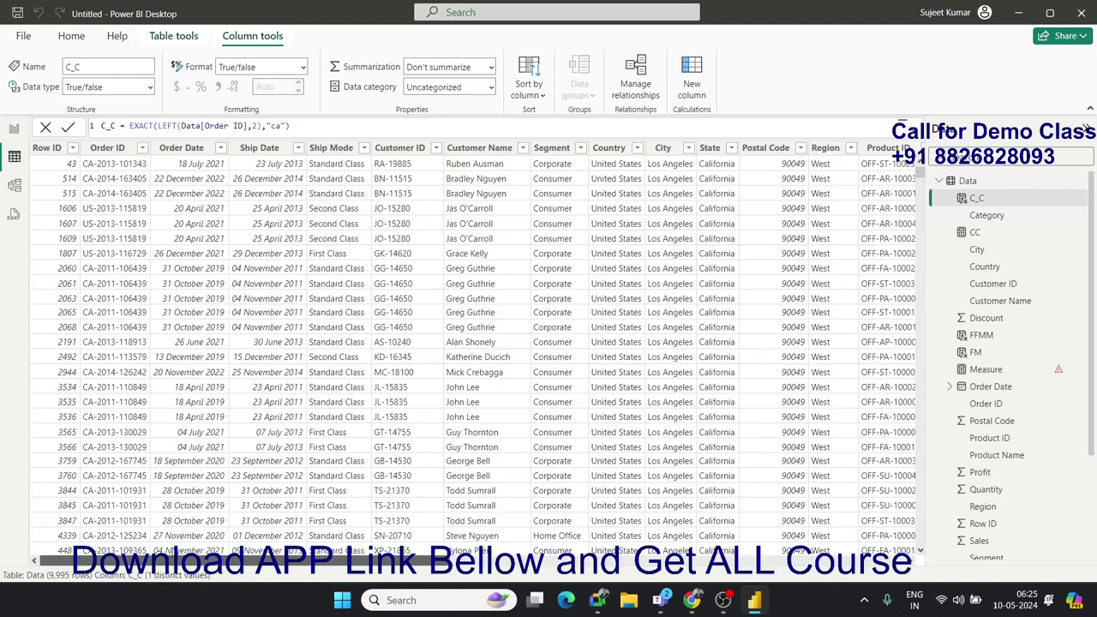
mouse_move(191, 561)
left_mouse_down()
mouse_move(430, 563)
mouse_move(101, 506)
left_mouse_up()
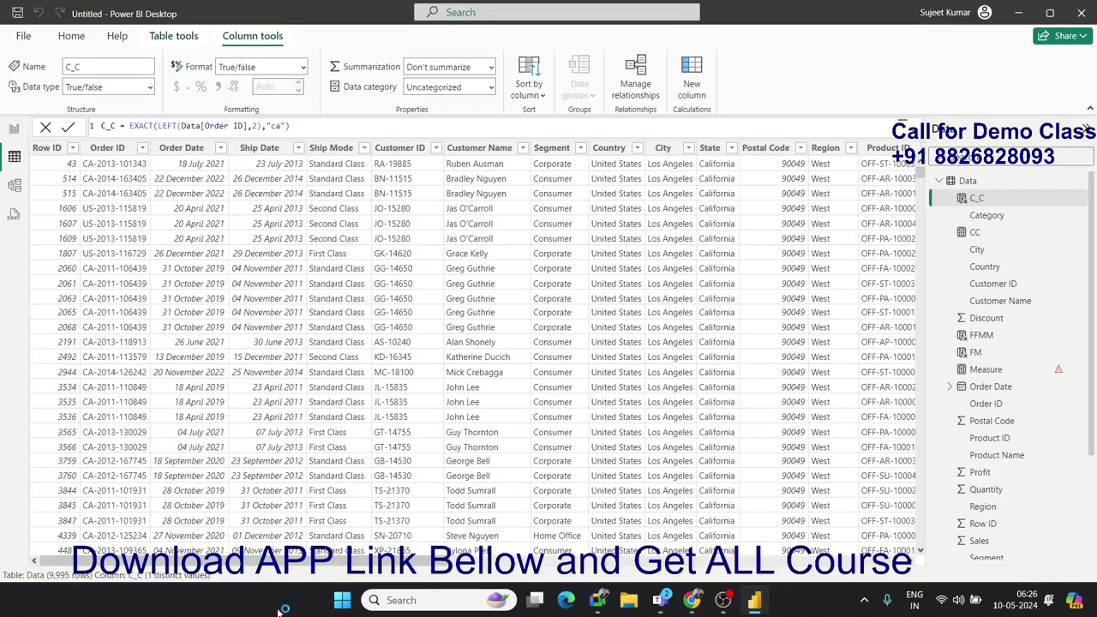
left_click_drag(282, 561, 780, 566)
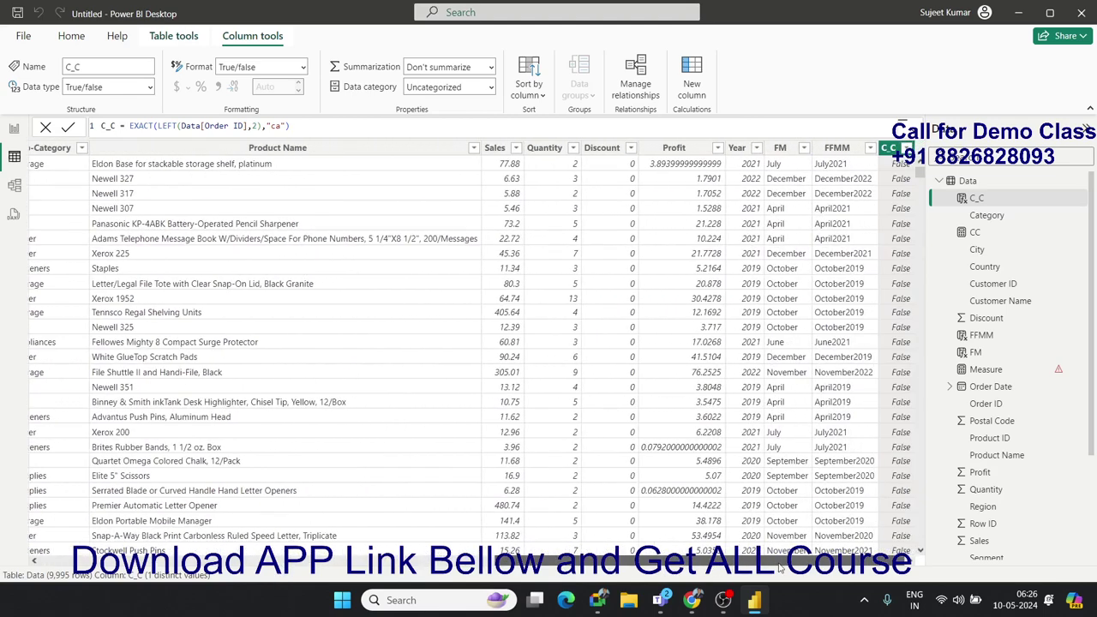
Step: Replace the C_C formula with FIND("-",Data[Order ID],1)
left_click(130, 126)
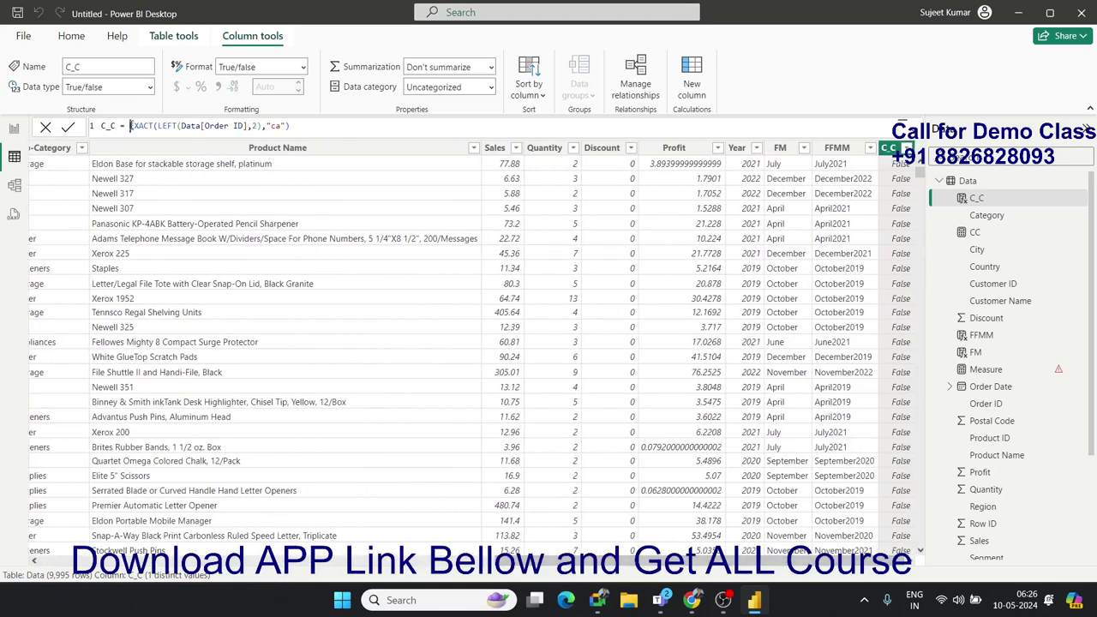
left_click_drag(130, 126, 358, 126)
type("fin")
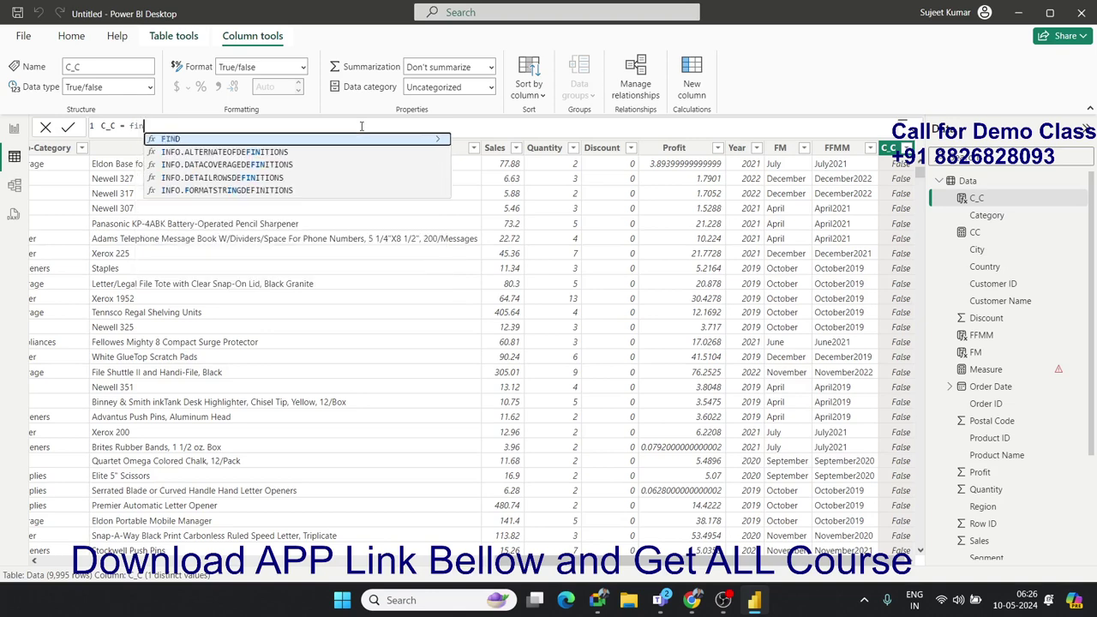
type("d")
key("Tab")
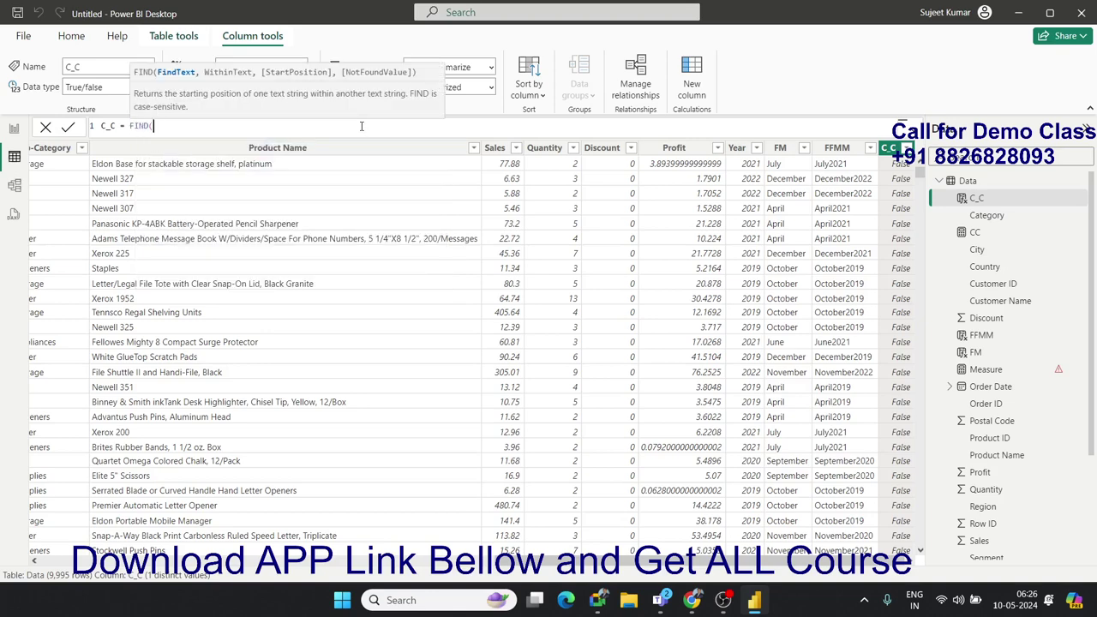
type("\"")
type("-\",ord")
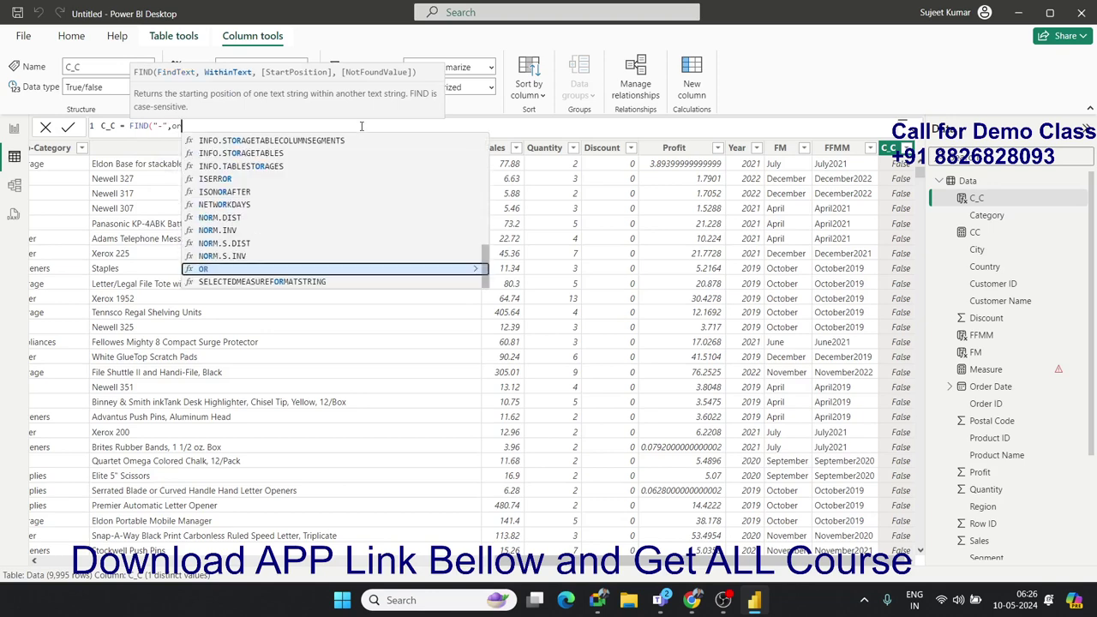
key("Down")
key("Tab")
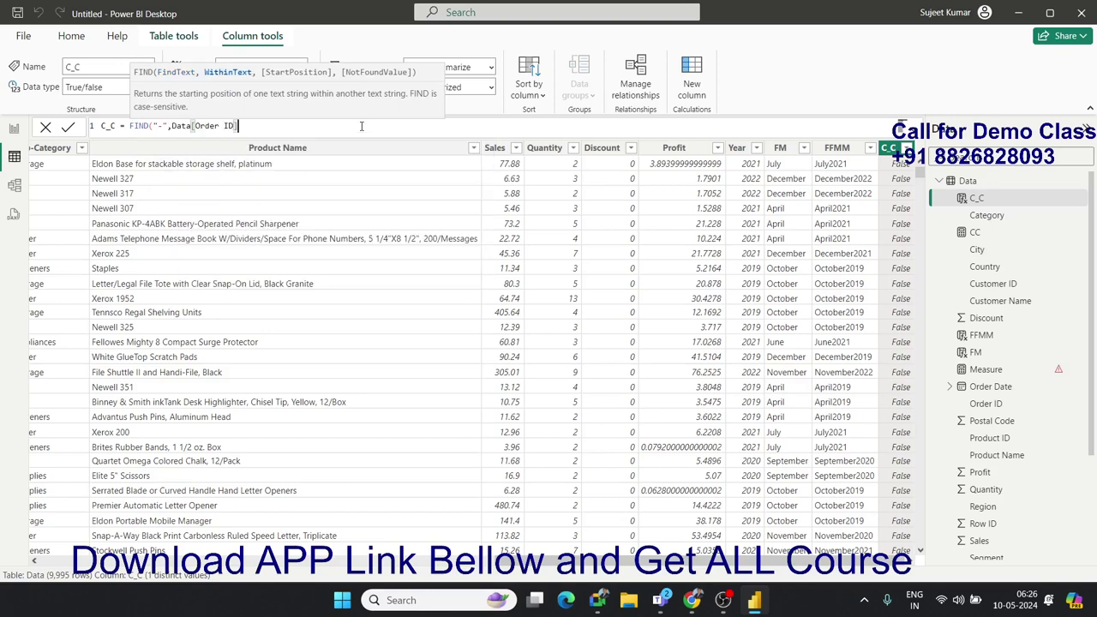
type(",1")
type(")")
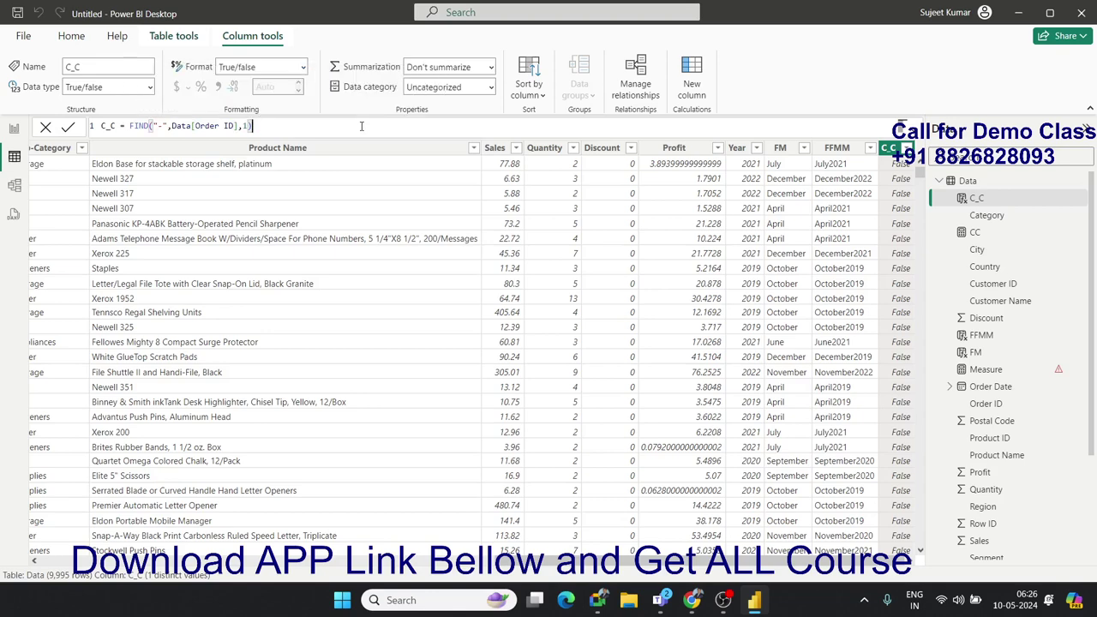
key("Return")
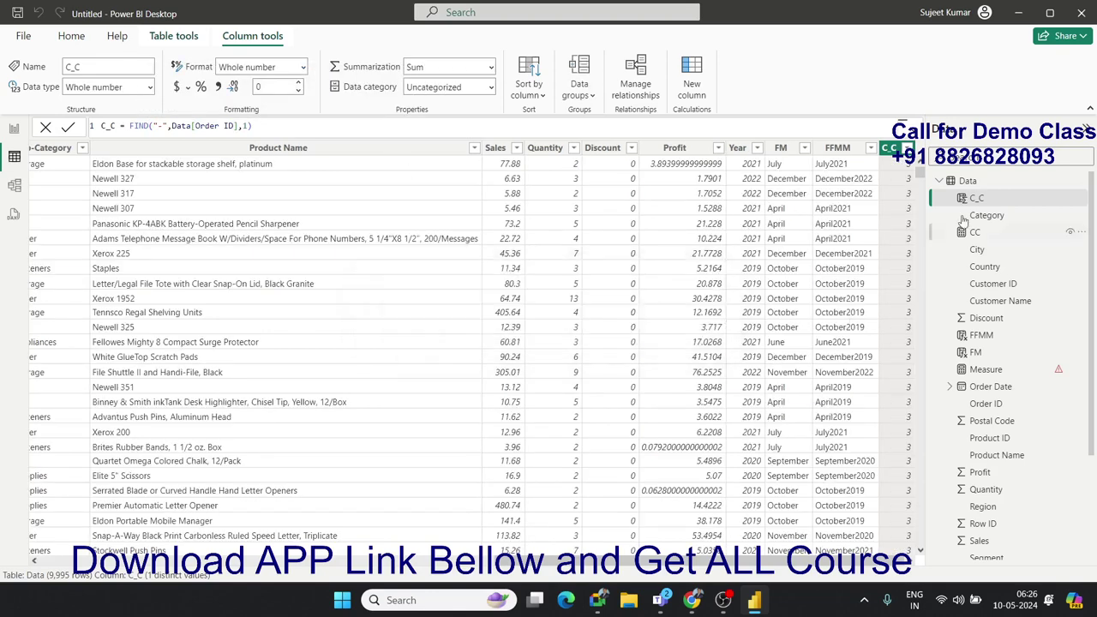
Step: Add 0 as FIND's not-found value, giving FIND("-",Data[Order ID],1,0)
left_click(267, 126)
key("BackSpace")
type(",")
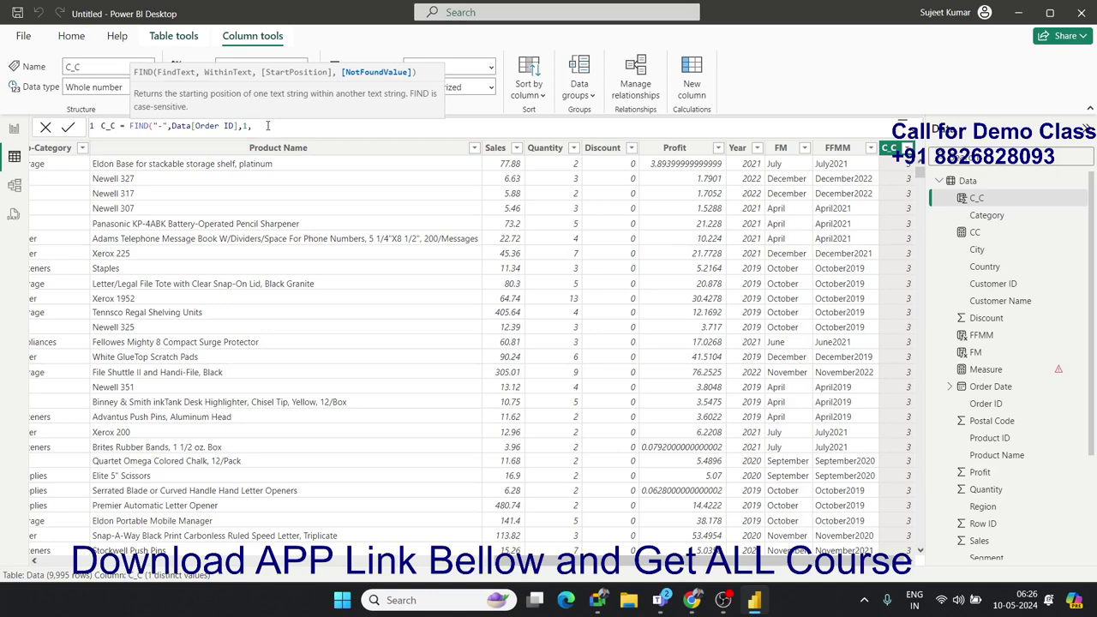
type("0")
type(")")
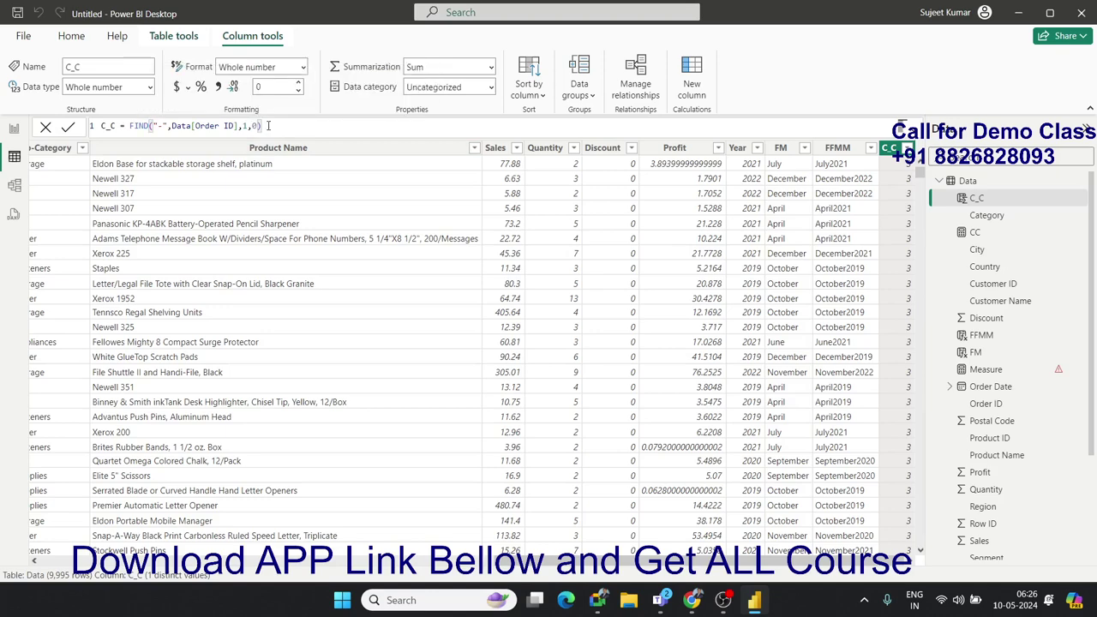
key("Return")
Step: Wrap FIND in LEFT(Data[Order ID],FIND("-",Data[Order ID],1,0)-1) to get the text before the hyphen
double_click(132, 126)
type("l")
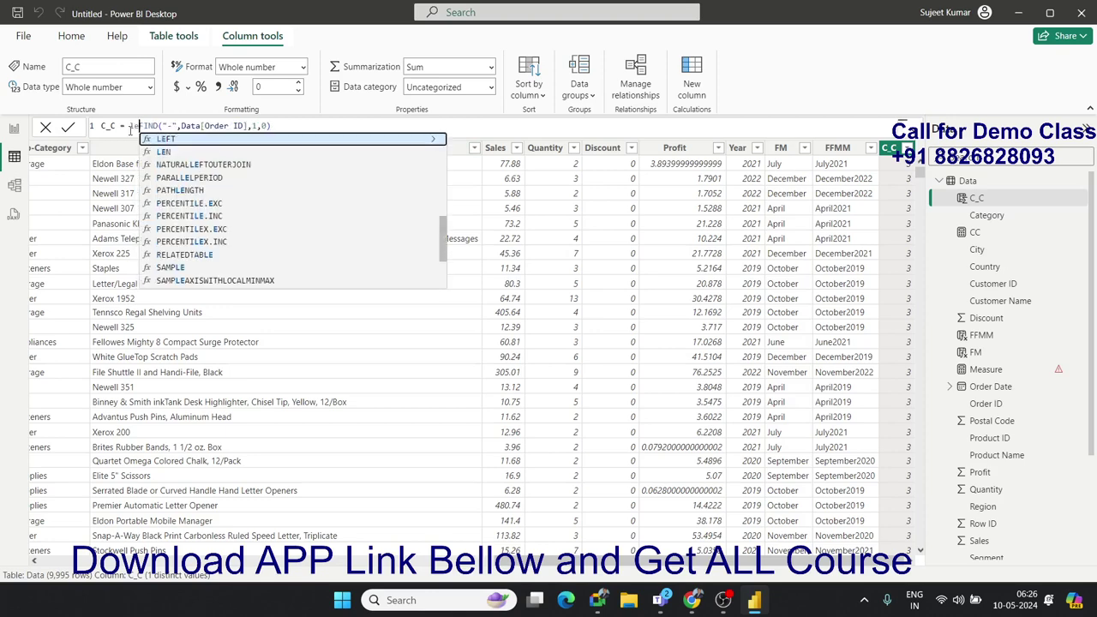
type("eft")
key("Tab")
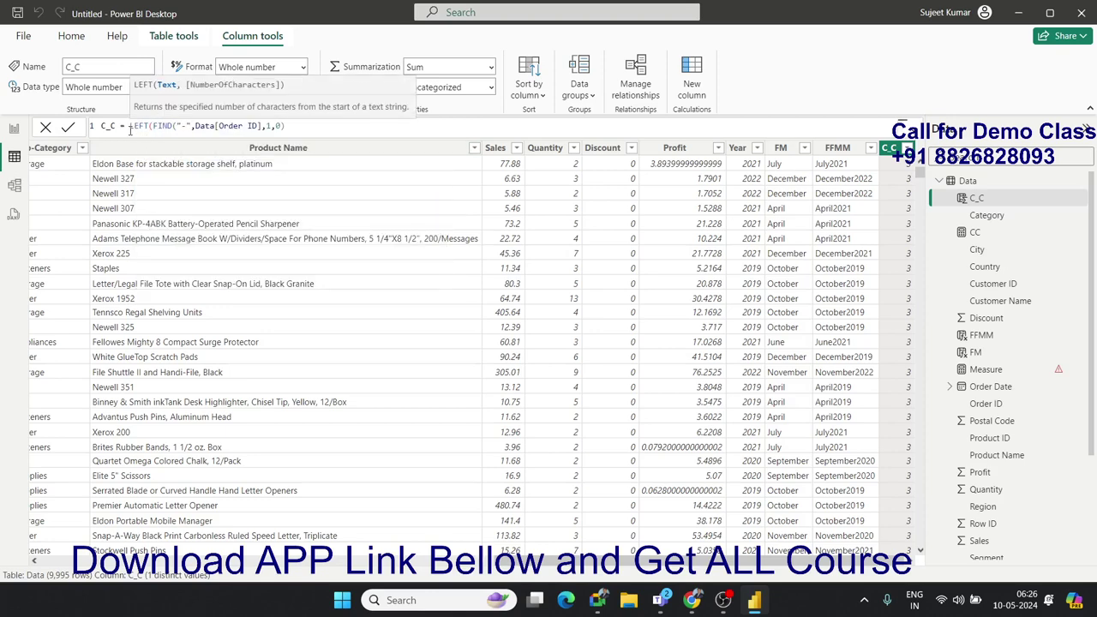
type("ord")
key("Down")
key("Tab")
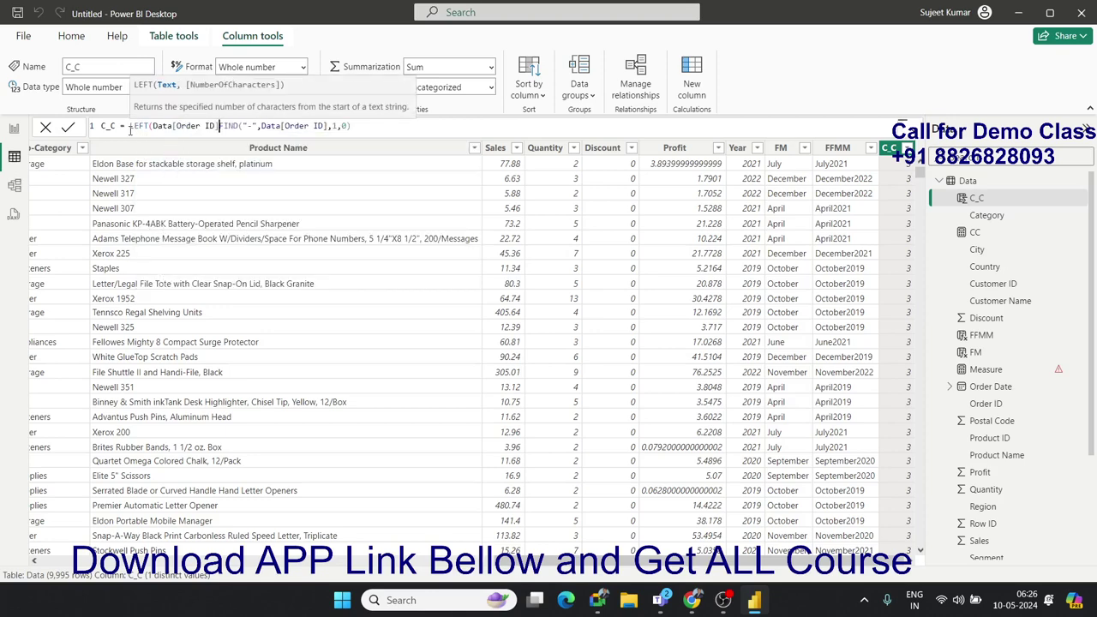
type(",")
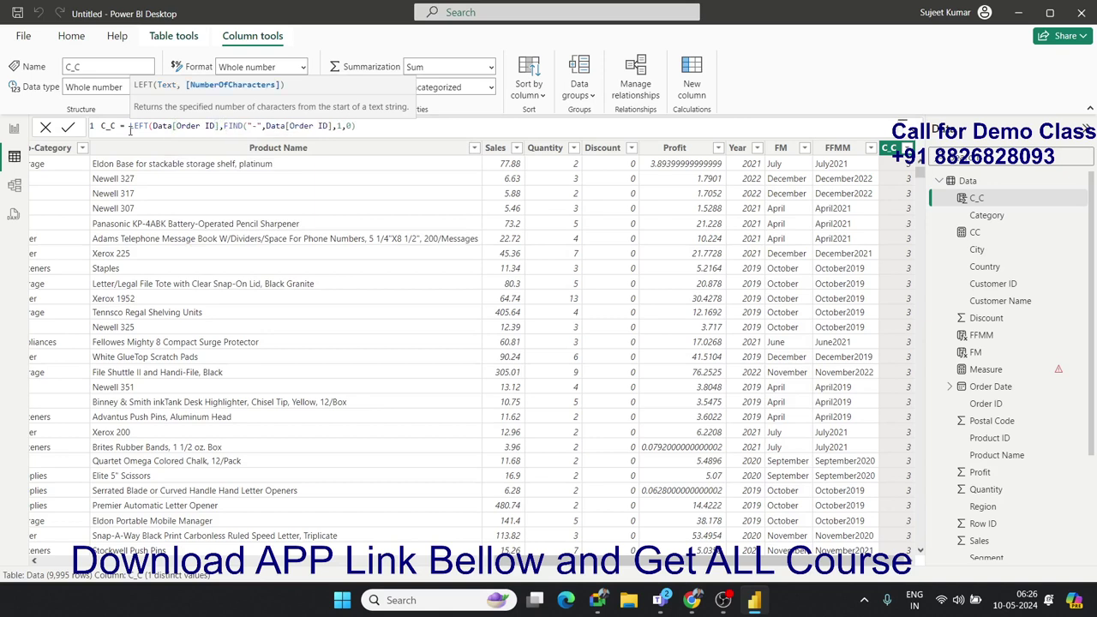
left_click(395, 127)
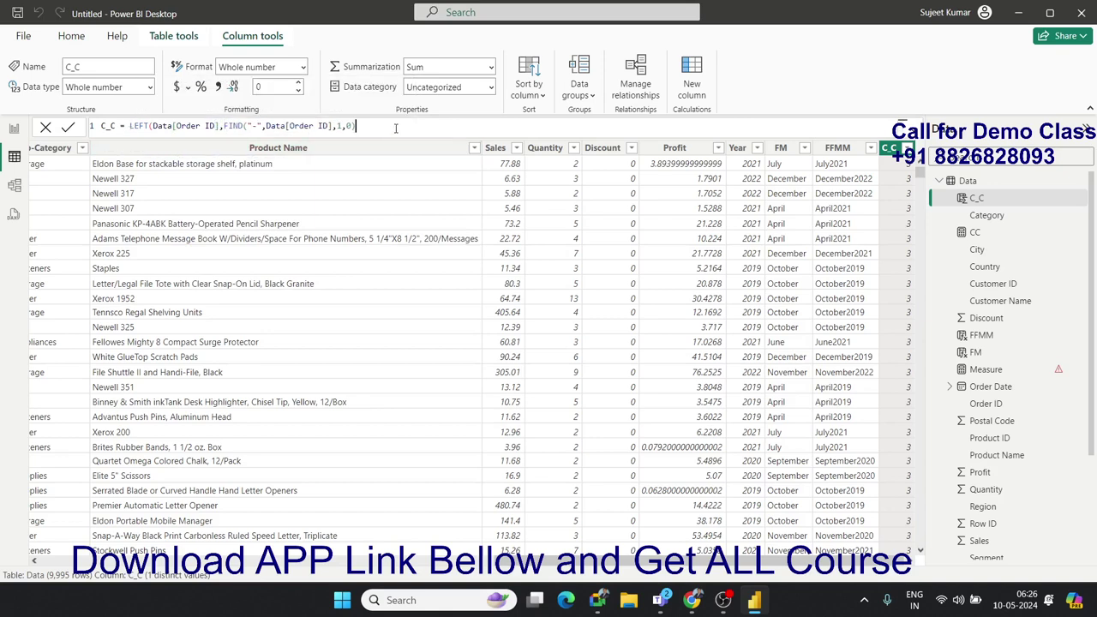
type("-1")
type(")")
key("Return")
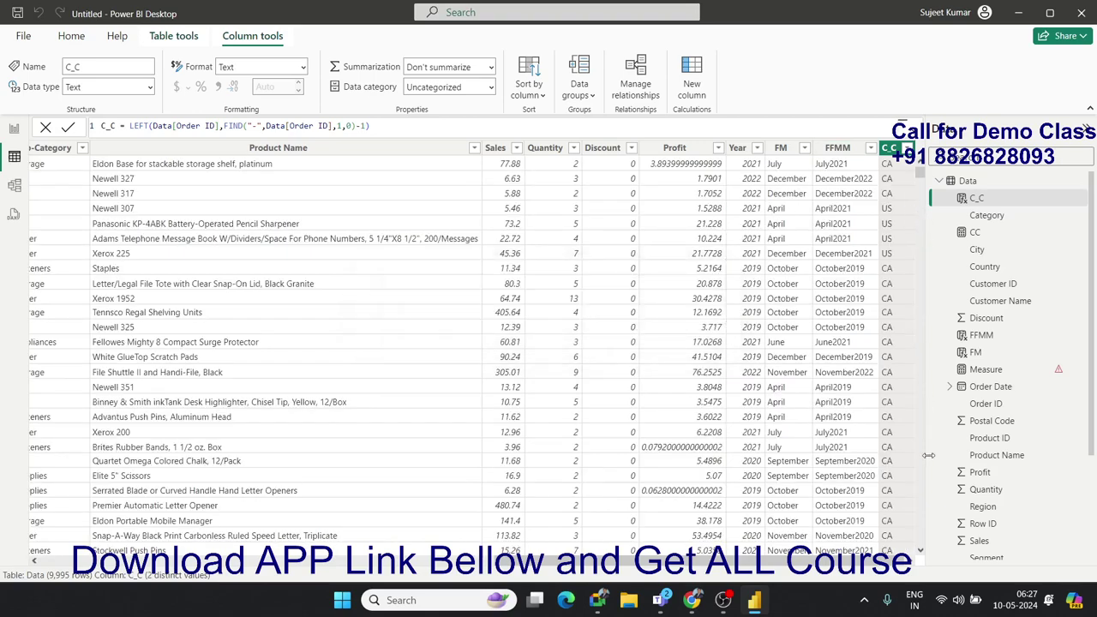
Step: Scroll through the CA/US results and select the whole formula body
left_click_drag(792, 561, 238, 560)
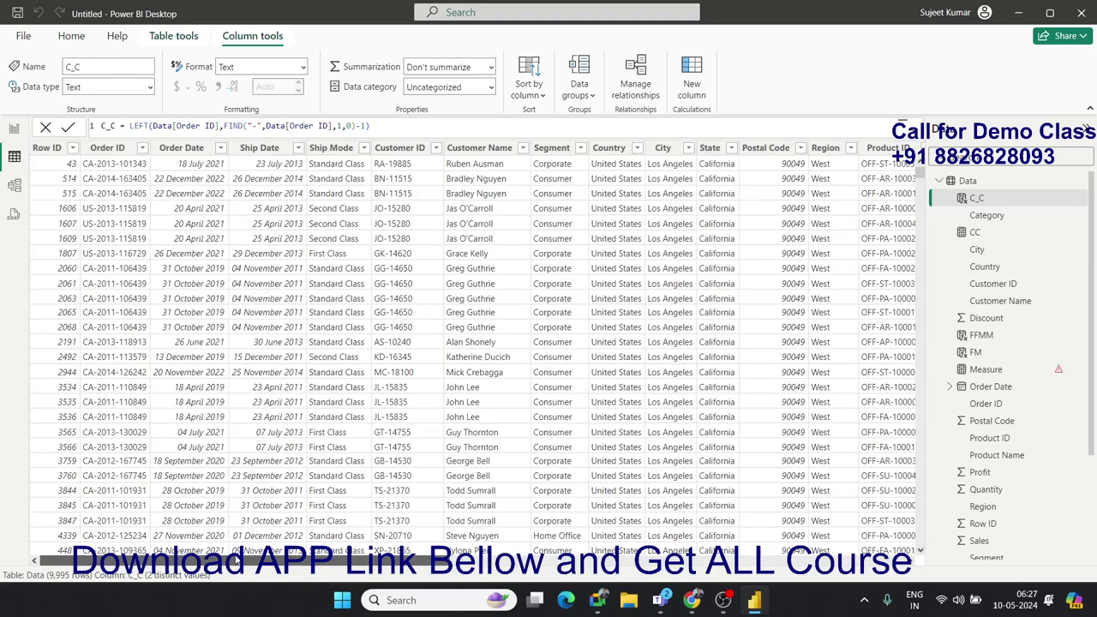
mouse_move(257, 560)
left_mouse_down()
mouse_move(398, 560)
mouse_move(129, 562)
left_mouse_up()
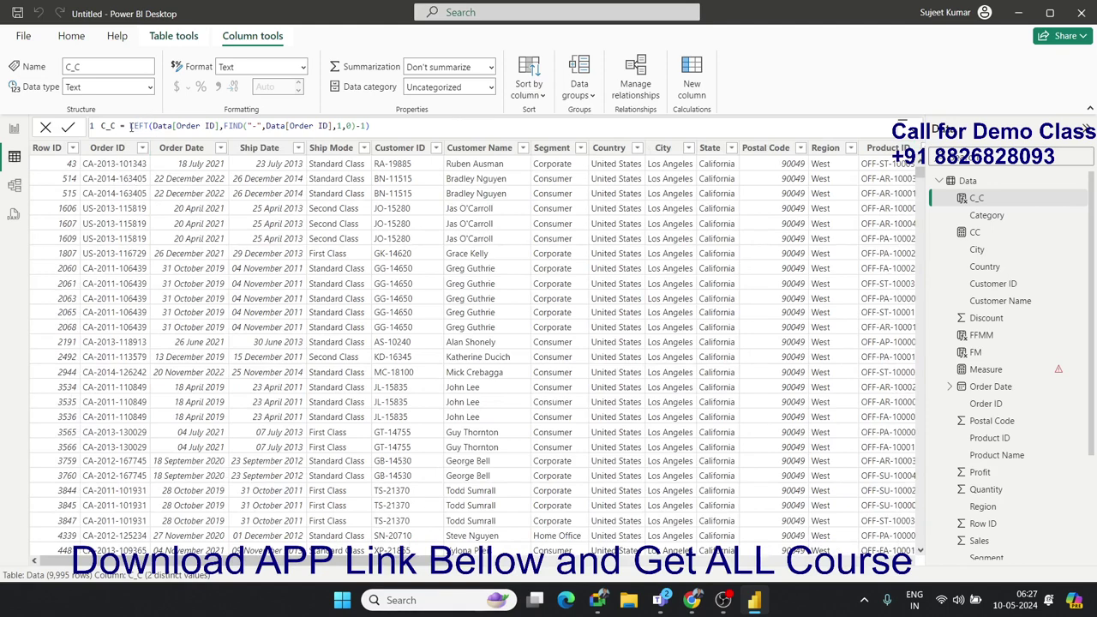
left_click_drag(130, 126, 467, 123)
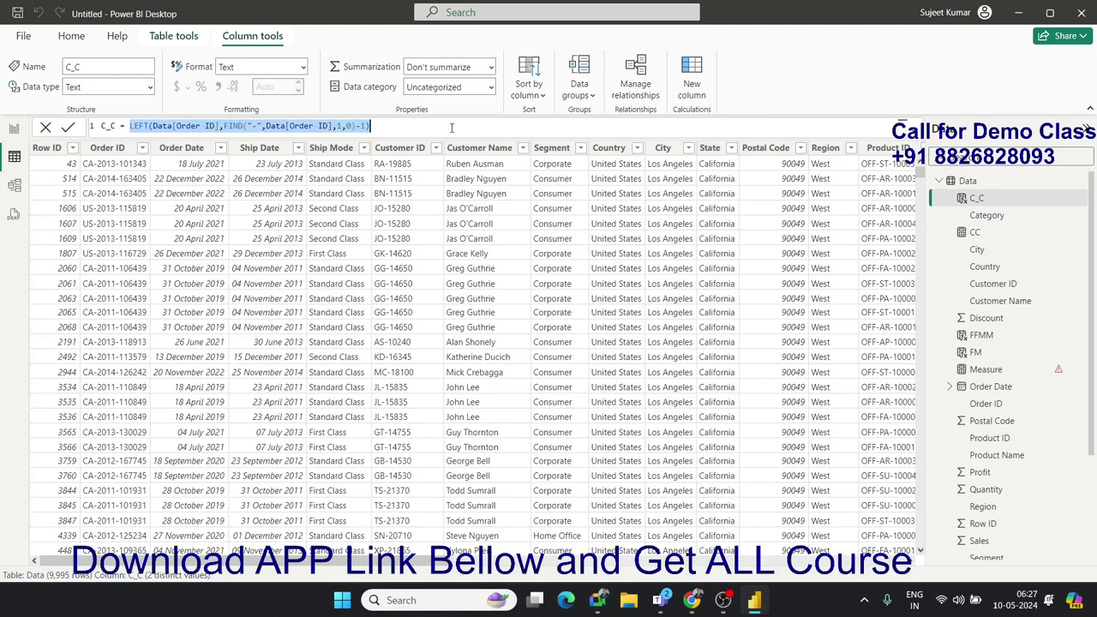
Step: Enter the C_C formula MID(Data[Order ID],4,4)
type("MID(")
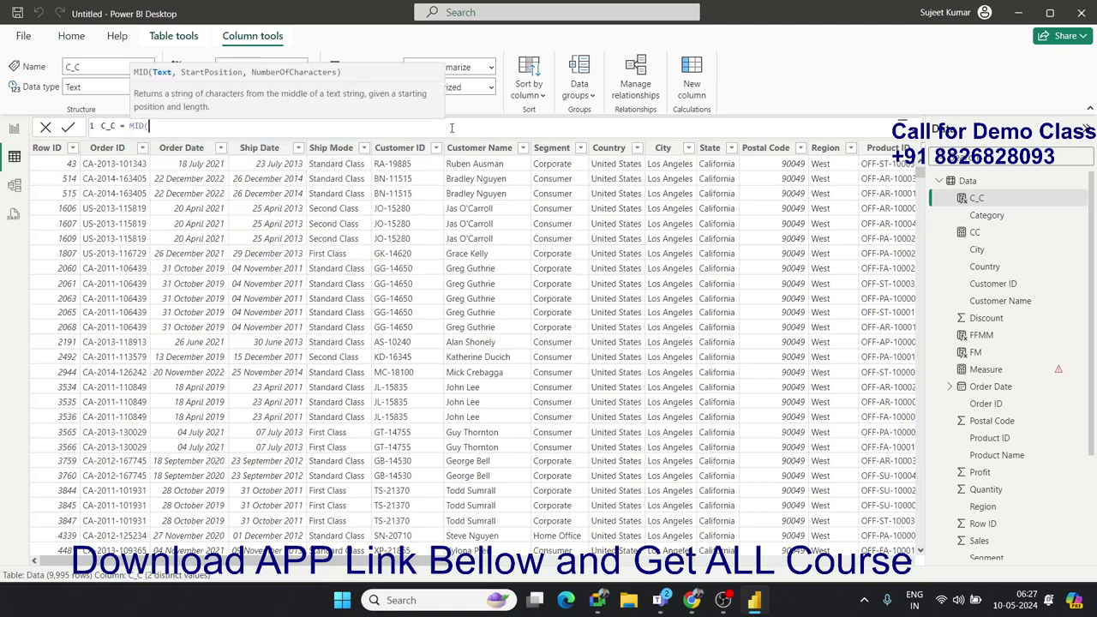
type("ord")
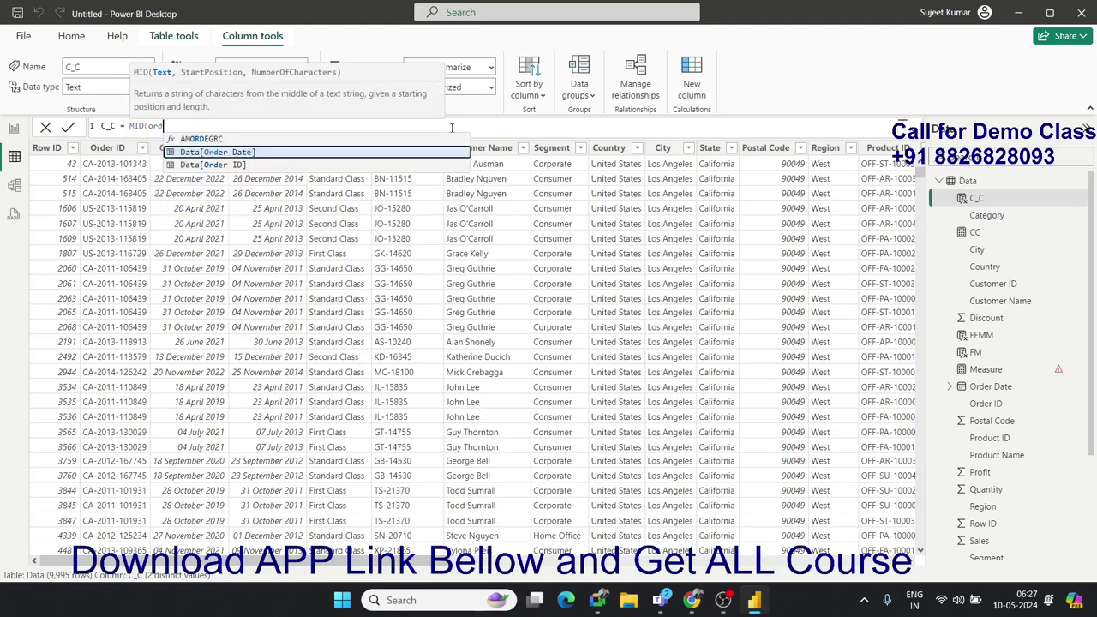
key("Down")
key("Tab")
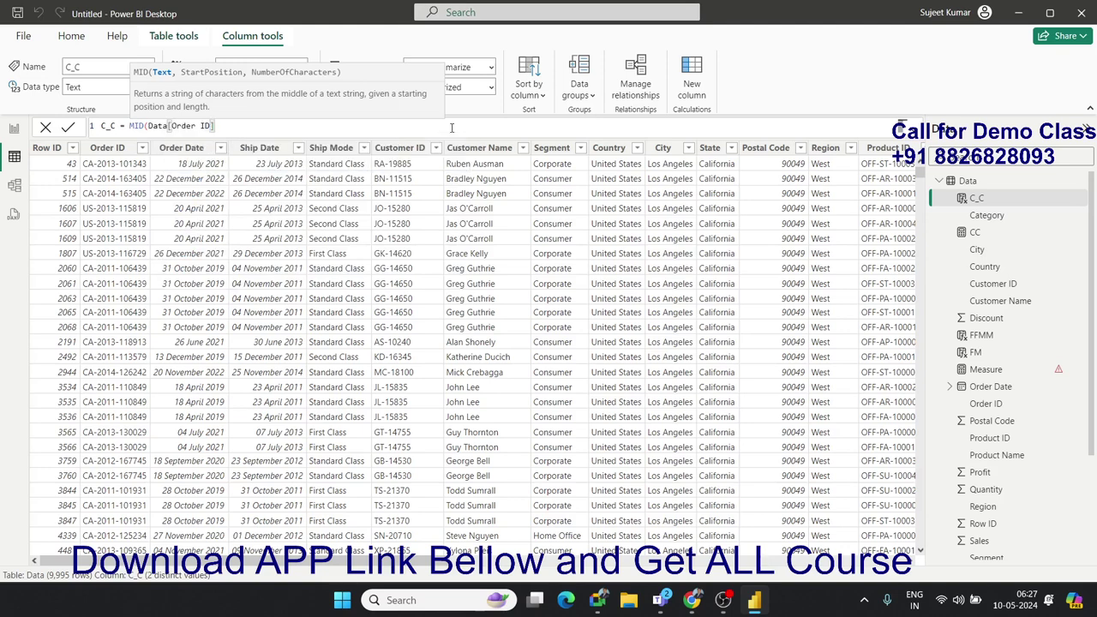
type(",")
type("4,")
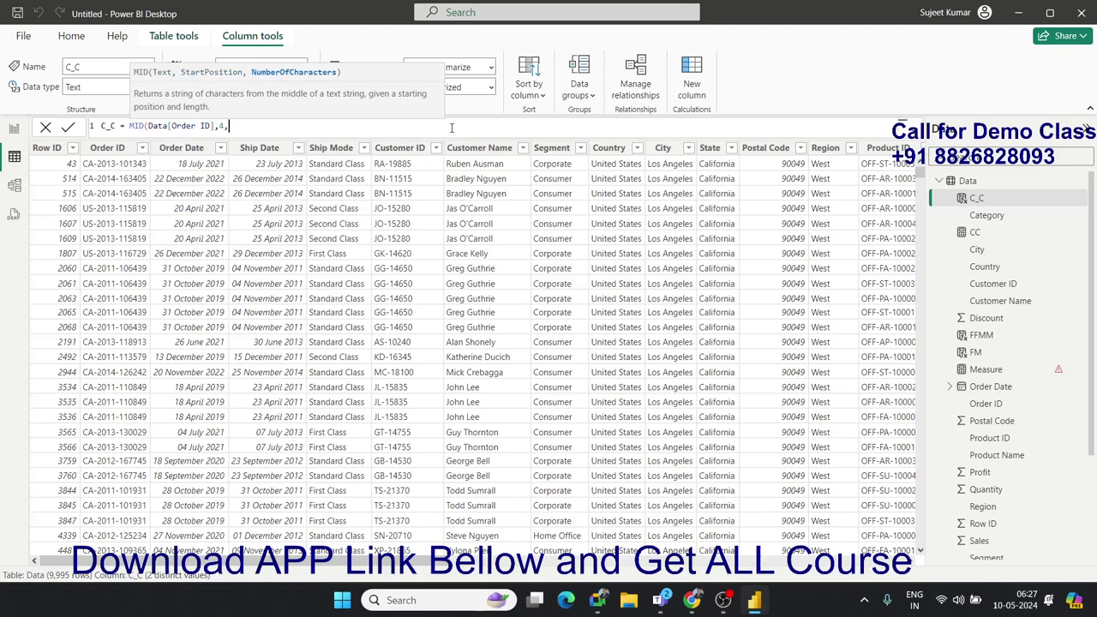
type("4)")
key("Return")
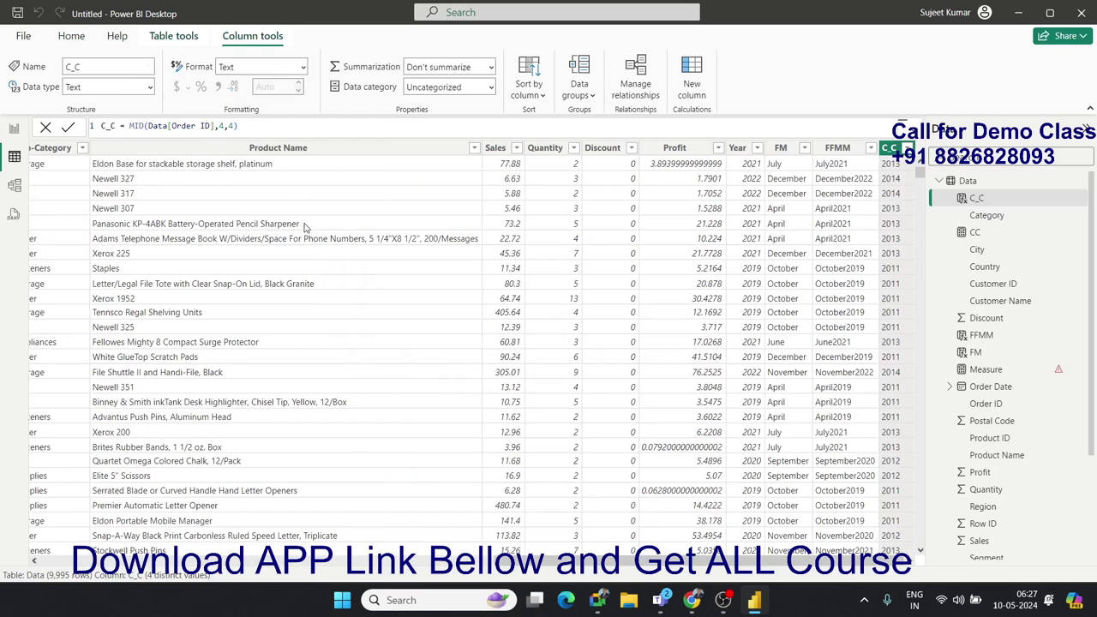
Step: Replace MID's start position 4 with FIND("-",Data[Order ID],1)+1
double_click(221, 126)
type("find")
key("Tab")
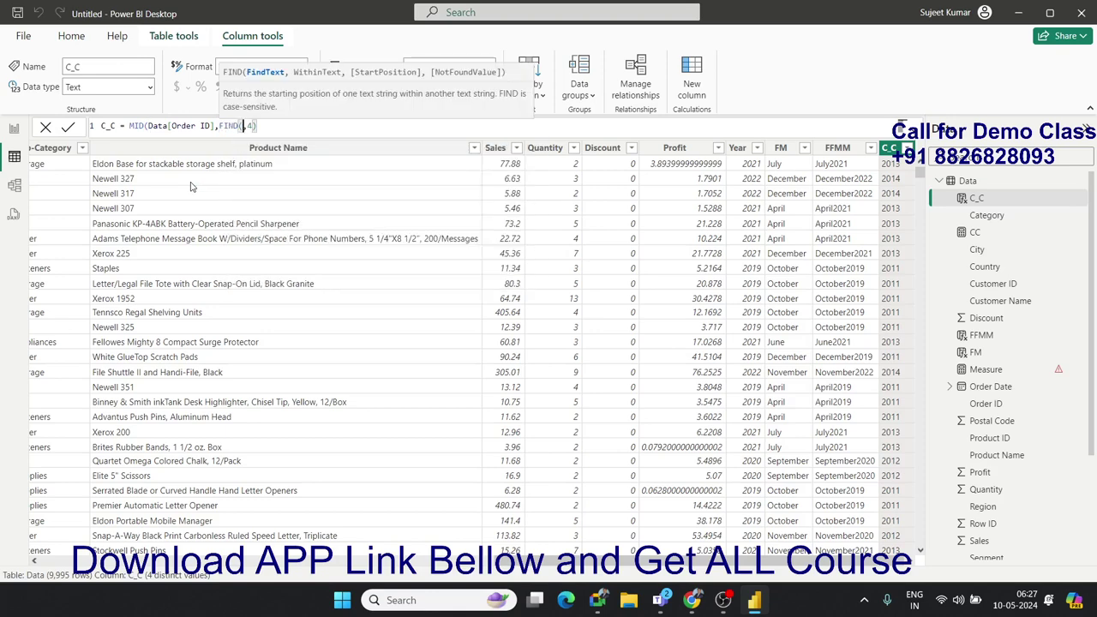
type("\"-\"")
type(",")
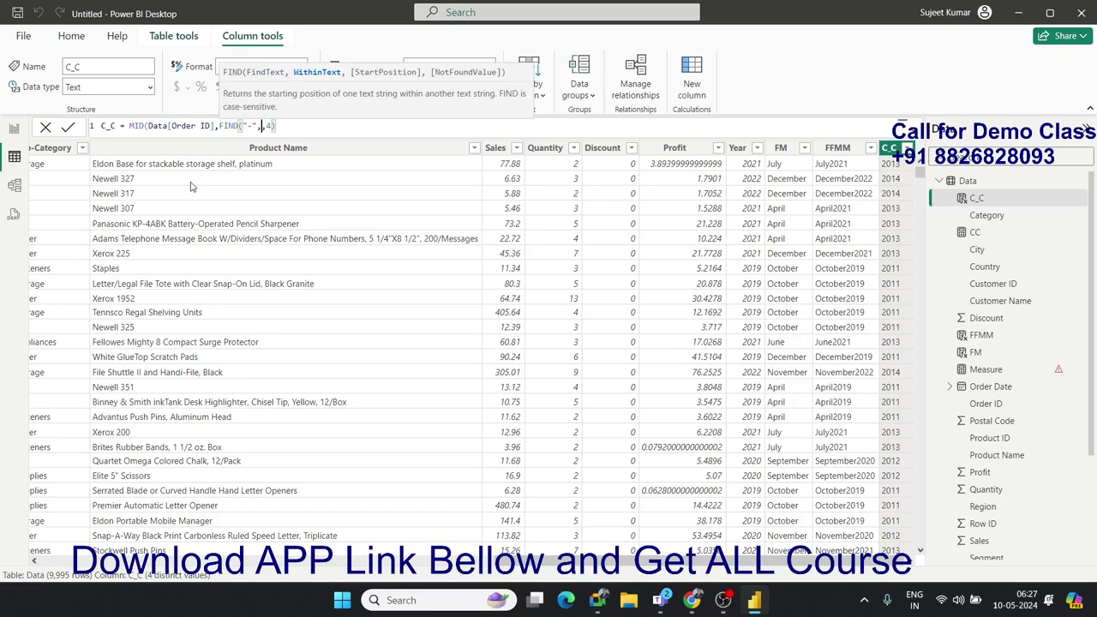
type("ord")
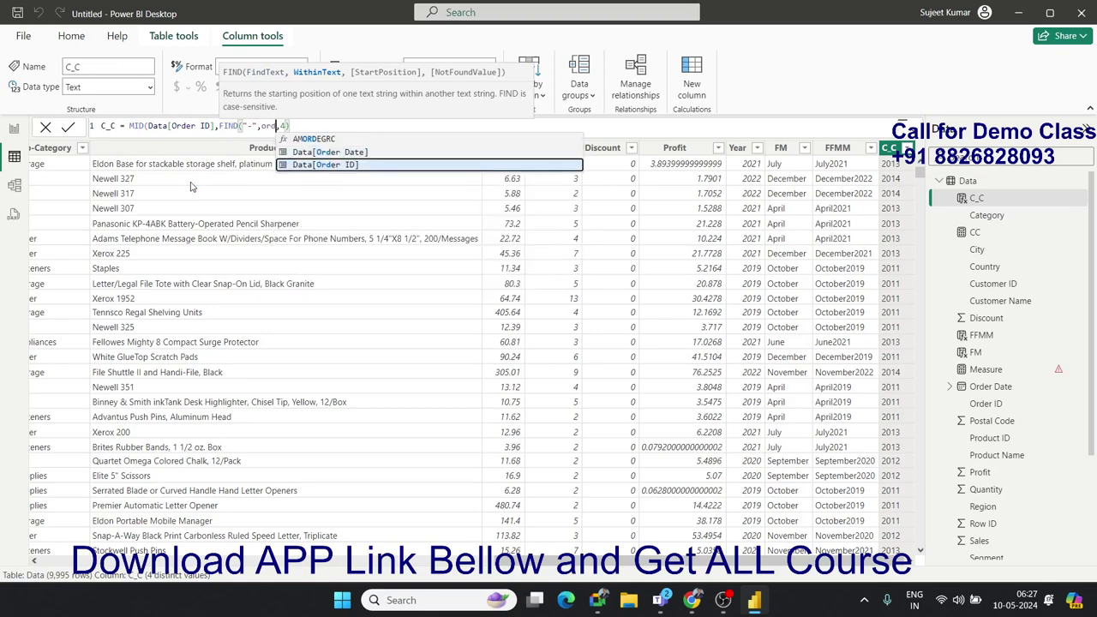
key("Tab")
type(",1")
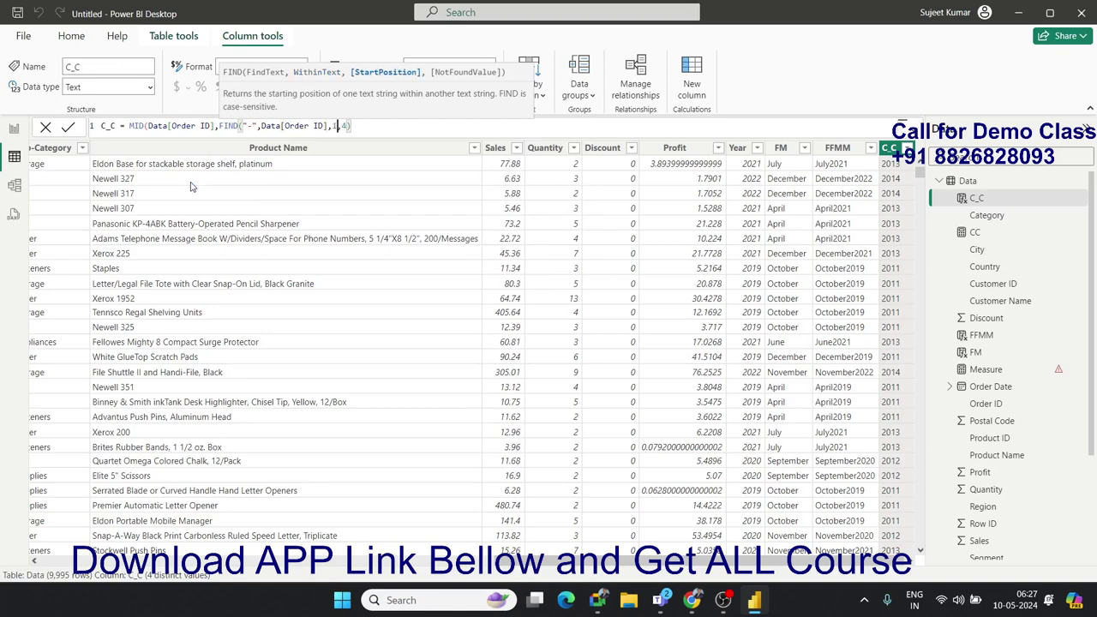
type(")+1")
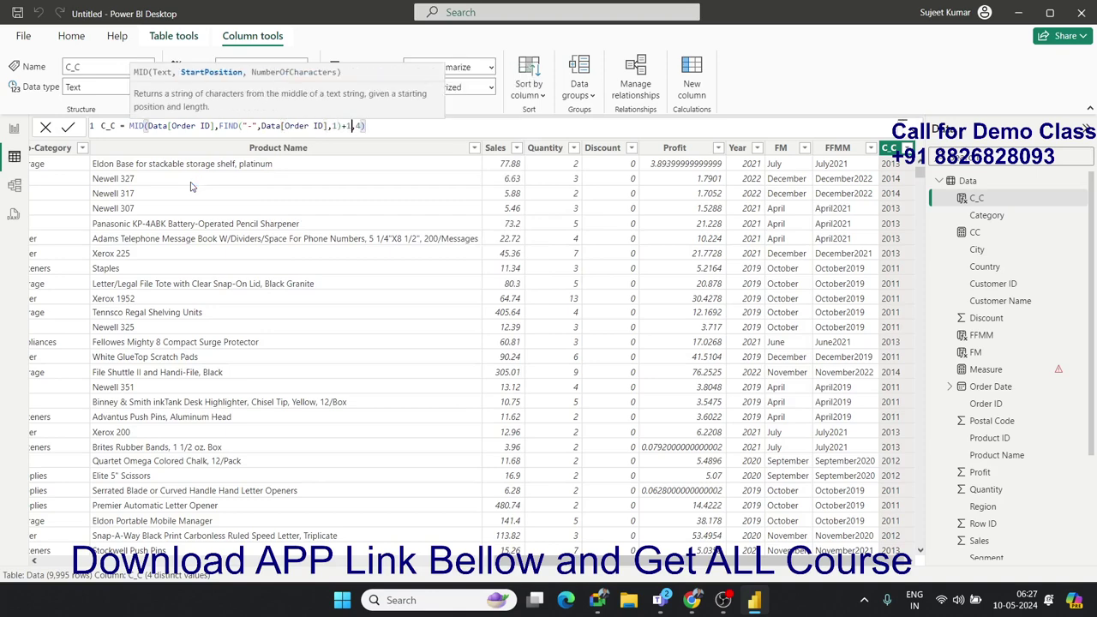
key("Return")
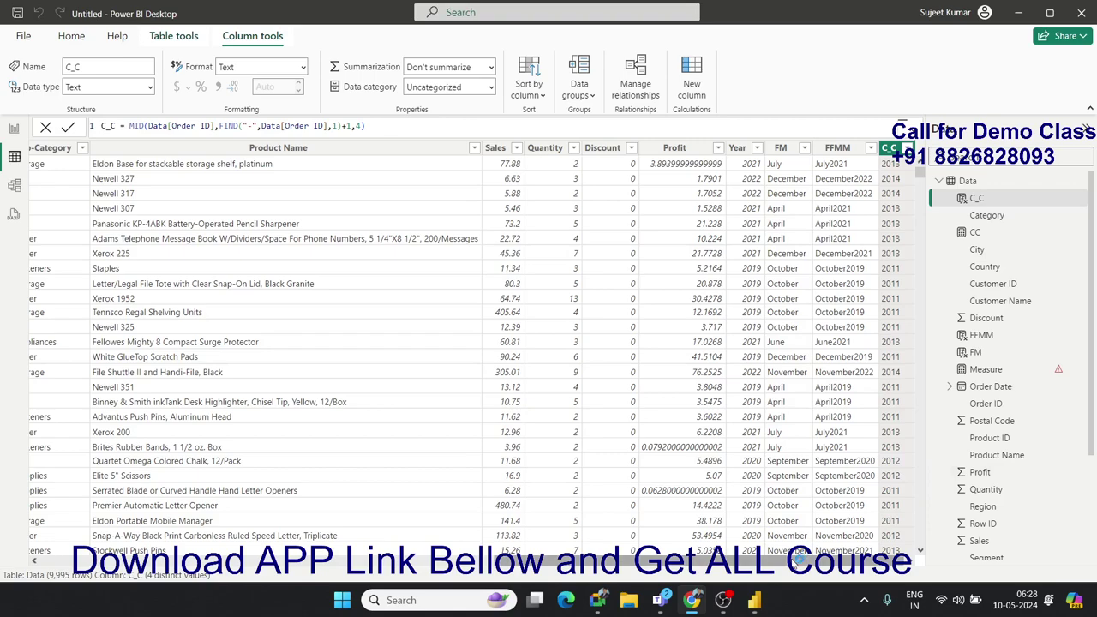
Step: Scroll the table back left and overwrite the MID formula body with "rep"
left_click_drag(797, 559, 129, 561)
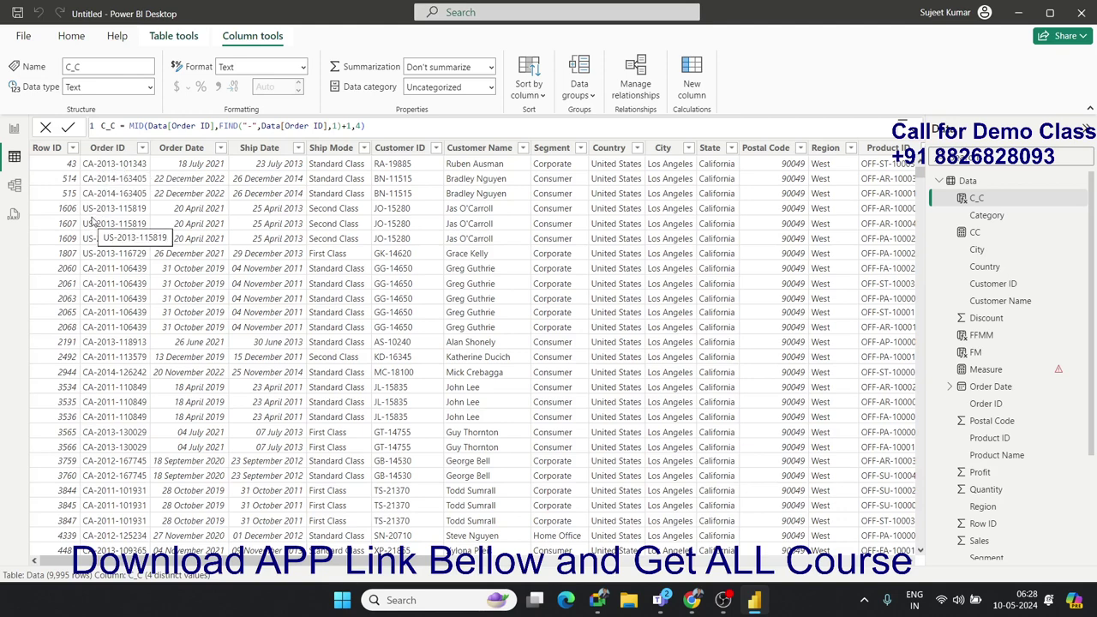
left_click_drag(128, 126, 419, 125)
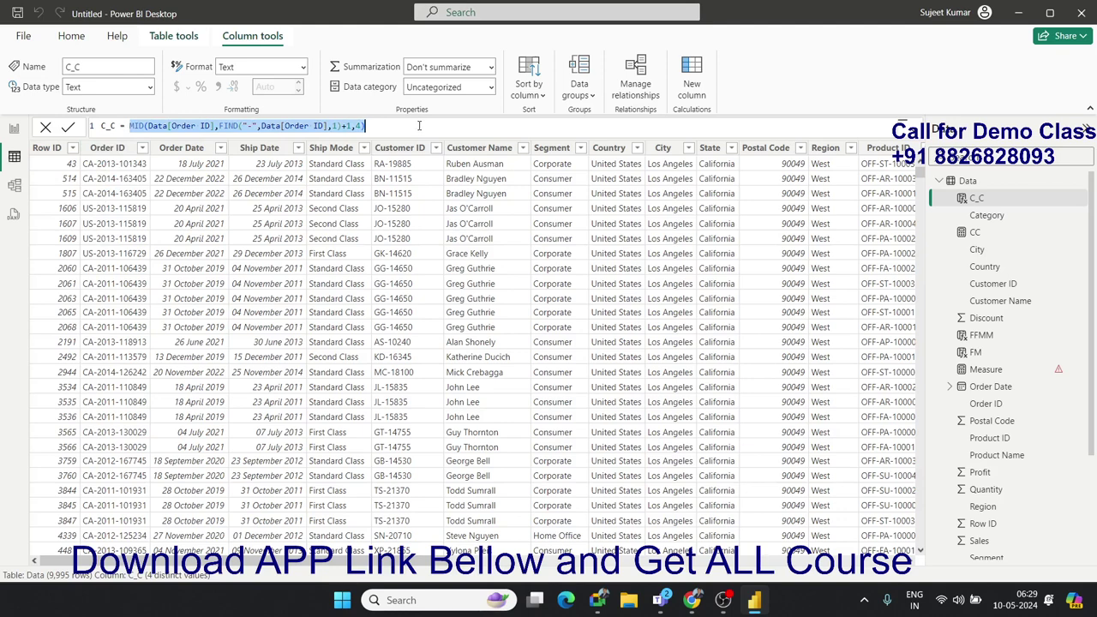
type("rep")
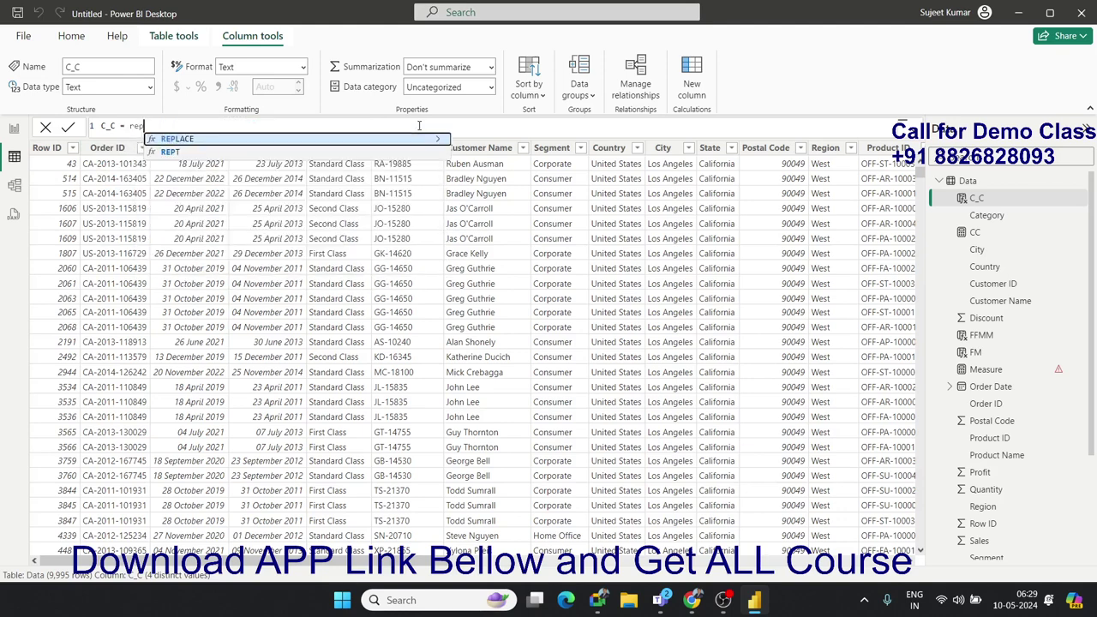
Step: Complete C_C as REPLACE(Data[Order ID],3,1,"/") so the first hyphen becomes a slash
key("Tab")
type("o")
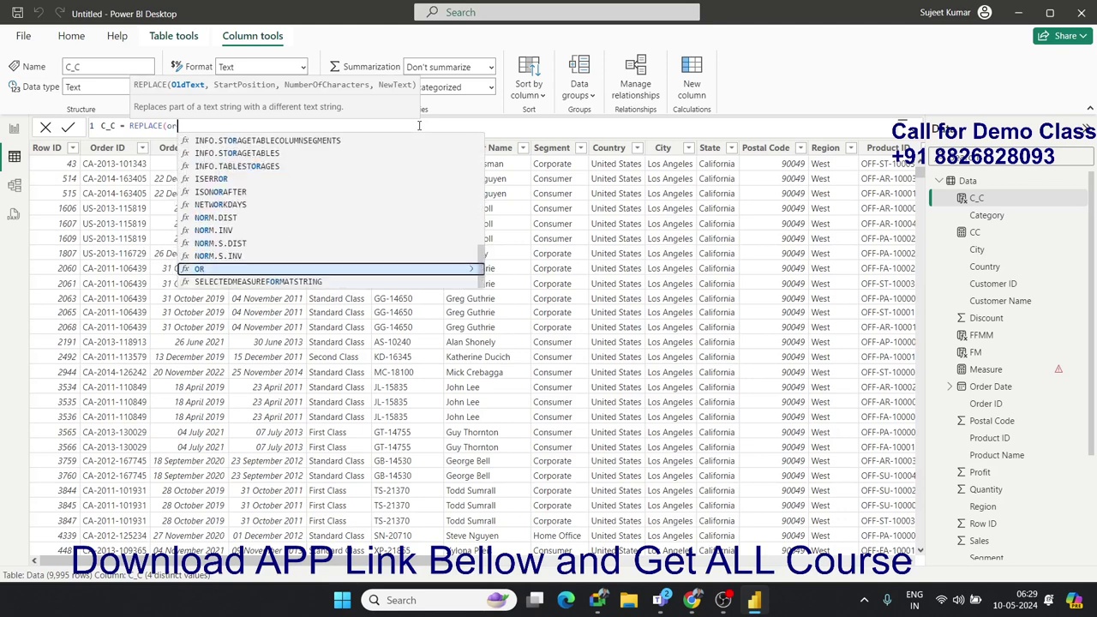
type("rd")
key("Down")
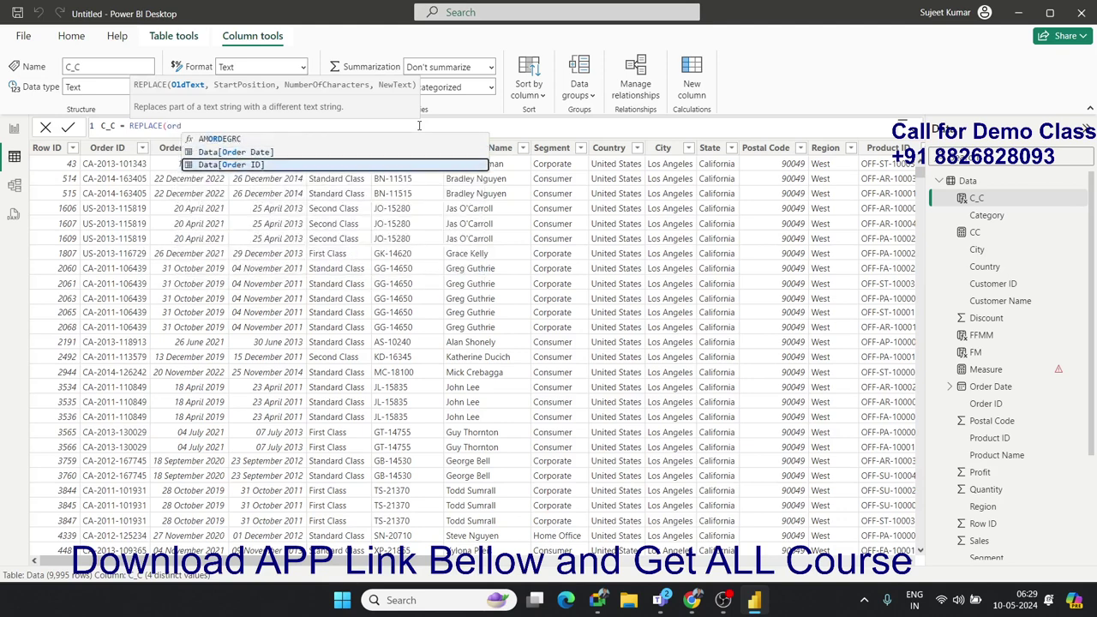
key("Tab")
type(",")
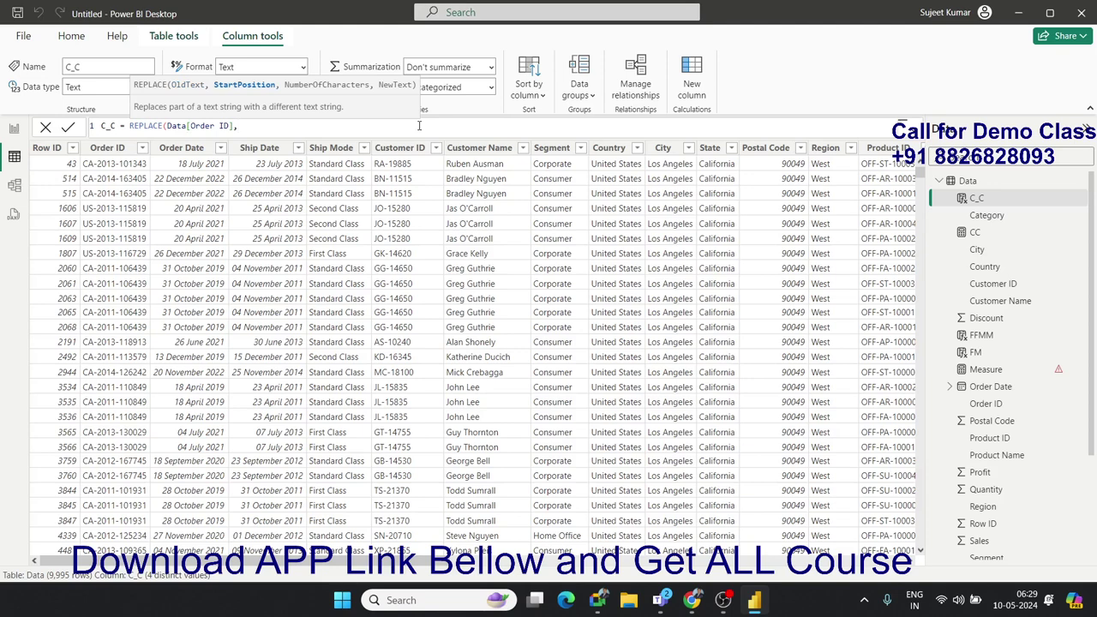
type("3,")
type("1,\"")
type("/\")")
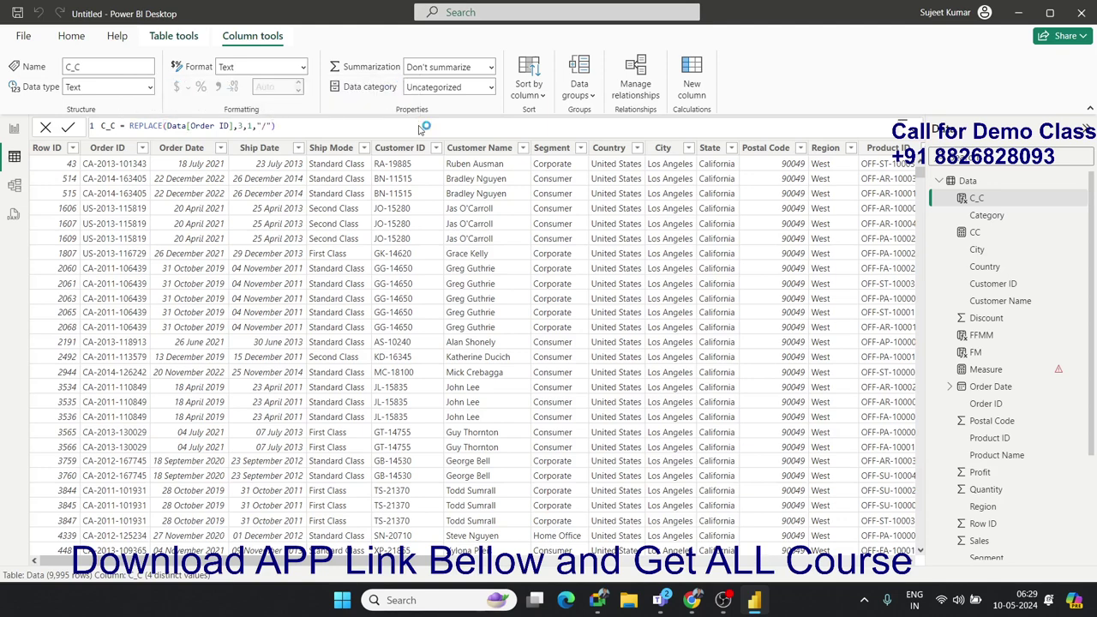
key("Return")
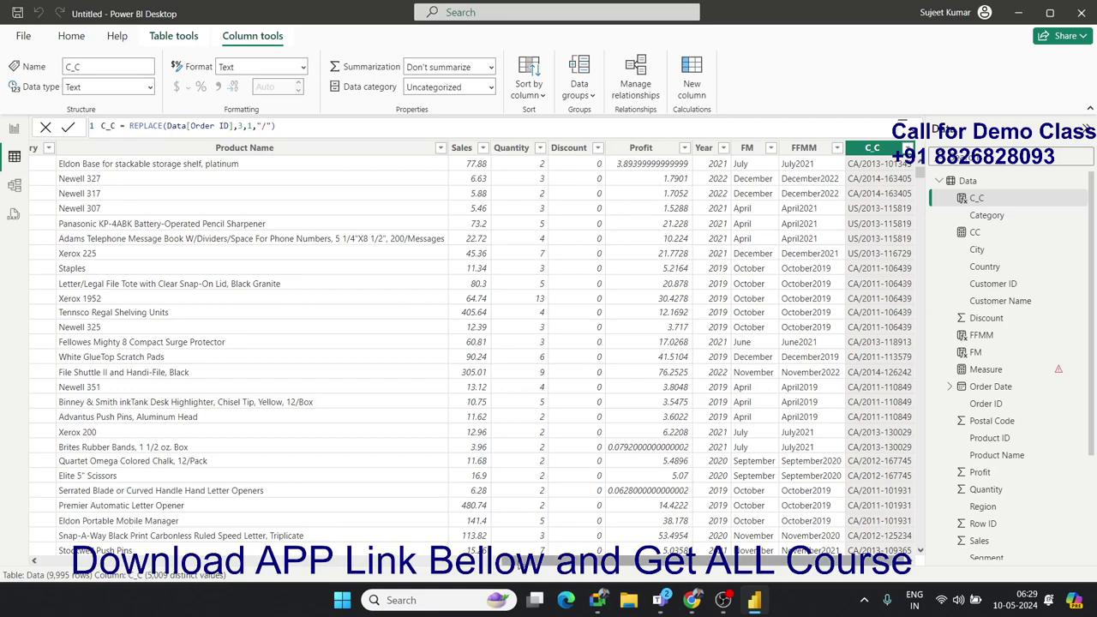
left_click_drag(776, 561, 39, 561)
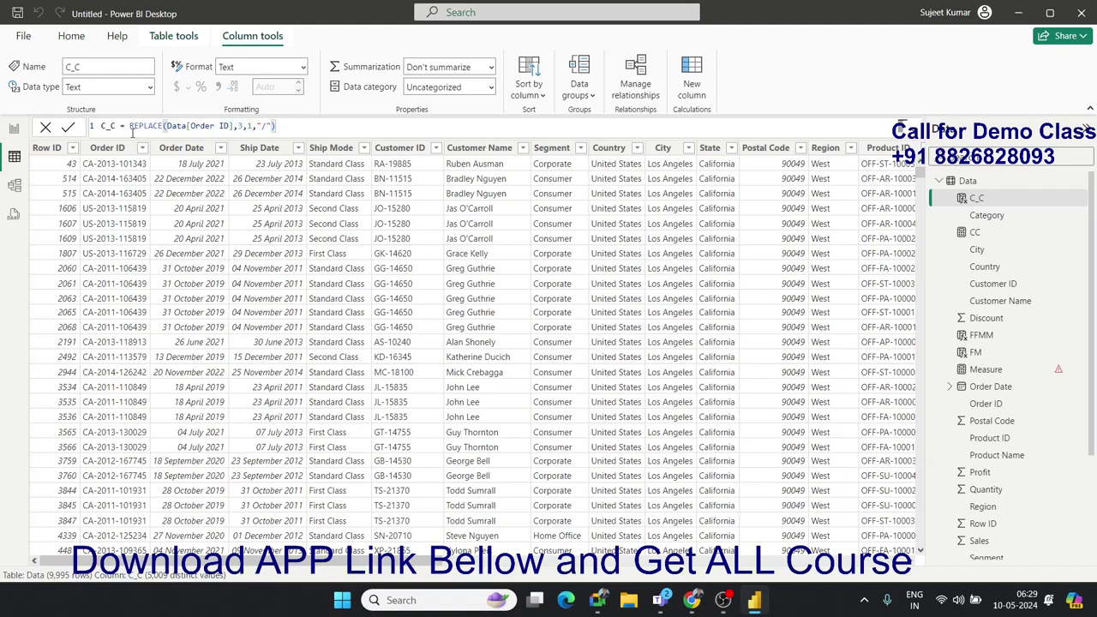
Step: Overwrite the REPLACE formula with SUBSTITUTE(Data[Order Date],"-",".")
left_click_drag(276, 126, 130, 127)
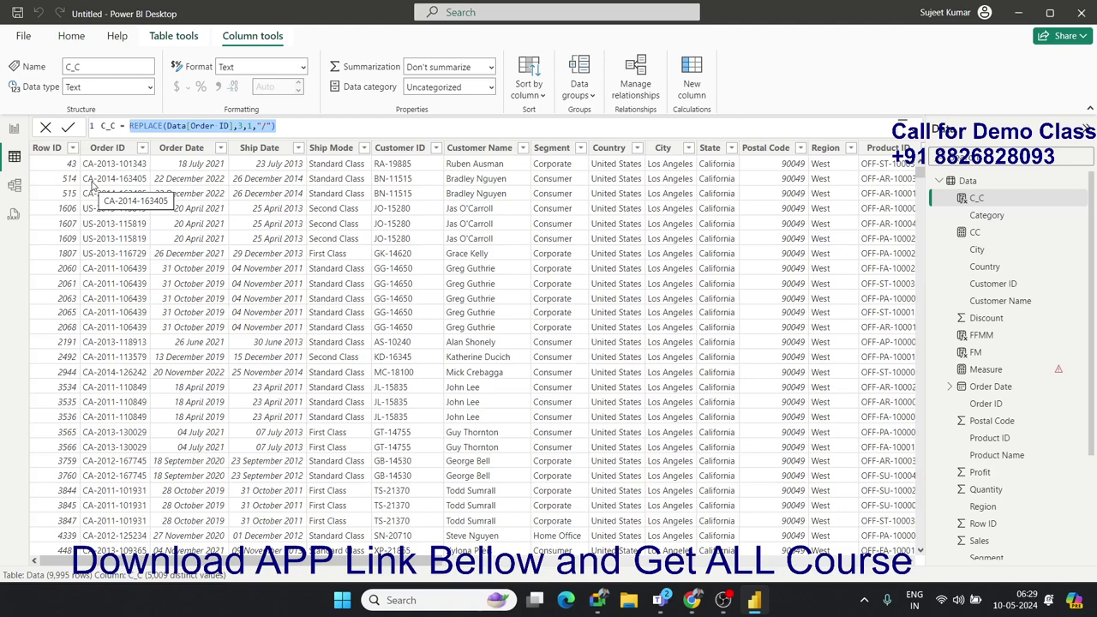
type("sub")
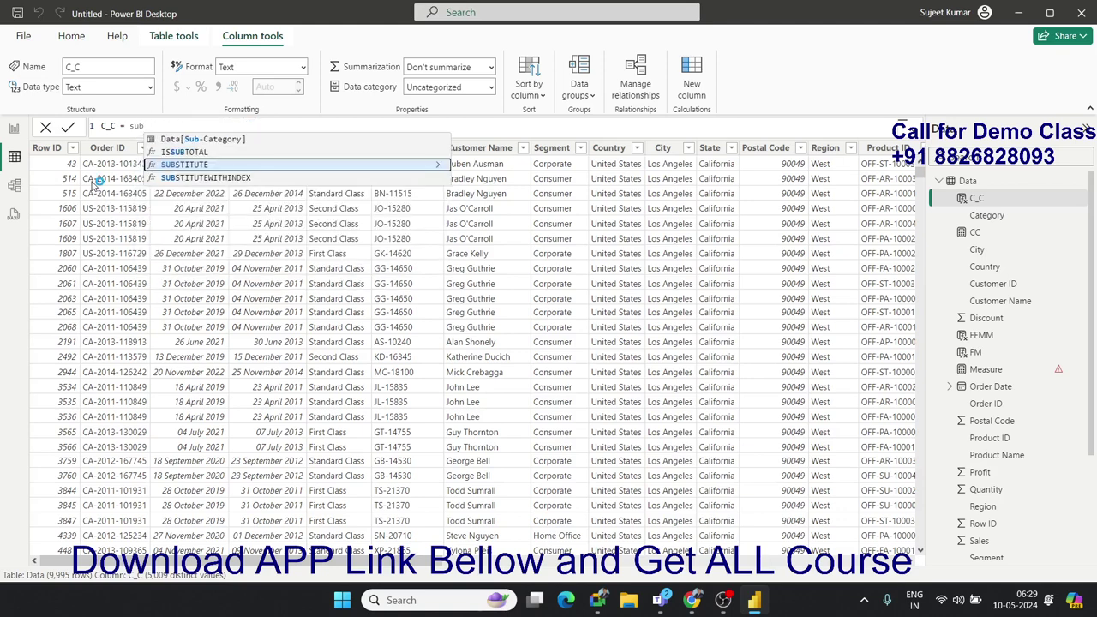
key("Tab")
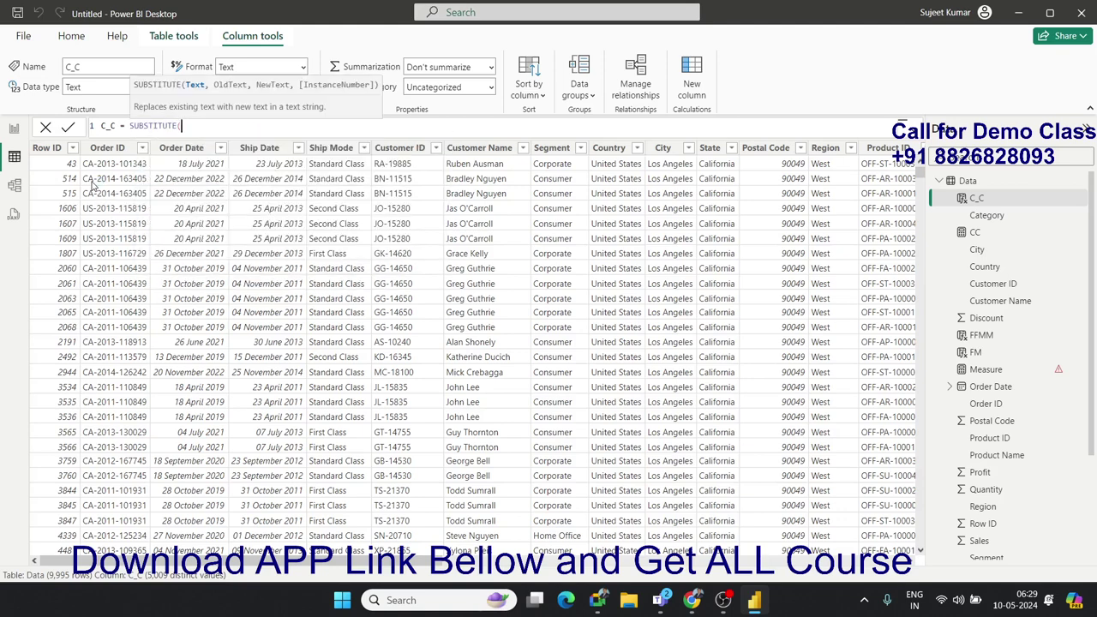
type("or")
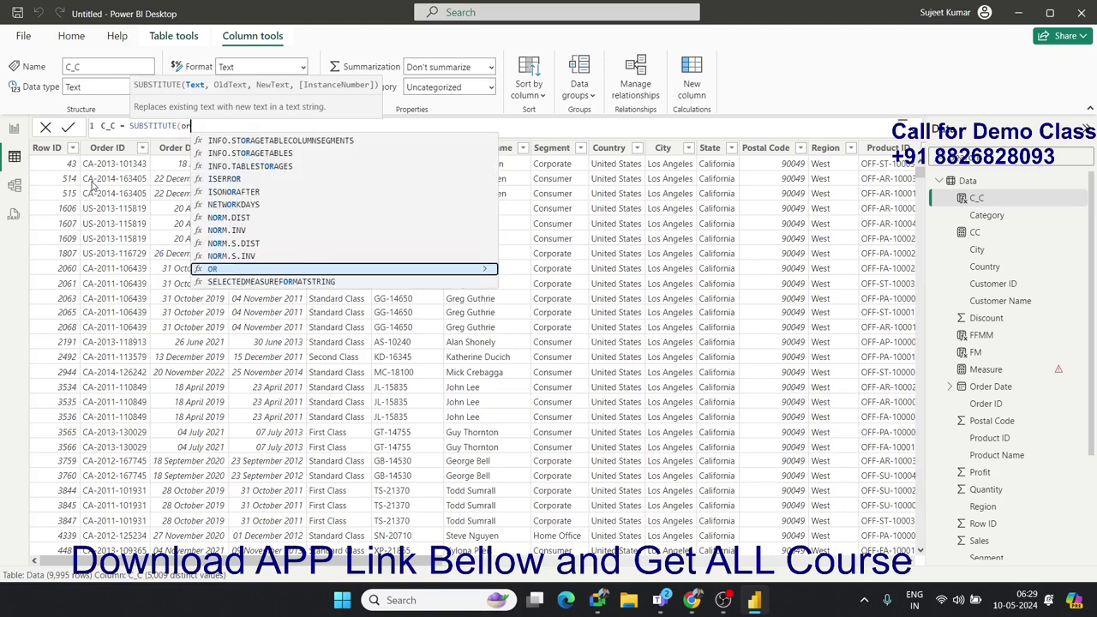
type("d")
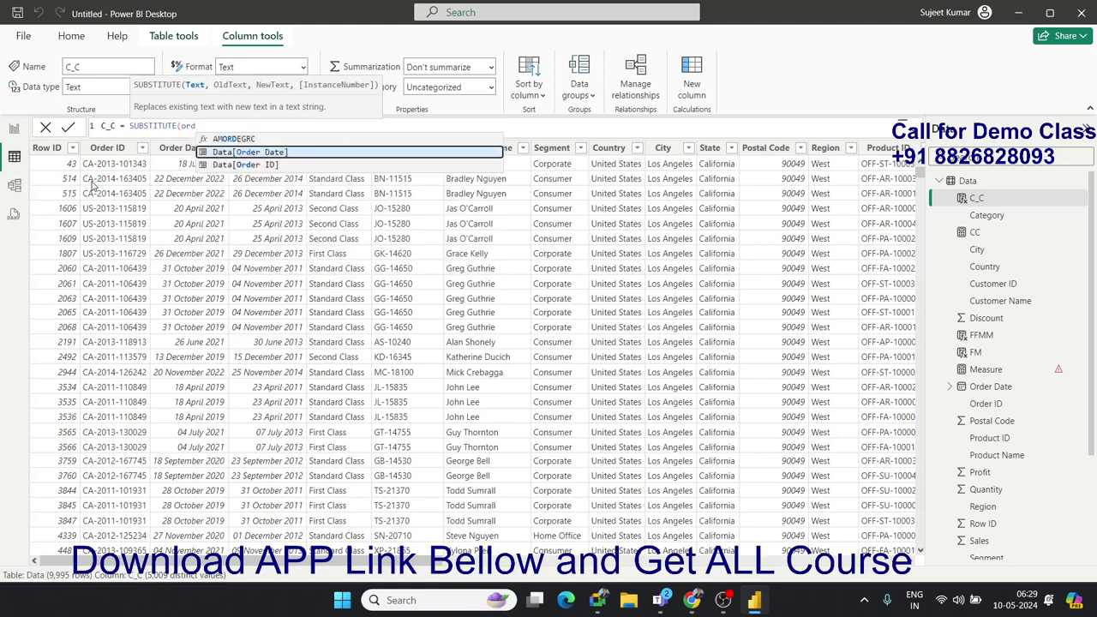
key("Tab")
type(",\"")
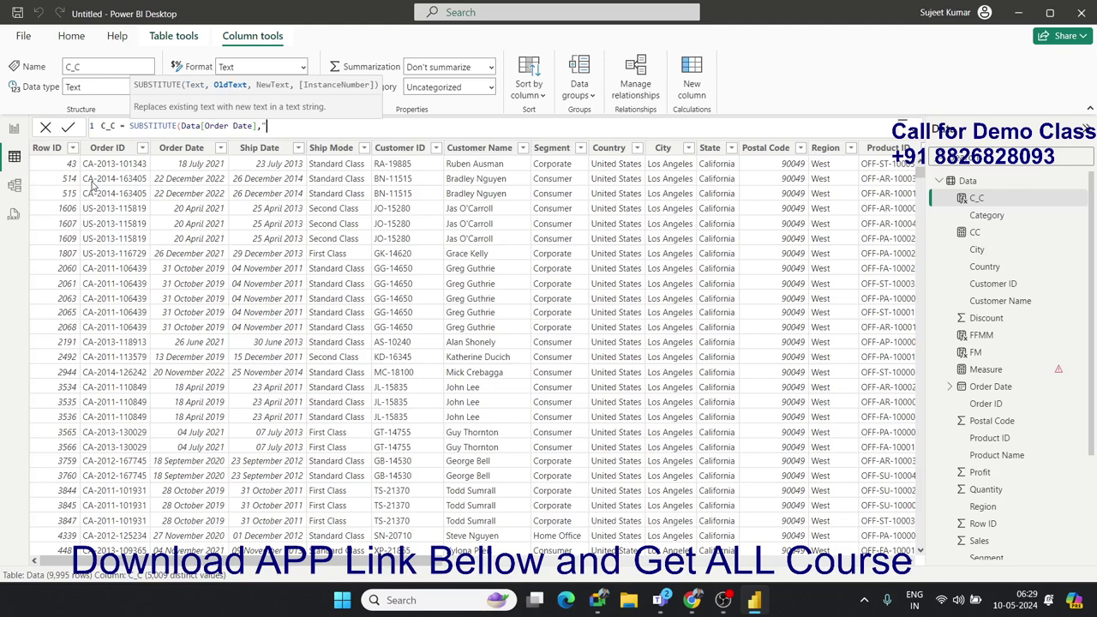
type("-\",")
type("\".\"")
type(")")
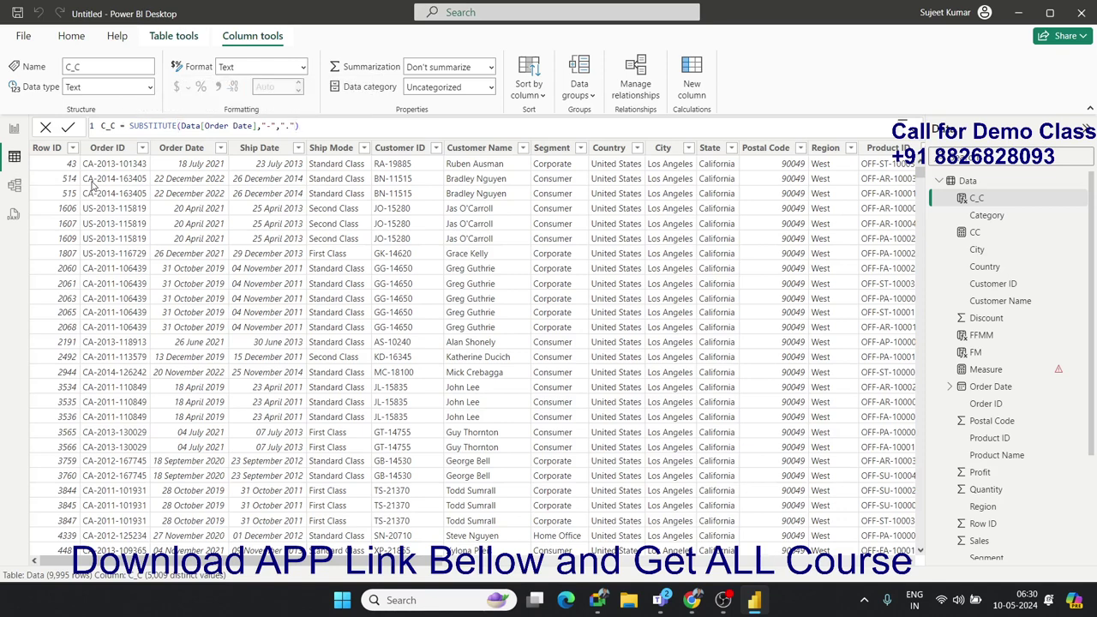
key("Return")
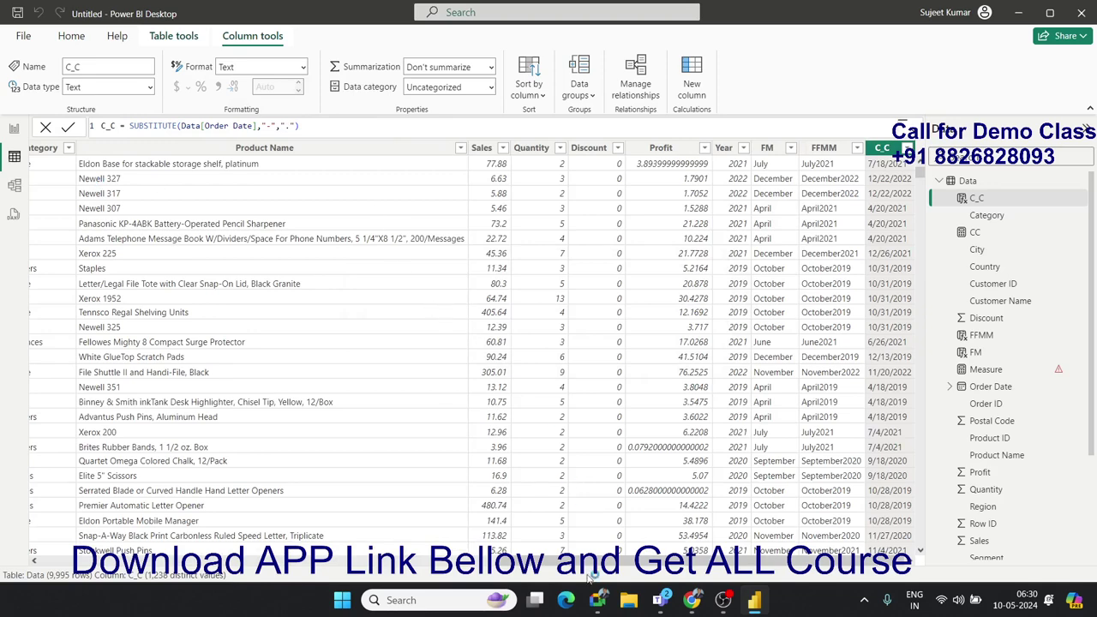
left_click_drag(602, 562, 30, 572)
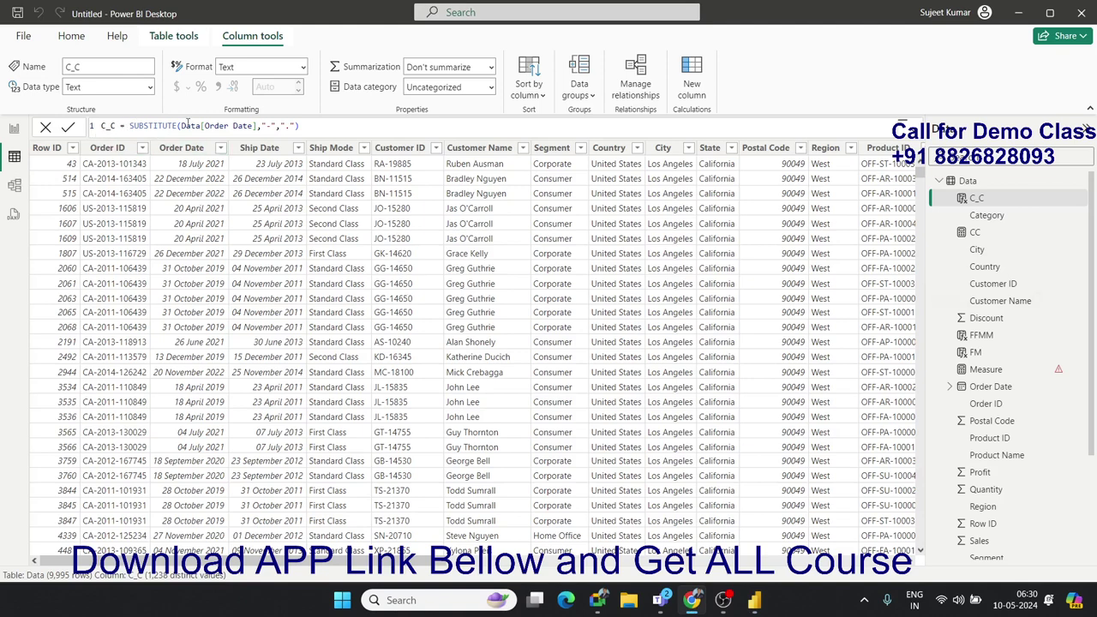
Step: Change the SUBSTITUTE replacement text from "." to REPT(" ",99)
left_click(343, 126)
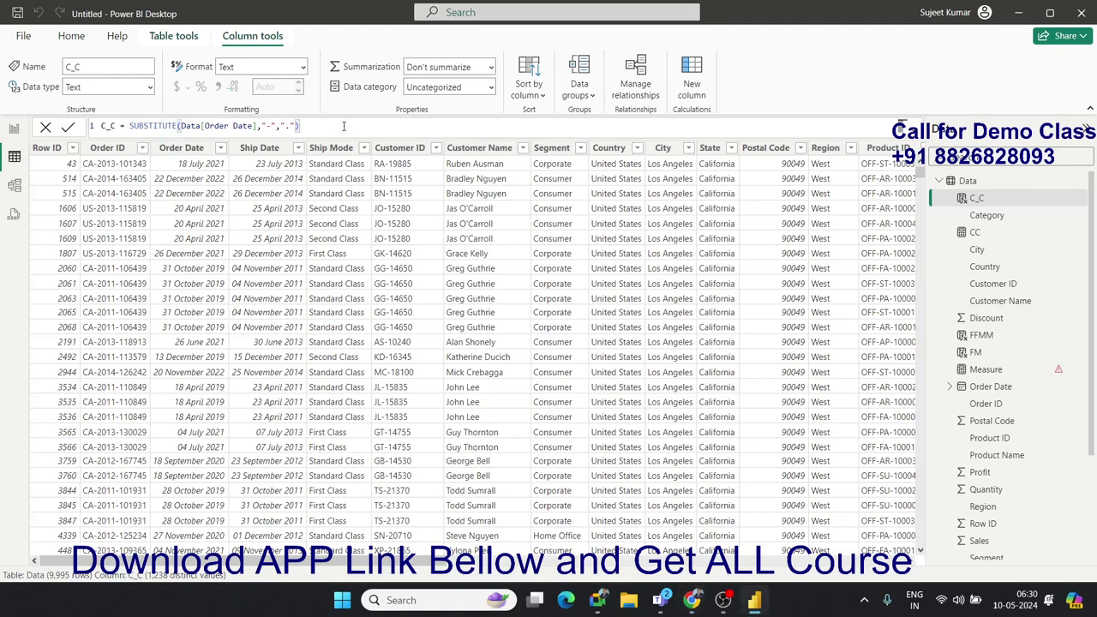
key("BackSpace")
key("BackSpace")
key("BackSpace")
key("BackSpace")
type("rep")
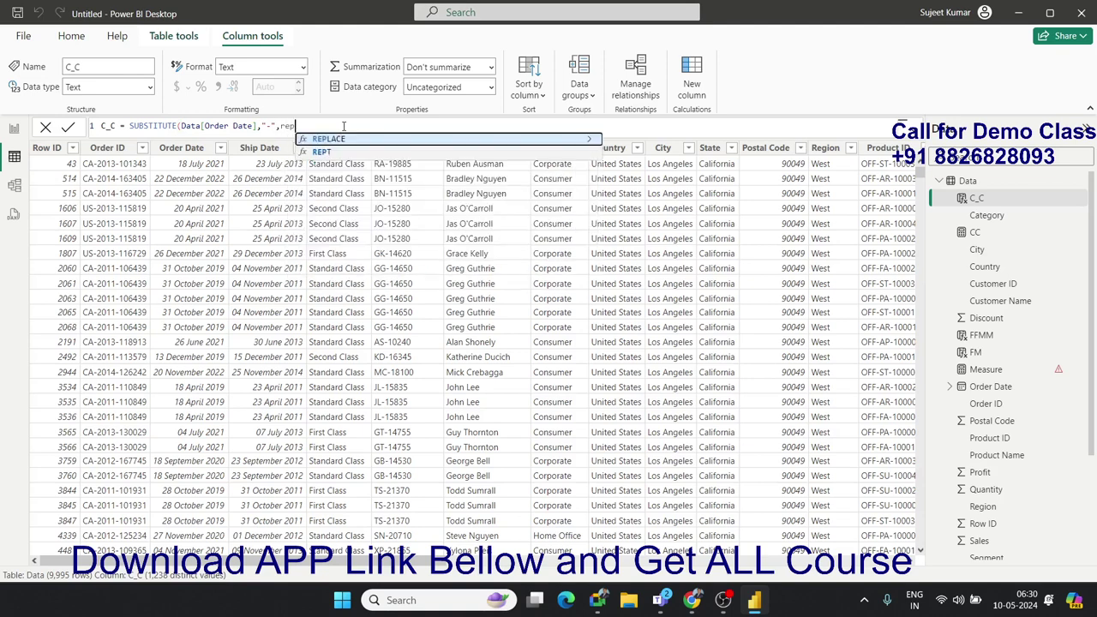
key("Down")
key("Tab")
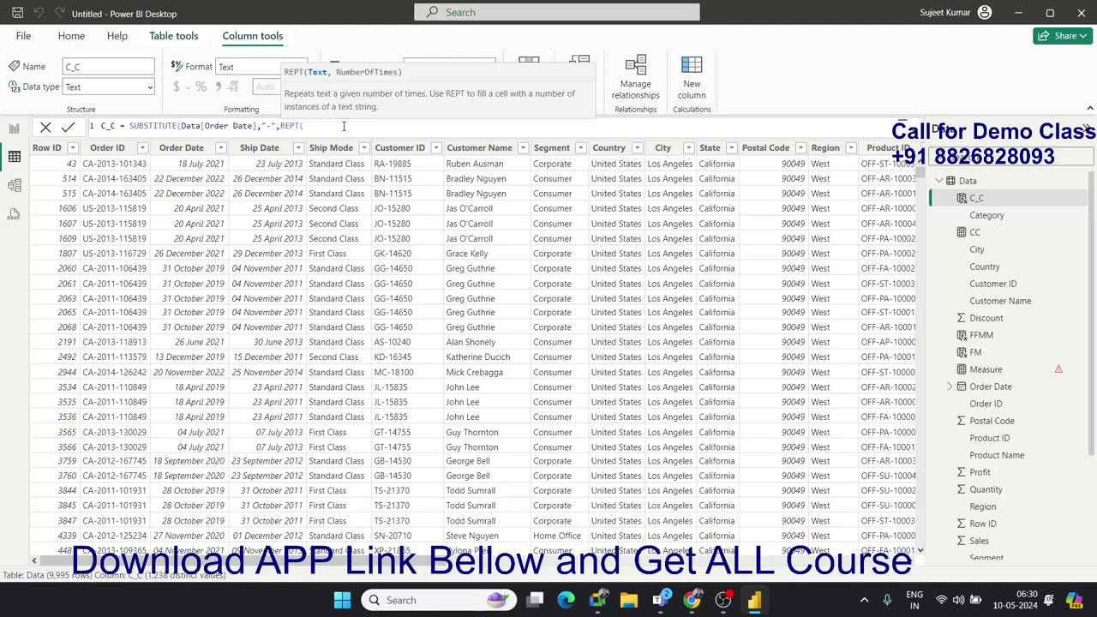
type("\",")
type("99)")
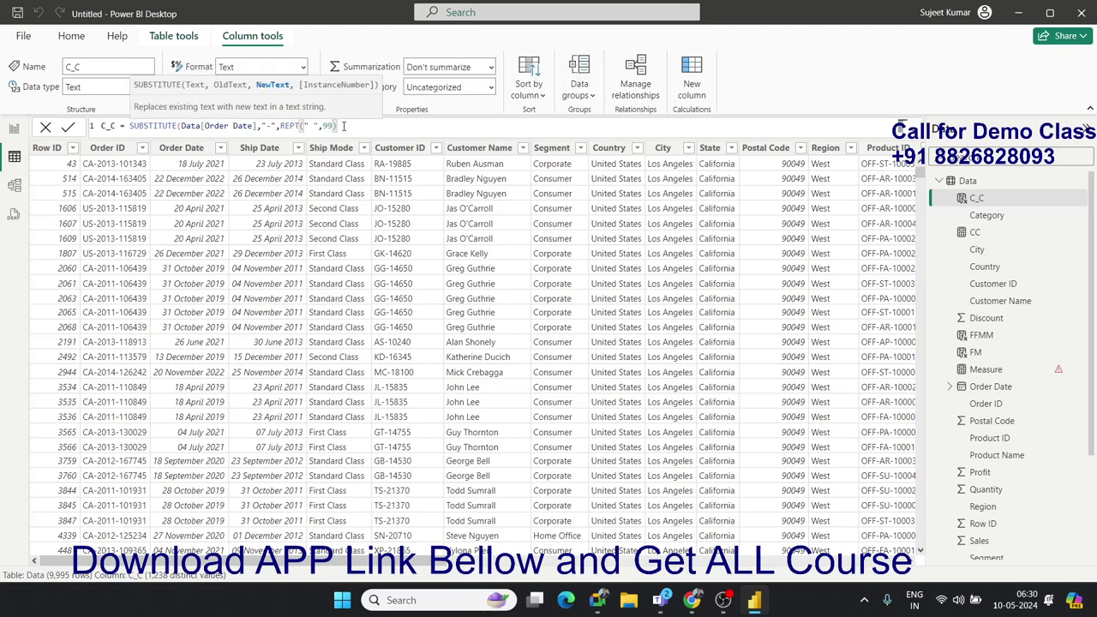
Step: Wrap the SUBSTITUTE in RIGHT(...,99) and then in TRIM( )
left_click(126, 126)
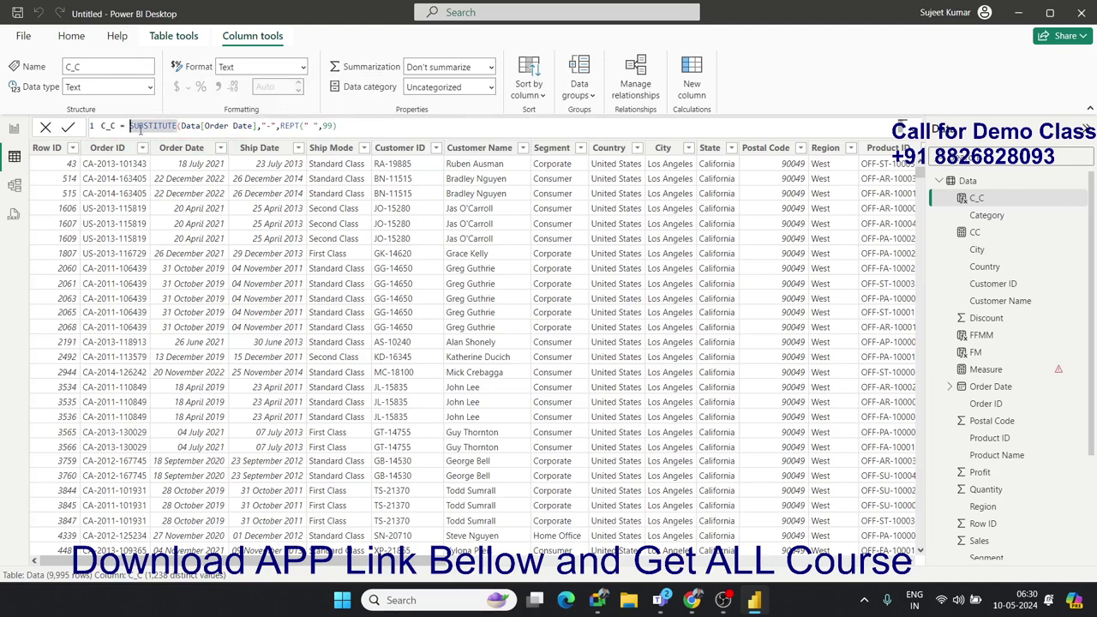
type("RIGHT(")
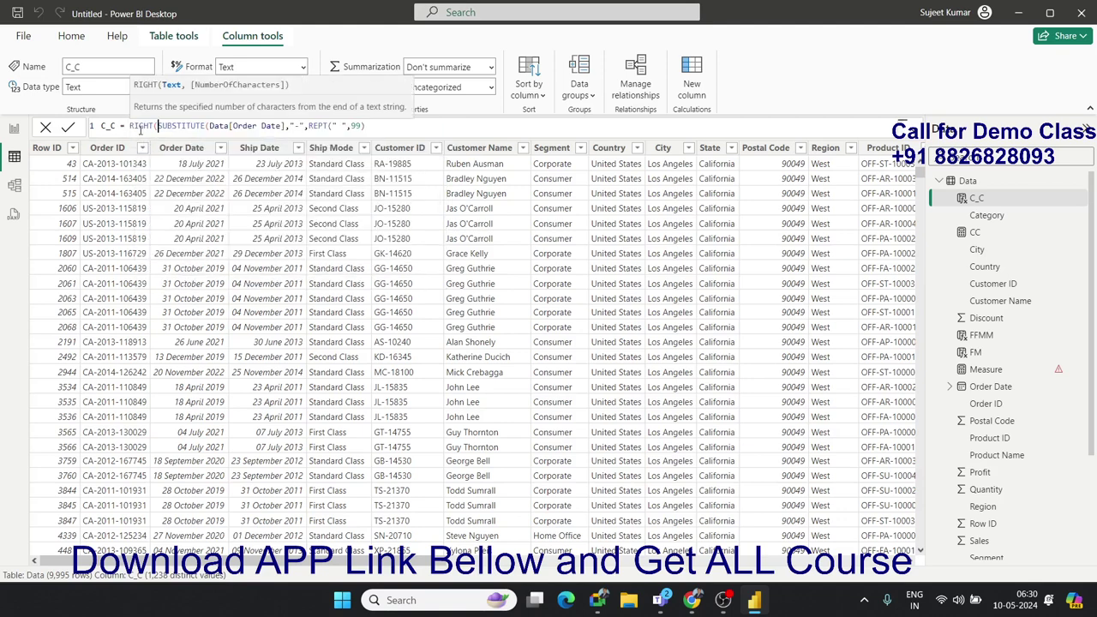
left_click(409, 127)
type(")")
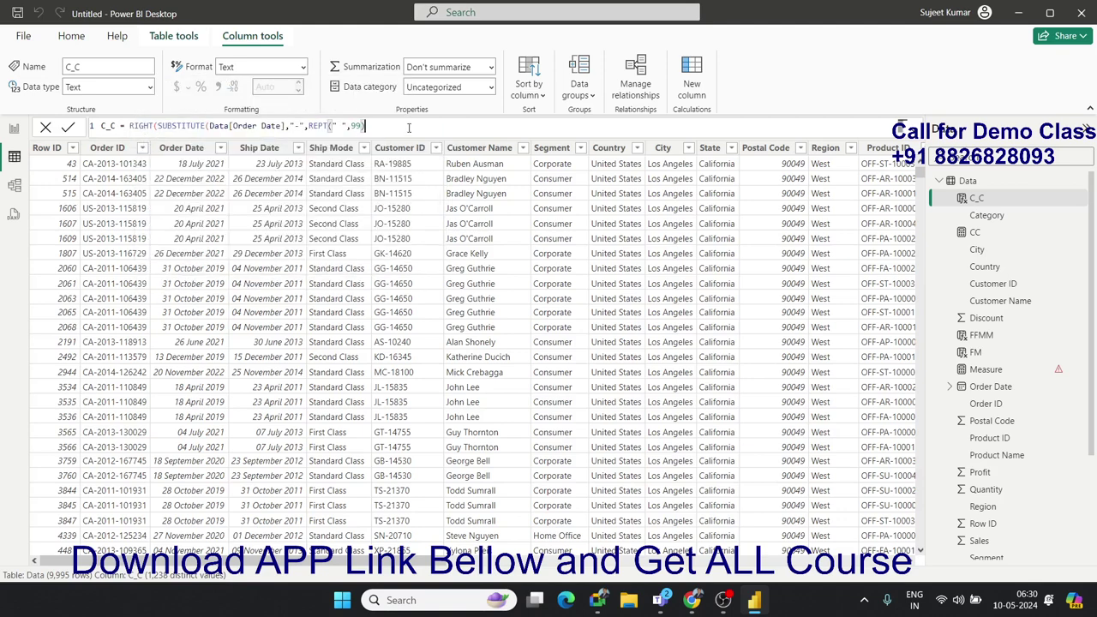
type(",99")
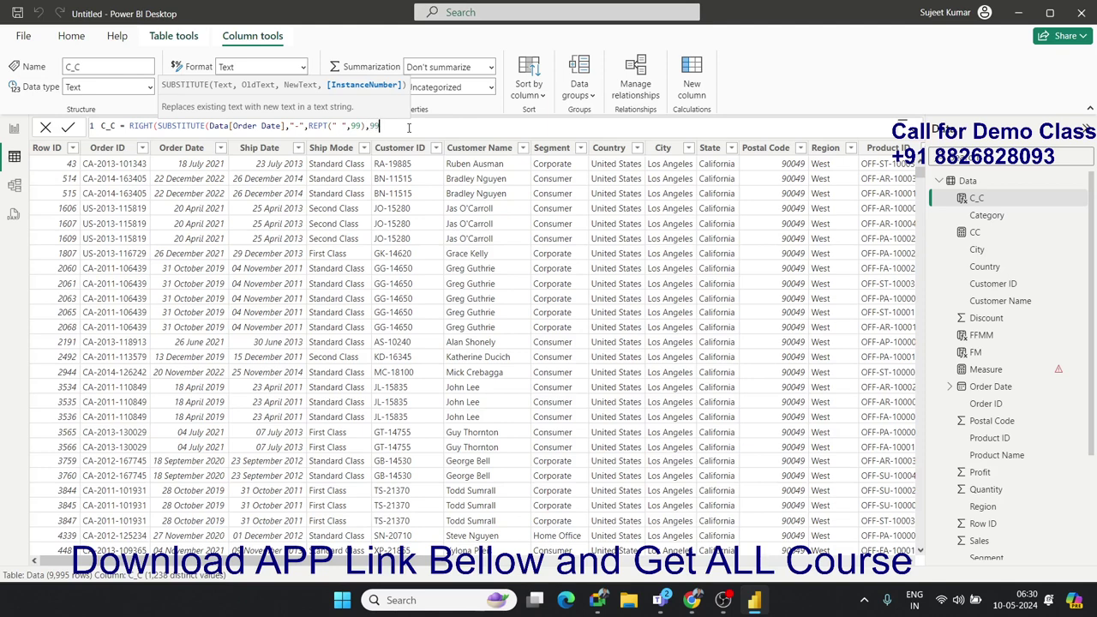
type(")")
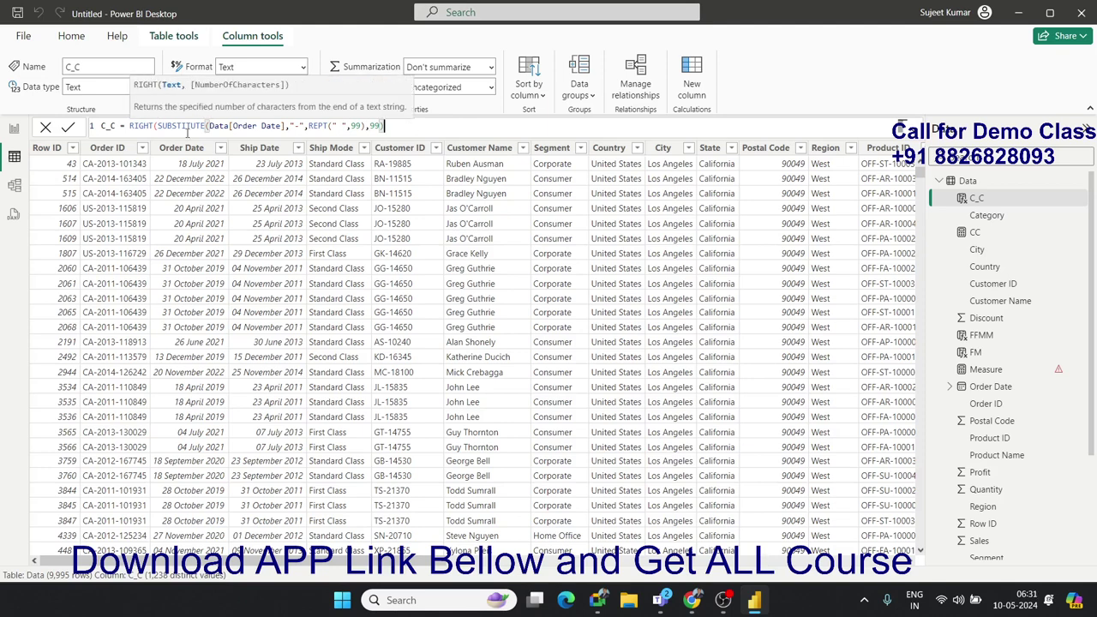
key("Return")
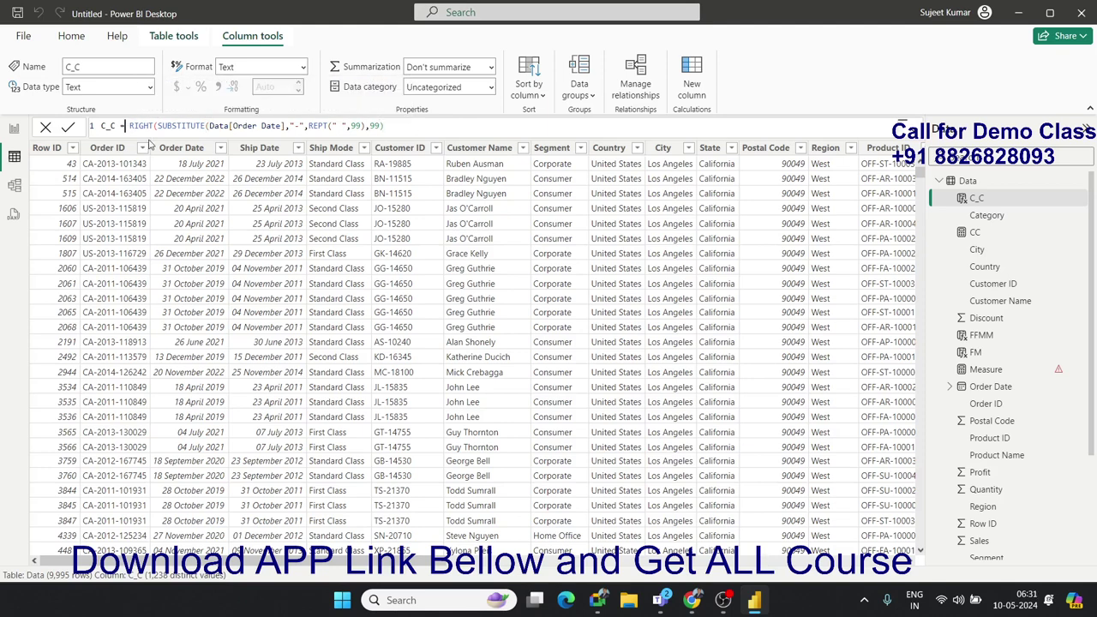
type("TRIM(")
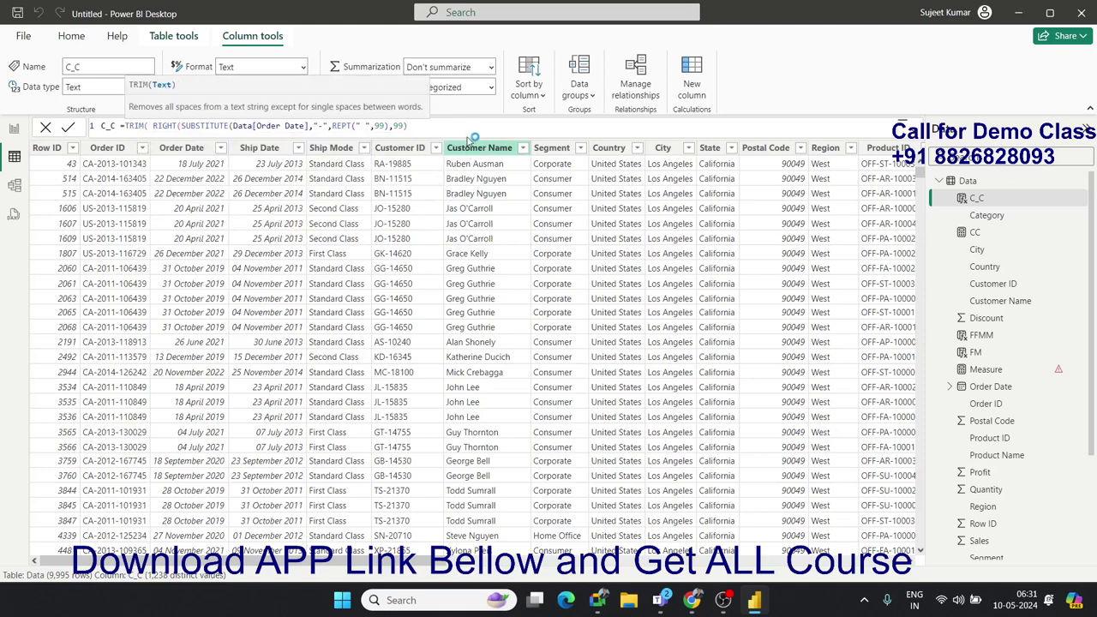
type("))")
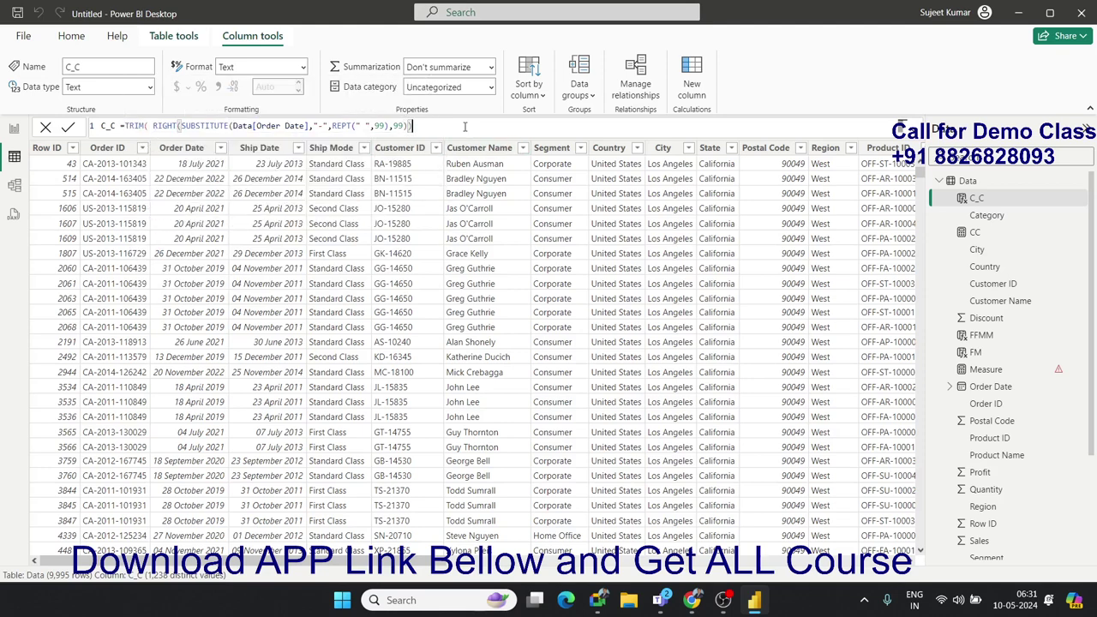
key("Return")
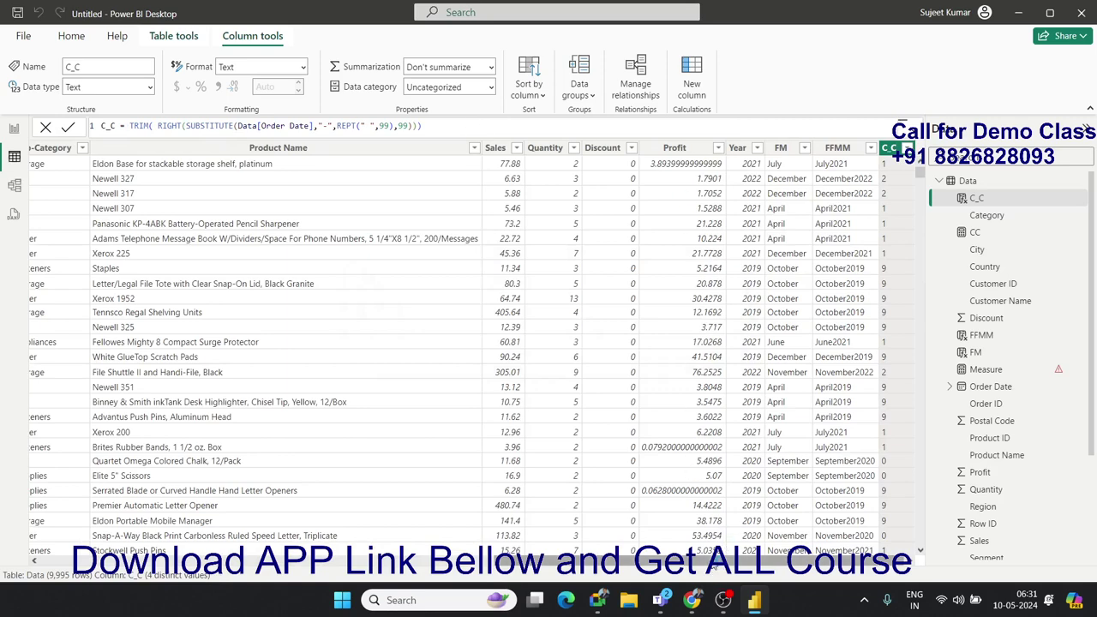
left_click_drag(711, 561, 203, 505)
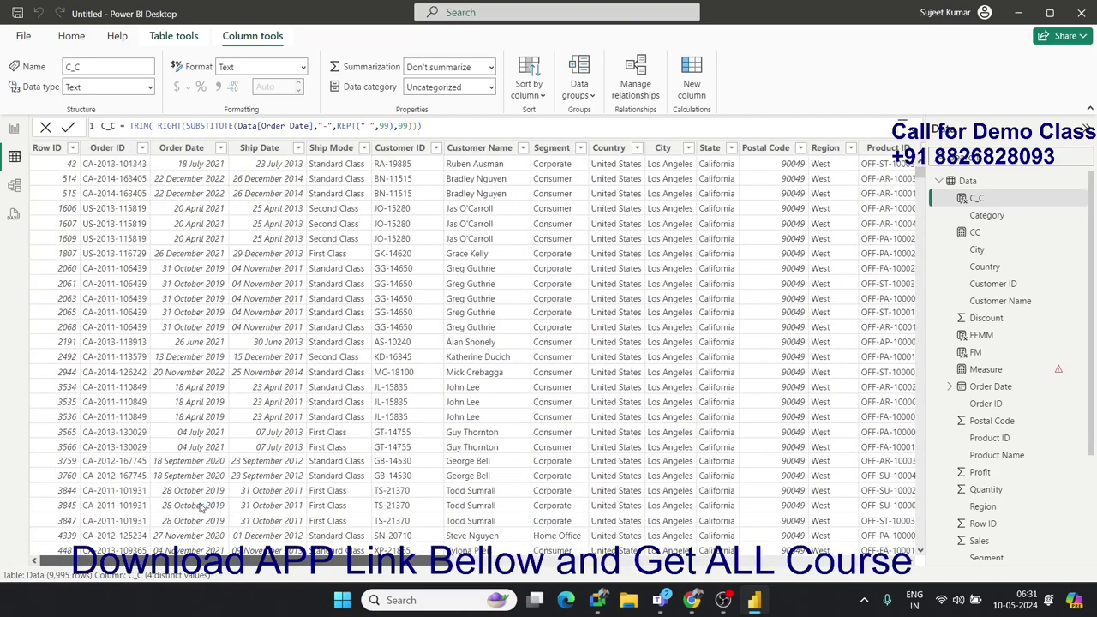
left_click_drag(201, 507, 776, 507)
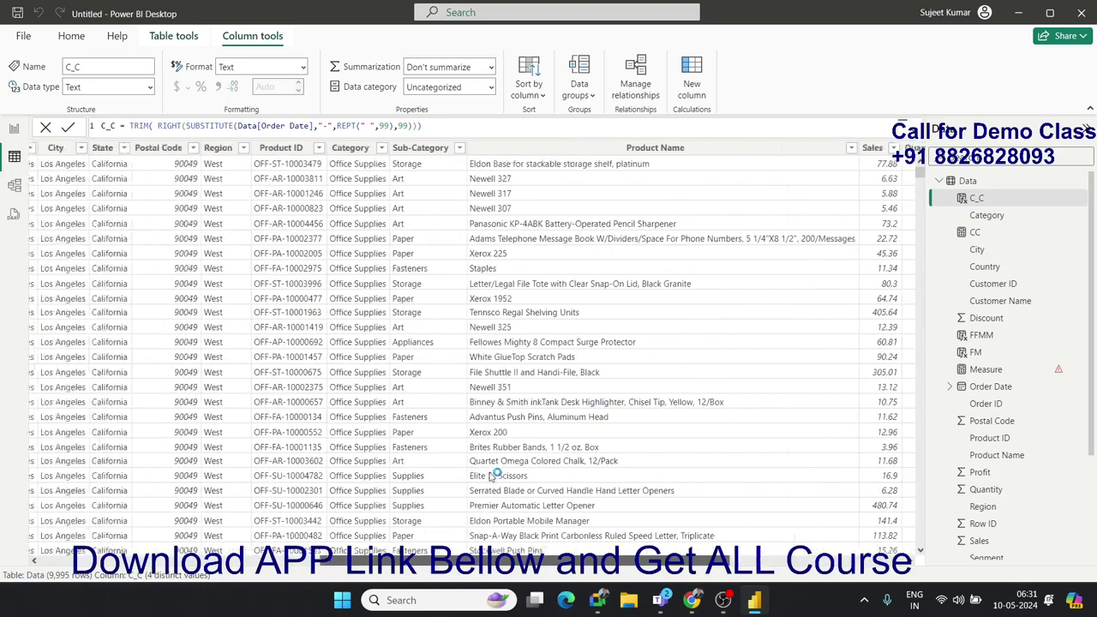
scroll(445, 495, "left", 5)
scroll(445, 496, "left", 5)
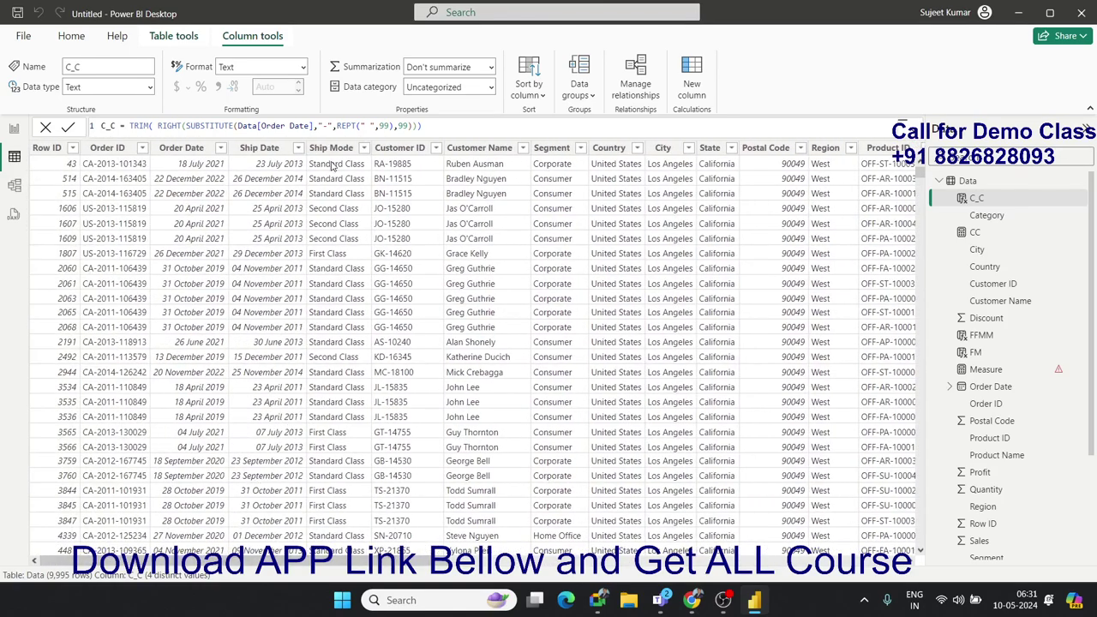
left_click_drag(422, 126, 127, 126)
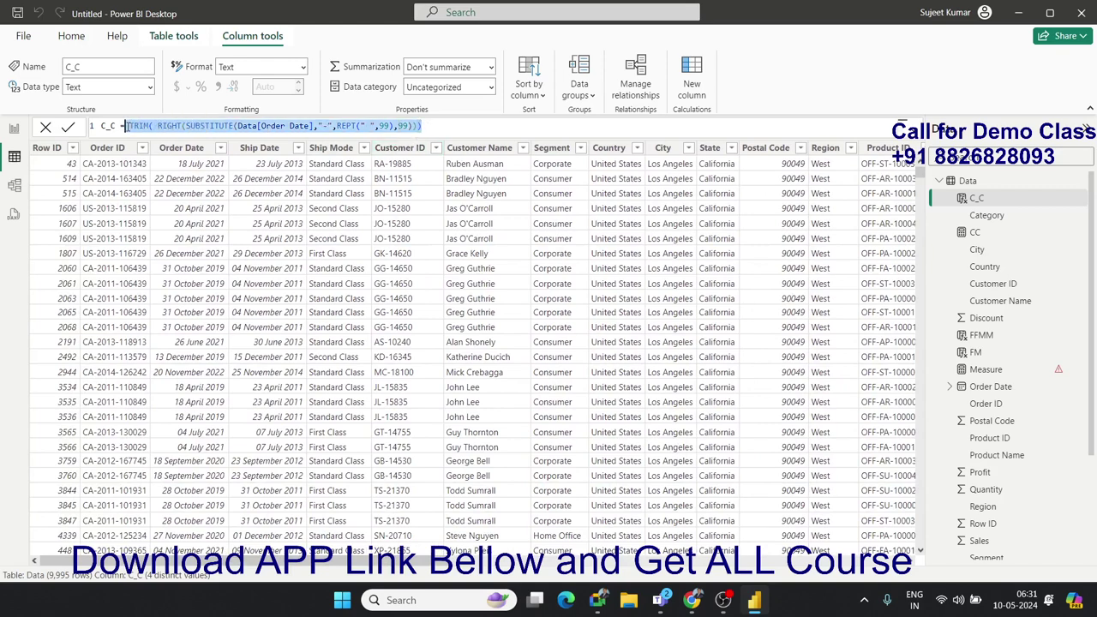
left_click(370, 127)
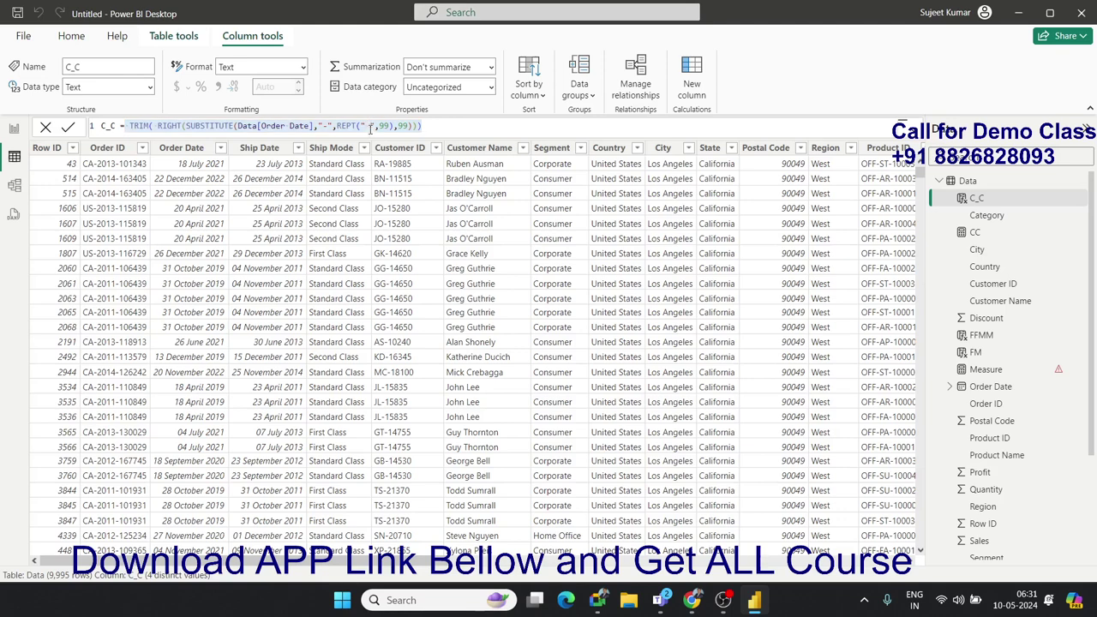
left_click(370, 127)
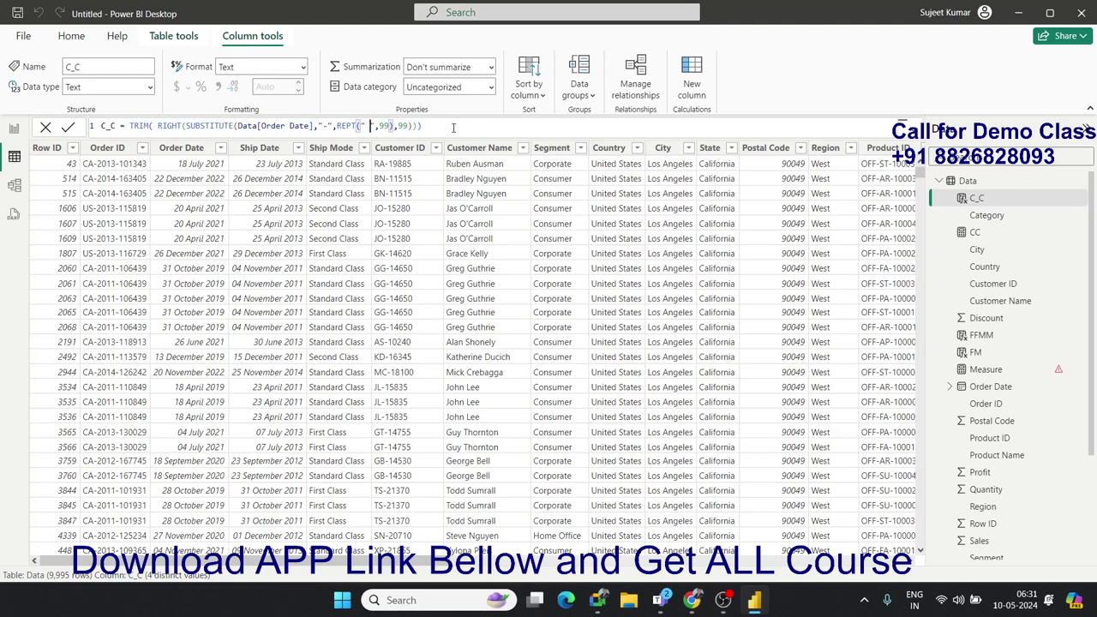
left_click_drag(454, 128, 144, 126)
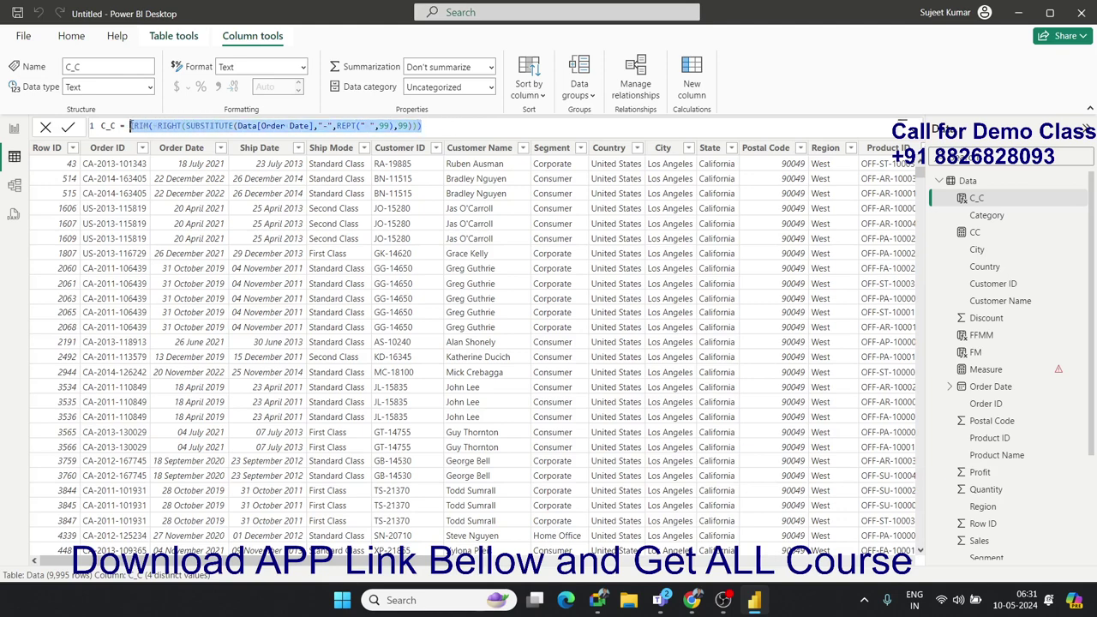
Step: Enter SUBSTITUTE(Data[Order ID],"-",REPT(" ",99)) as the C_C formula
type("su")
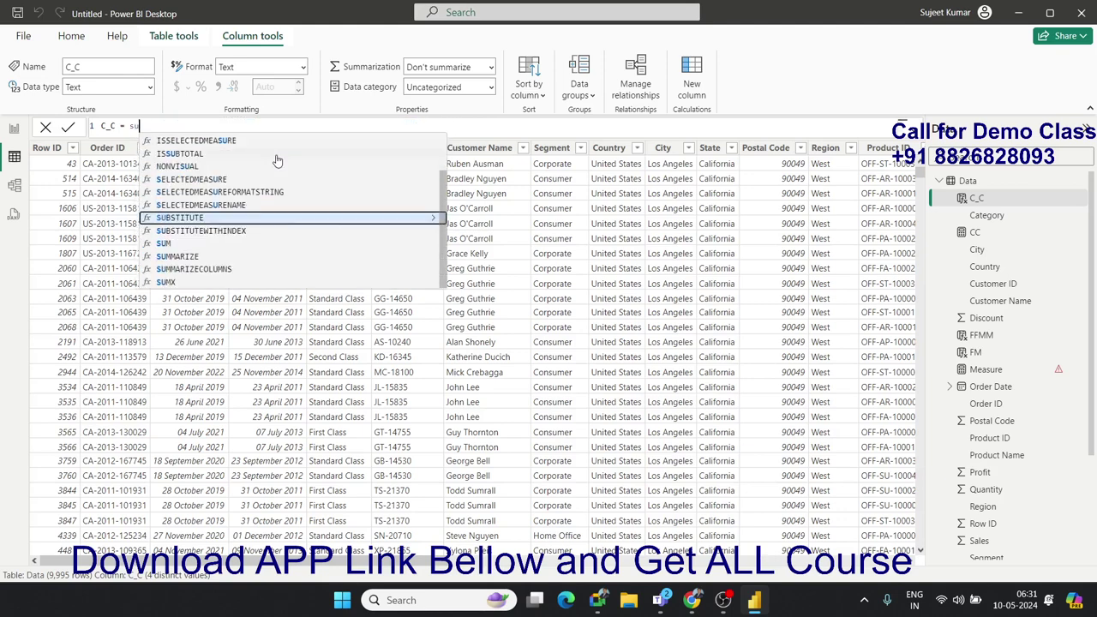
type("b")
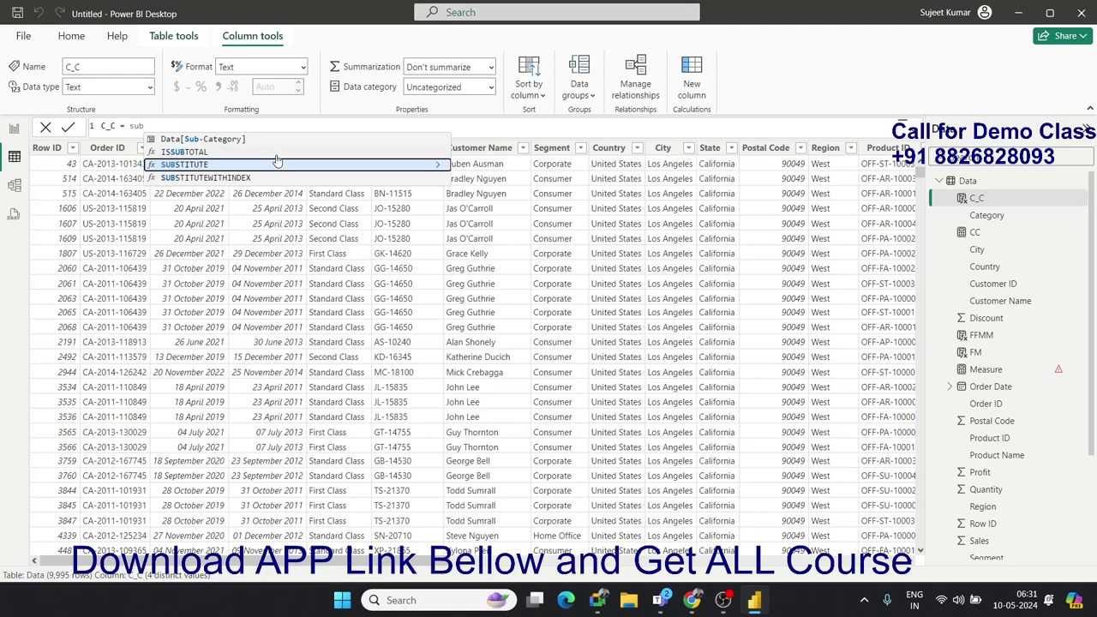
left_click(277, 162)
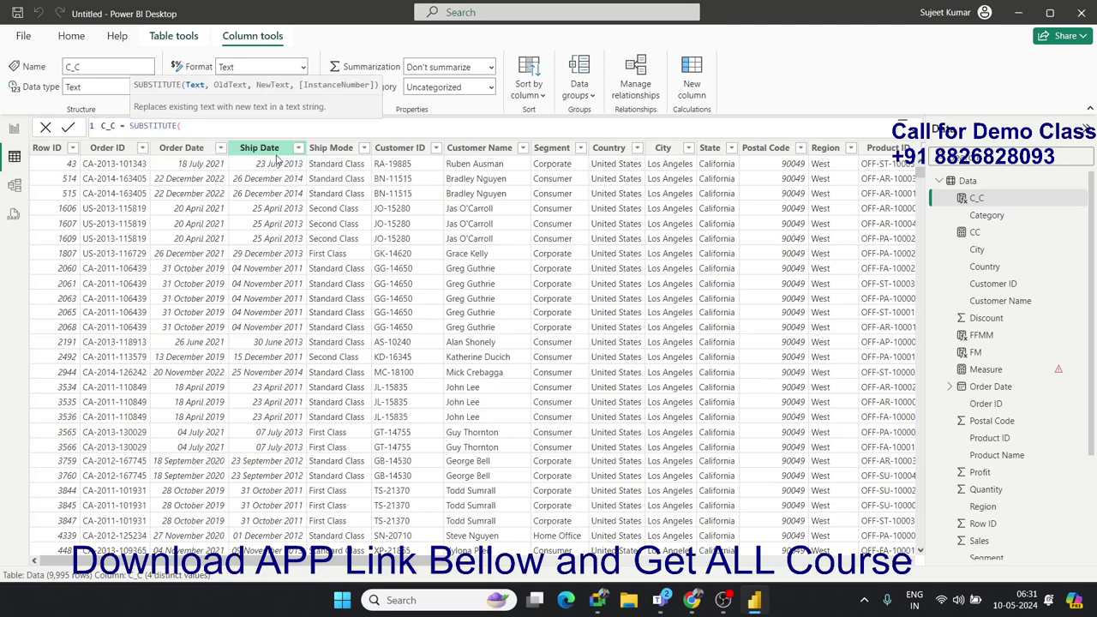
type("\"")
key("BackSpace")
type("ord")
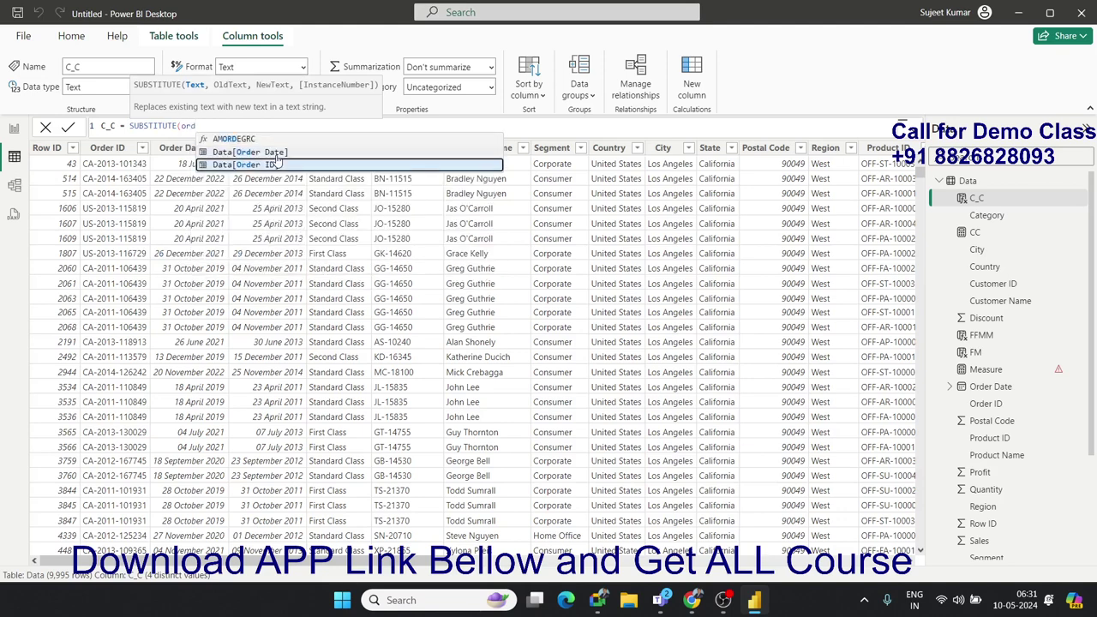
left_click(276, 163)
type(")")
type(",")
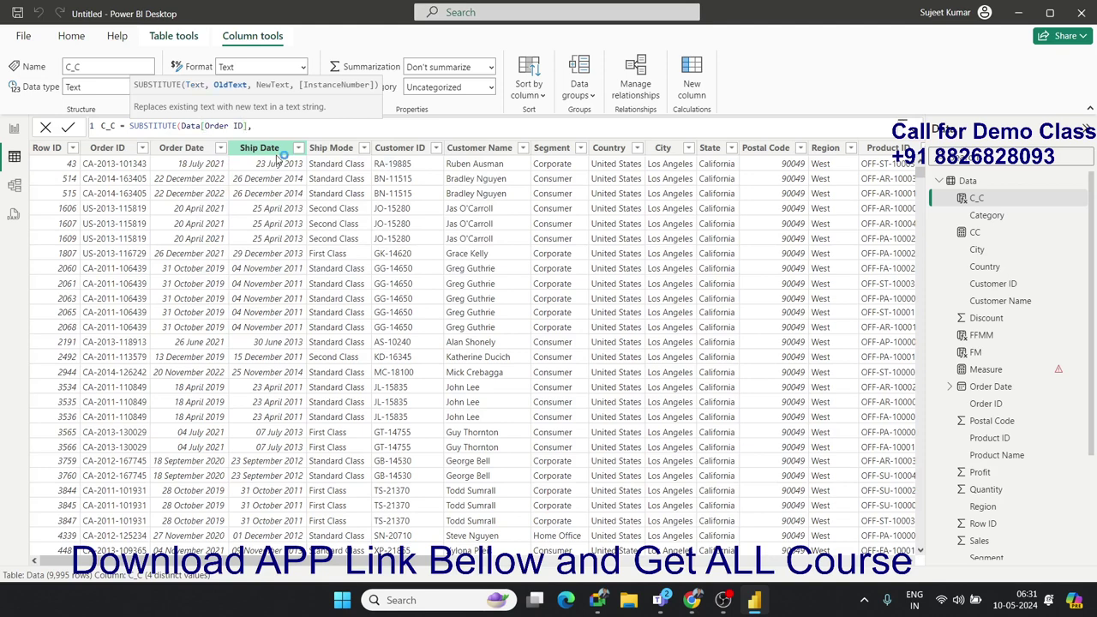
type("\"-")
type(",")
type("re")
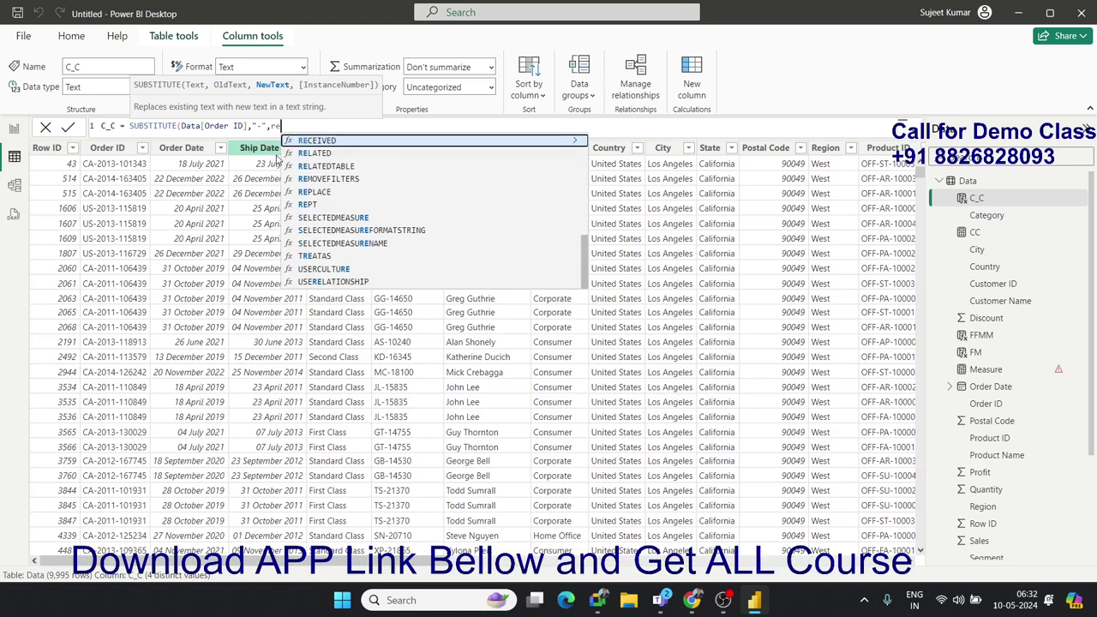
key("Down")
key("Down")
key("Down")
key("Tab")
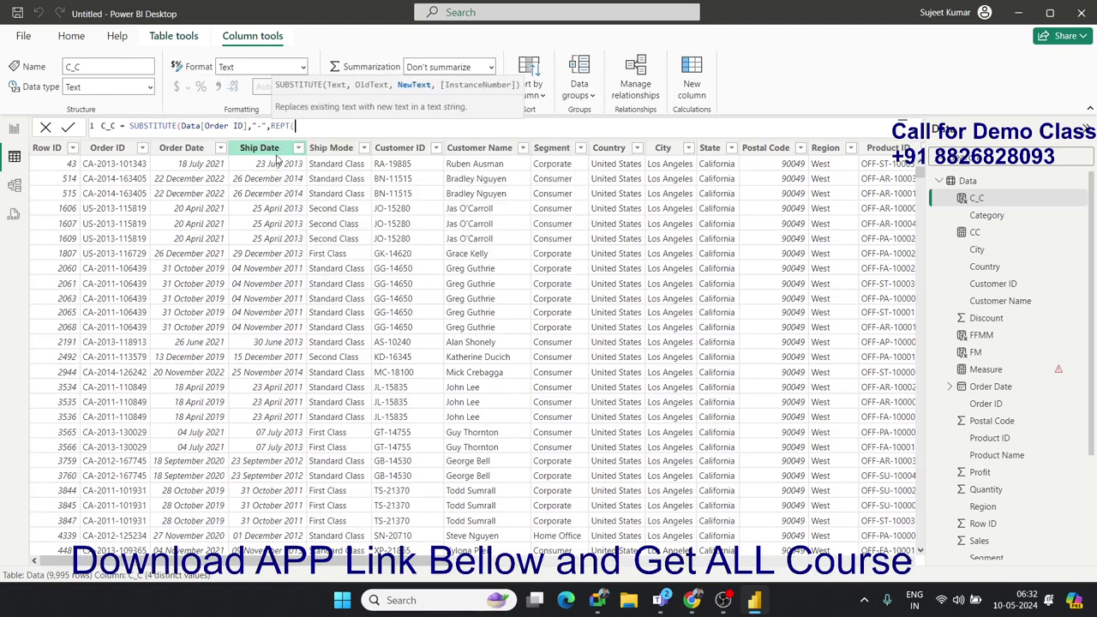
type("\" \"")
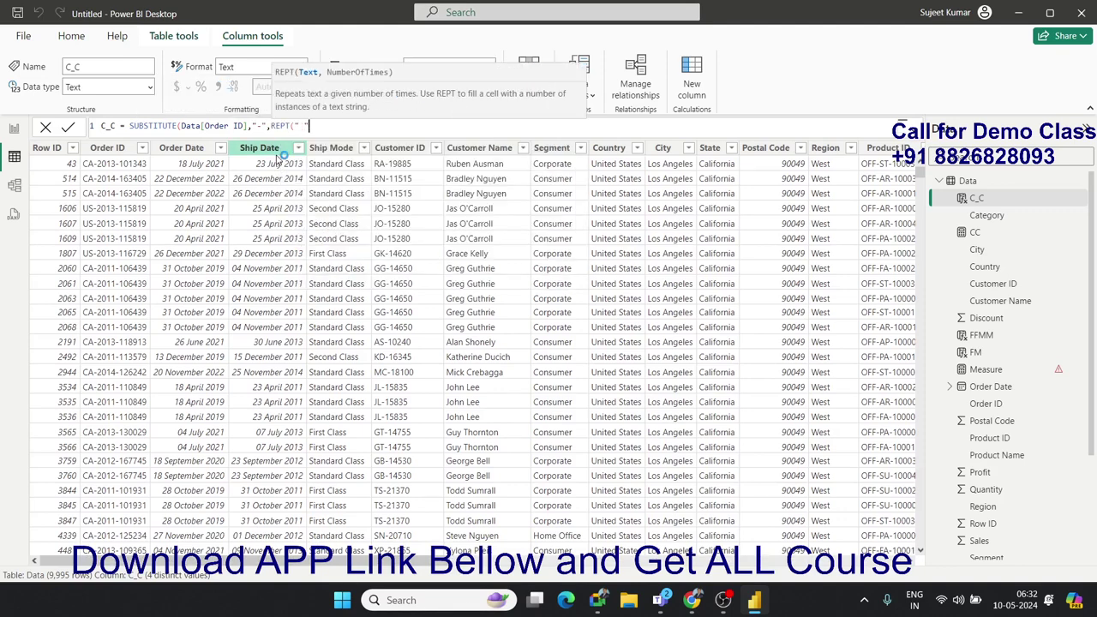
type(",99")
type(")")
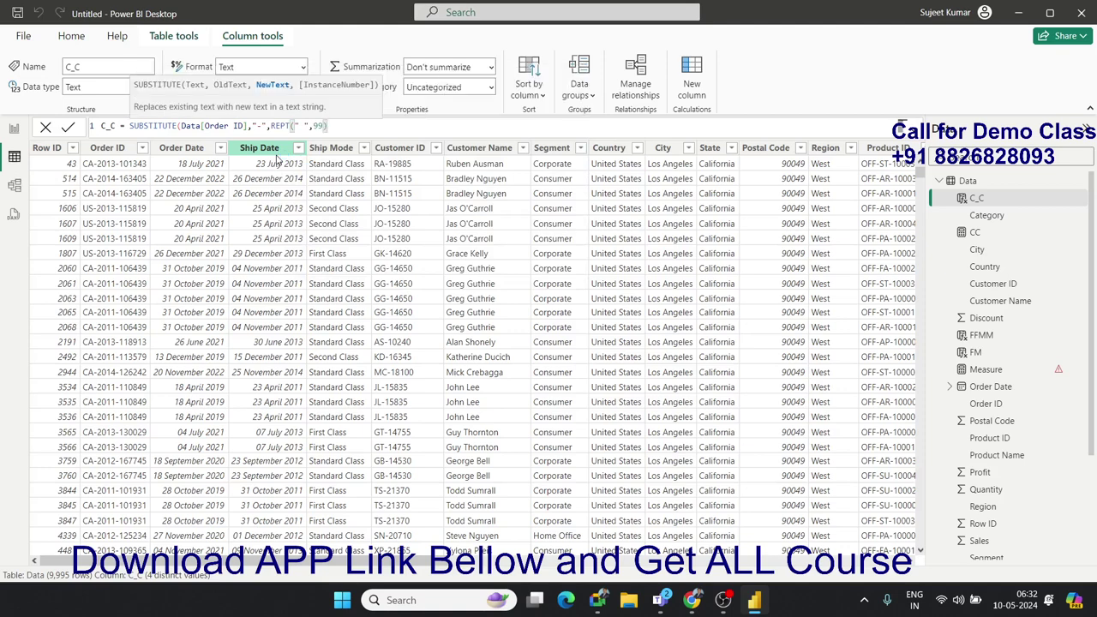
type(")")
key("Return")
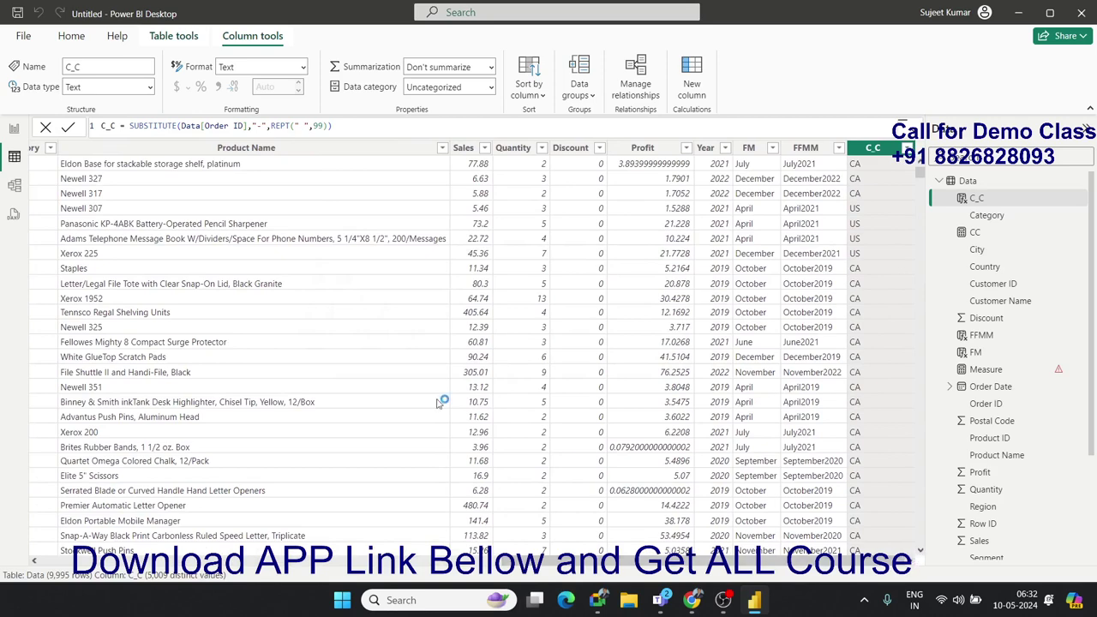
Step: Wrap the SUBSTITUTE expression in RIGHT(...,99)
double_click(132, 126)
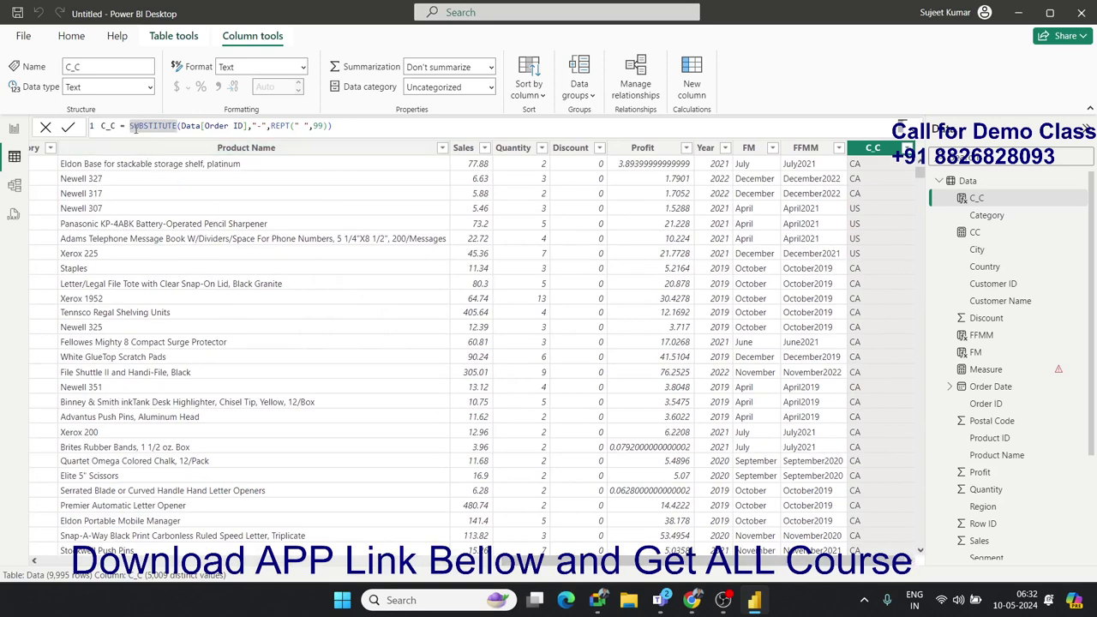
type("righ")
key("Tab")
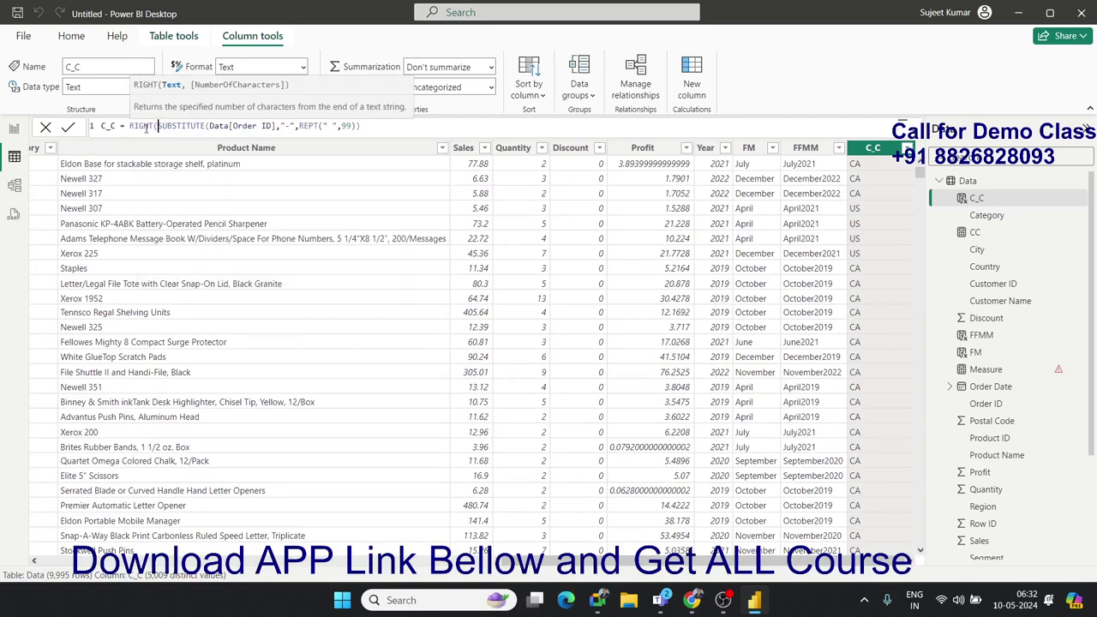
left_click(402, 127)
type(",")
type("99")
type(")")
key("Return")
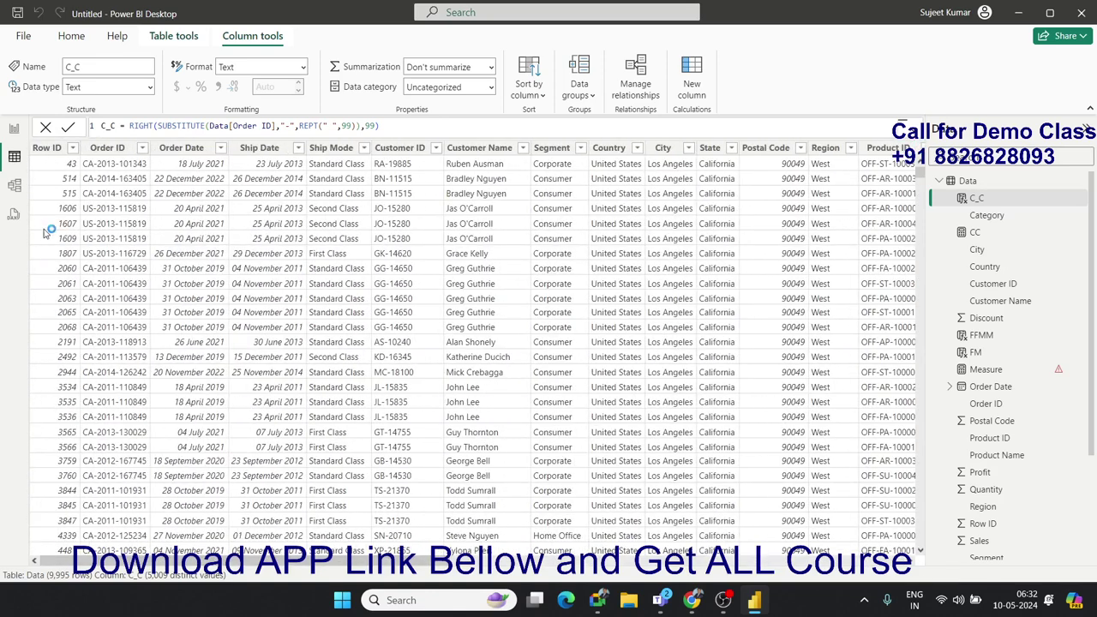
Step: Wrap the formula in TRIM( ) so C_C shows each Order ID's last part, like 163405
left_click(125, 125)
type("tr")
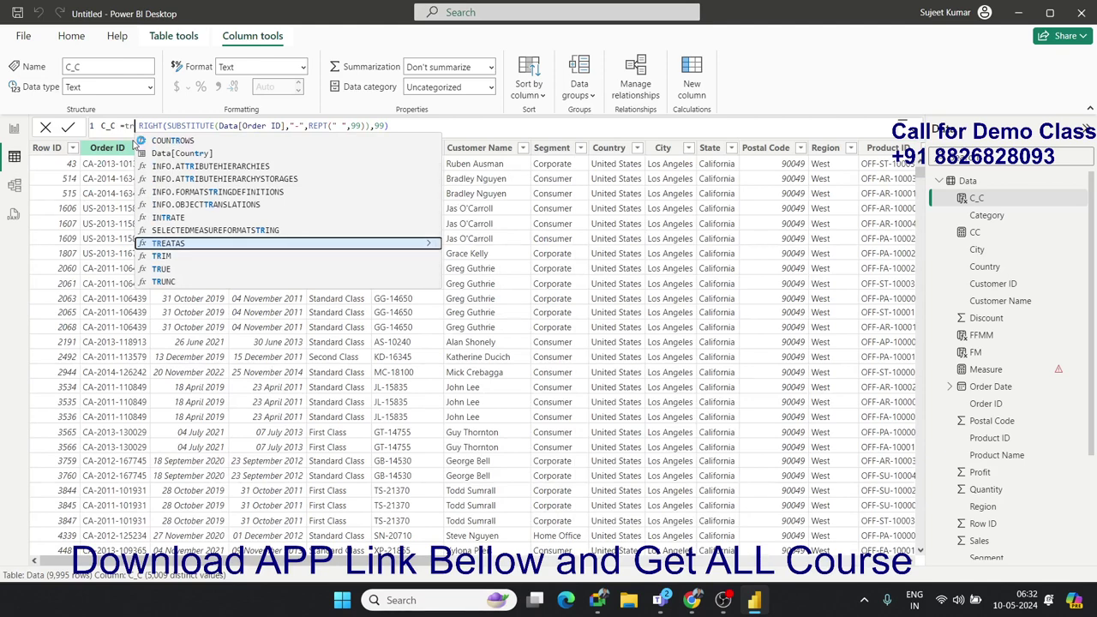
key("Down")
key("Tab")
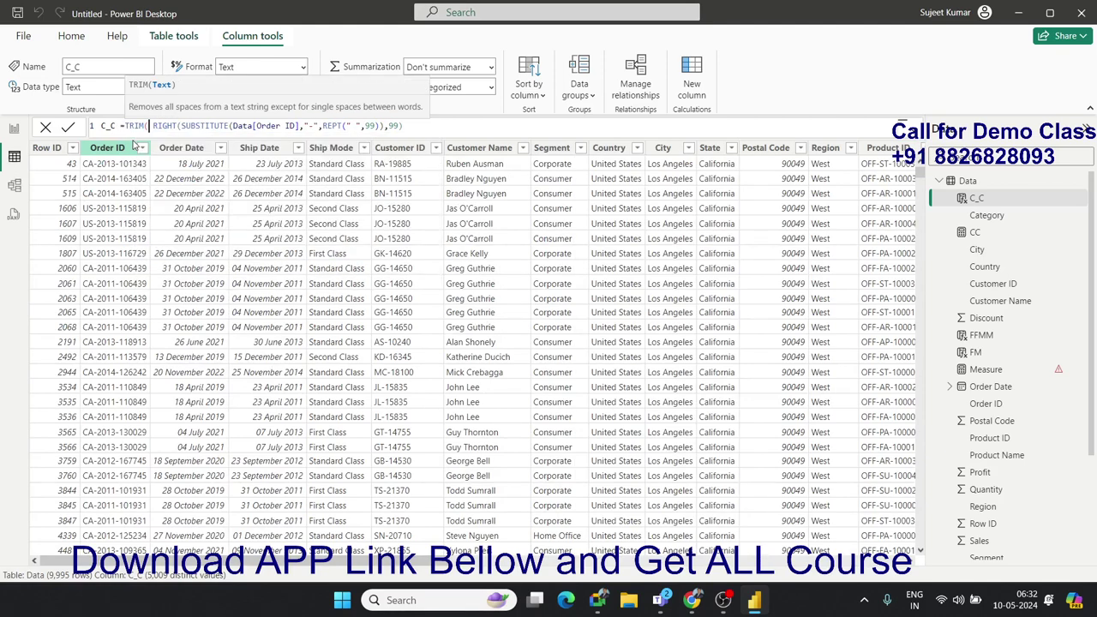
type(")")
key("Return")
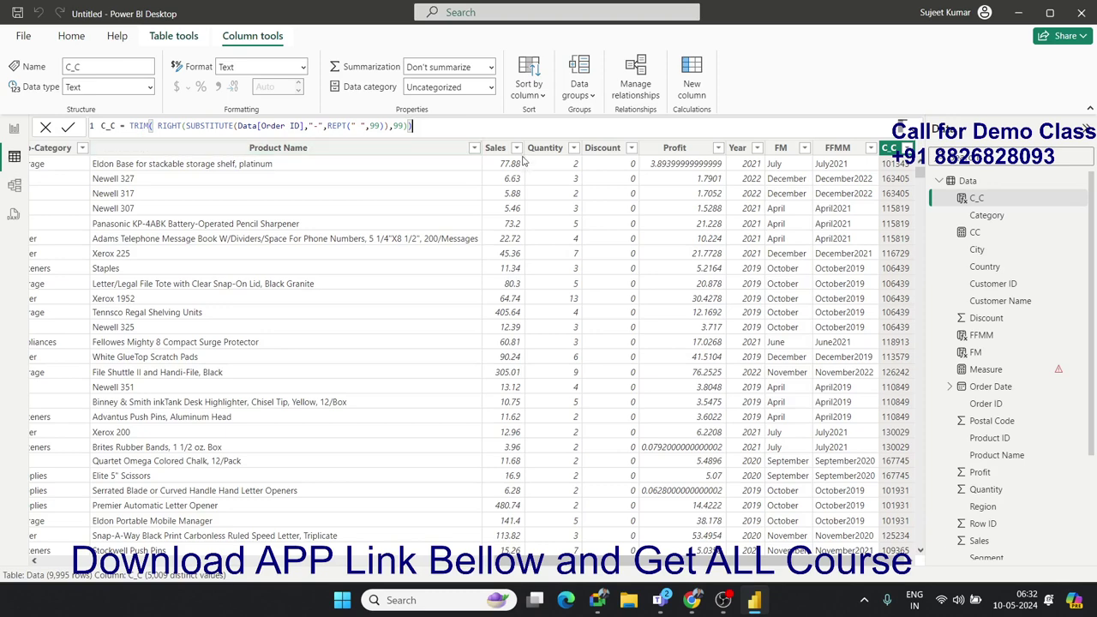
left_click_drag(450, 127, 129, 126)
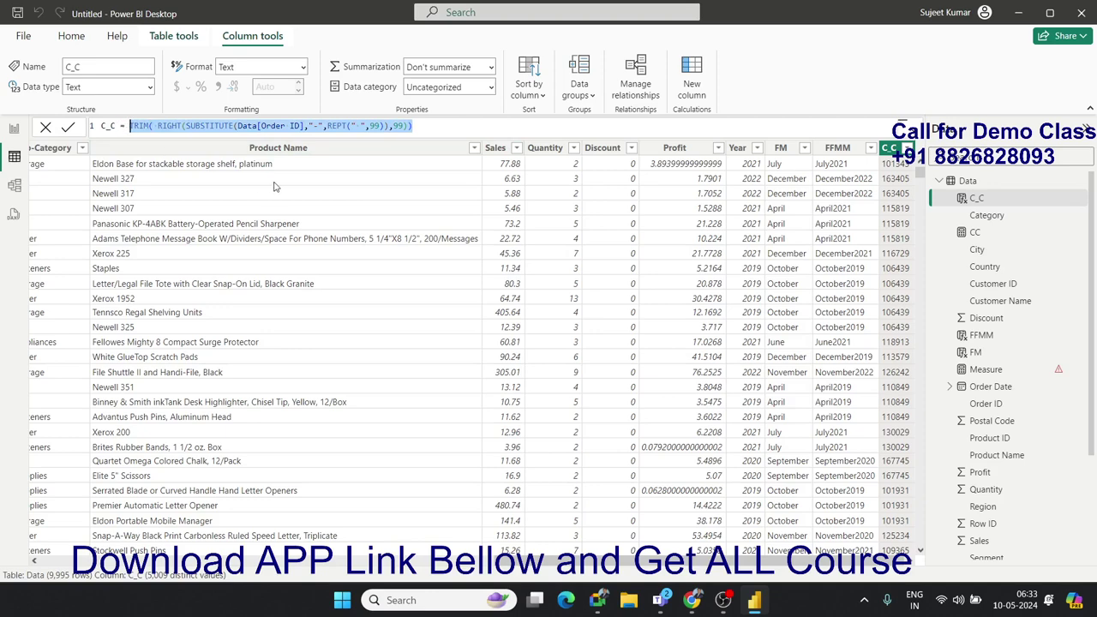
Step: Start the C_C formula with SUBSTITUTE(Data[Order ID] using autocomplete
type("sub")
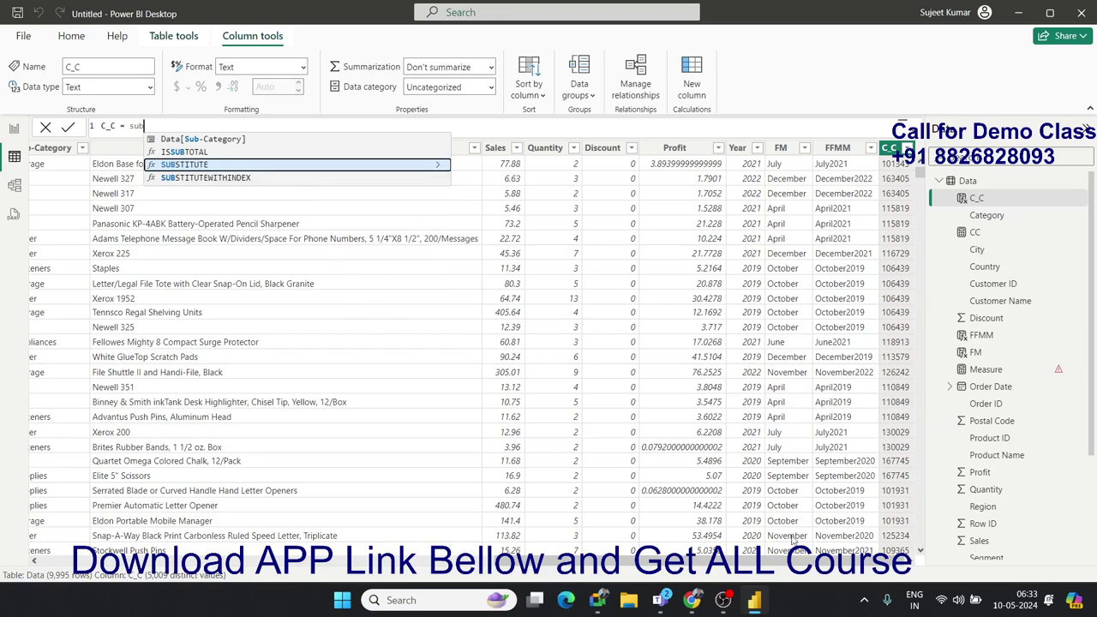
left_click_drag(789, 562, 316, 565)
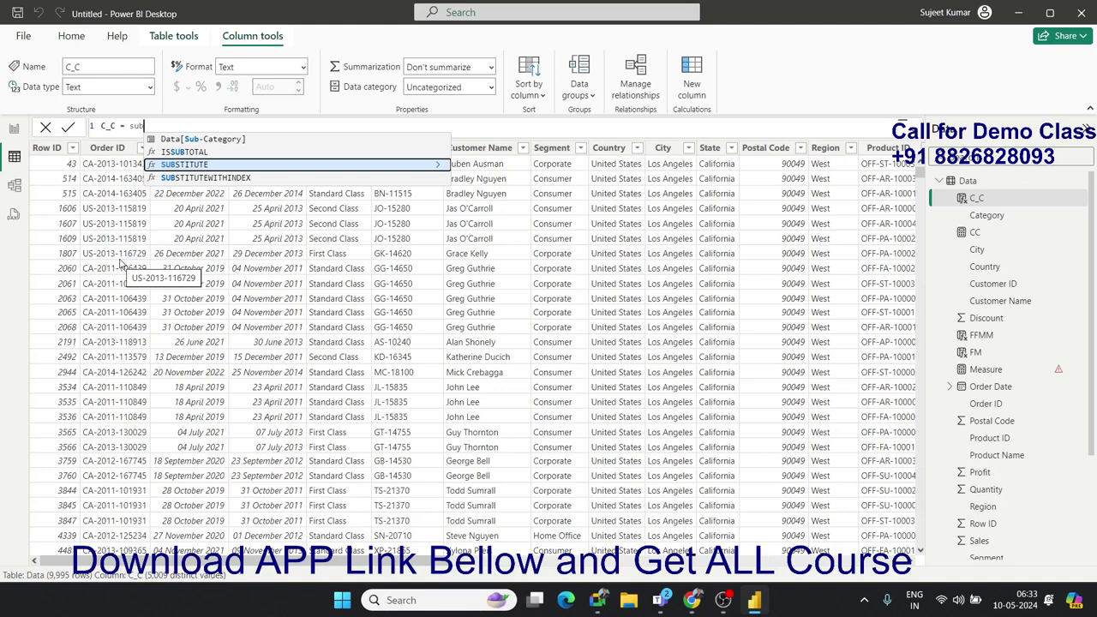
key("Tab")
type("ord")
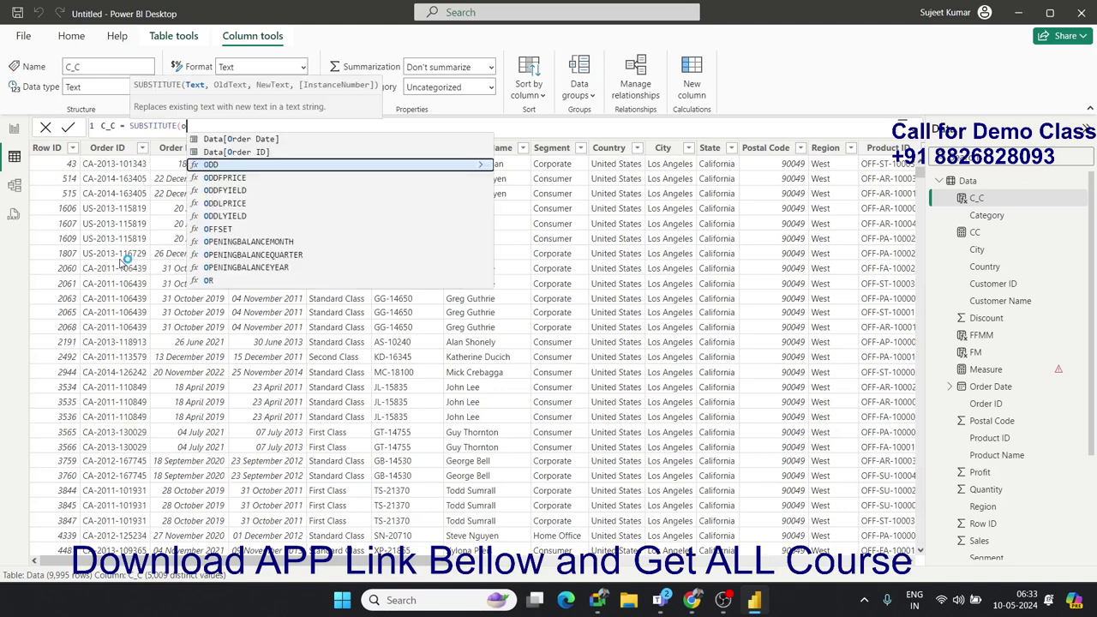
key("Down")
key("Tab")
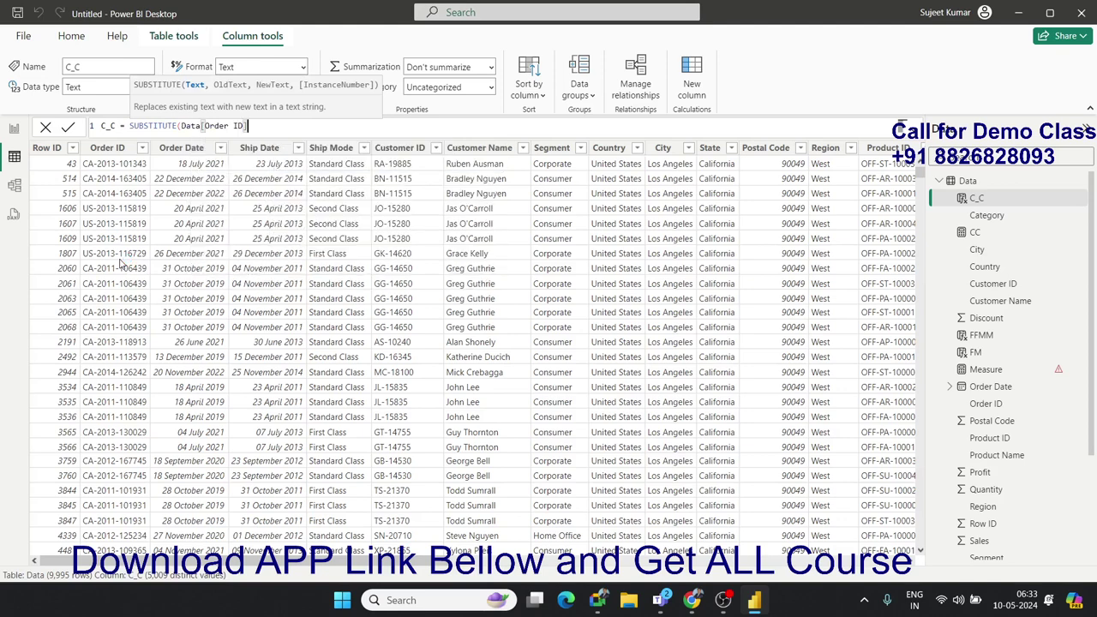
Step: Complete the formula with "-",REPT(" ",99)) so each hyphen becomes 99 spaces
type(",")
type("\"-")
type("\",")
type("re")
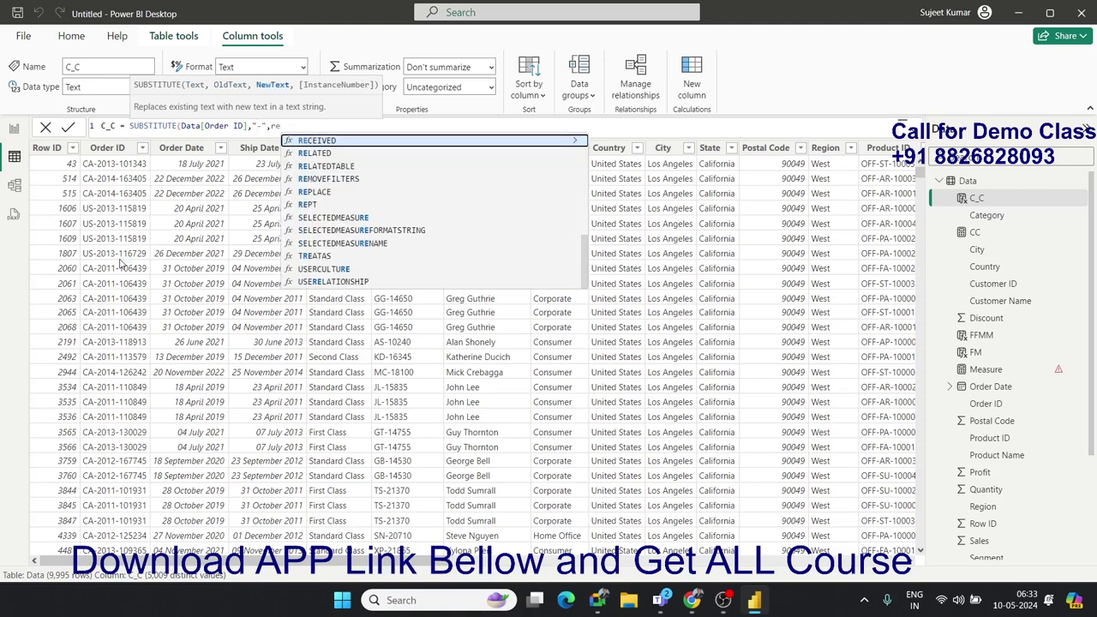
key("Down")
key("Down")
key("Down")
key("Down")
key("Tab")
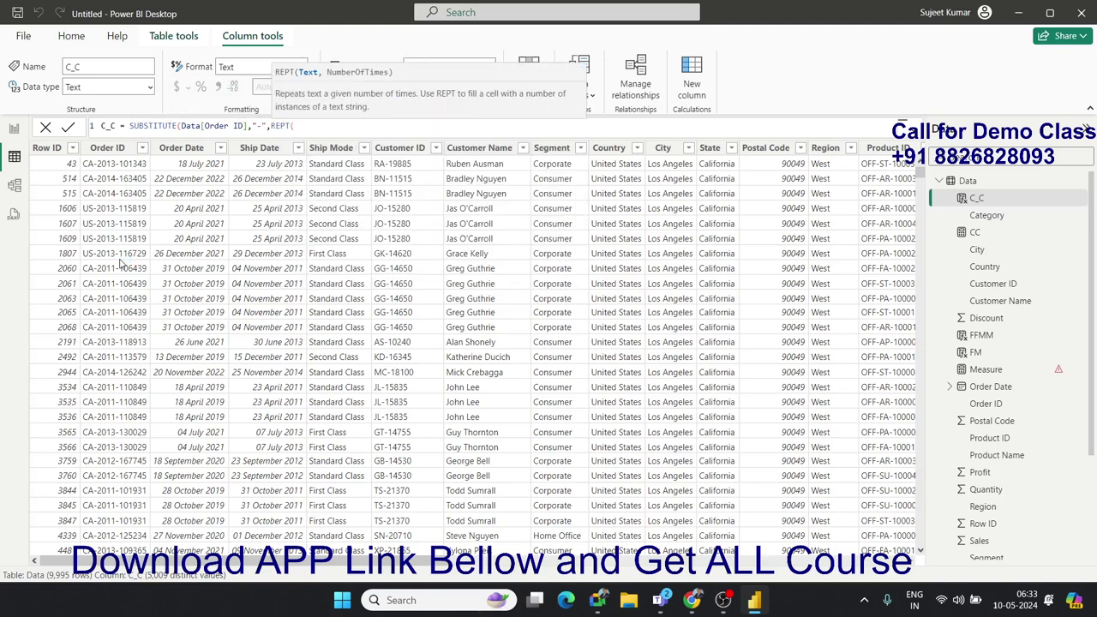
type("\" \",")
type("99)")
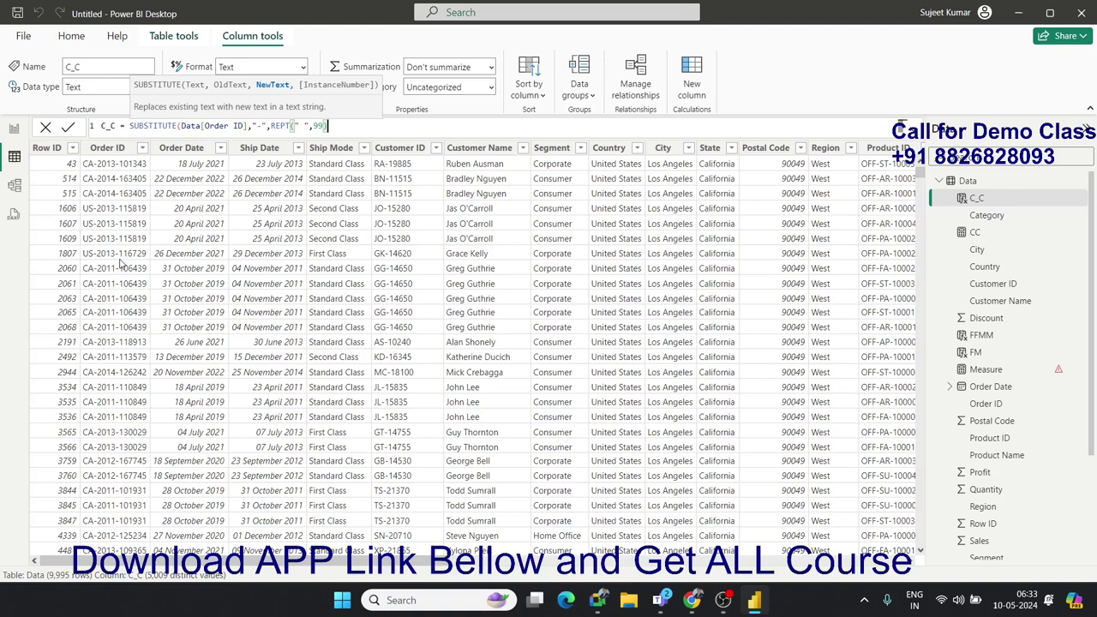
type(")")
key("super")
Step: Launch Excel, open a maximized blank workbook, and enter a full name in A1
type("ex")
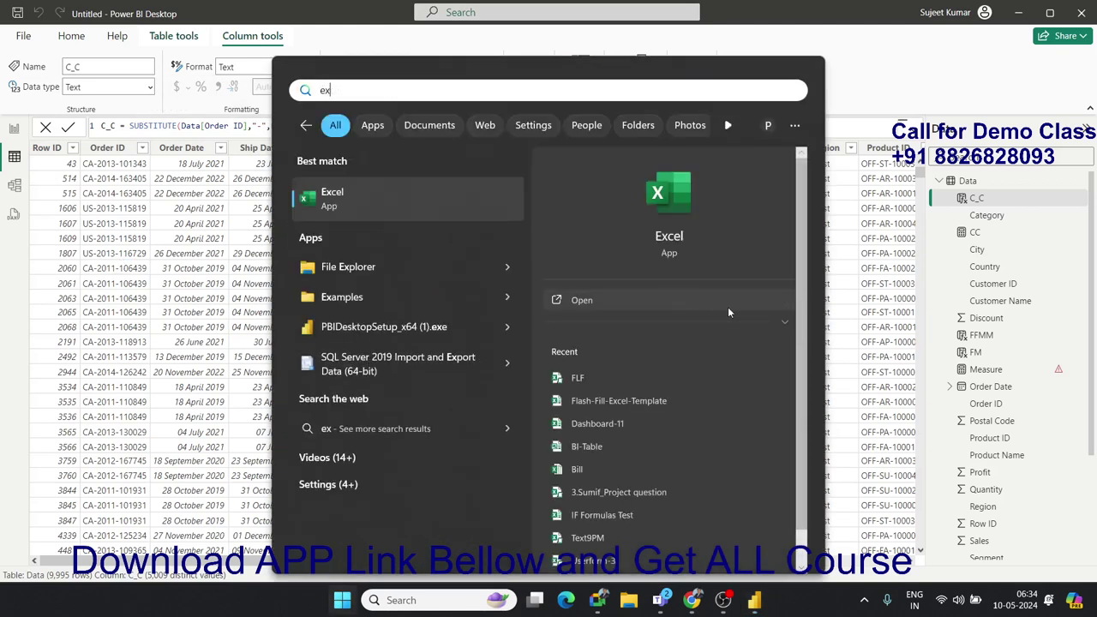
key("Return")
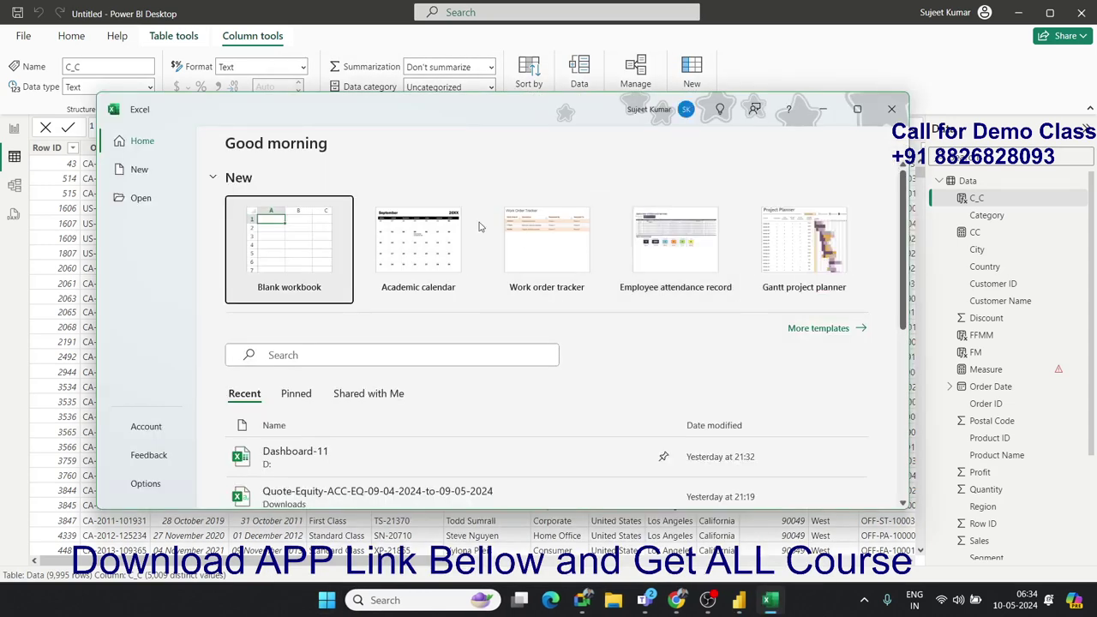
left_click(328, 268)
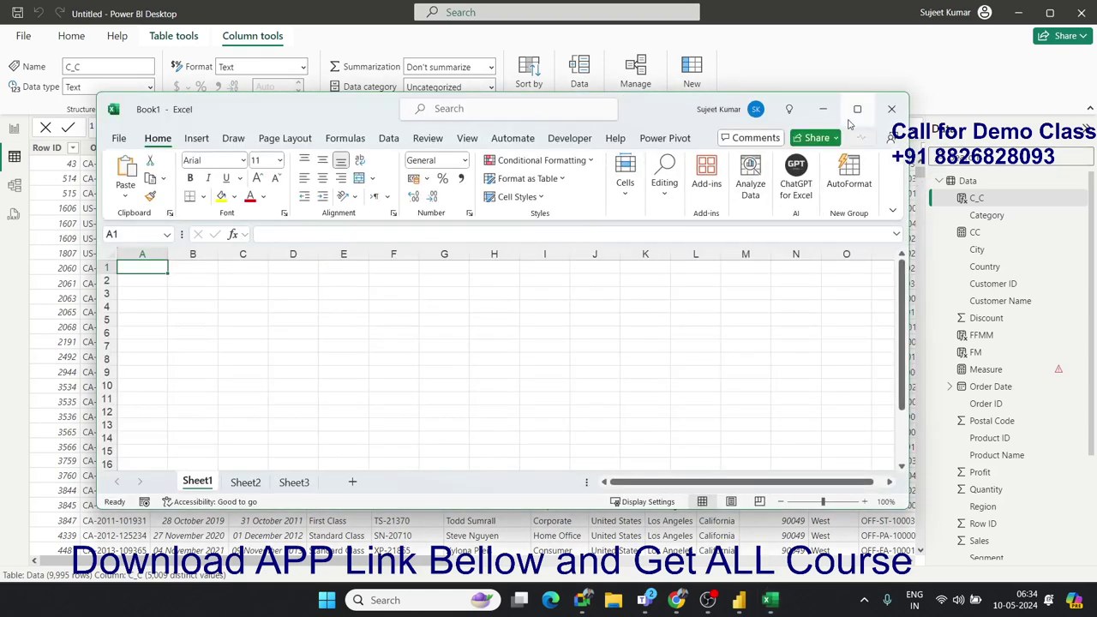
left_click(857, 109)
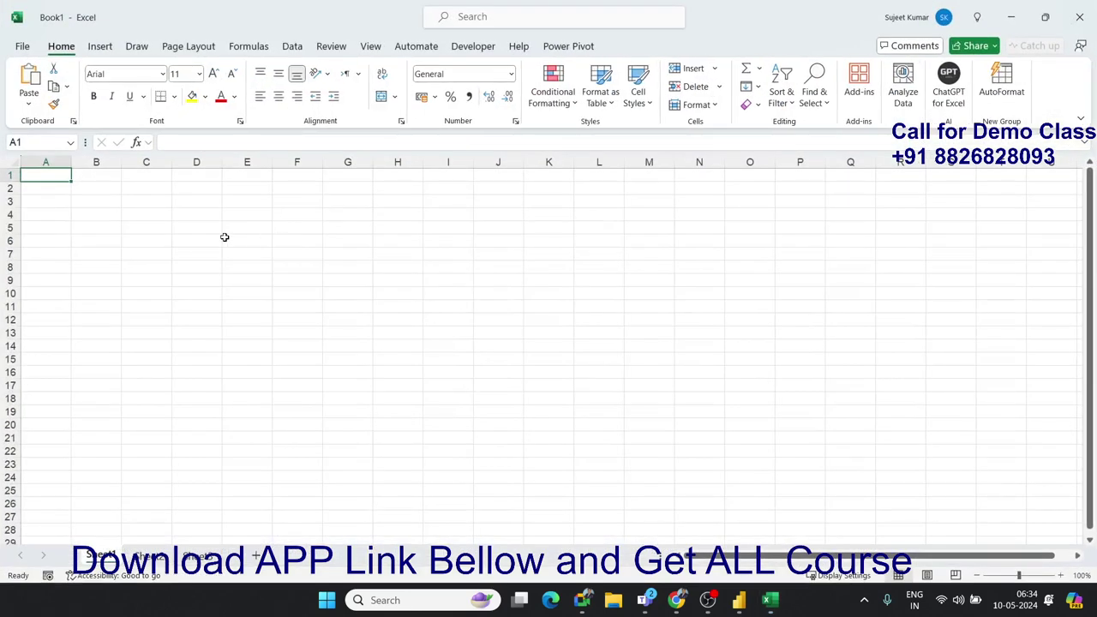
type("Sujeet")
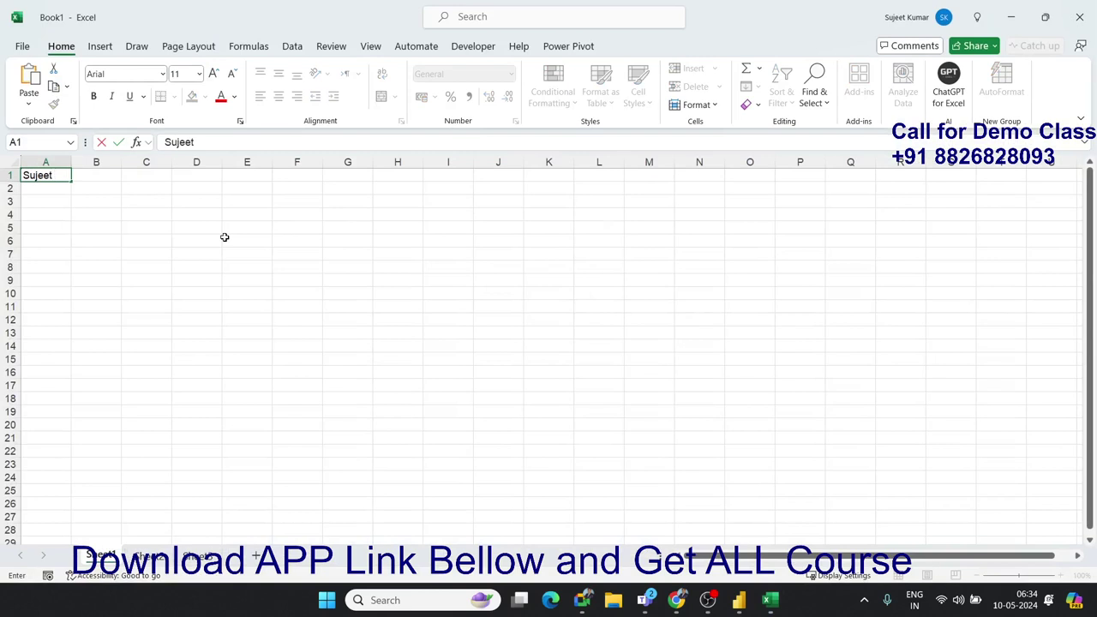
type(" Kumar ")
type("Singh")
key("Return")
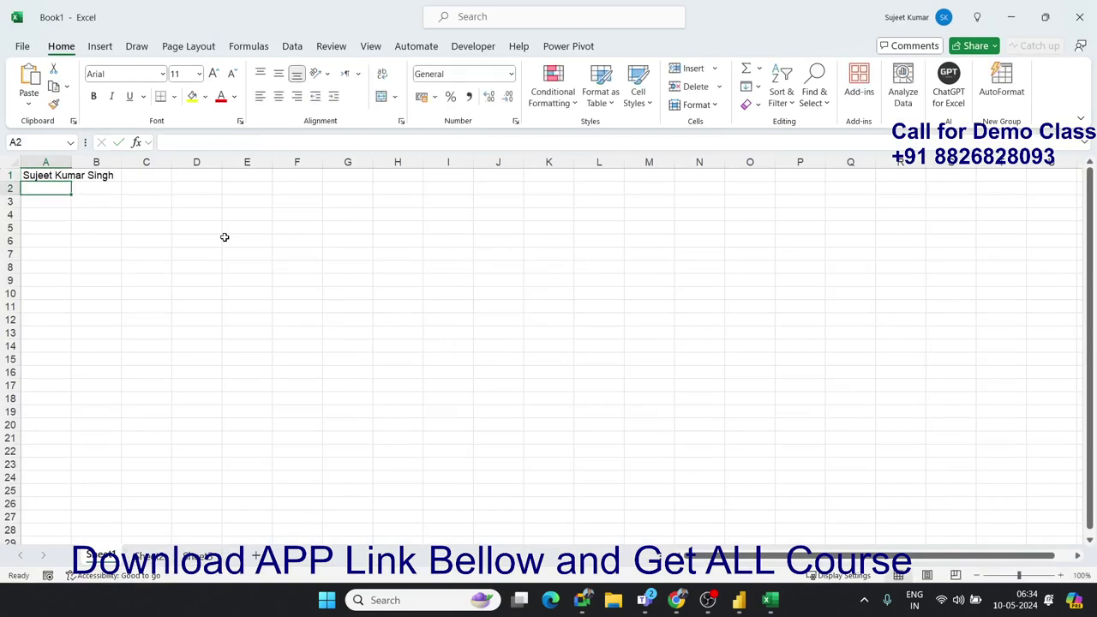
key("Return")
Step: Enter =SUBSTITUTE(A1," ",REPT(" ",20)) in A3 to space the name's words 20 apart
type("=")
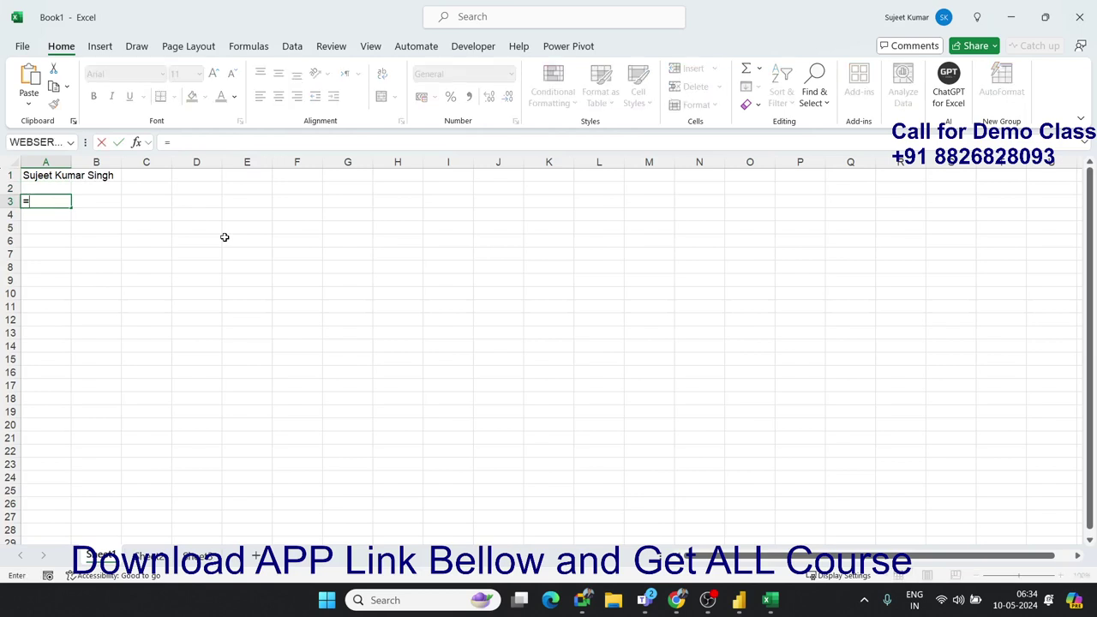
type("su")
key("Tab")
key("Up")
key("Up")
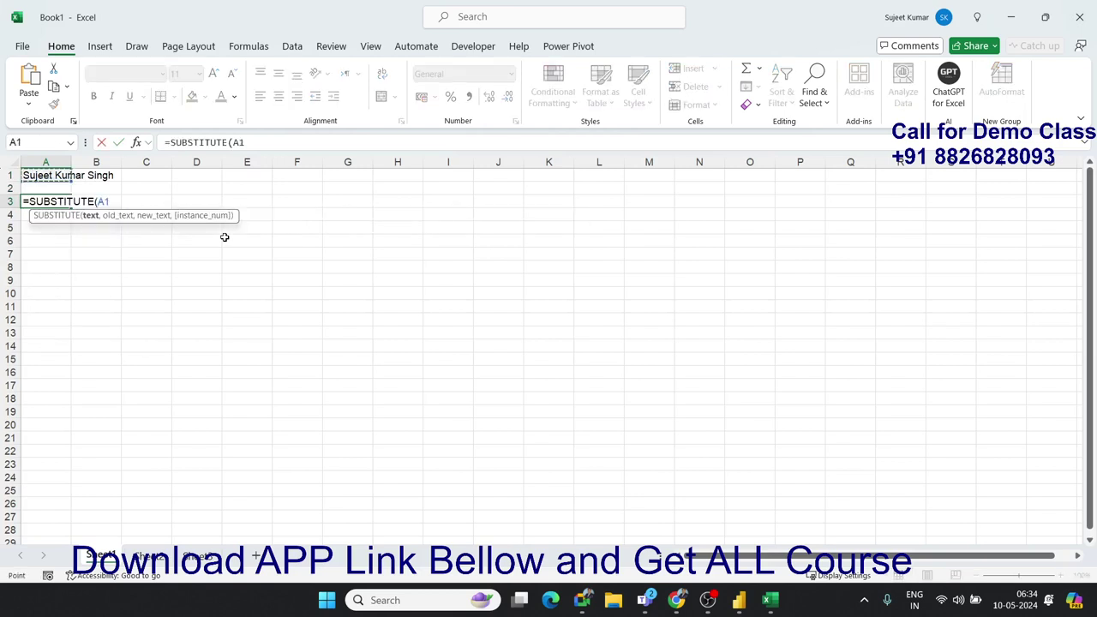
type(",\" \"")
type(",")
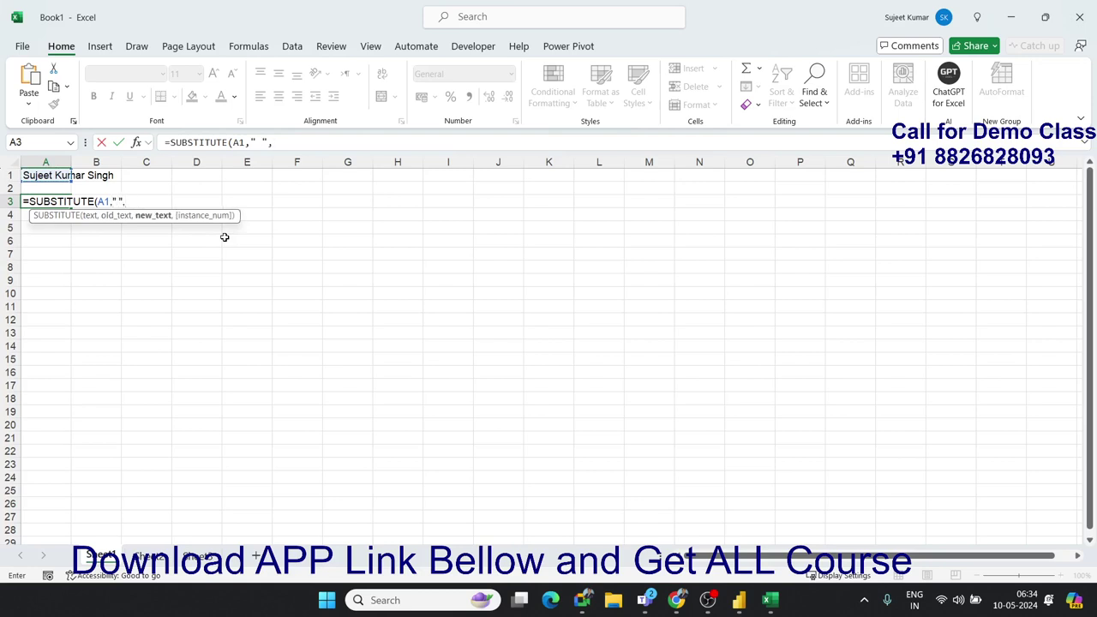
type("re")
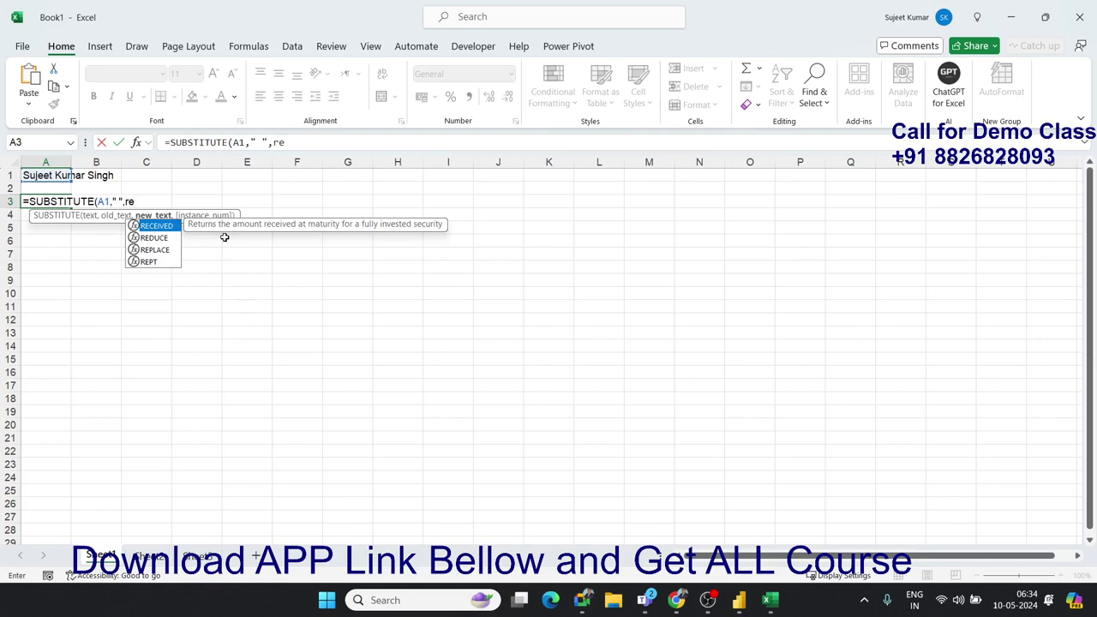
key("Down")
key("Down")
key("Down")
key("Tab")
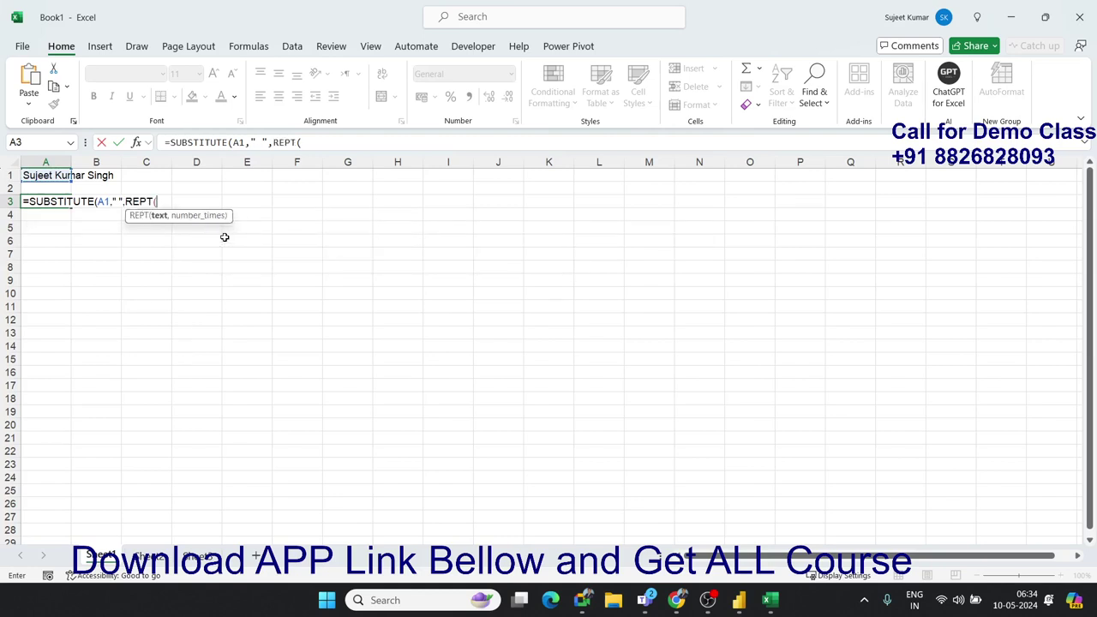
type(",")
key("BackSpace")
type(",")
type("20)")
key("Return")
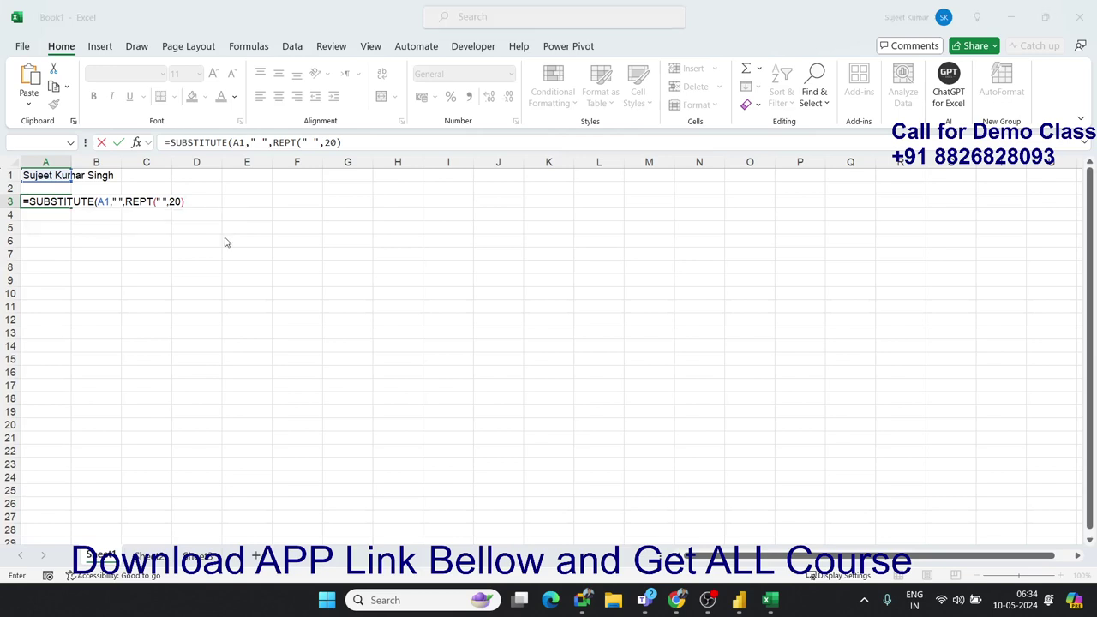
key("Return")
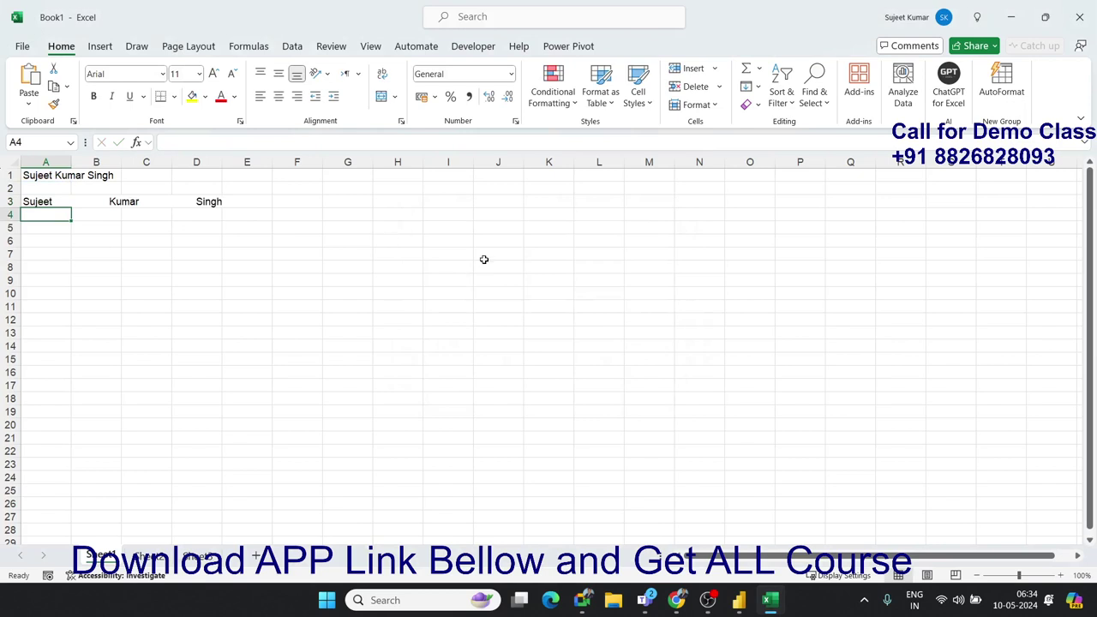
Step: Enter =RIGHT(A3,20) in A4 to take the last 20 characters
type("=ri")
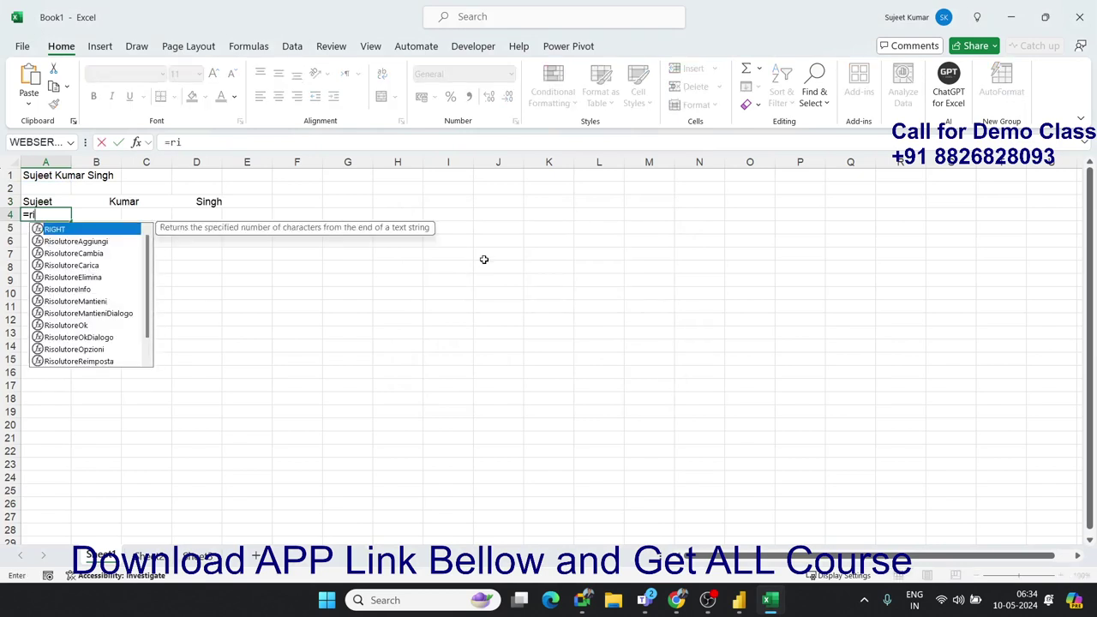
key("Tab")
key("Up")
type(",")
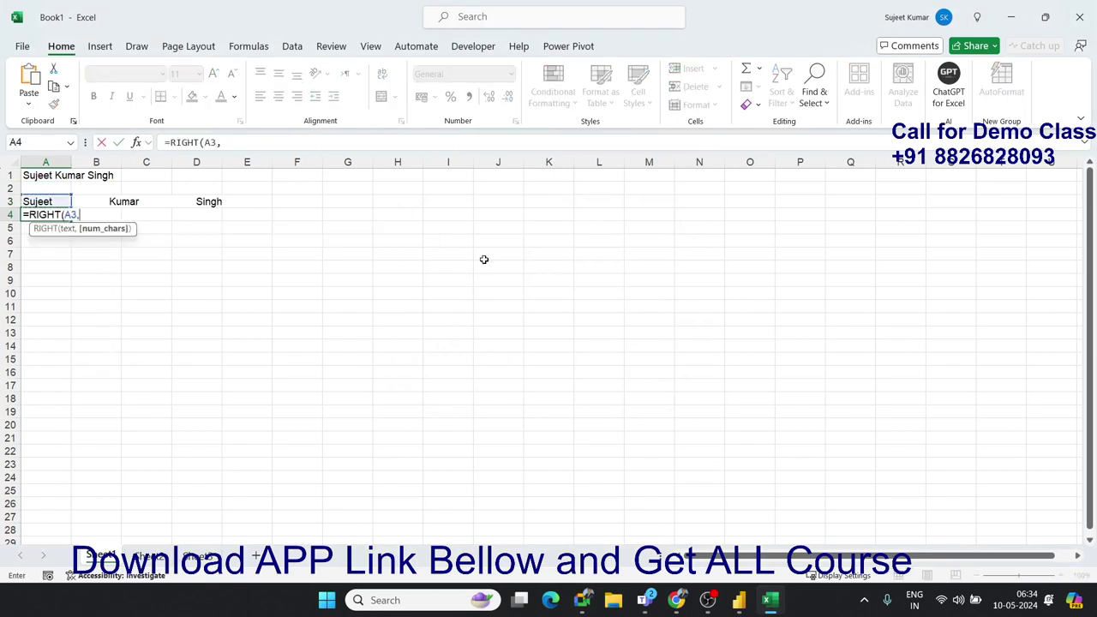
type("20)")
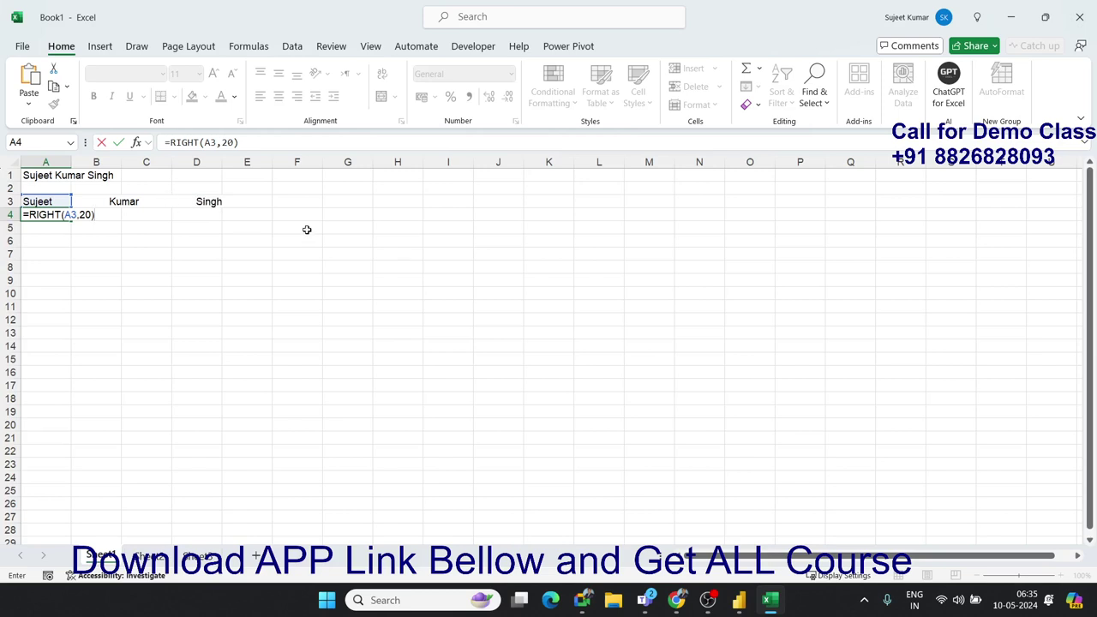
key("Return")
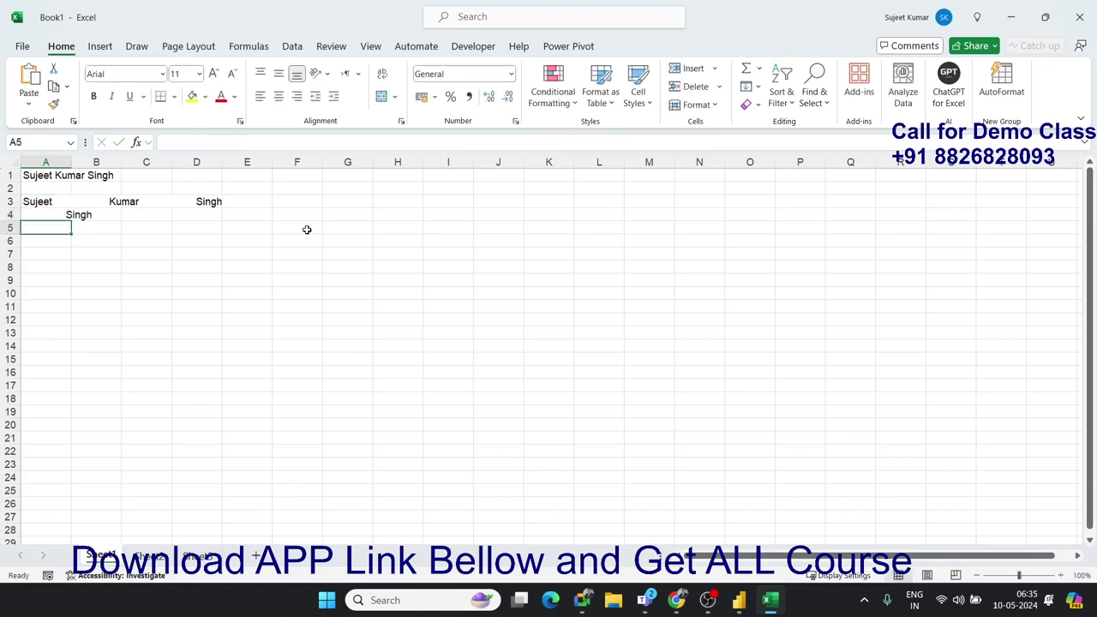
Step: Enter =TRIM(A4) in A5 to isolate the name's last word
type("=tri")
key("Tab")
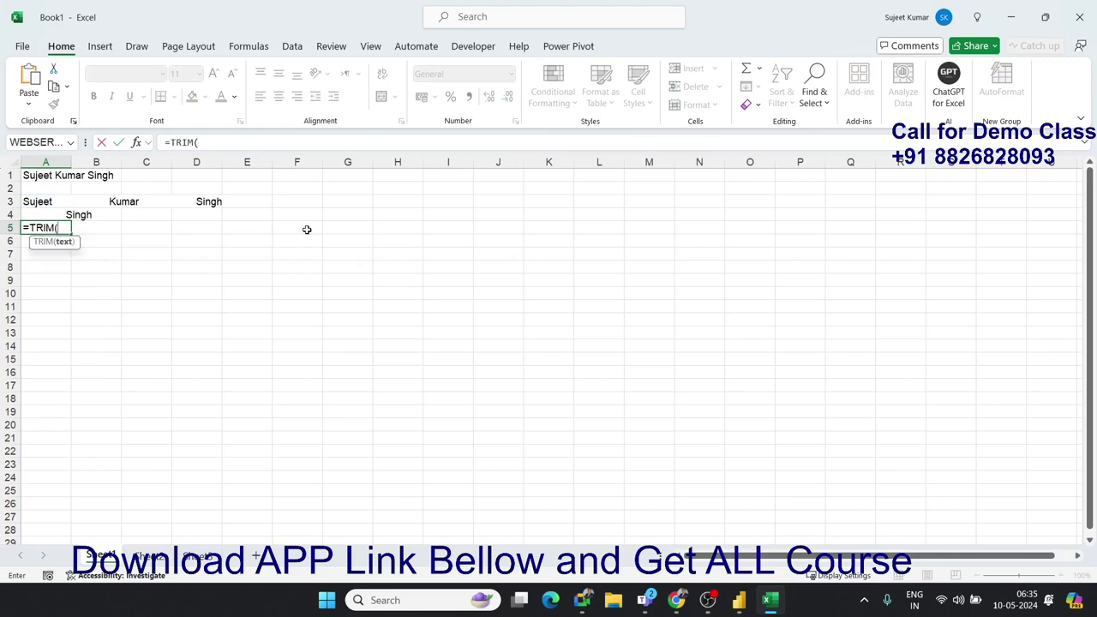
key("Up")
key("Return")
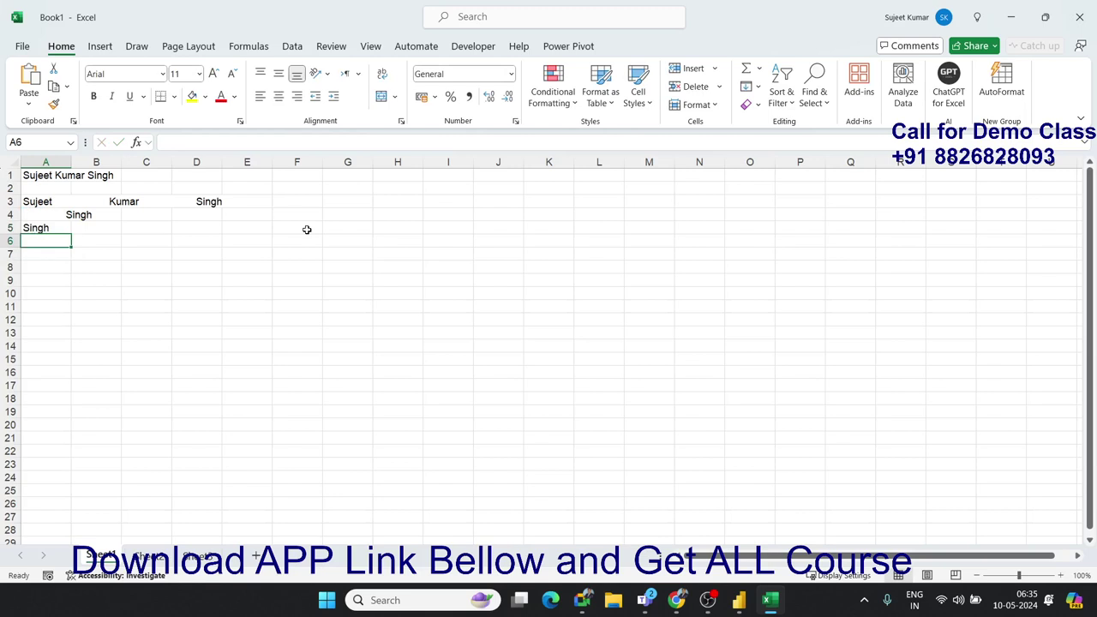
Step: Replace the C_C formula with TRIM(RIGHT(SUBSTITUTE(Data[Order ID],"-",REPT(" ",99)),99)) in Power BI
key("alt+Tab")
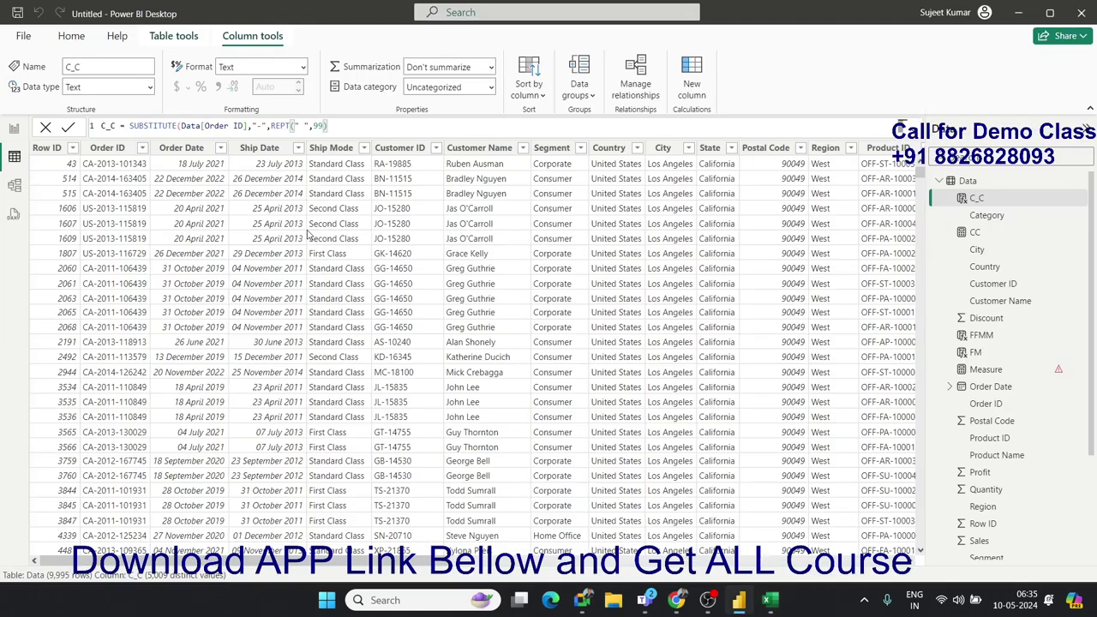
key("ctrl+a")
key("ctrl+v")
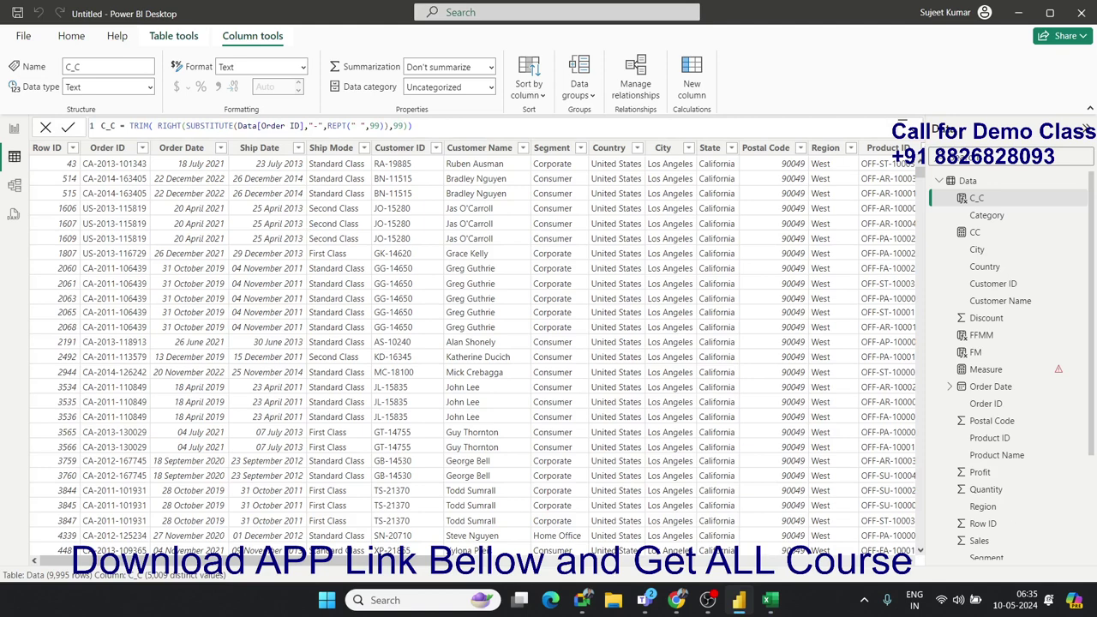
key("alt+Tab")
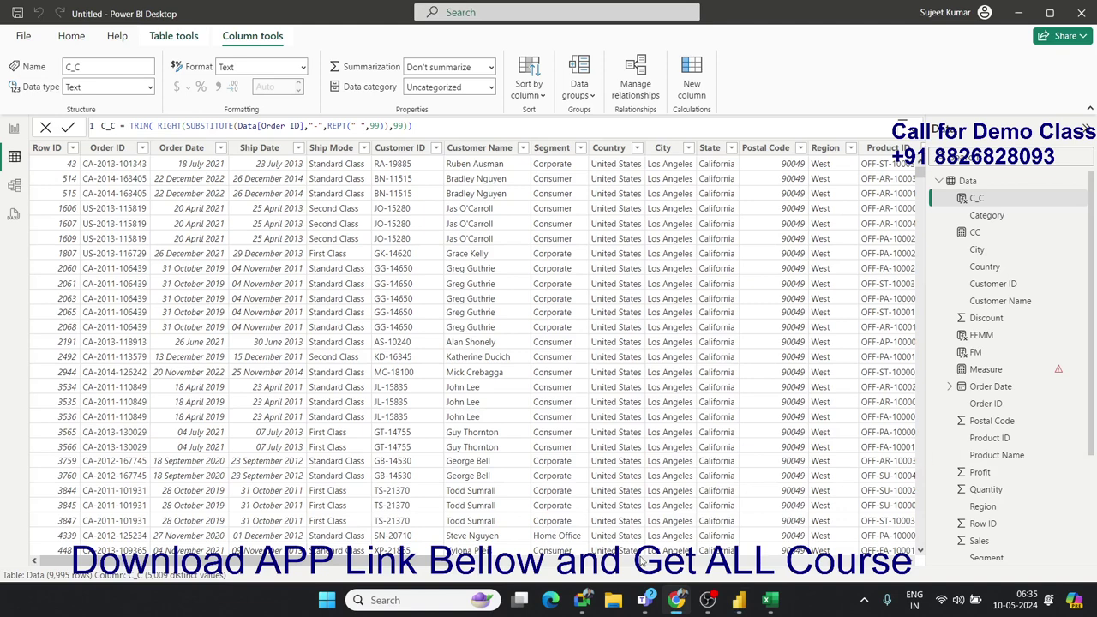
left_click(272, 530)
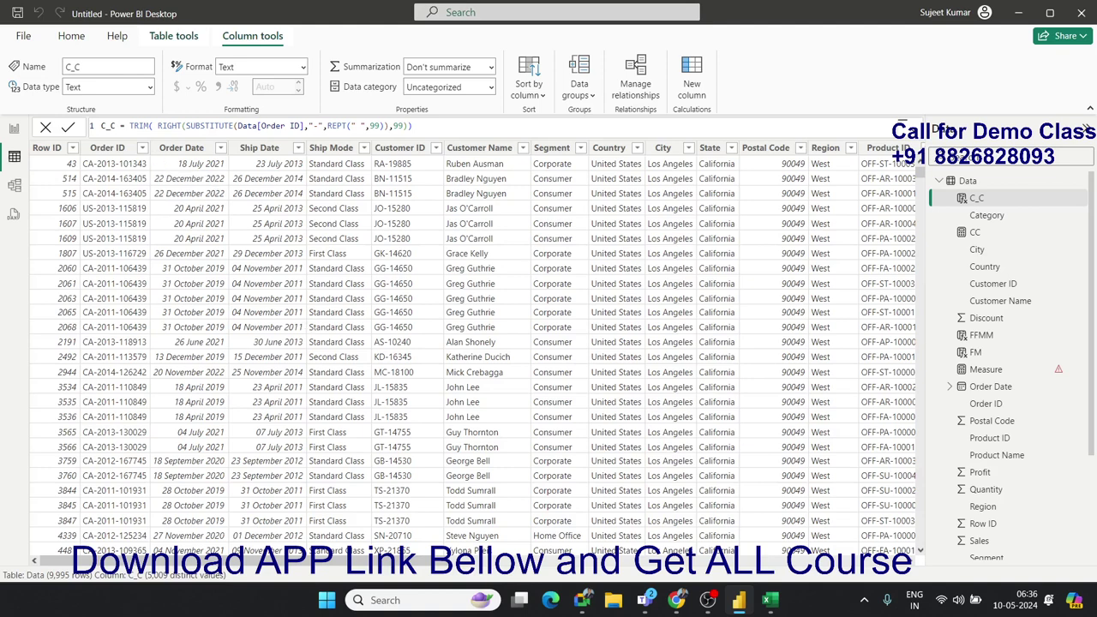
left_click(676, 600)
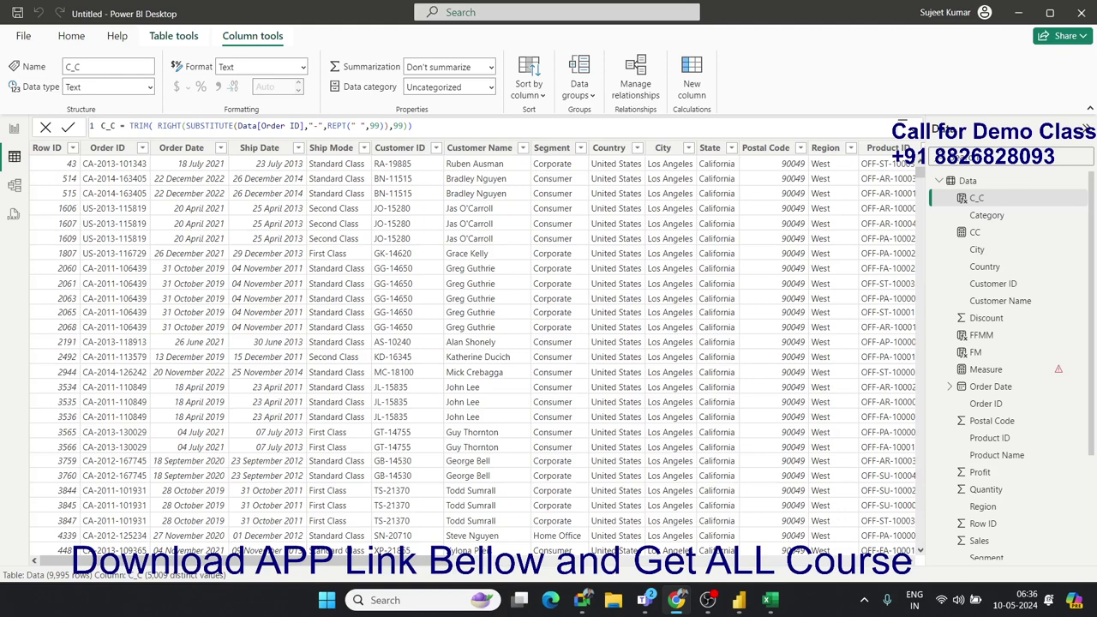